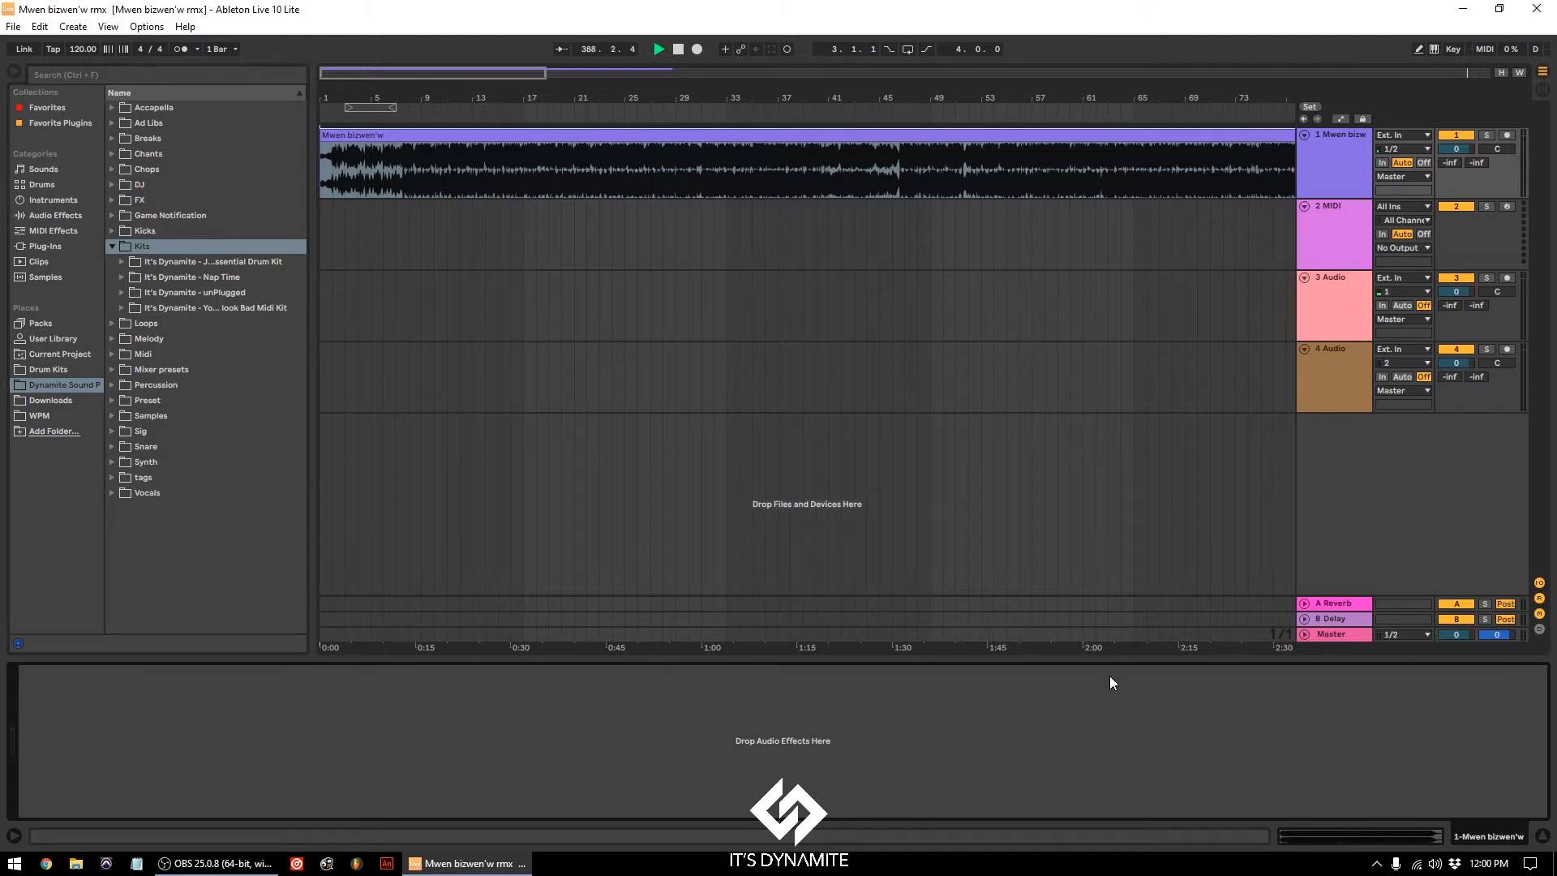
Step: Play the song from the start and from several points around bars 62 to 70 to find a section to sample
{"action": "left_click_drag", "start_coordinate": [394, 94], "coordinate": [438, 95]}
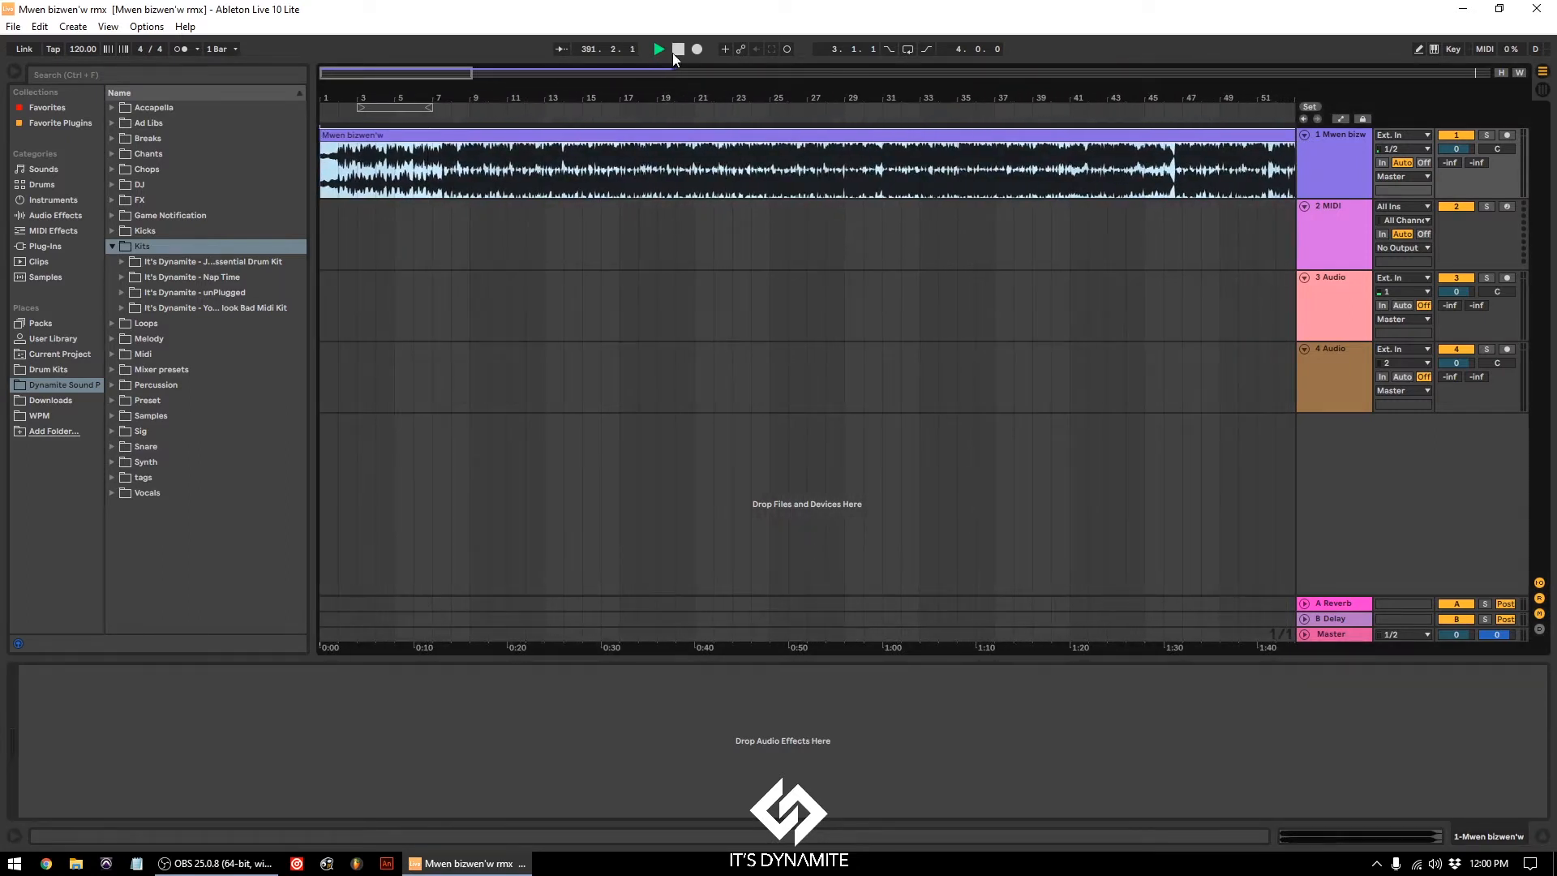
{"action": "left_click", "coordinate": [660, 49]}
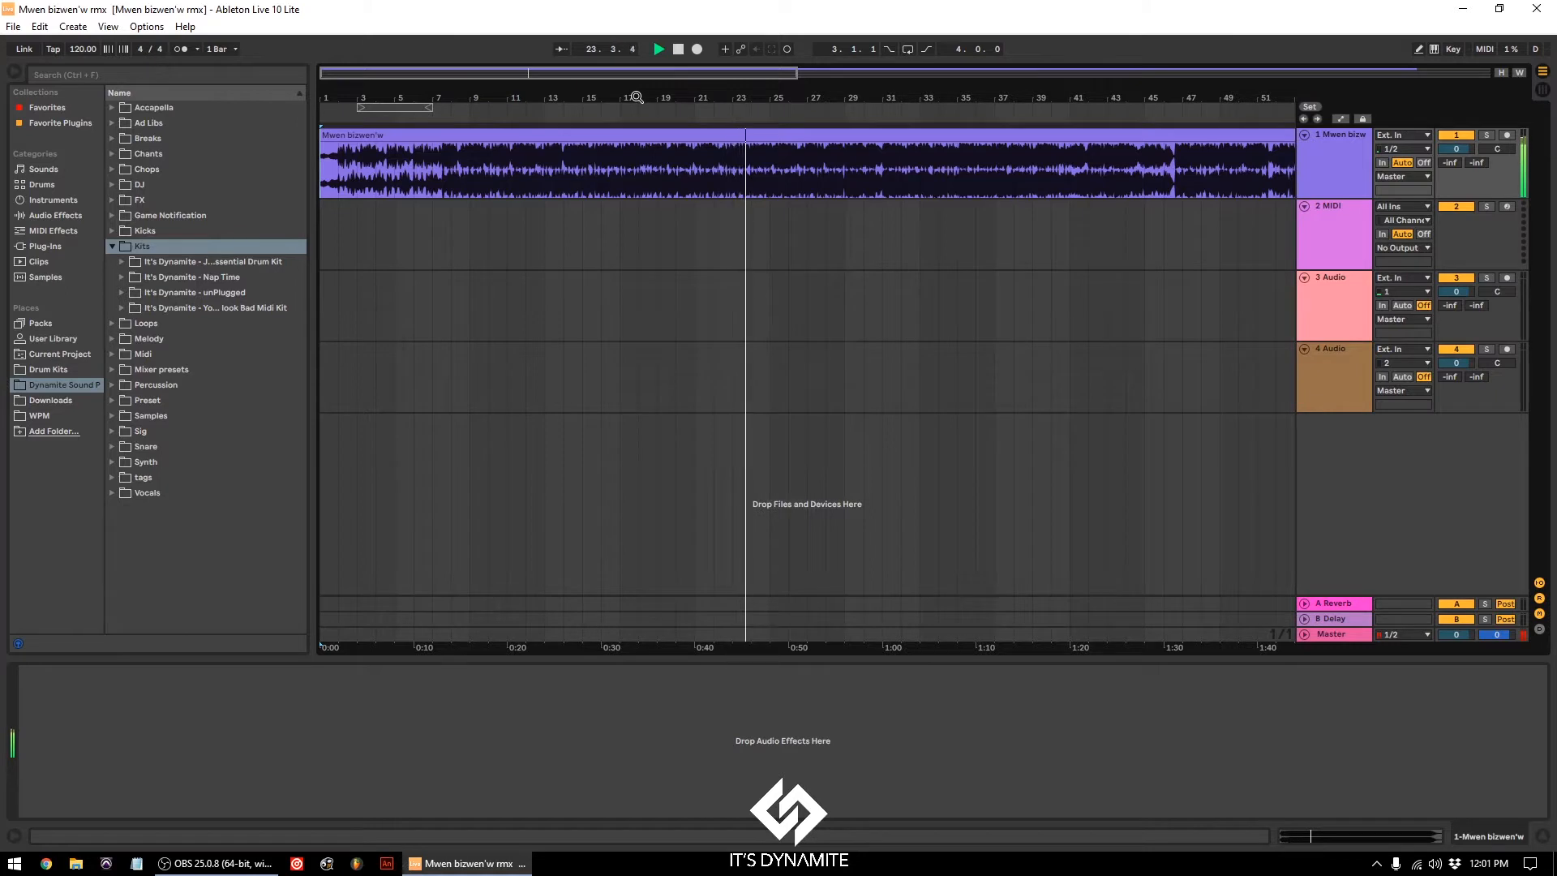
{"action": "left_click_drag", "start_coordinate": [739, 90], "coordinate": [491, 90]}
{"action": "left_click_drag", "start_coordinate": [780, 97], "coordinate": [780, 121]}
{"action": "left_click", "coordinate": [698, 165]}
{"action": "key", "text": "space"}
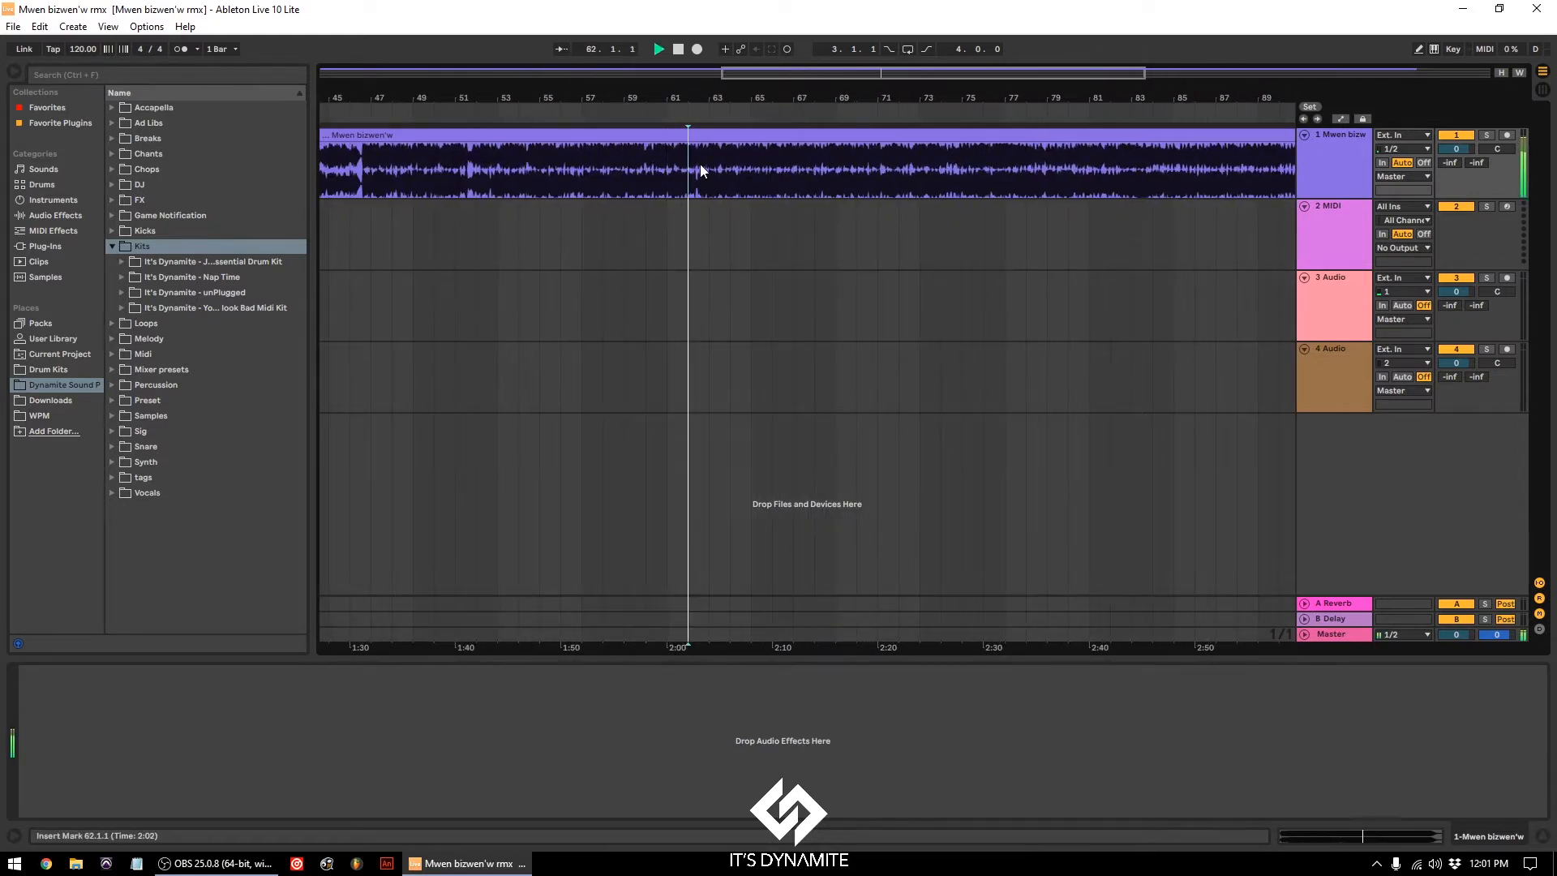
{"action": "left_click", "coordinate": [858, 162]}
{"action": "key", "text": "space"}
{"action": "key", "text": "space"}
{"action": "left_click", "coordinate": [755, 162]}
{"action": "key", "text": "space"}
{"action": "key", "text": "space"}
Step: Split the song clip at the hit just after 74.3 and again near 80.1, and delete everything before the excerpt
{"action": "left_click_drag", "start_coordinate": [928, 97], "coordinate": [656, 98]}
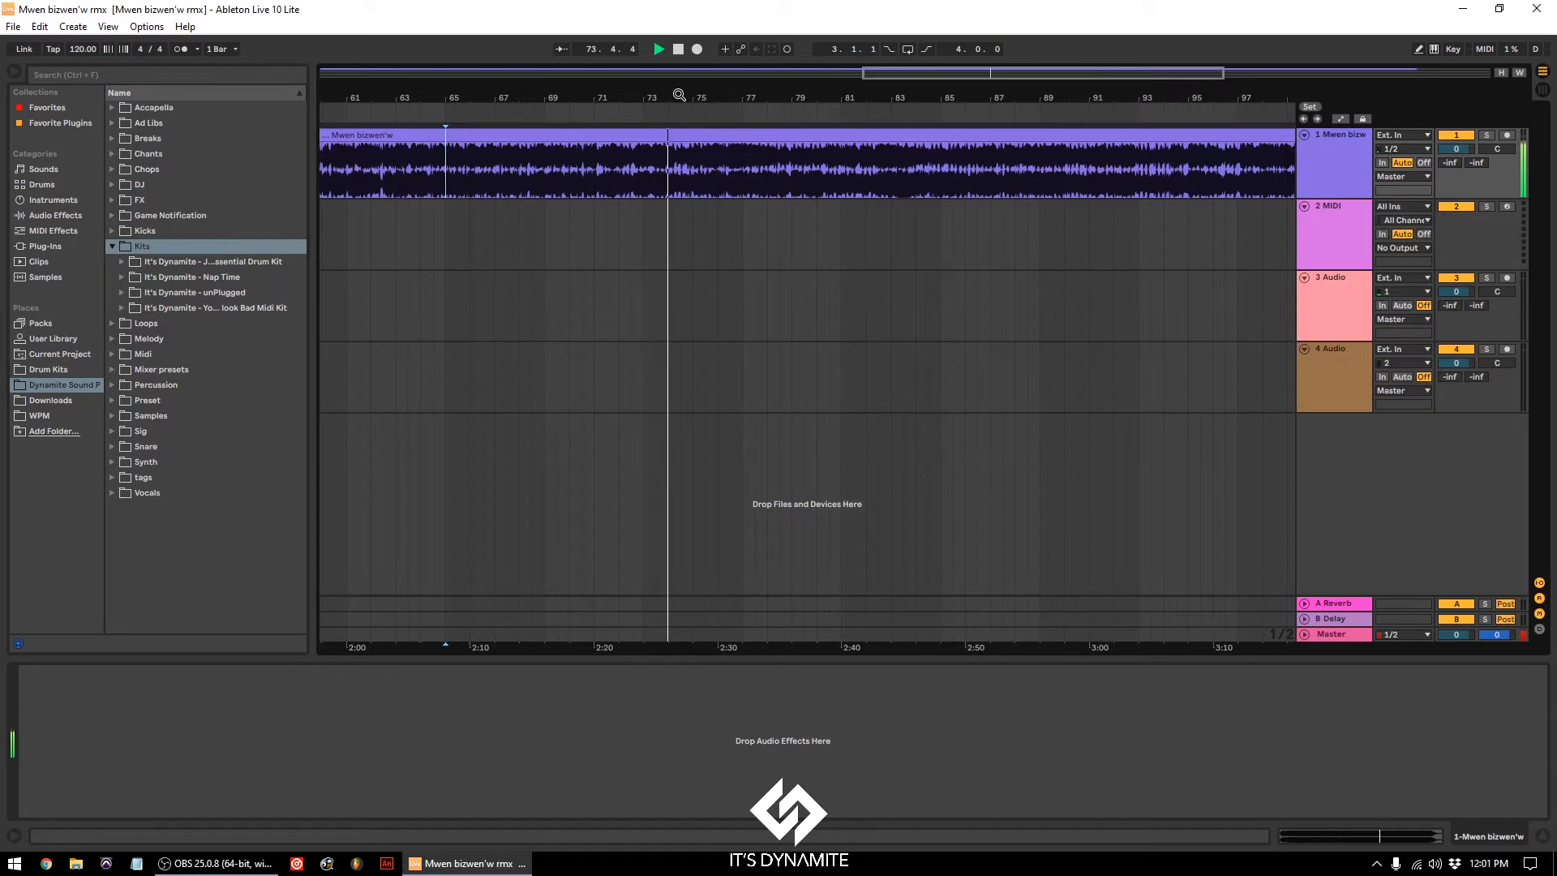
{"action": "left_click_drag", "start_coordinate": [679, 95], "coordinate": [706, 158]}
{"action": "left_click_drag", "start_coordinate": [713, 95], "coordinate": [689, 132]}
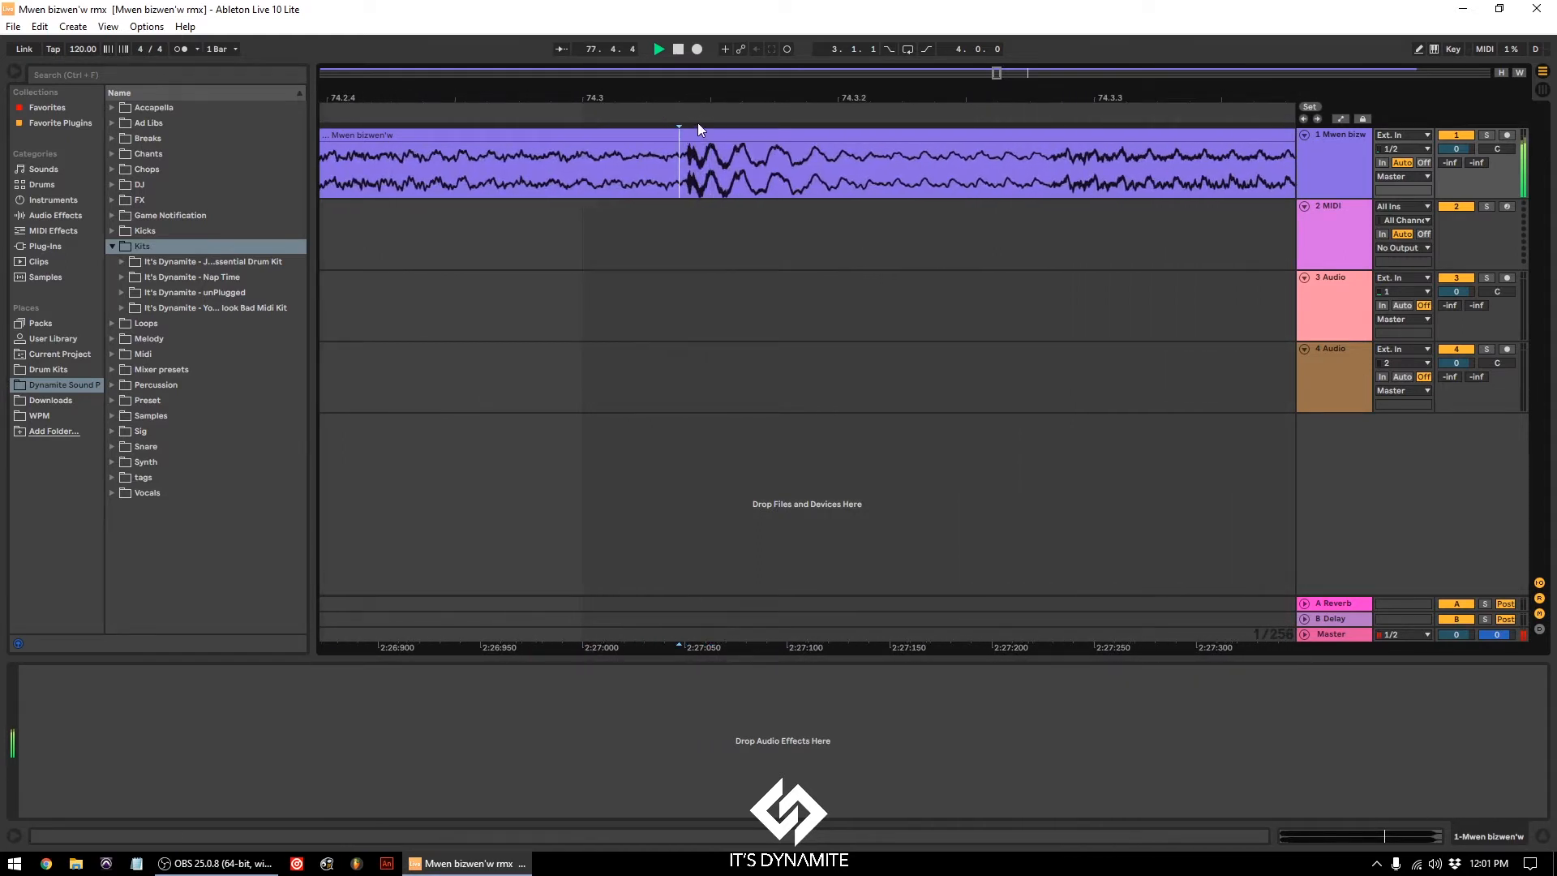
{"action": "left_click_drag", "start_coordinate": [702, 110], "coordinate": [717, 65]}
{"action": "mouse_move", "coordinate": [902, 107]}
{"action": "left_mouse_down"}
{"action": "mouse_move", "coordinate": [895, 127]}
{"action": "mouse_move", "coordinate": [869, 93]}
{"action": "mouse_move", "coordinate": [886, 92]}
{"action": "left_mouse_up"}
{"action": "key", "text": "space"}
{"action": "left_click", "coordinate": [841, 147]}
{"action": "key", "text": "ctrl+e"}
{"action": "left_click", "coordinate": [557, 140]}
{"action": "key", "text": "Delete"}
Step: Play the isolated excerpt, and move it to the start of the timeline at 1.1.1
{"action": "left_click", "coordinate": [623, 136]}
{"action": "key", "text": "space"}
{"action": "left_click_drag", "start_coordinate": [642, 122], "coordinate": [969, 100]}
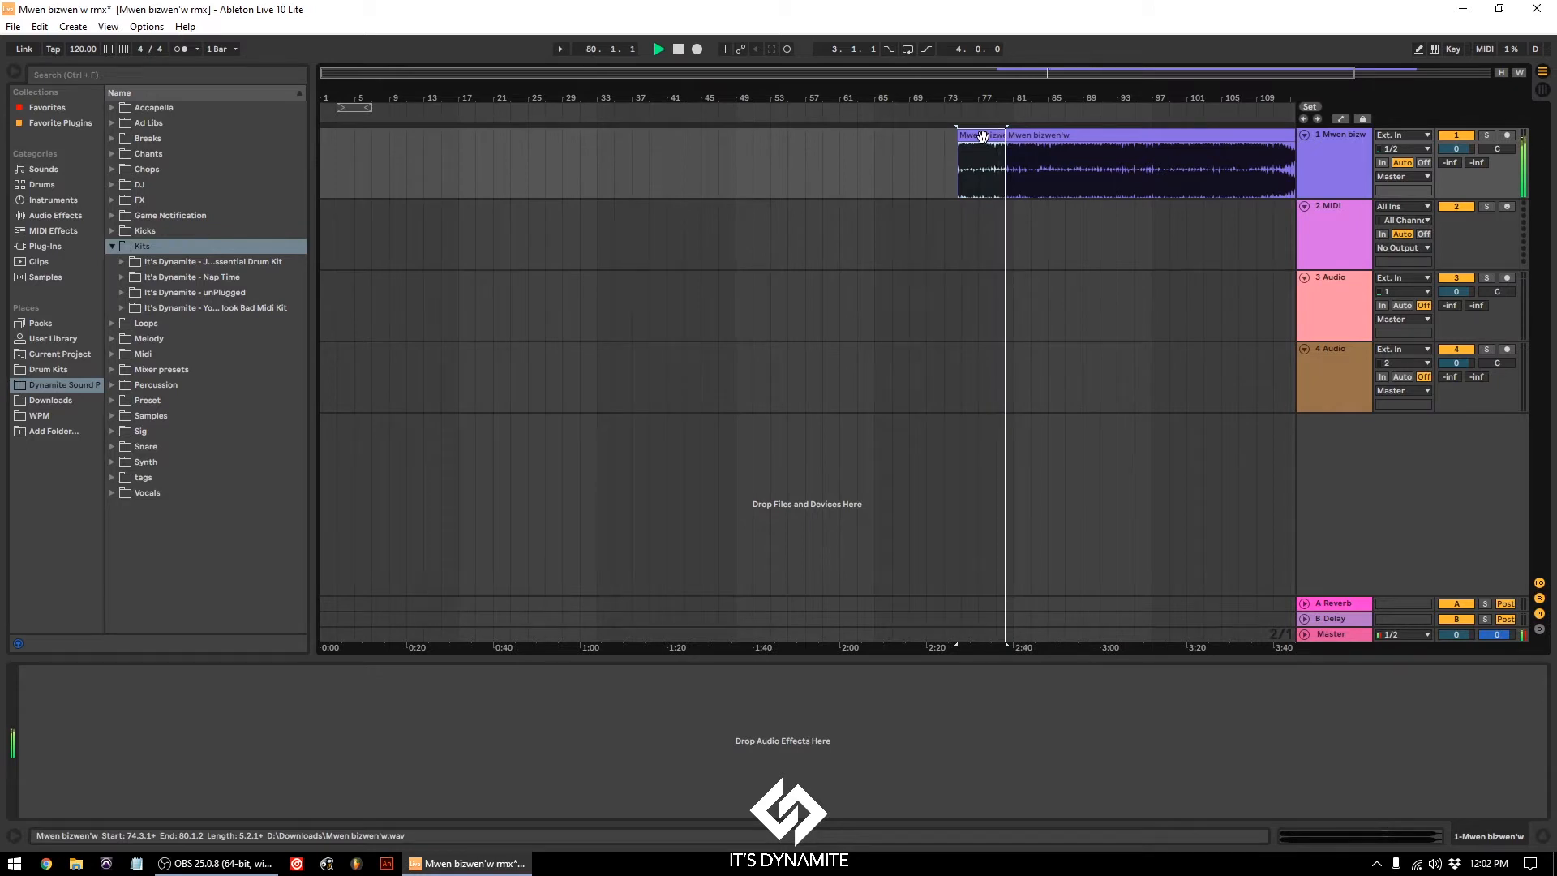
{"action": "key", "text": "space"}
{"action": "left_click_drag", "start_coordinate": [983, 138], "coordinate": [483, 103]}
{"action": "key", "text": "space"}
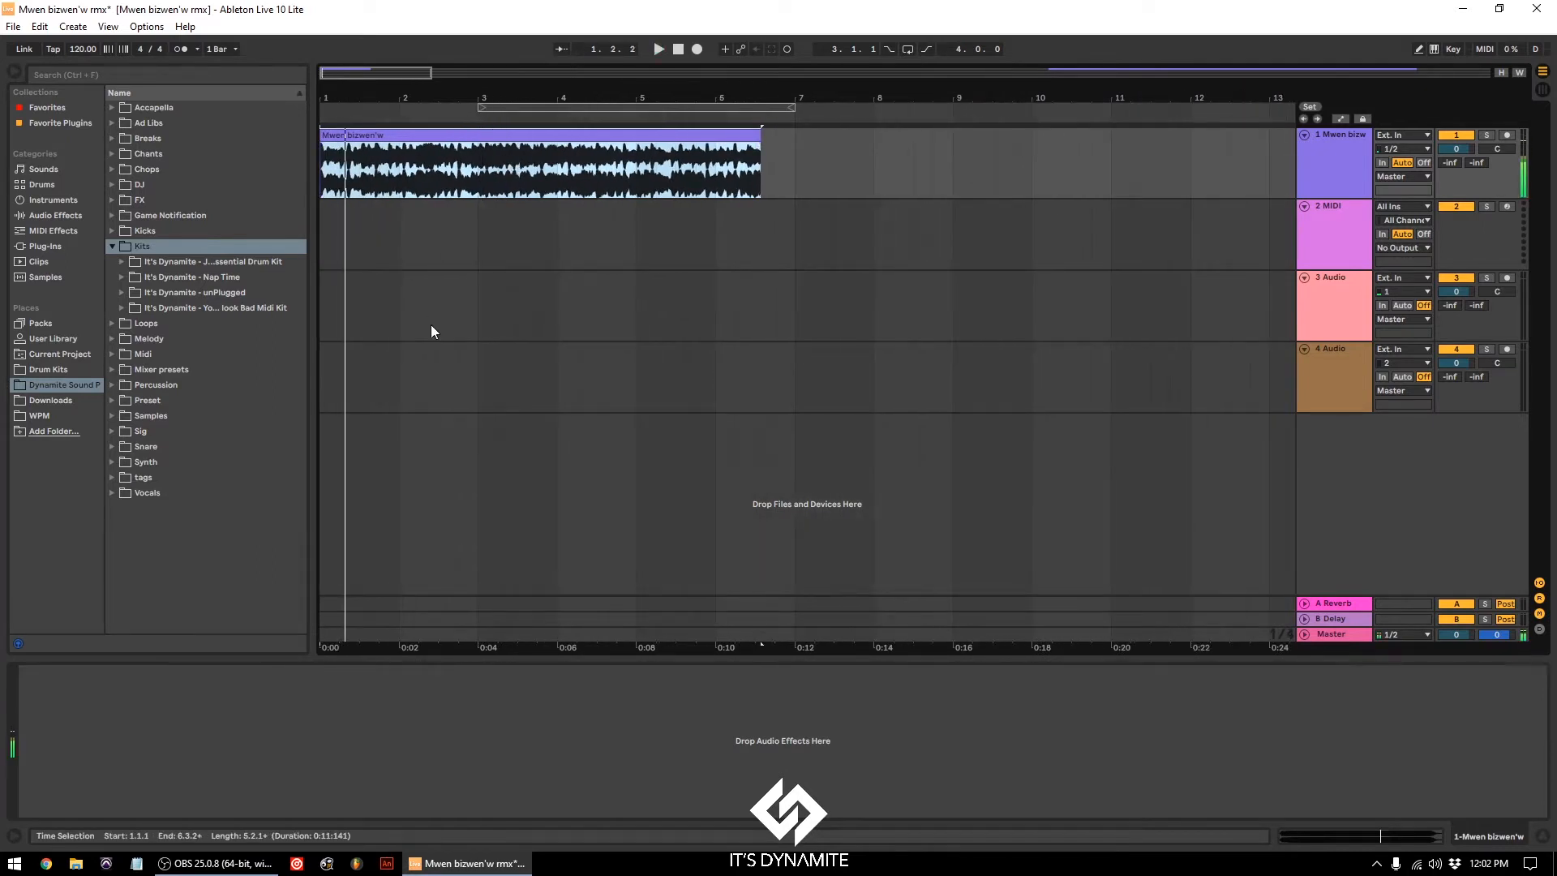
Step: Show the excerpt's sample settings, set its warp mode to Complex Pro, and play it back
{"action": "key", "text": "shift+Tab"}
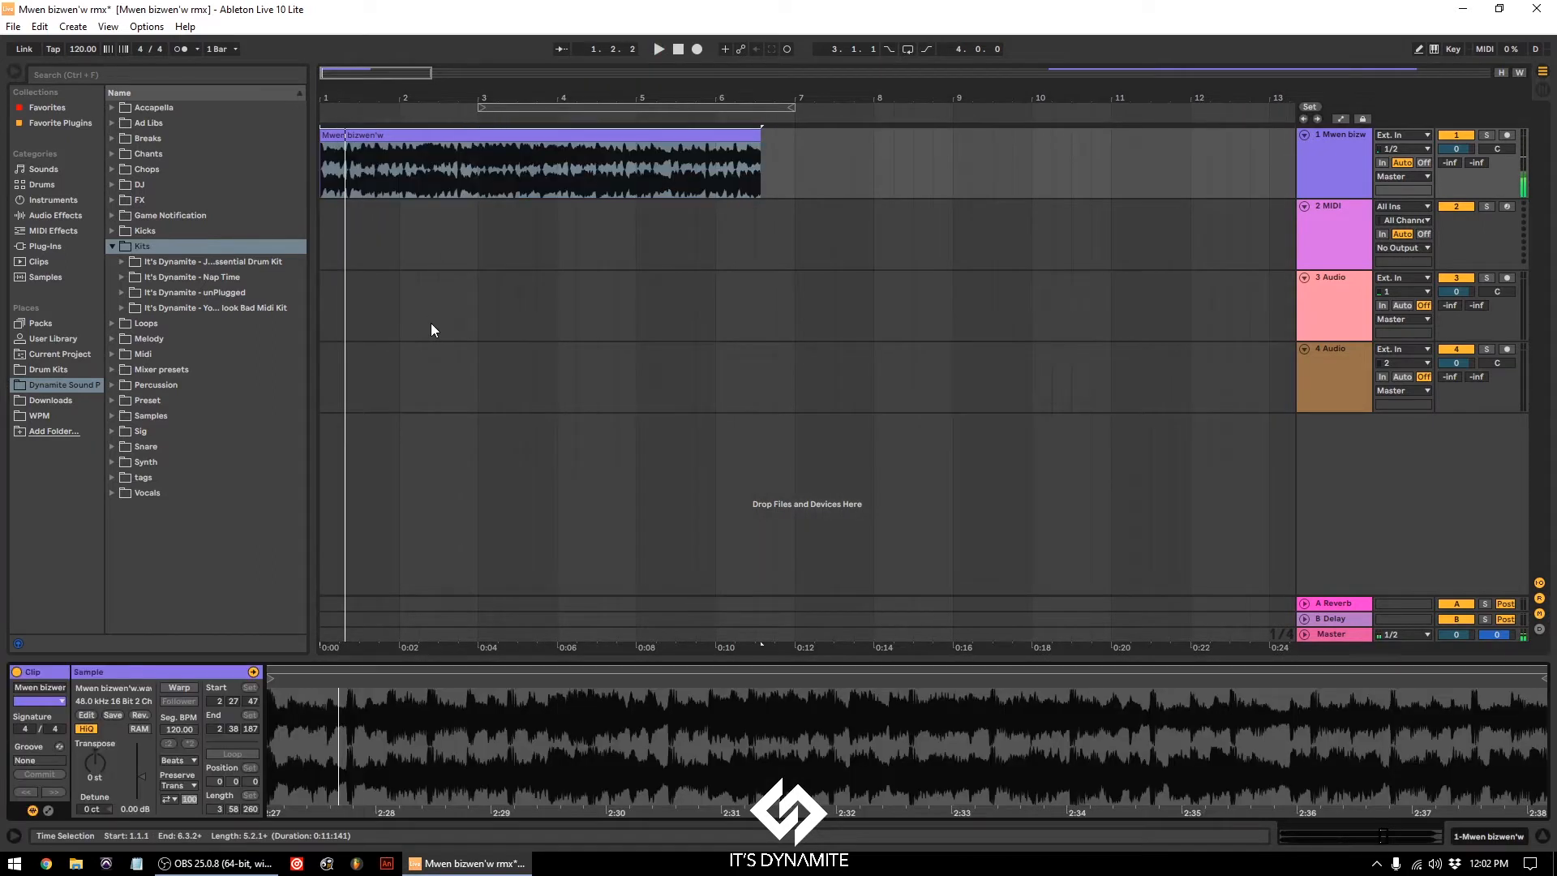
{"action": "left_click", "coordinate": [185, 762]}
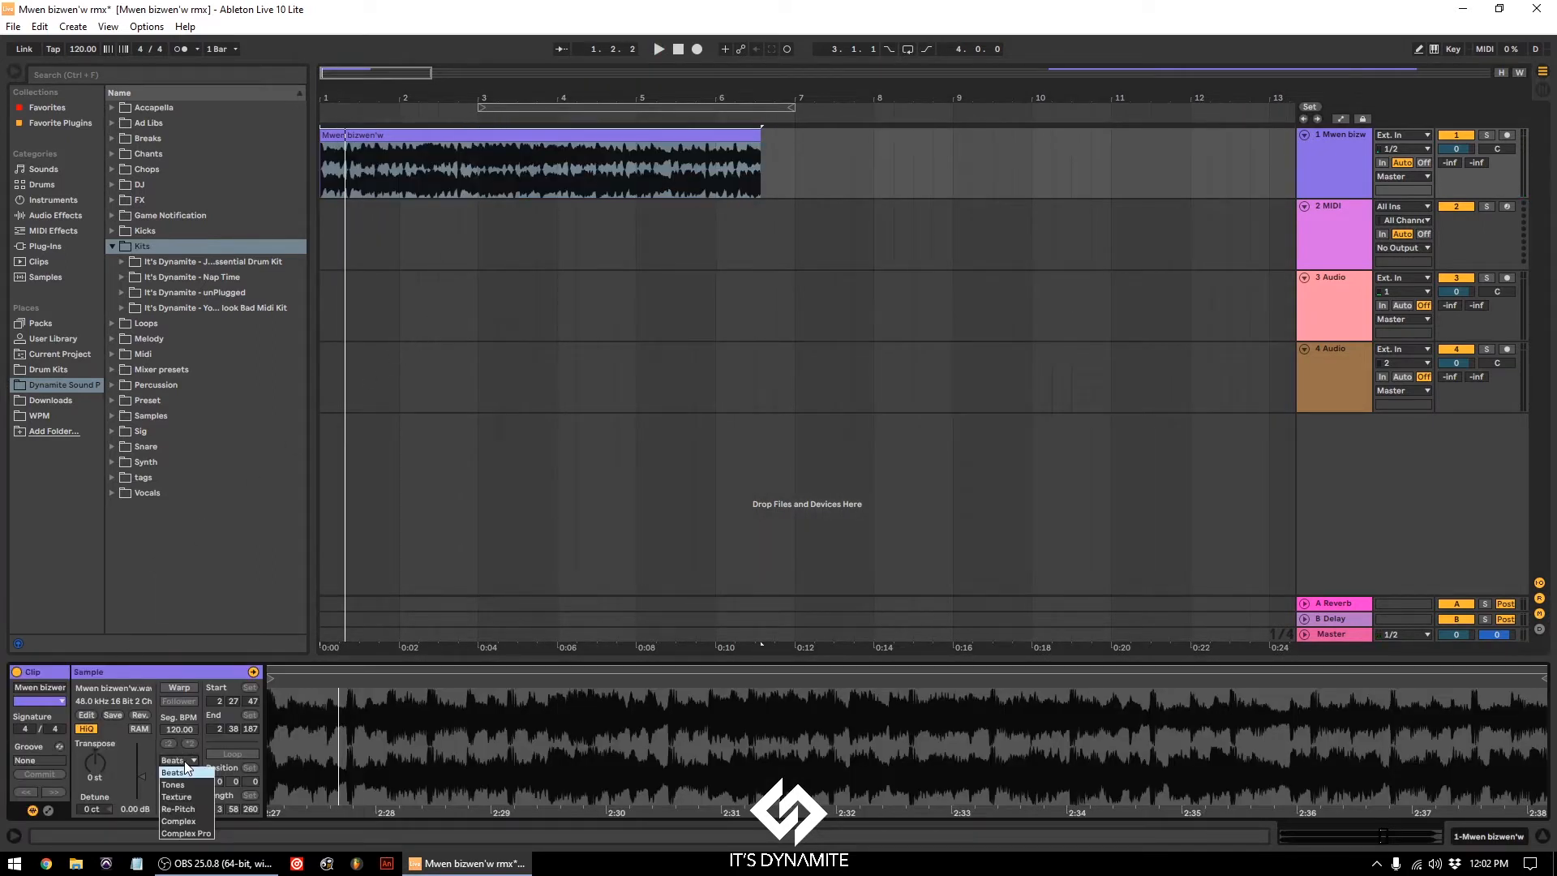
{"action": "left_click", "coordinate": [187, 834]}
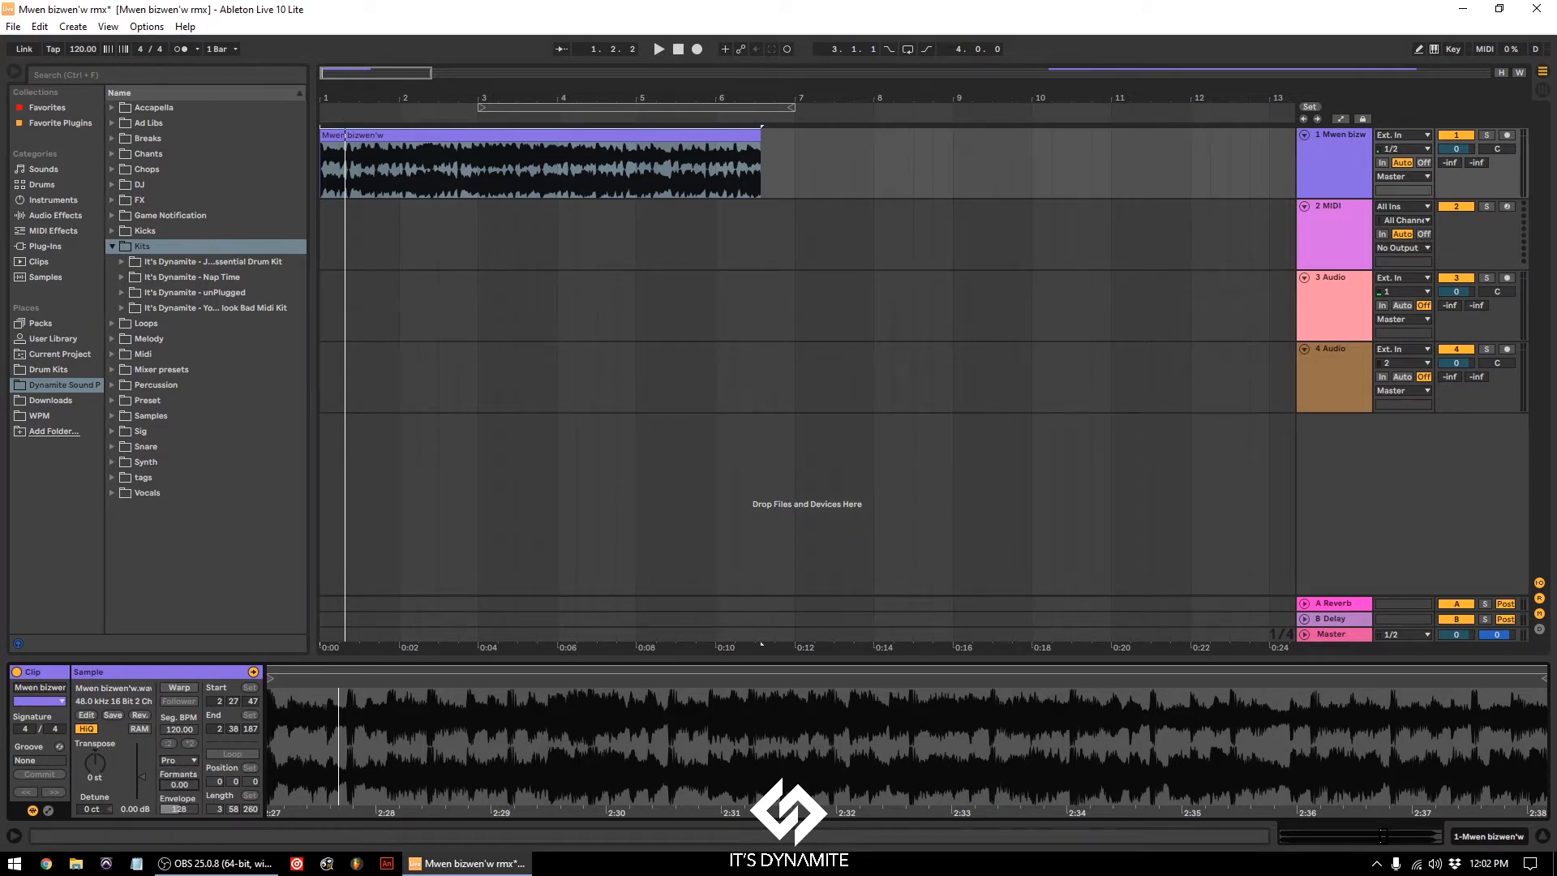
{"action": "key", "text": "space"}
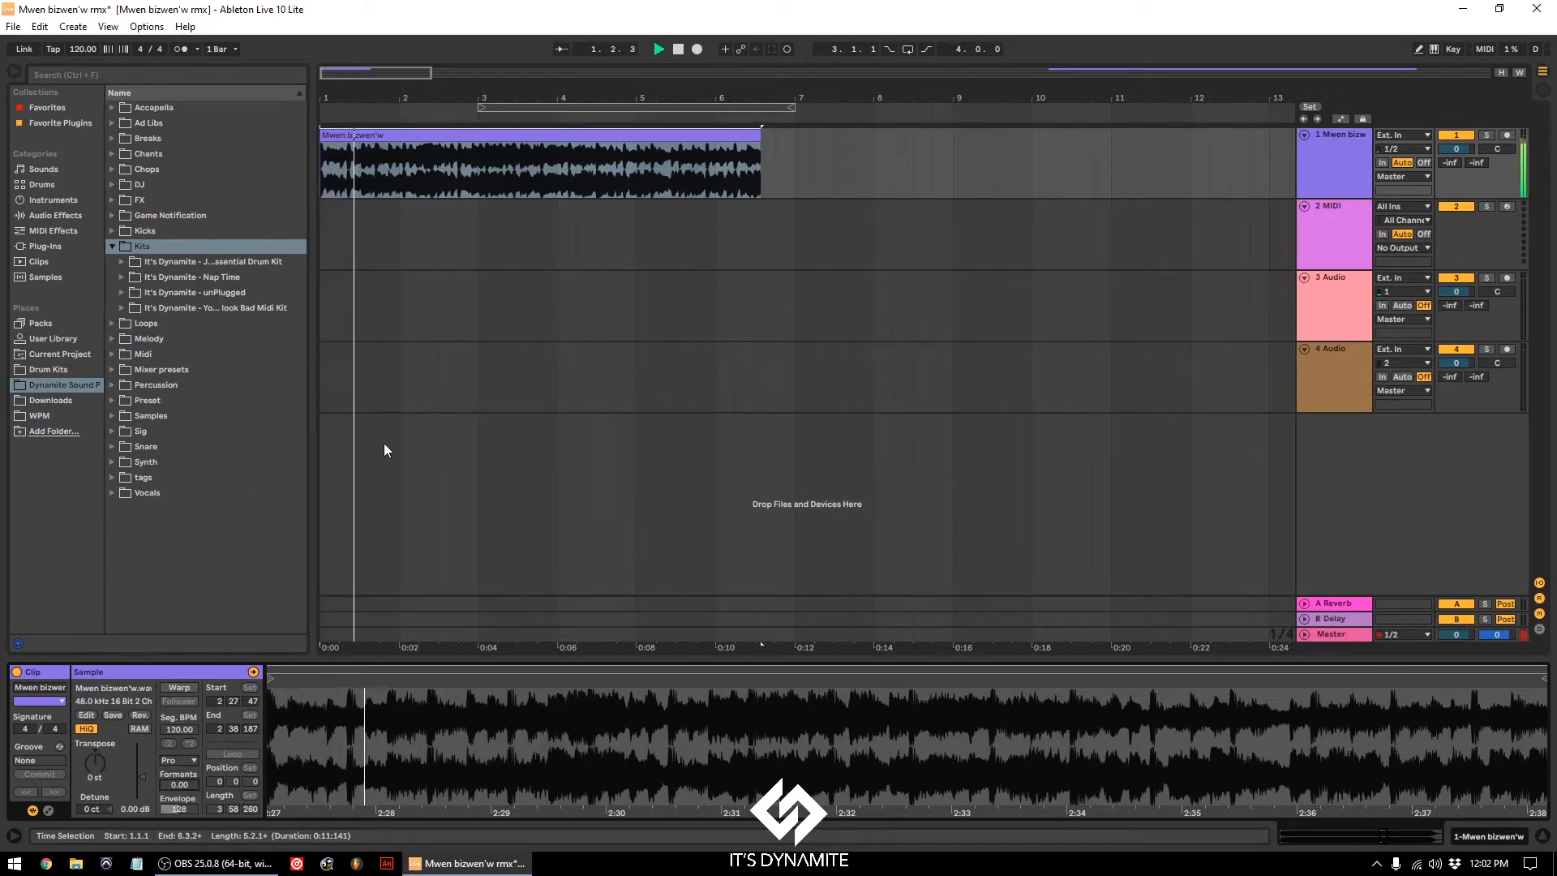
{"action": "left_click_drag", "start_coordinate": [403, 99], "coordinate": [535, 98]}
{"action": "key", "text": "space"}
{"action": "key", "text": "space"}
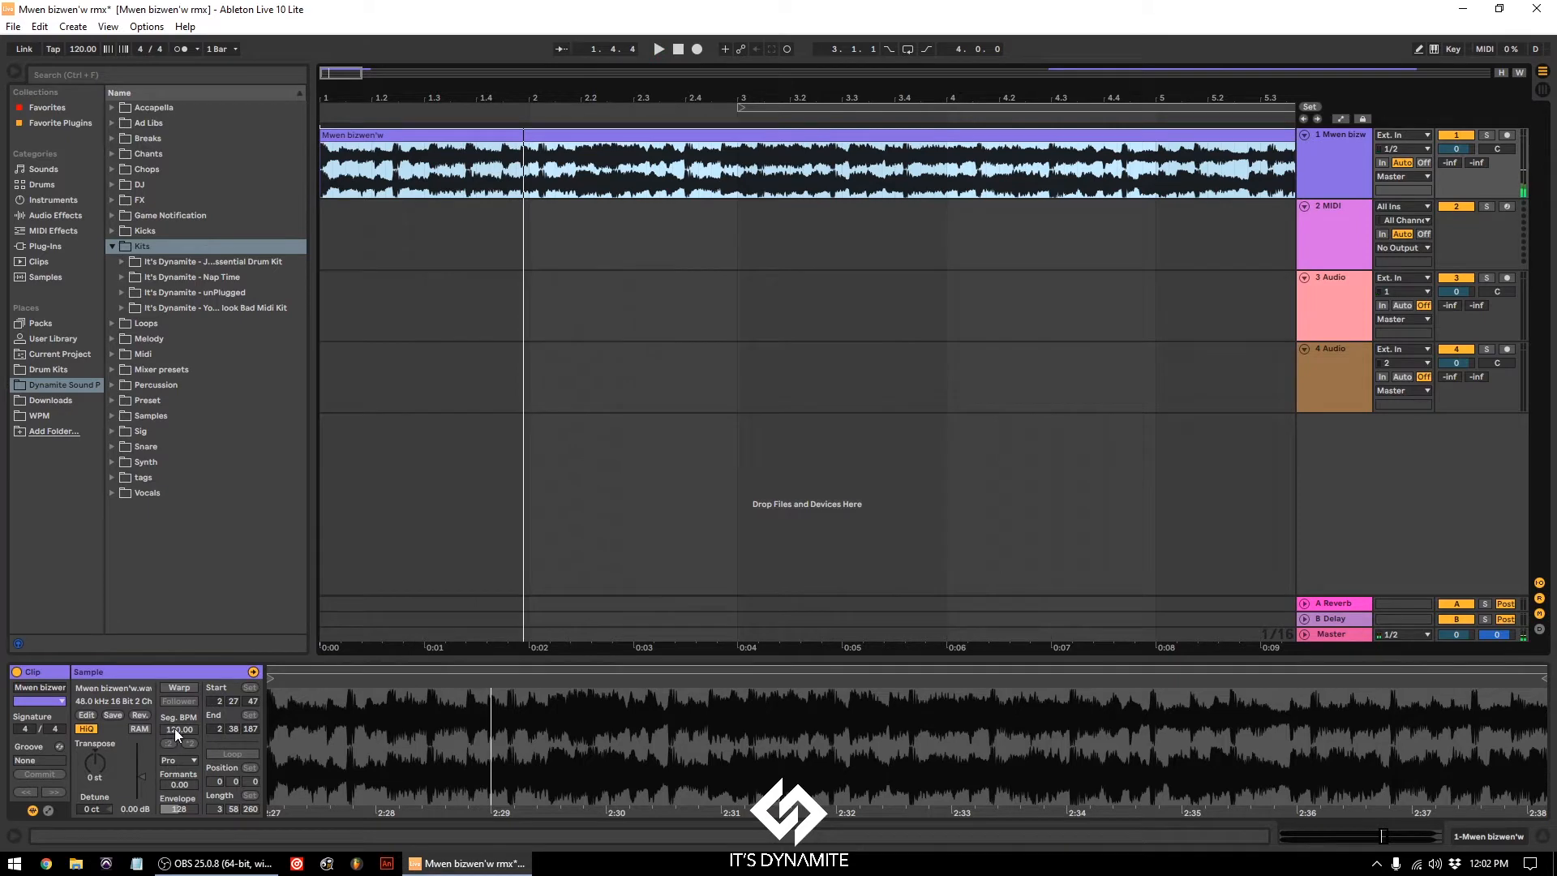
Step: Turn on Warp for the excerpt, set its segment BPM to 169, and check playback from the start
{"action": "left_click", "coordinate": [179, 689]}
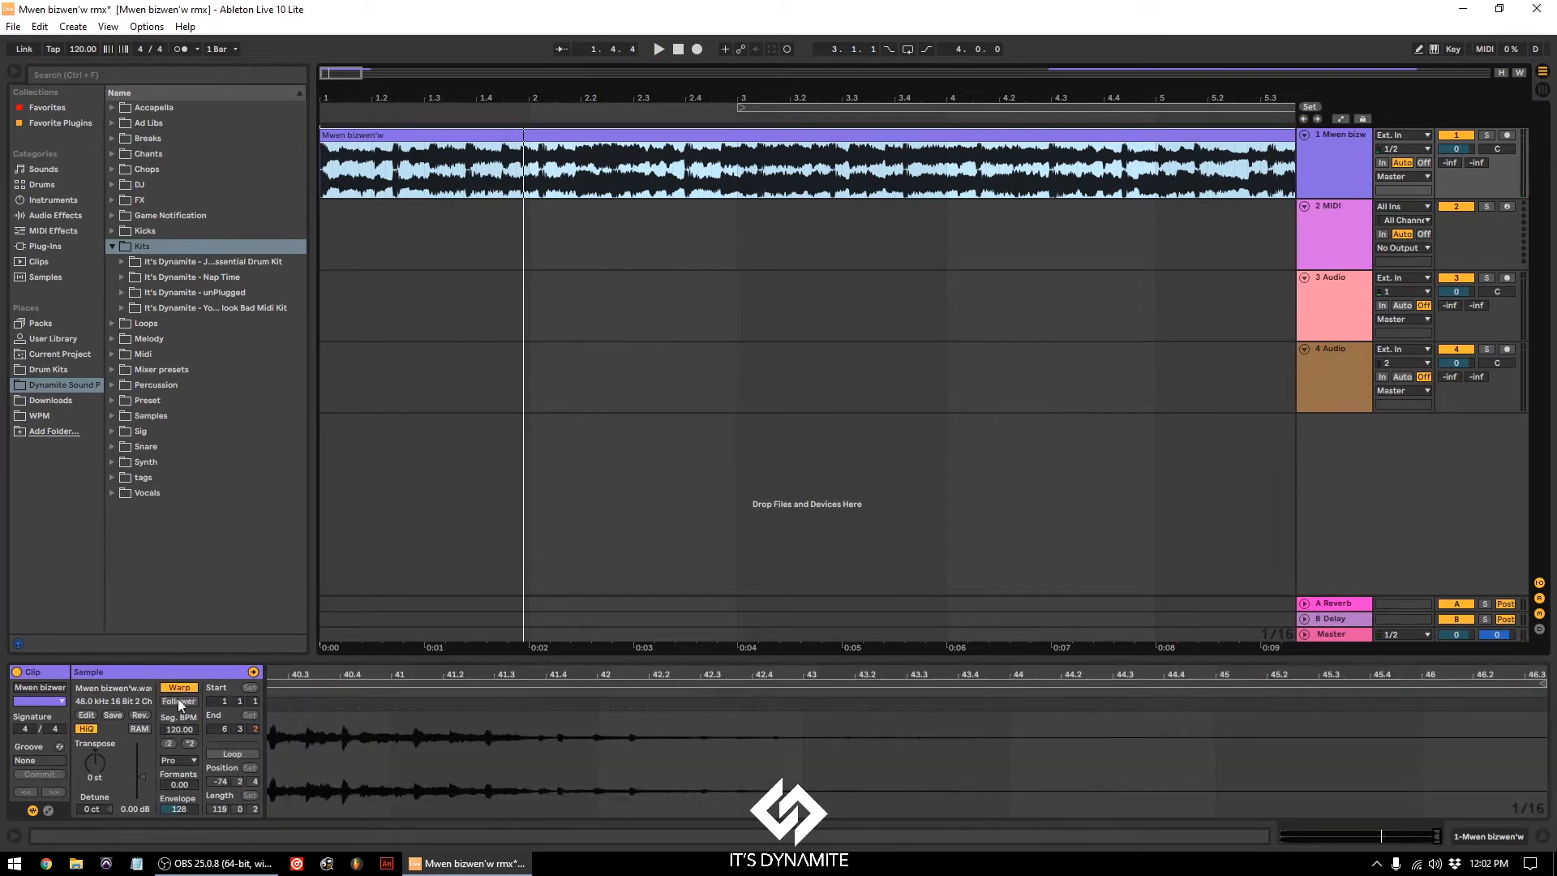
{"action": "left_click_drag", "start_coordinate": [176, 731], "coordinate": [177, 691]}
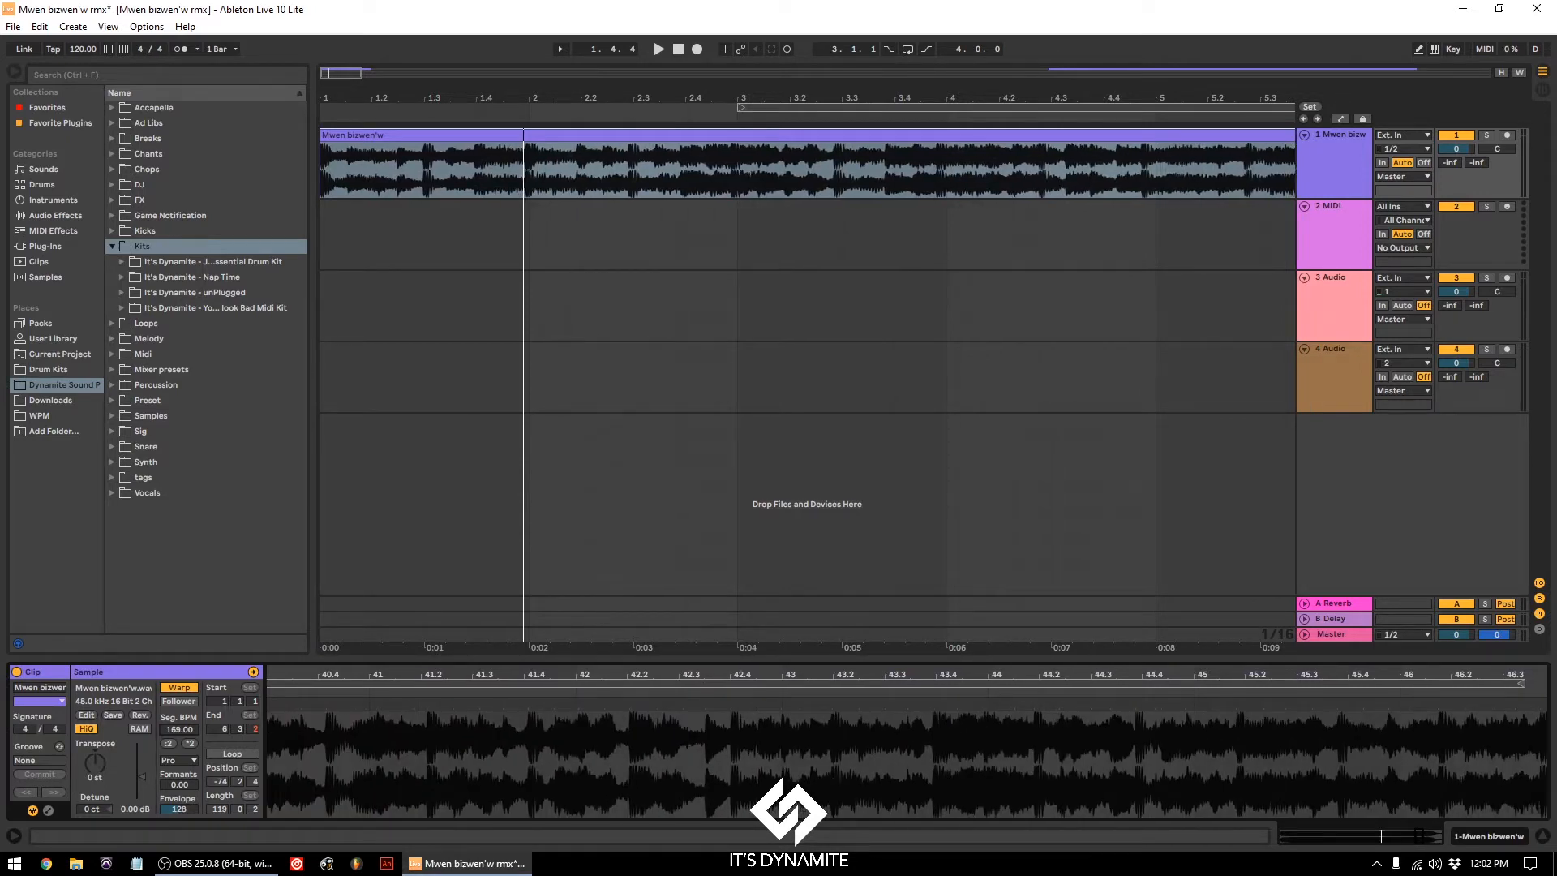
{"action": "left_click", "coordinate": [322, 219]}
{"action": "key", "text": "space"}
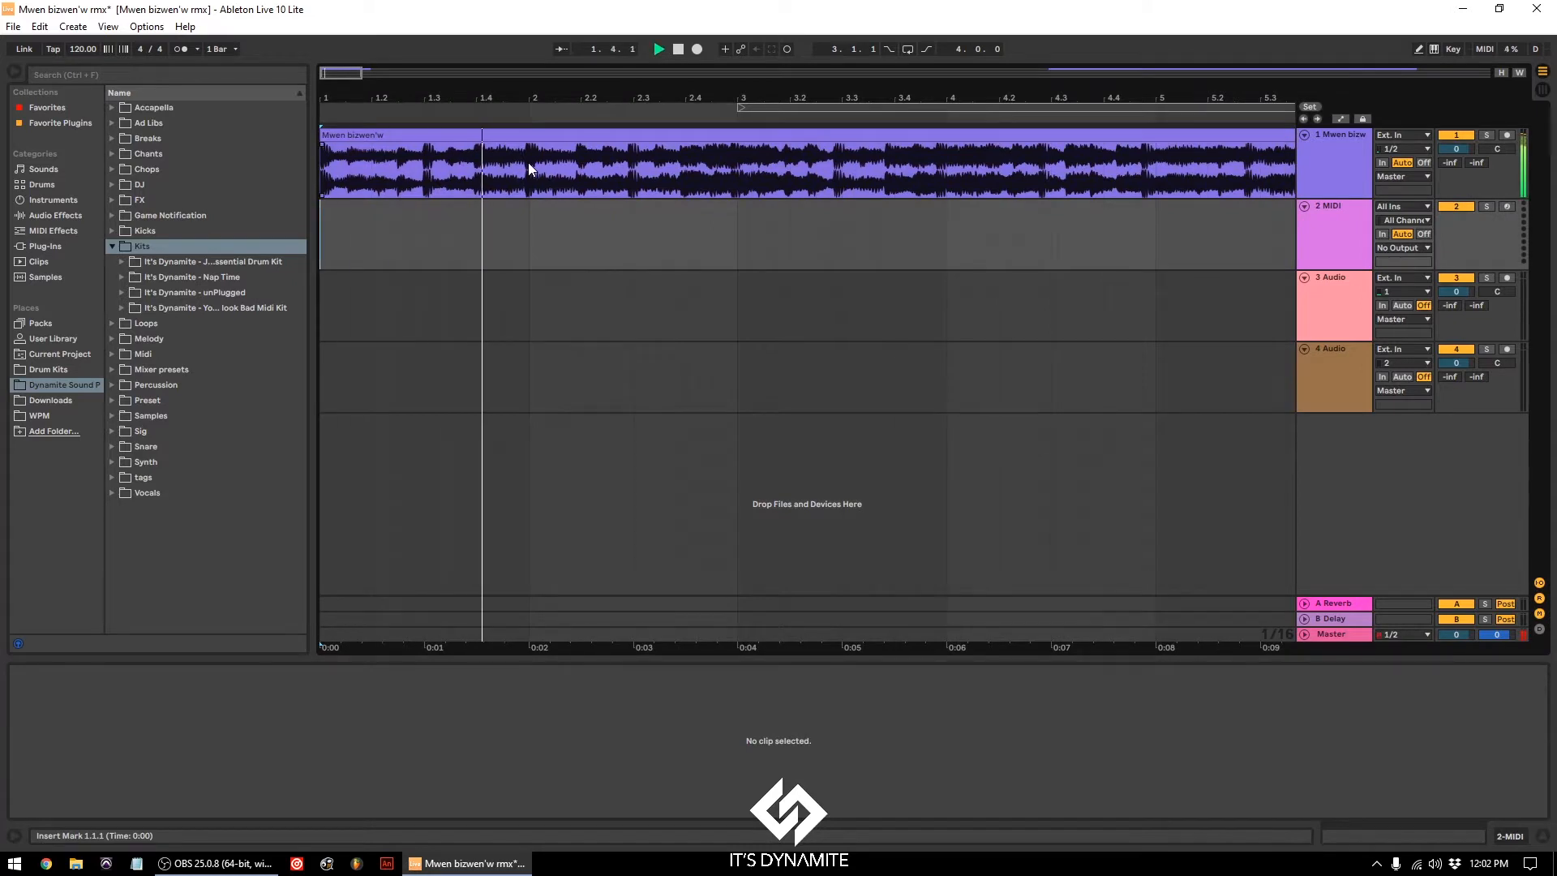
{"action": "key", "text": "space"}
{"action": "key", "text": "space"}
Step: Stretch the warped waveform so the second bar's downbeat lines up with 2.1, and check the timing by ear
{"action": "left_click", "coordinate": [421, 154]}
{"action": "key", "text": "space"}
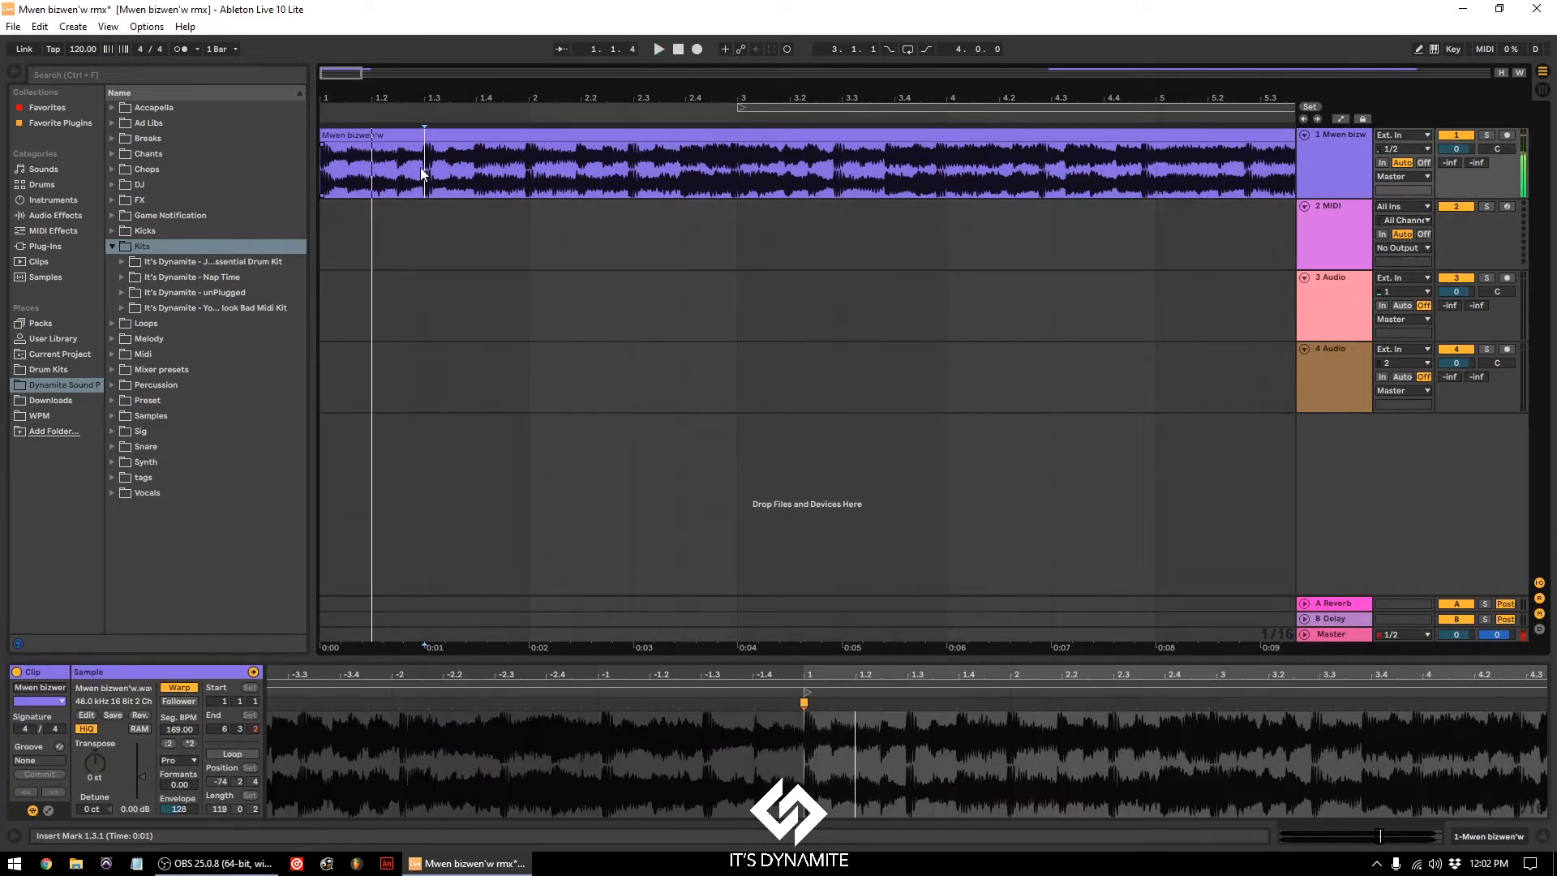
{"action": "left_click_drag", "start_coordinate": [877, 673], "coordinate": [627, 668]}
{"action": "key", "text": "space"}
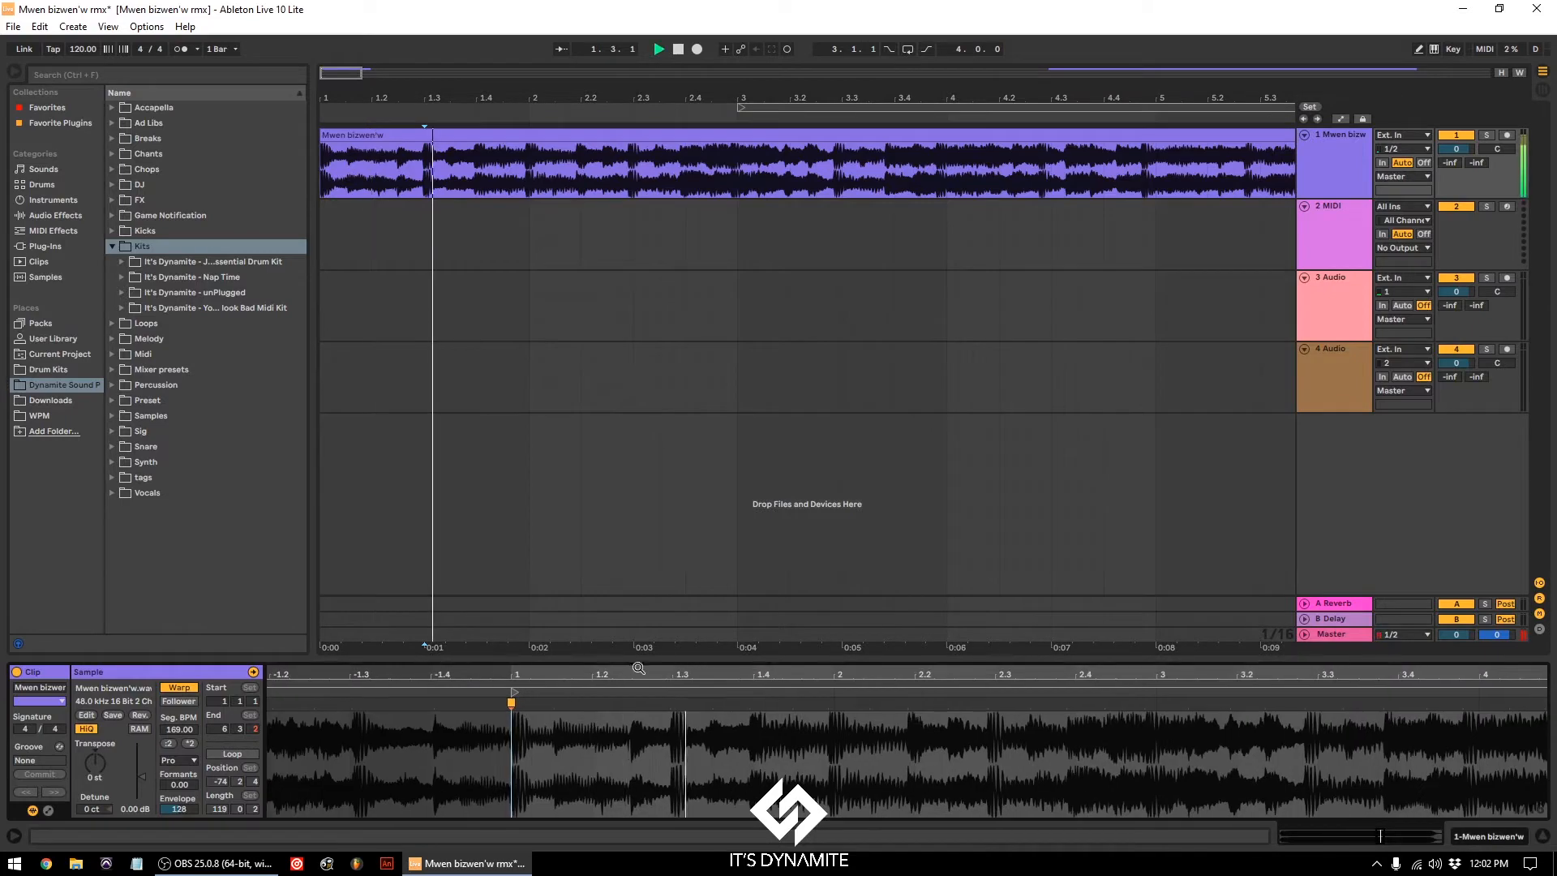
{"action": "key", "text": "space"}
{"action": "key", "text": "space"}
{"action": "key", "text": "space"}
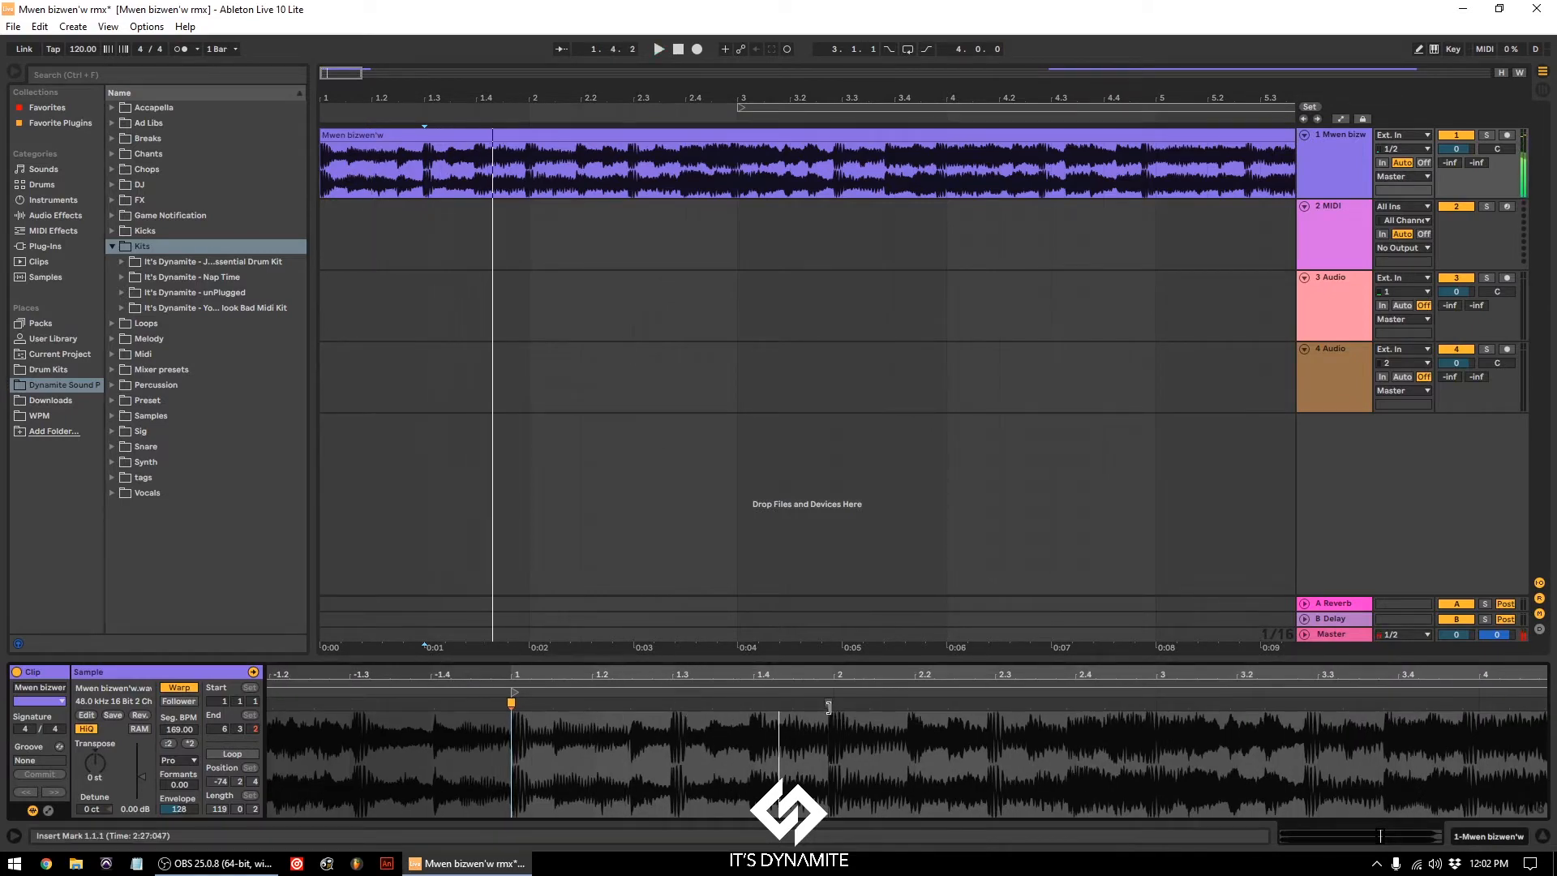
{"action": "left_click_drag", "start_coordinate": [829, 705], "coordinate": [837, 705]}
{"action": "key", "text": "space"}
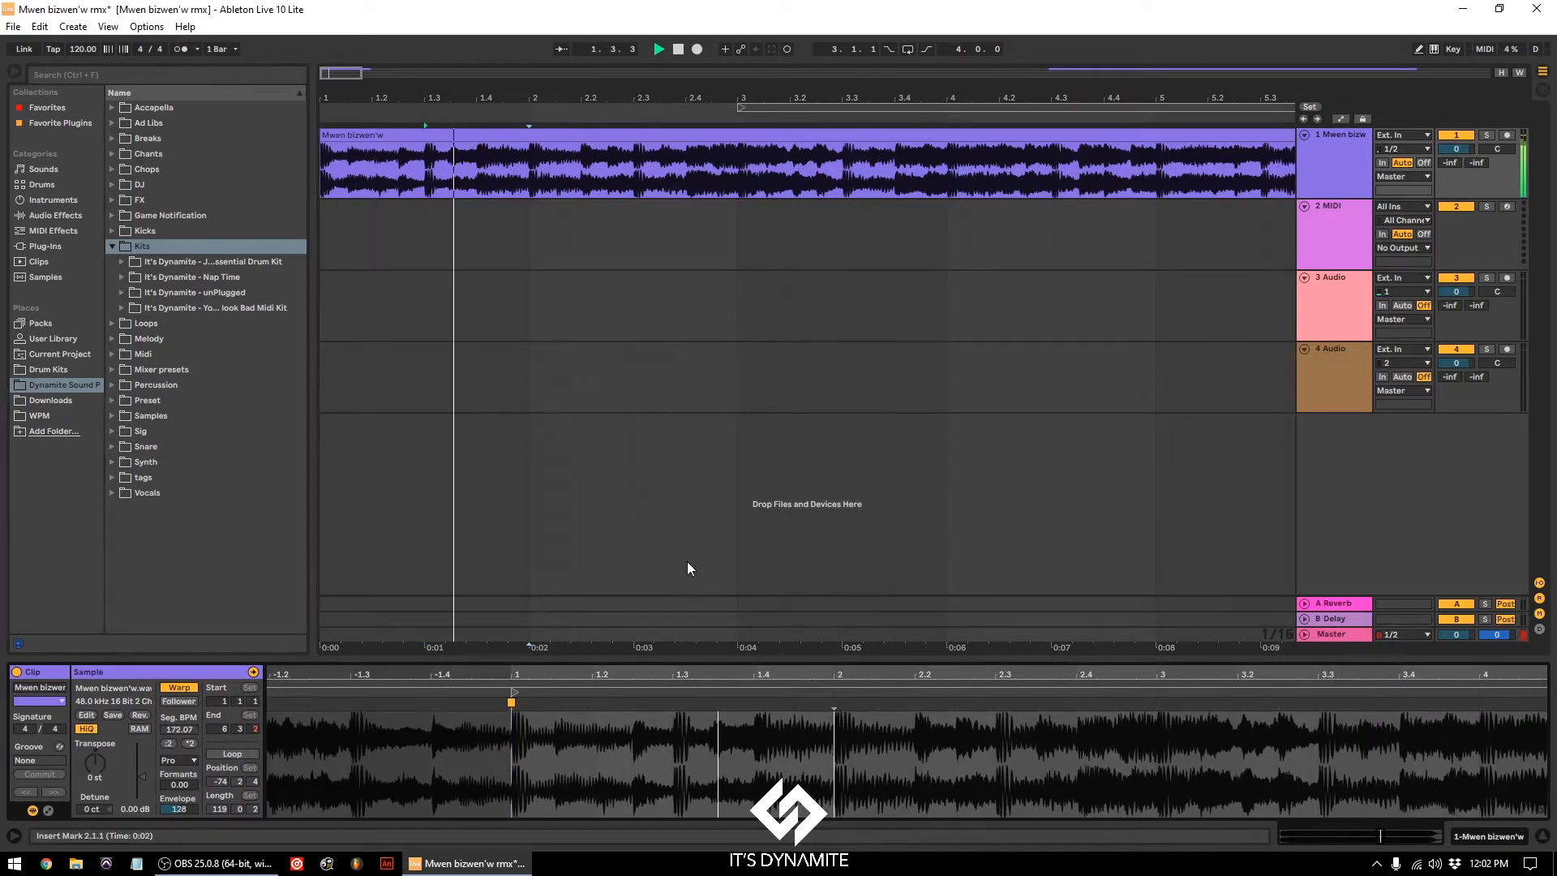
Step: Set the project tempo to 160 BPM and listen to the clip from bar 3
{"action": "left_click", "coordinate": [736, 158]}
{"action": "key", "text": "space"}
{"action": "left_click_drag", "start_coordinate": [78, 46], "coordinate": [79, 48]}
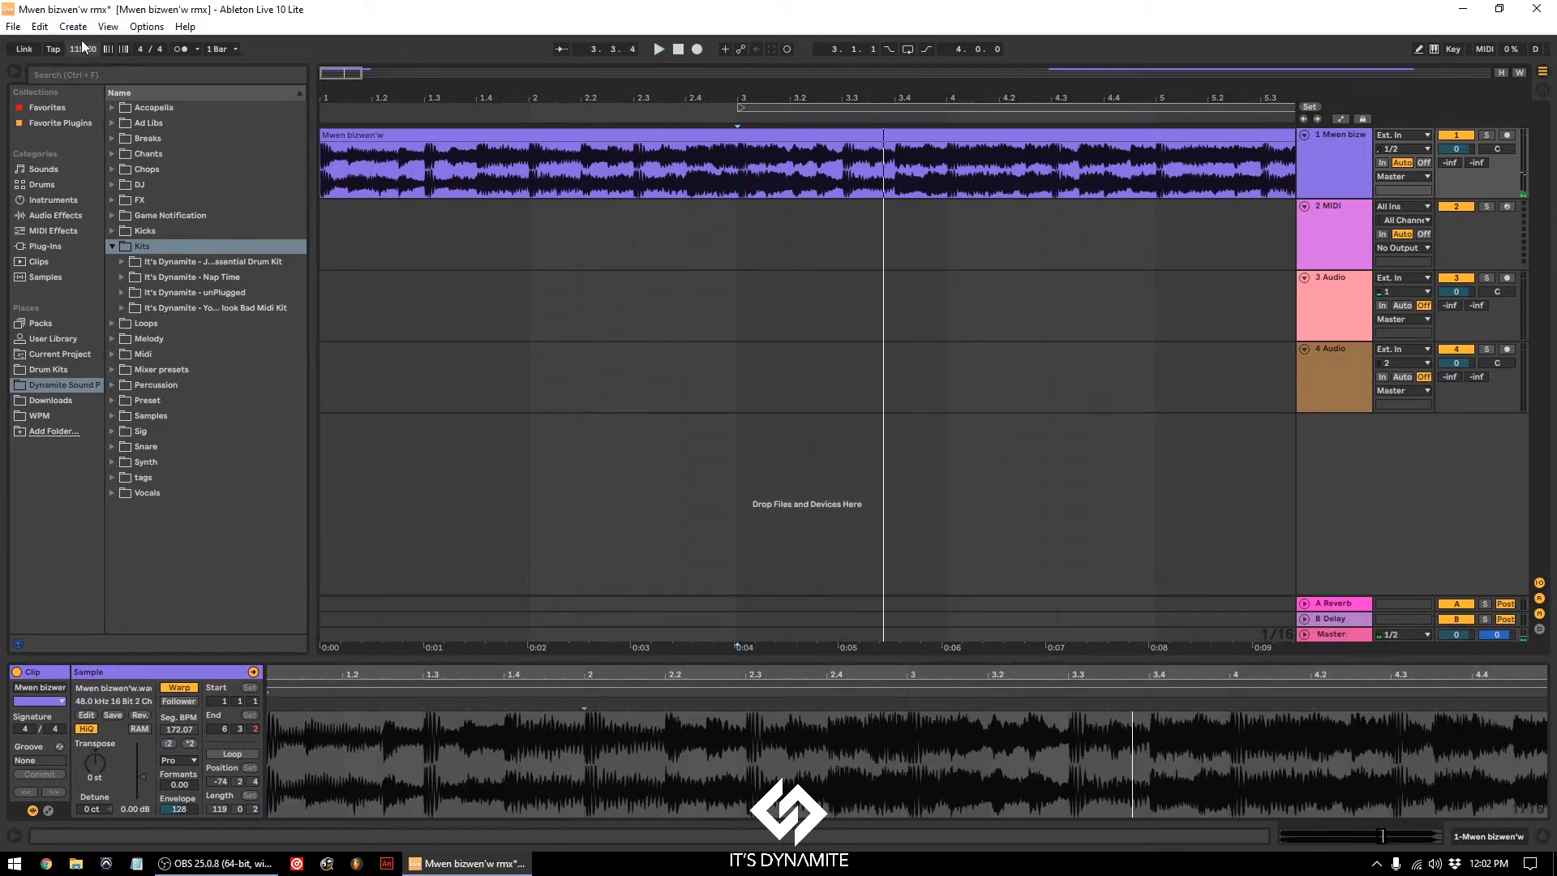
{"action": "type", "text": "160"}
{"action": "key", "text": "Return"}
{"action": "key", "text": "space"}
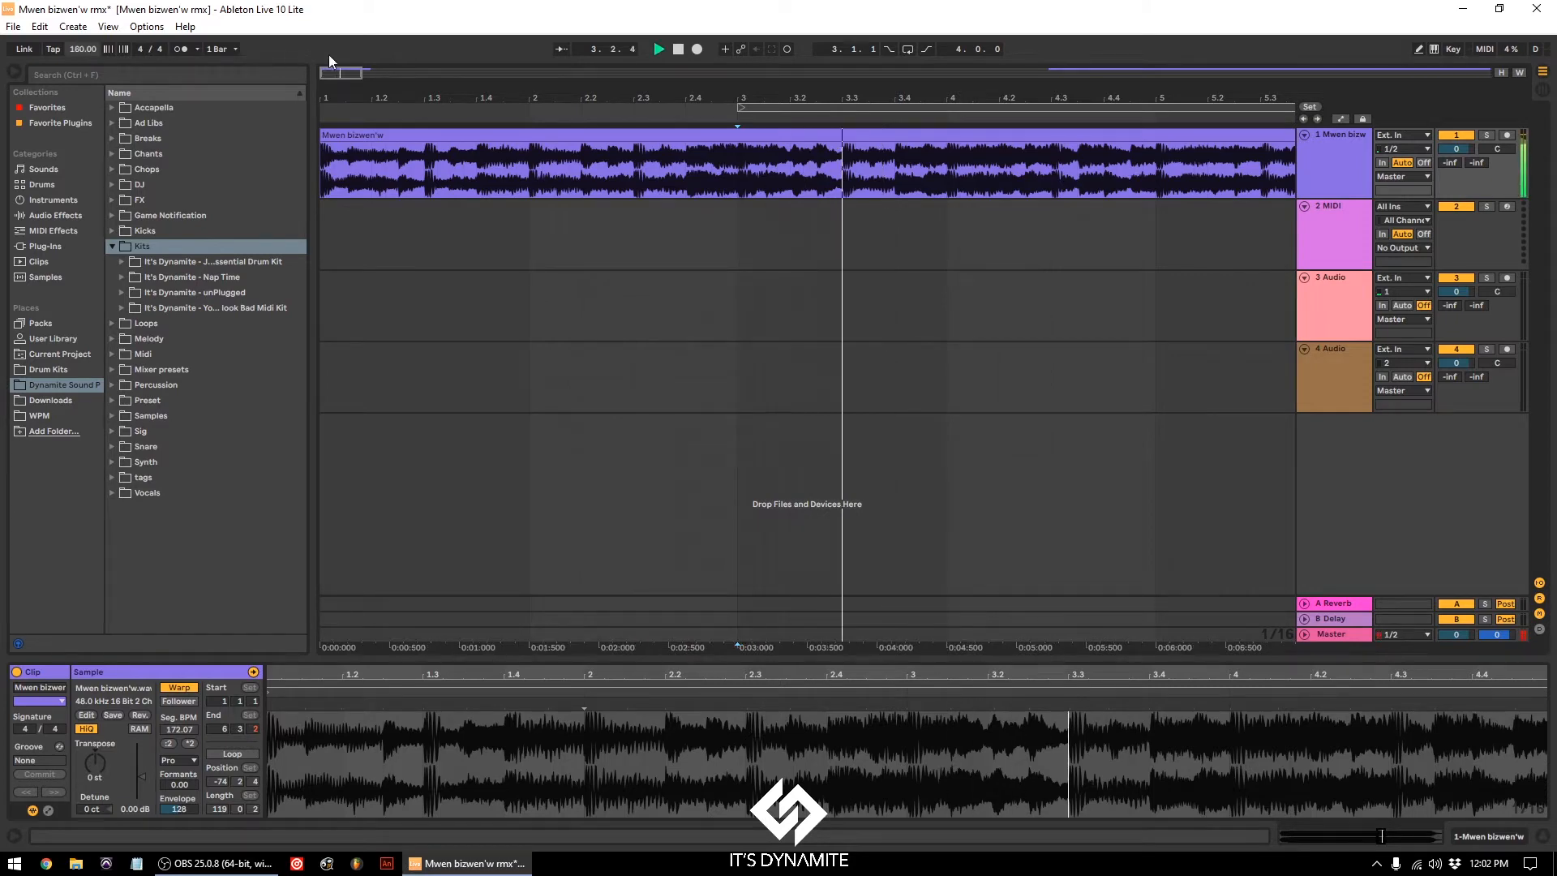
Step: Shorten the clip so it ends at bar 5, and play it from the start
{"action": "left_click_drag", "start_coordinate": [525, 99], "coordinate": [470, 81]}
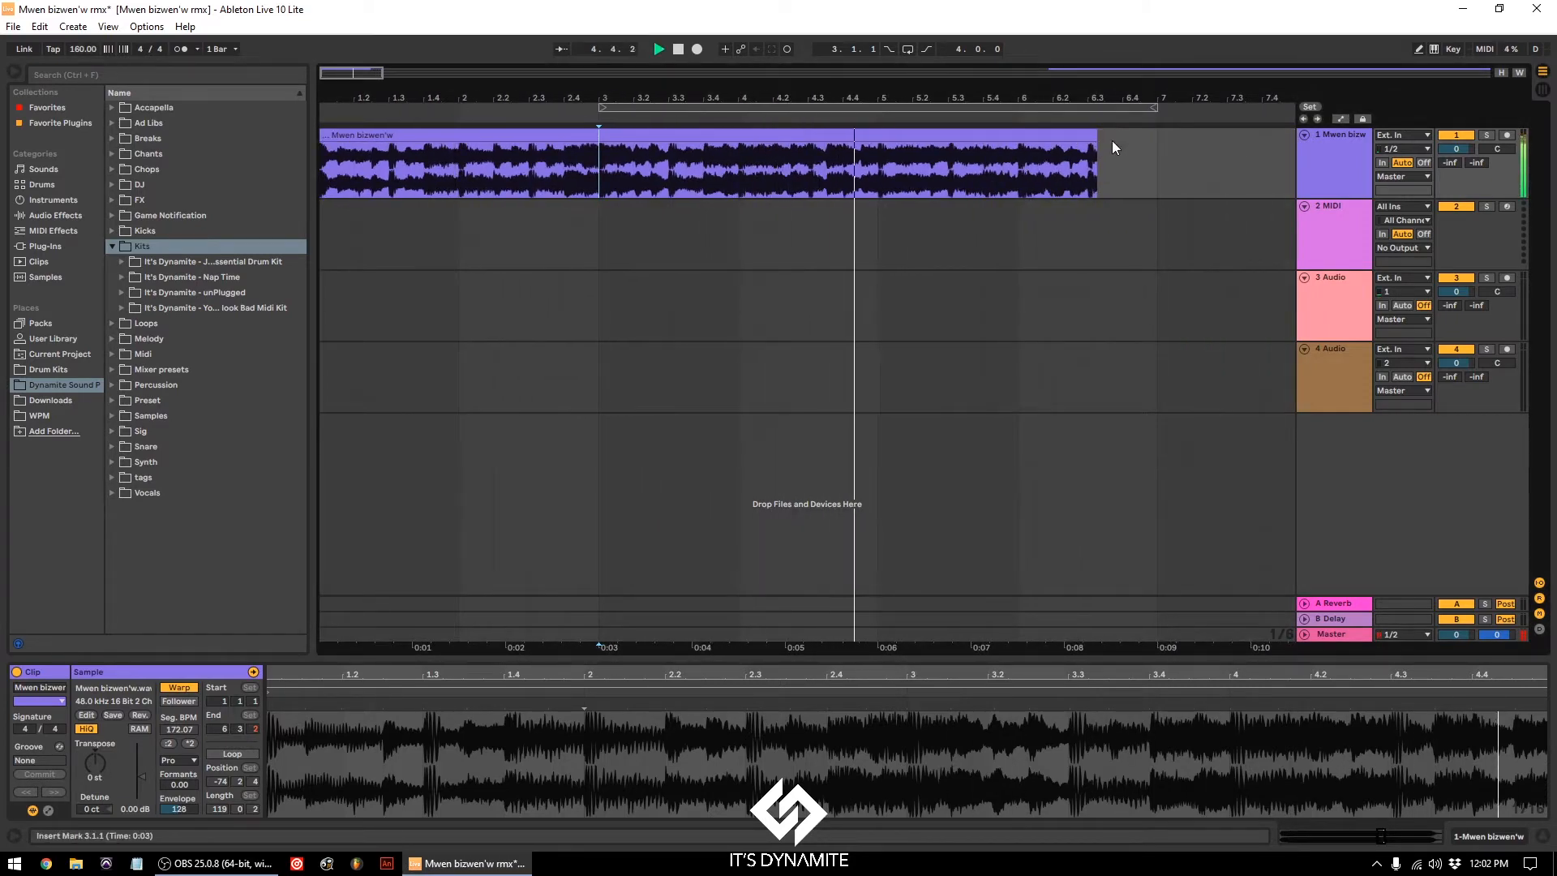
{"action": "left_click_drag", "start_coordinate": [1089, 132], "coordinate": [880, 148]}
{"action": "key", "text": "space"}
{"action": "key", "text": "space"}
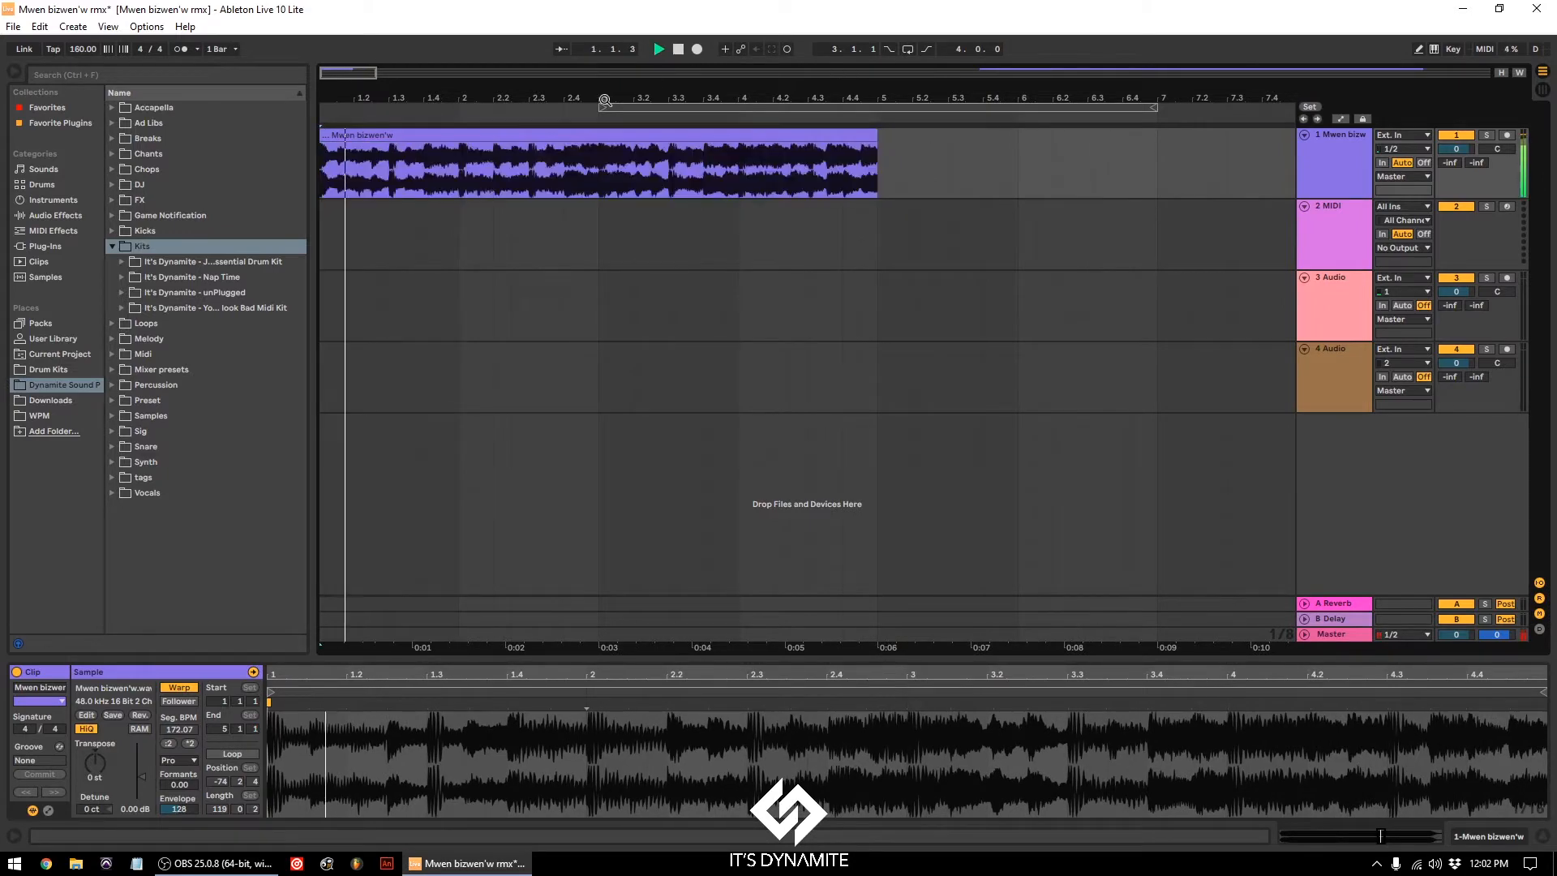
Step: Extend the clip's end to bar 9 and set the loop range to the eight bars from 1.1.1
{"action": "mouse_move", "coordinate": [513, 94]}
{"action": "left_mouse_down"}
{"action": "mouse_move", "coordinate": [519, 146]}
{"action": "mouse_move", "coordinate": [519, 81]}
{"action": "left_mouse_up"}
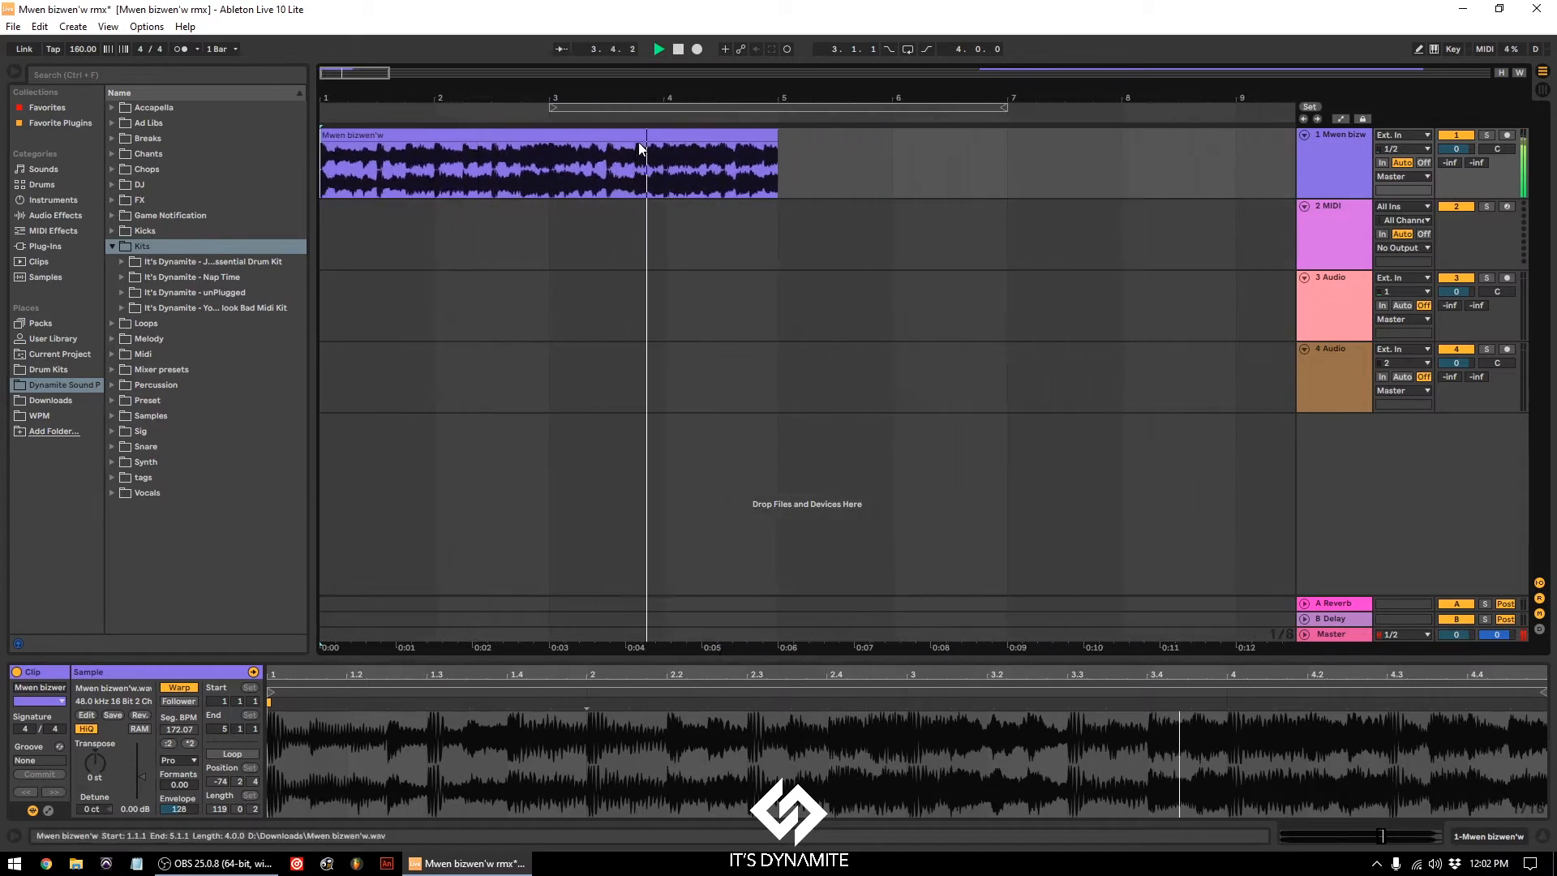
{"action": "left_click", "coordinate": [728, 143]}
{"action": "left_click_drag", "start_coordinate": [774, 135], "coordinate": [1231, 138]}
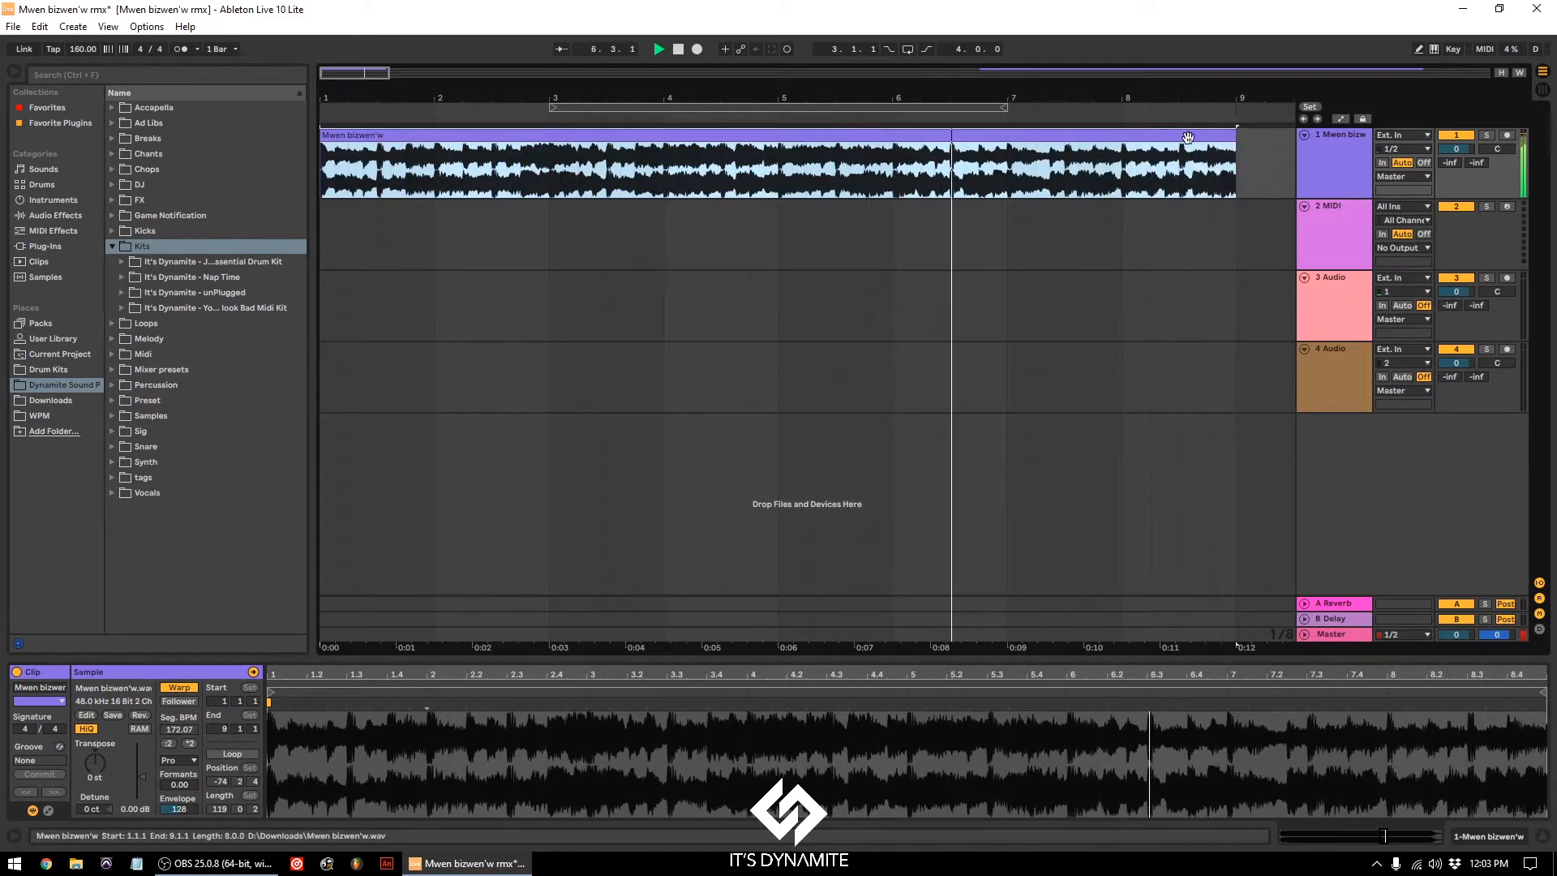
{"action": "mouse_move", "coordinate": [946, 112]}
{"action": "left_mouse_down"}
{"action": "mouse_move", "coordinate": [714, 111]}
{"action": "mouse_move", "coordinate": [1233, 112]}
{"action": "left_mouse_up"}
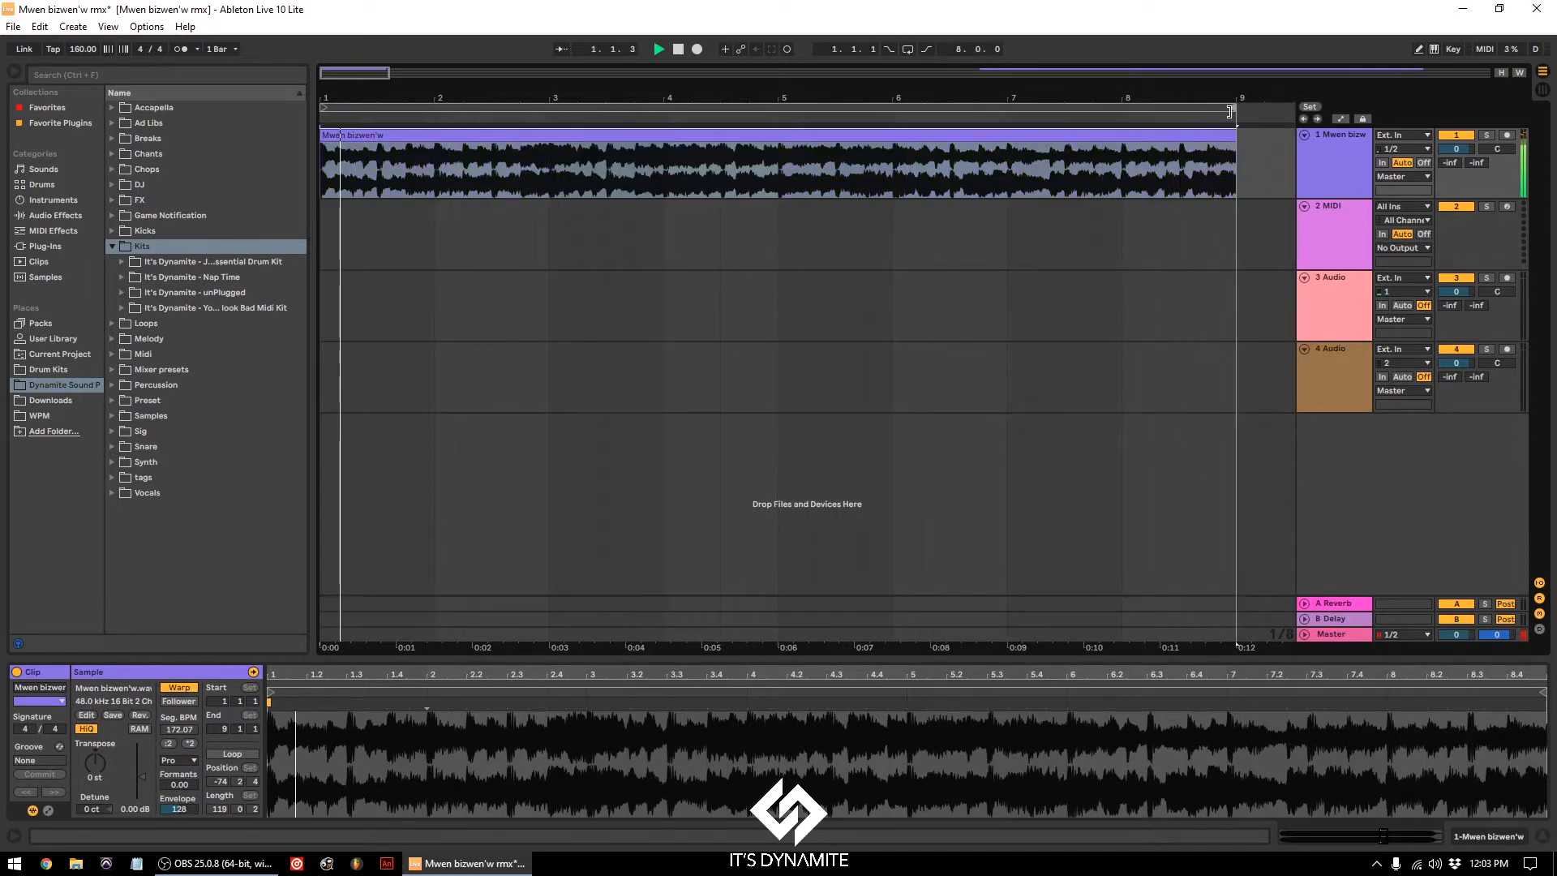
Step: Save the set, turn on the metronome, and play the clip against it
{"action": "left_click_drag", "start_coordinate": [599, 80], "coordinate": [364, 65]}
{"action": "key", "text": "ctrl+s"}
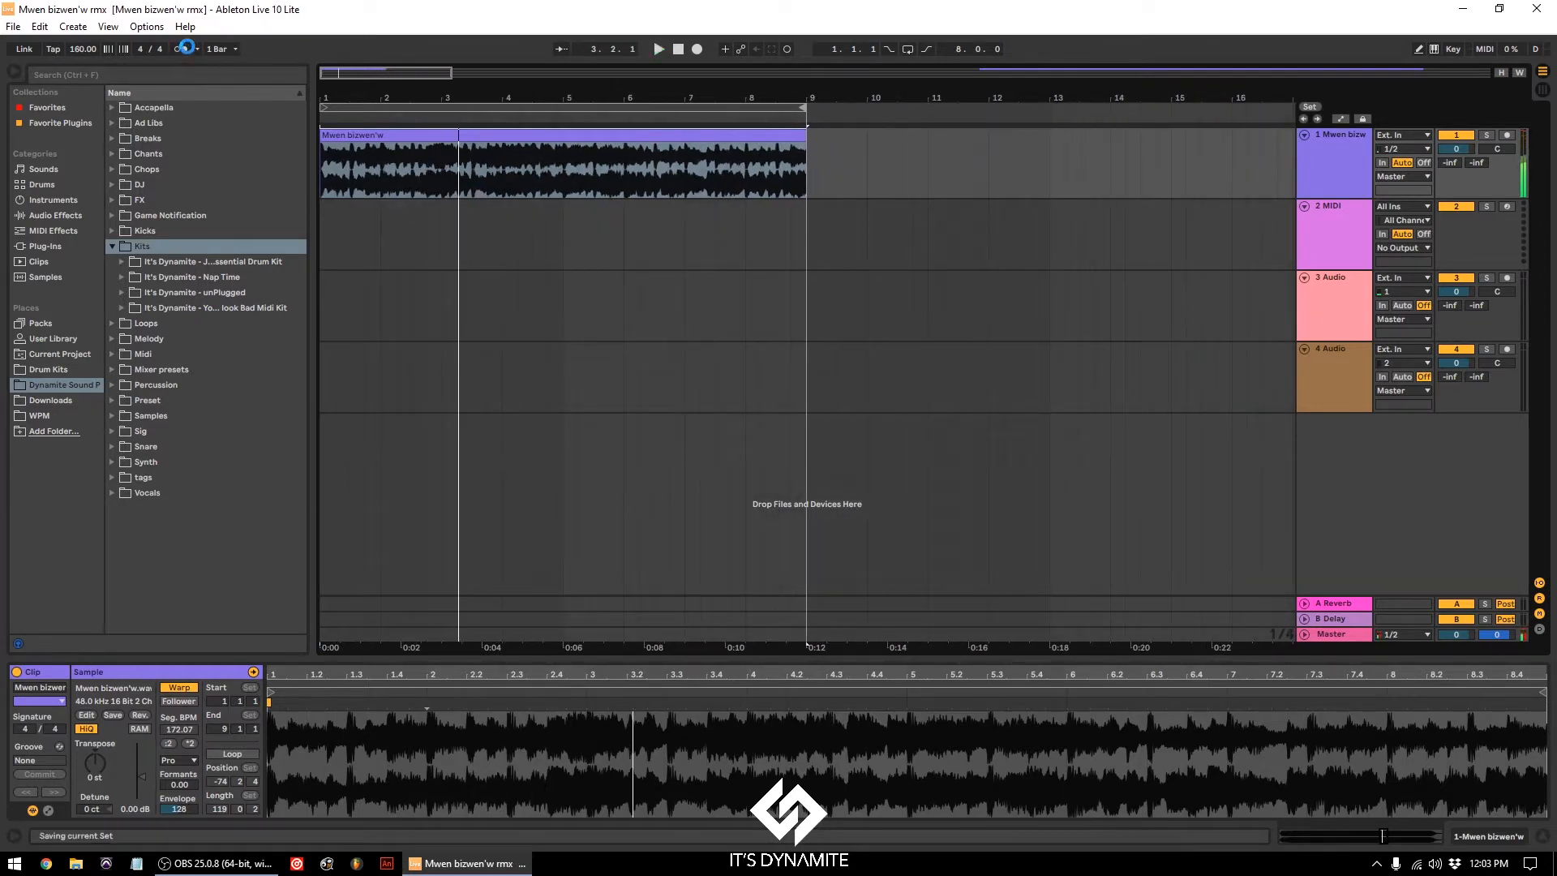
{"action": "mouse_move", "coordinate": [427, 98]}
{"action": "left_mouse_down"}
{"action": "mouse_move", "coordinate": [421, 85]}
{"action": "mouse_move", "coordinate": [382, 112]}
{"action": "mouse_move", "coordinate": [390, 131]}
{"action": "mouse_move", "coordinate": [415, 113]}
{"action": "left_mouse_up"}
{"action": "key", "text": "space"}
Step: Transpose the clip down by 1 semitone and turn on arrangement looping
{"action": "left_click", "coordinate": [424, 140]}
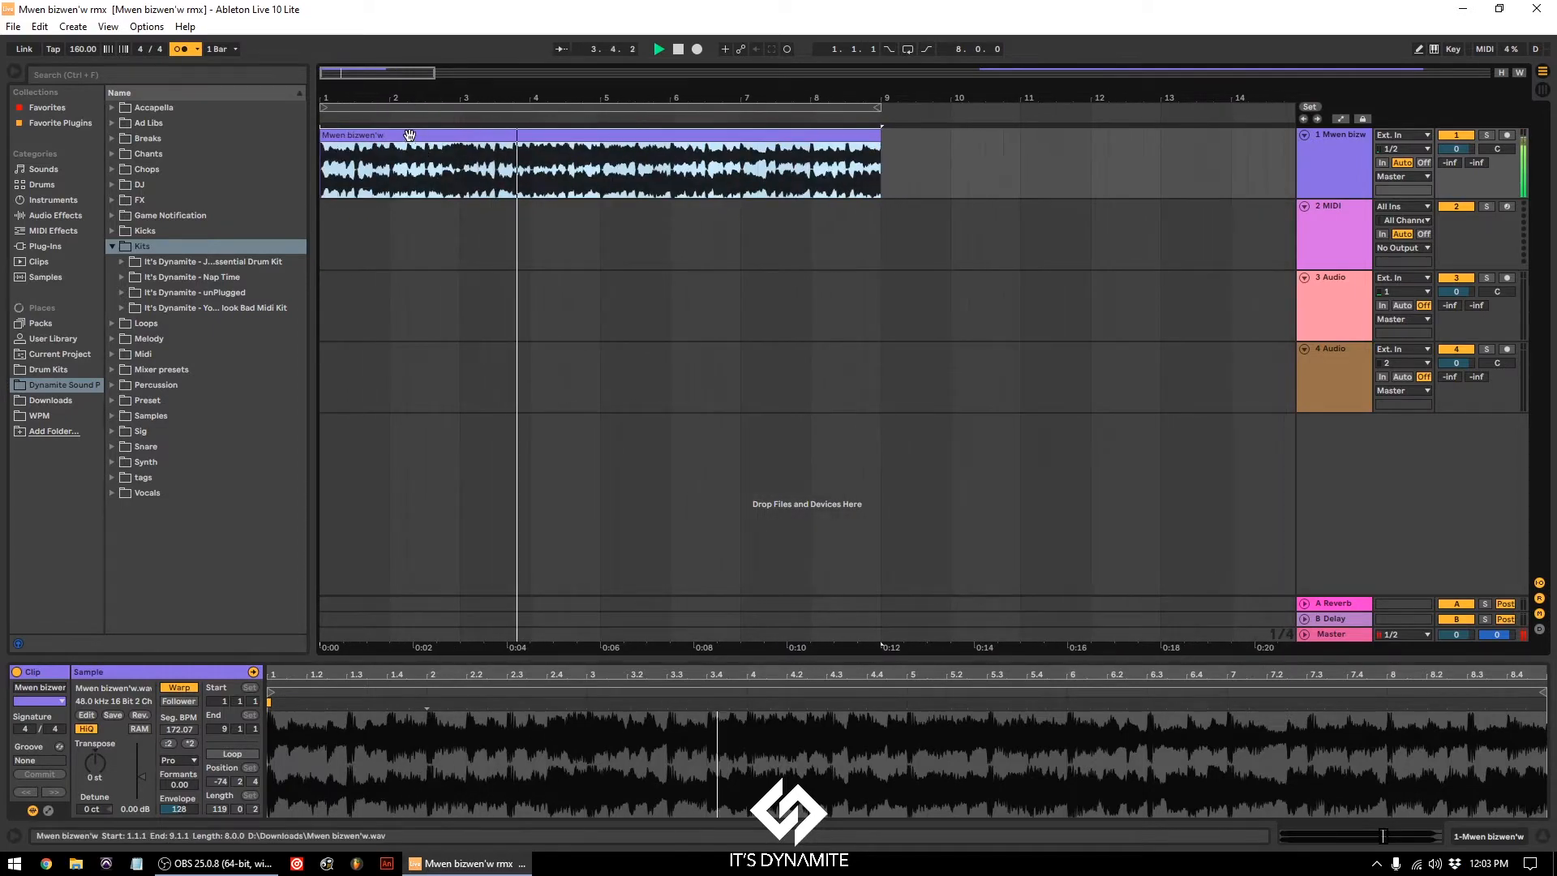
{"action": "left_click", "coordinate": [93, 766]}
{"action": "key", "text": "Down"}
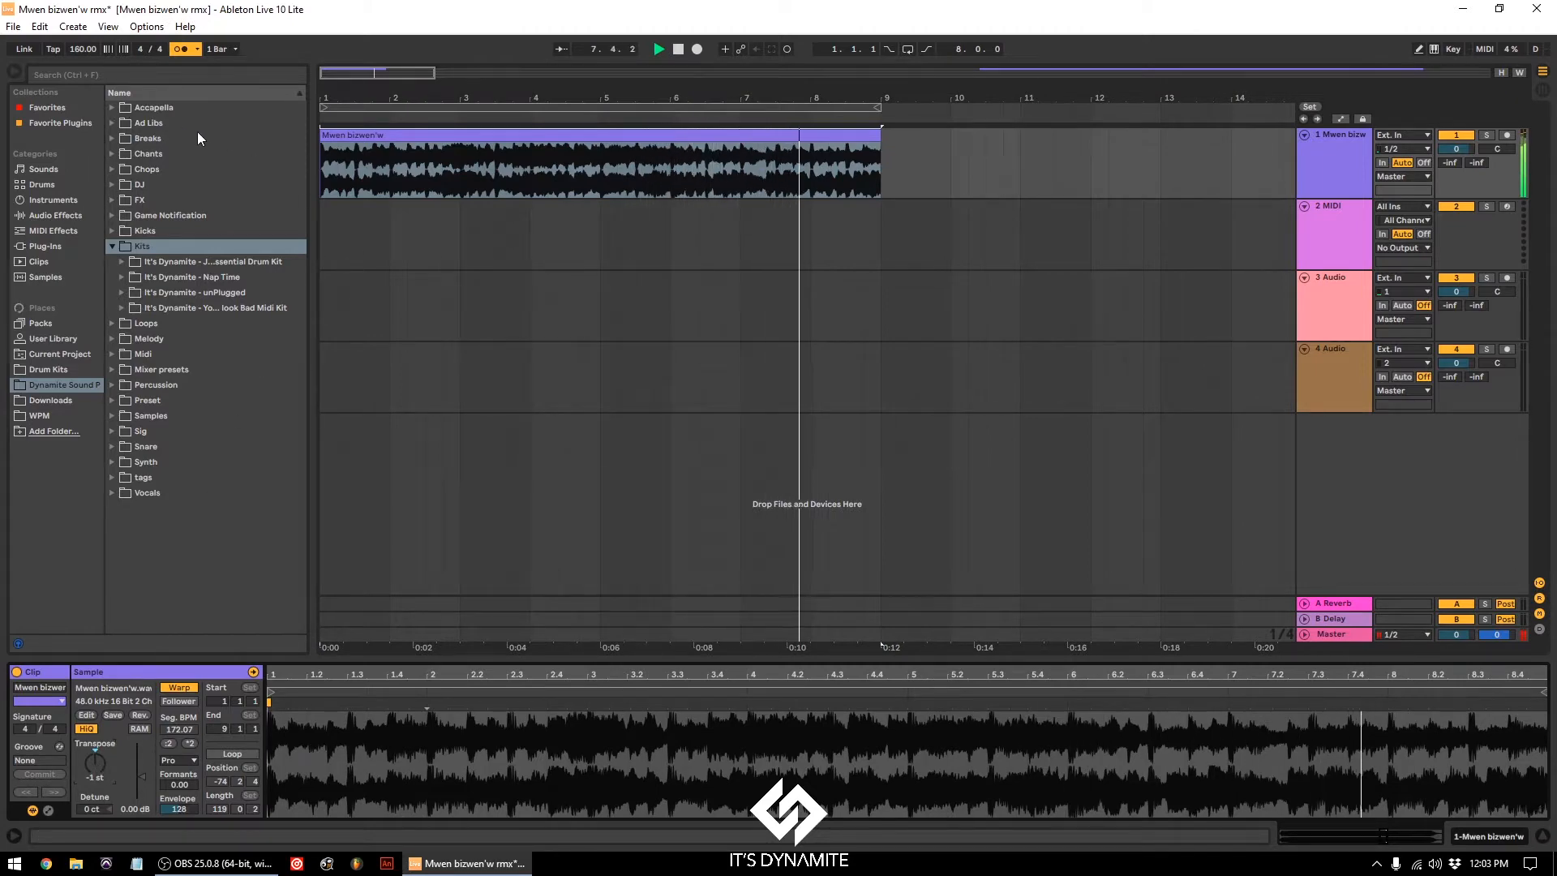
{"action": "left_click", "coordinate": [907, 49]}
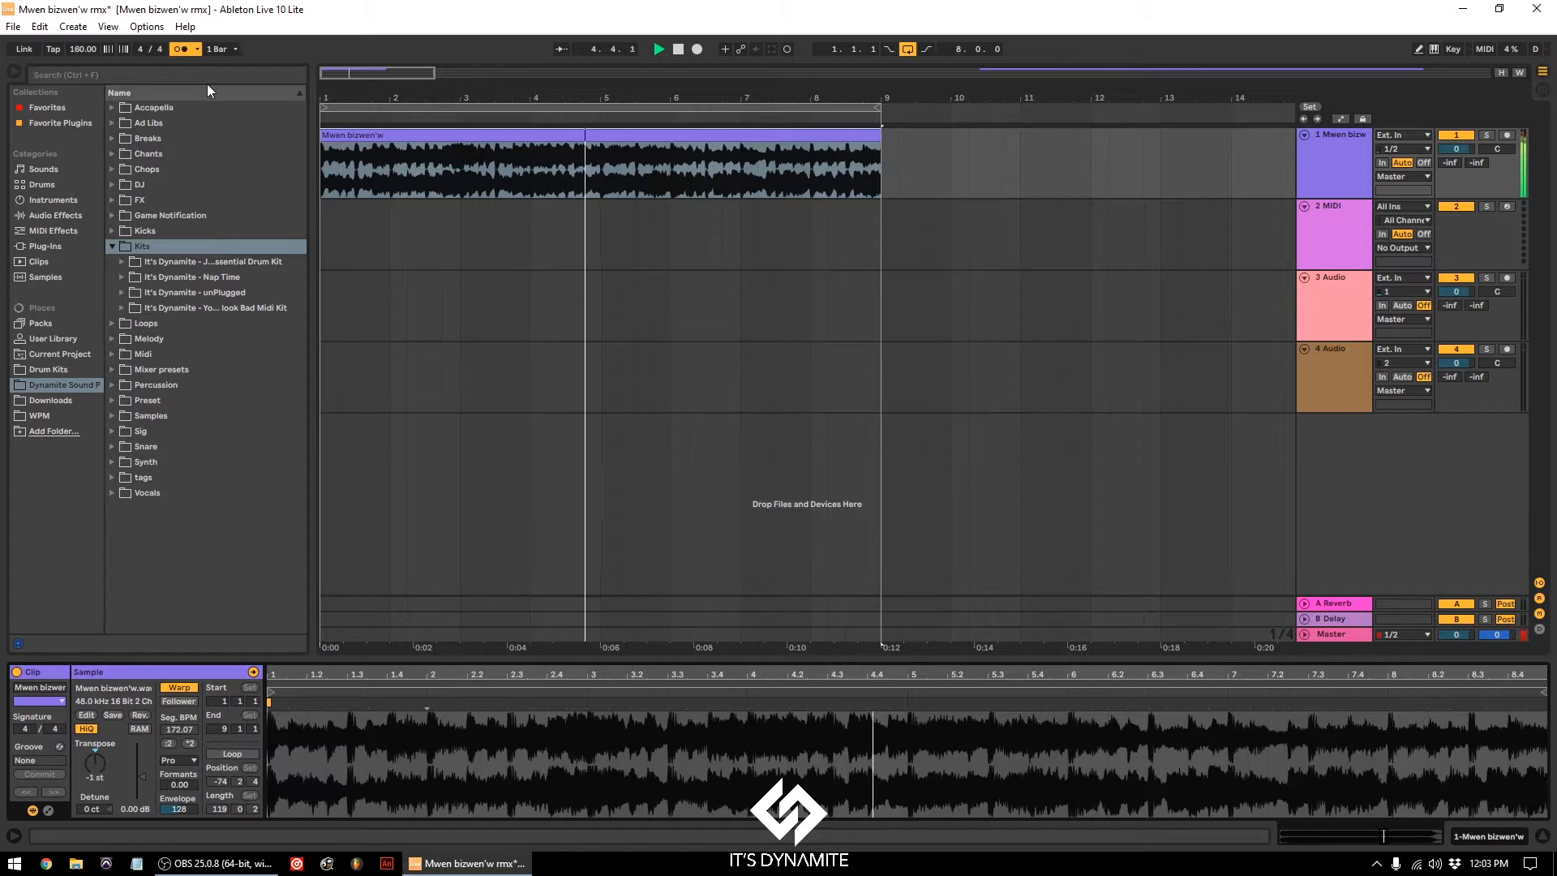
Step: Extend the clip's end to bar 11 and listen to the added section from bar 9
{"action": "left_click_drag", "start_coordinate": [332, 89], "coordinate": [335, 91]}
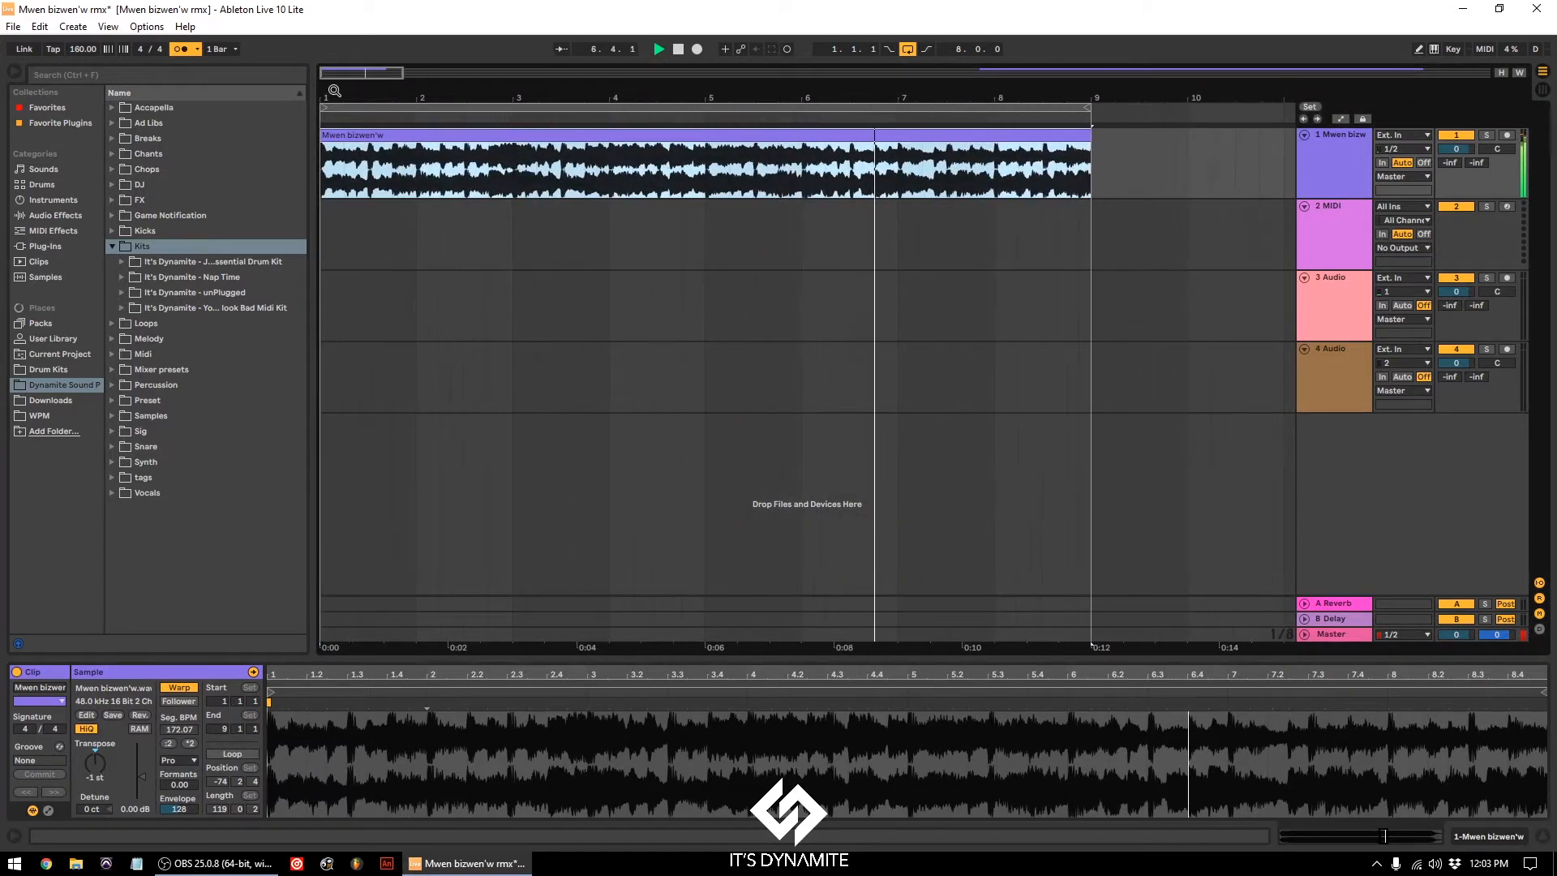
{"action": "left_click_drag", "start_coordinate": [1091, 150], "coordinate": [1284, 150]}
{"action": "left_click", "coordinate": [1095, 160]}
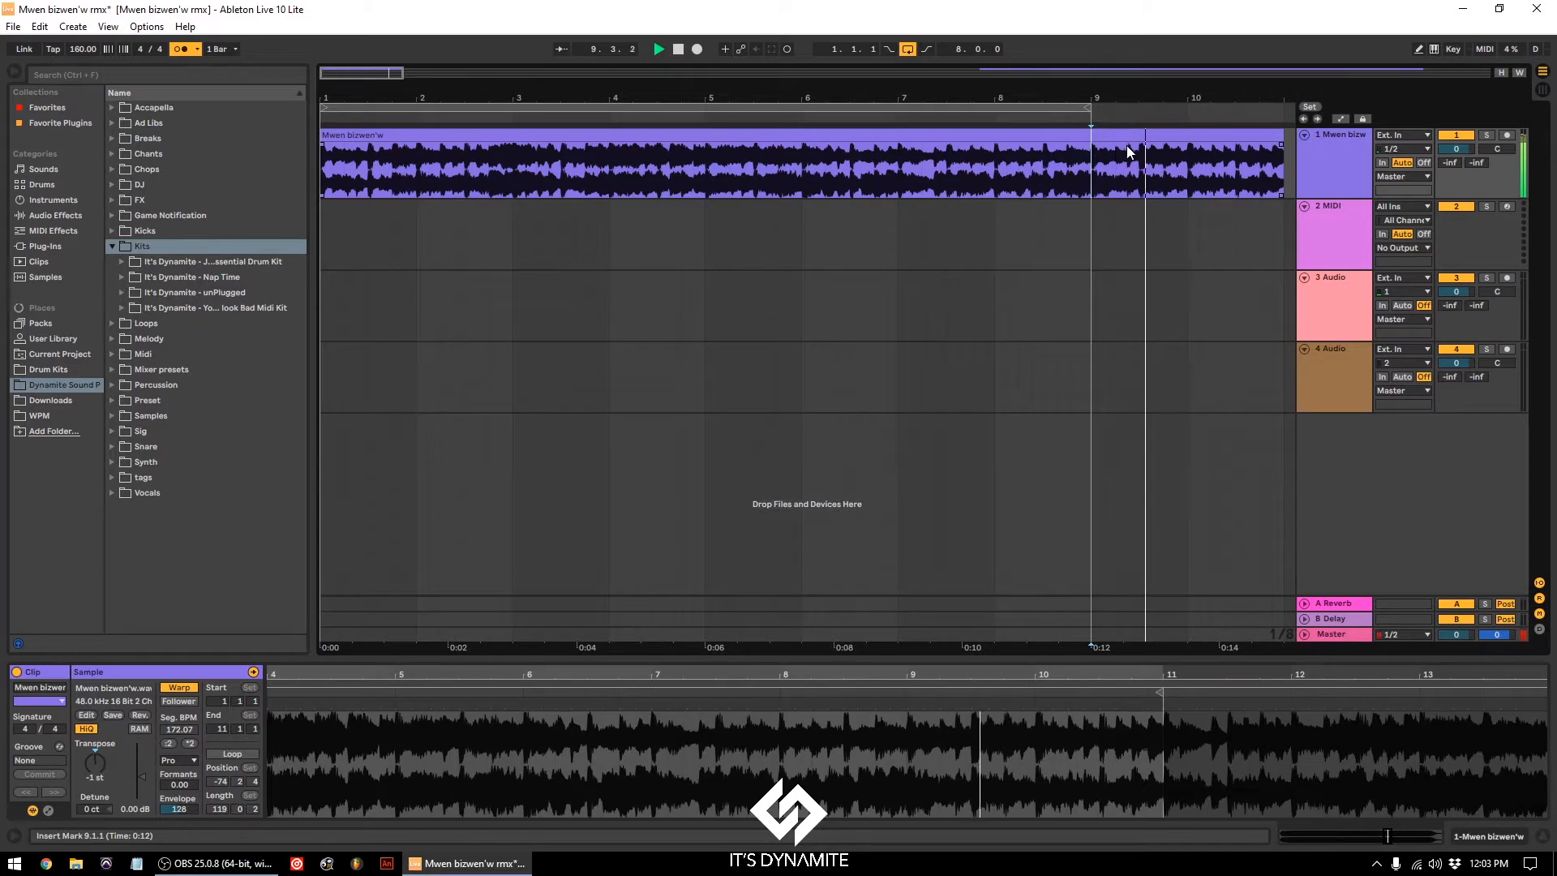
{"action": "key", "text": "space"}
{"action": "key", "text": "space"}
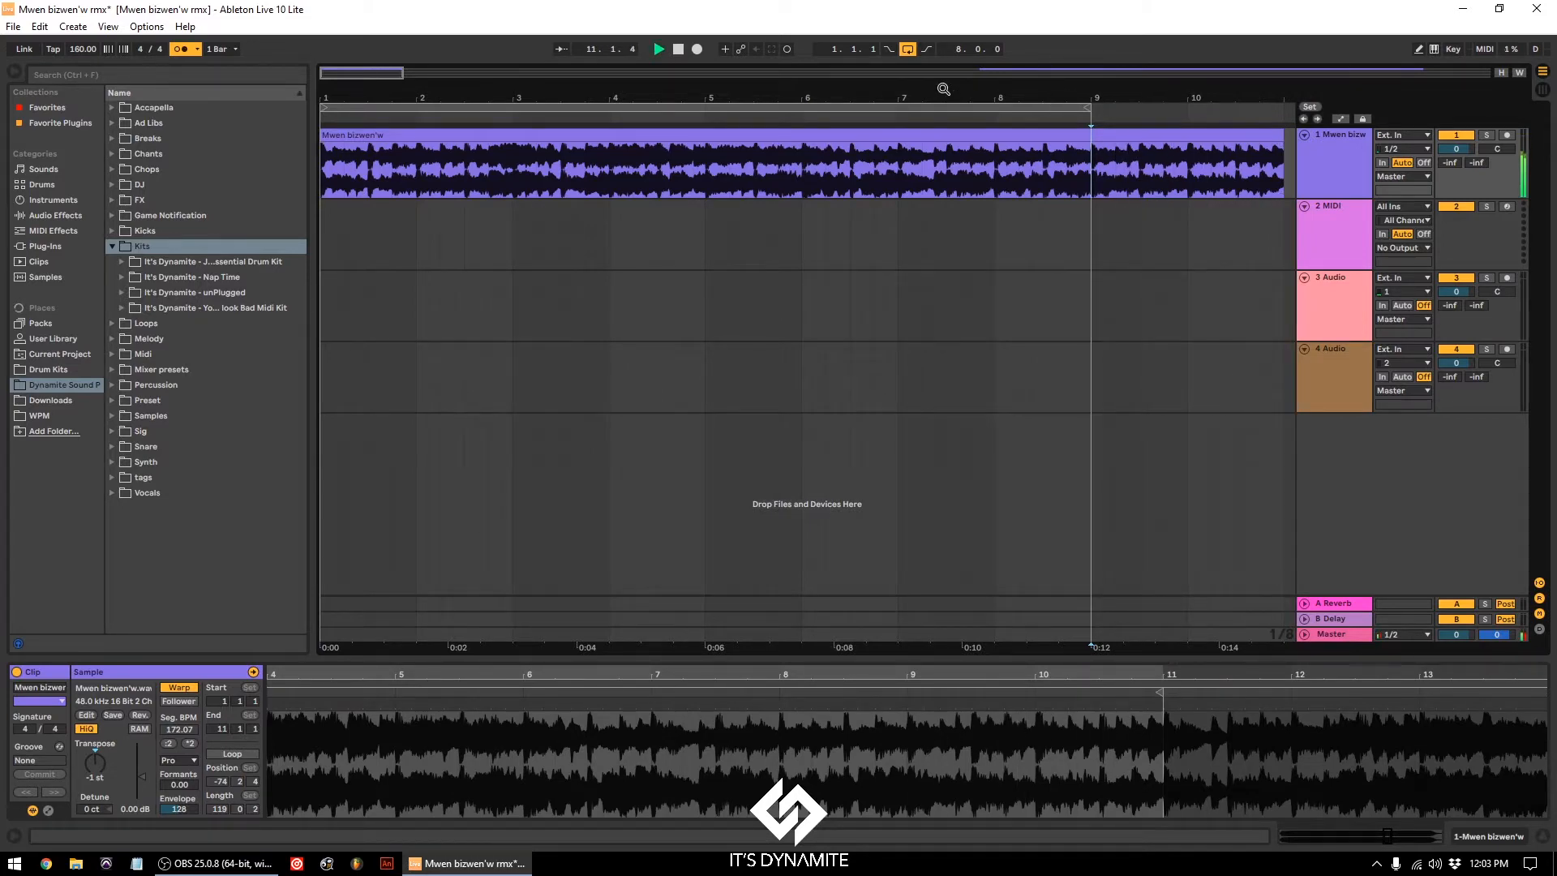
Step: Play the clip from bar 4 and again from the start to check it against the metronome
{"action": "left_click", "coordinate": [608, 167]}
{"action": "key", "text": "space"}
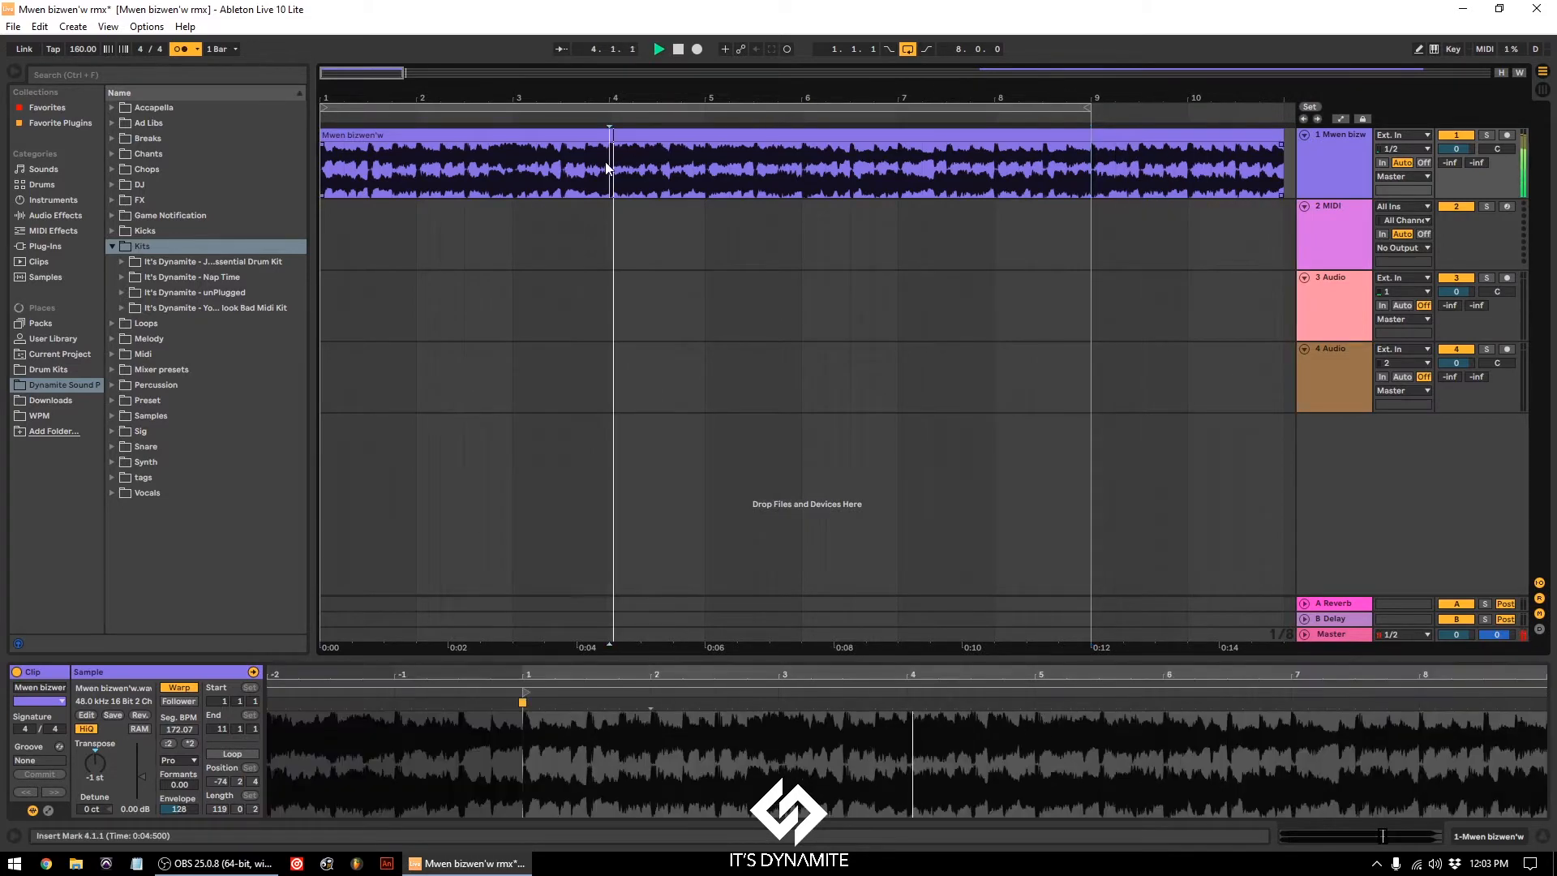
{"action": "key", "text": "space"}
{"action": "key", "text": "space"}
{"action": "left_click", "coordinate": [325, 172]}
{"action": "key", "text": "space"}
{"action": "key", "text": "space"}
{"action": "key", "text": "space"}
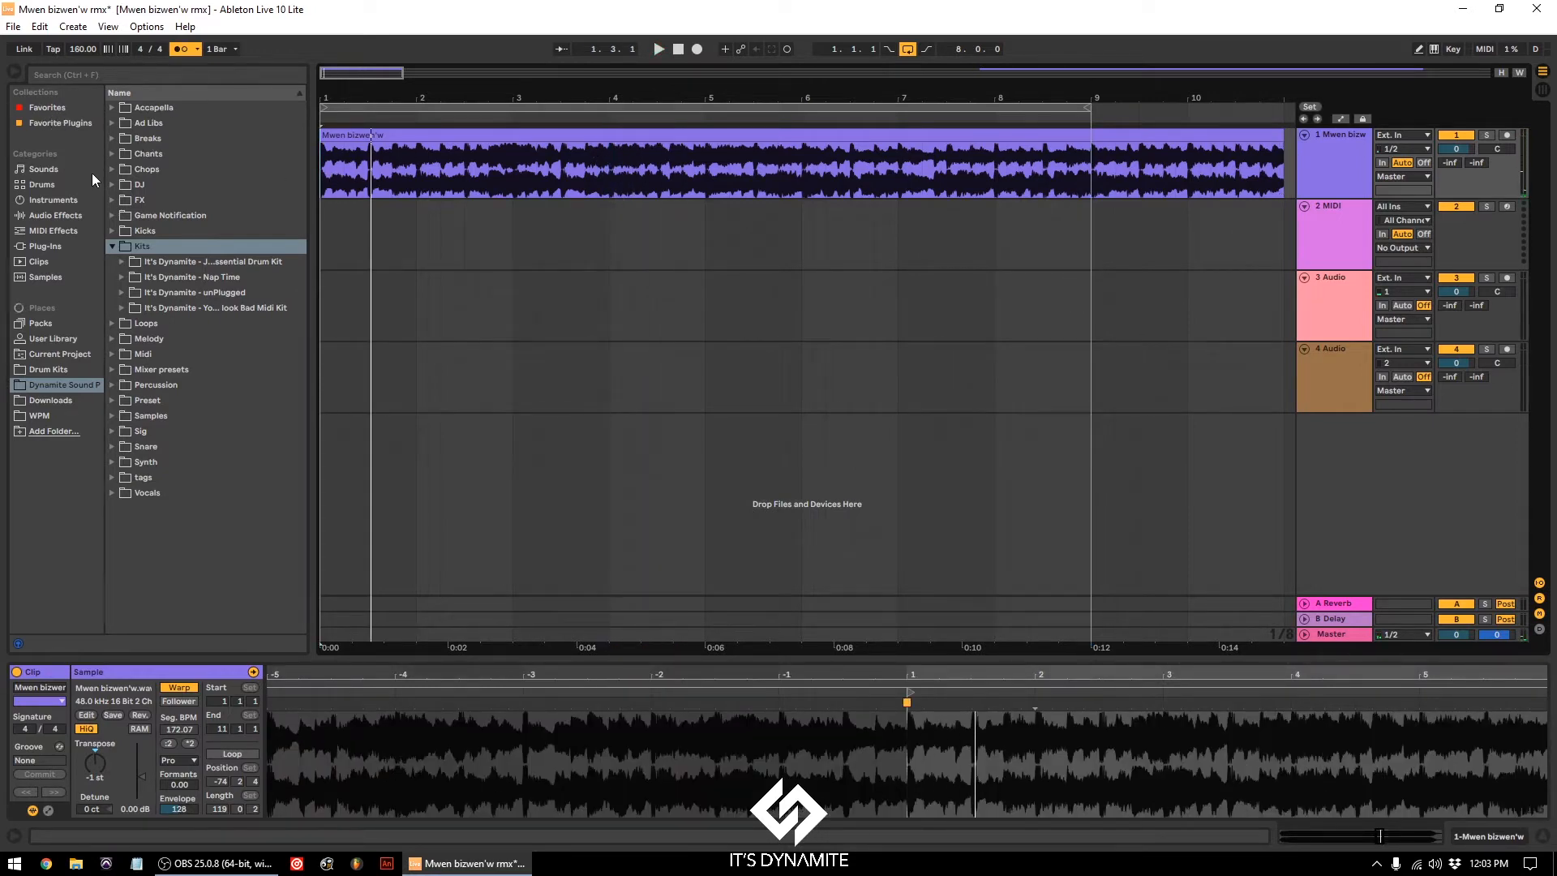
Step: Add a Channel EQ to the first track and set Low to -15 dB, Mid to -8.2 dB and High to -15 dB
{"action": "left_click", "coordinate": [55, 215]}
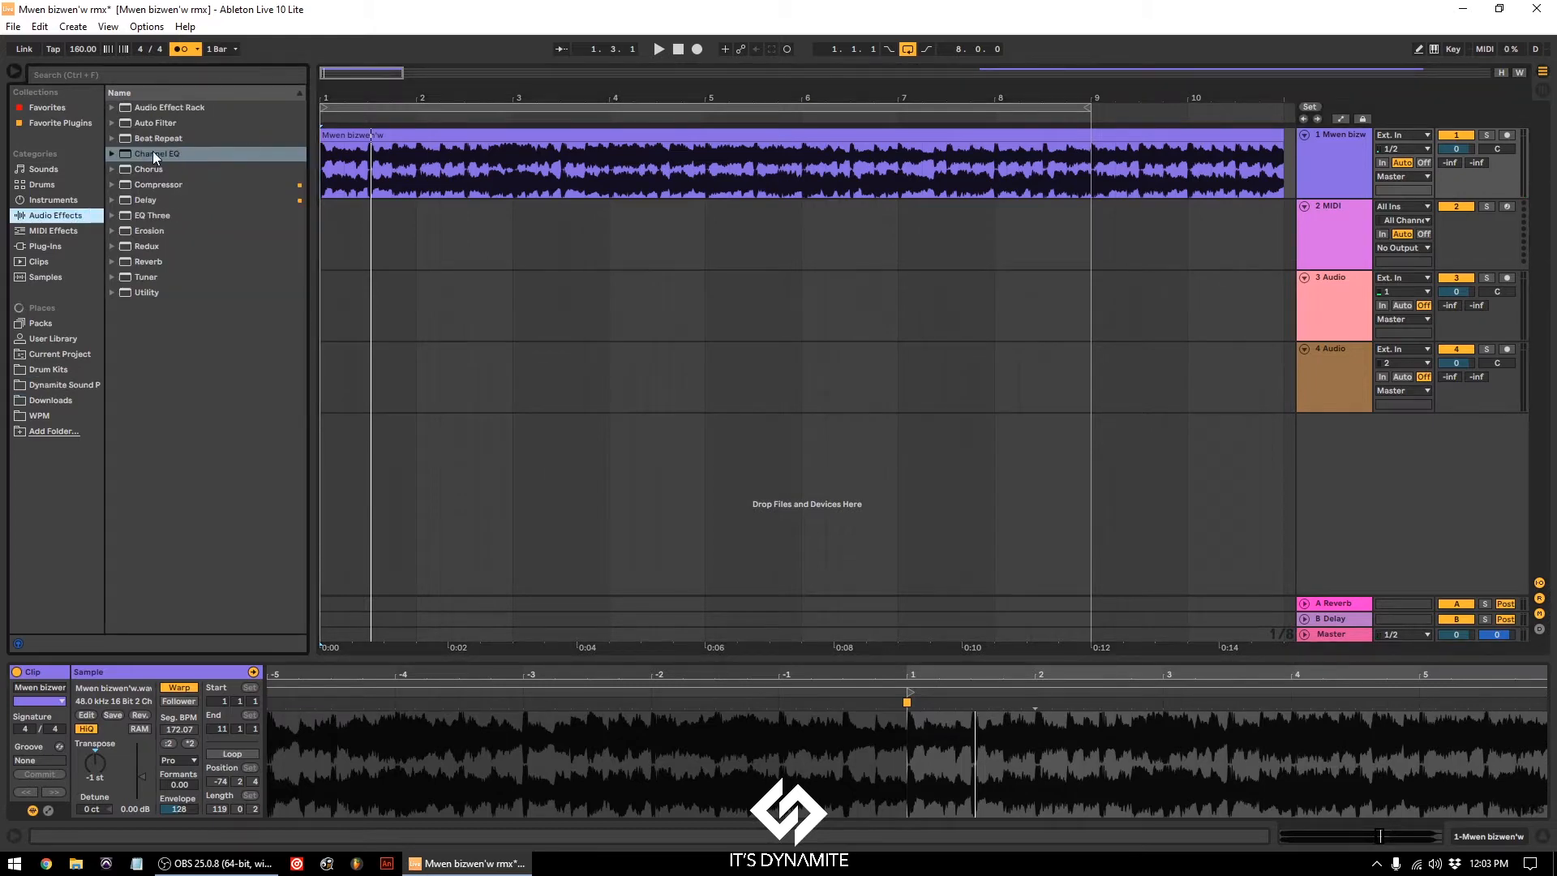
{"action": "left_click_drag", "start_coordinate": [153, 153], "coordinate": [598, 166]}
{"action": "left_click_drag", "start_coordinate": [1312, 179], "coordinate": [1312, 179]}
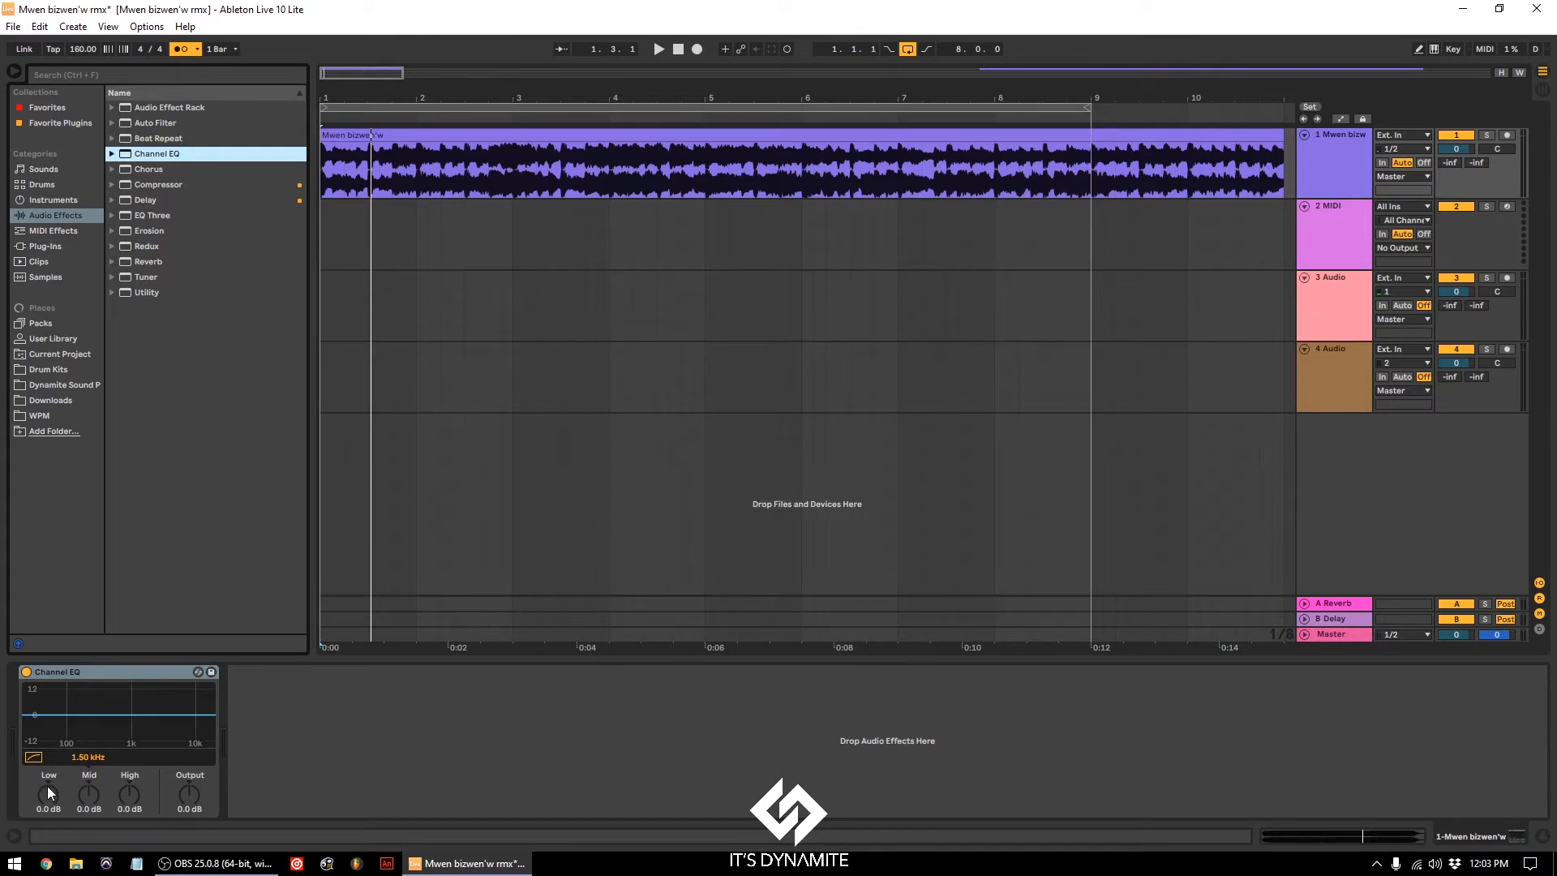
{"action": "left_click_drag", "start_coordinate": [47, 786], "coordinate": [47, 815]}
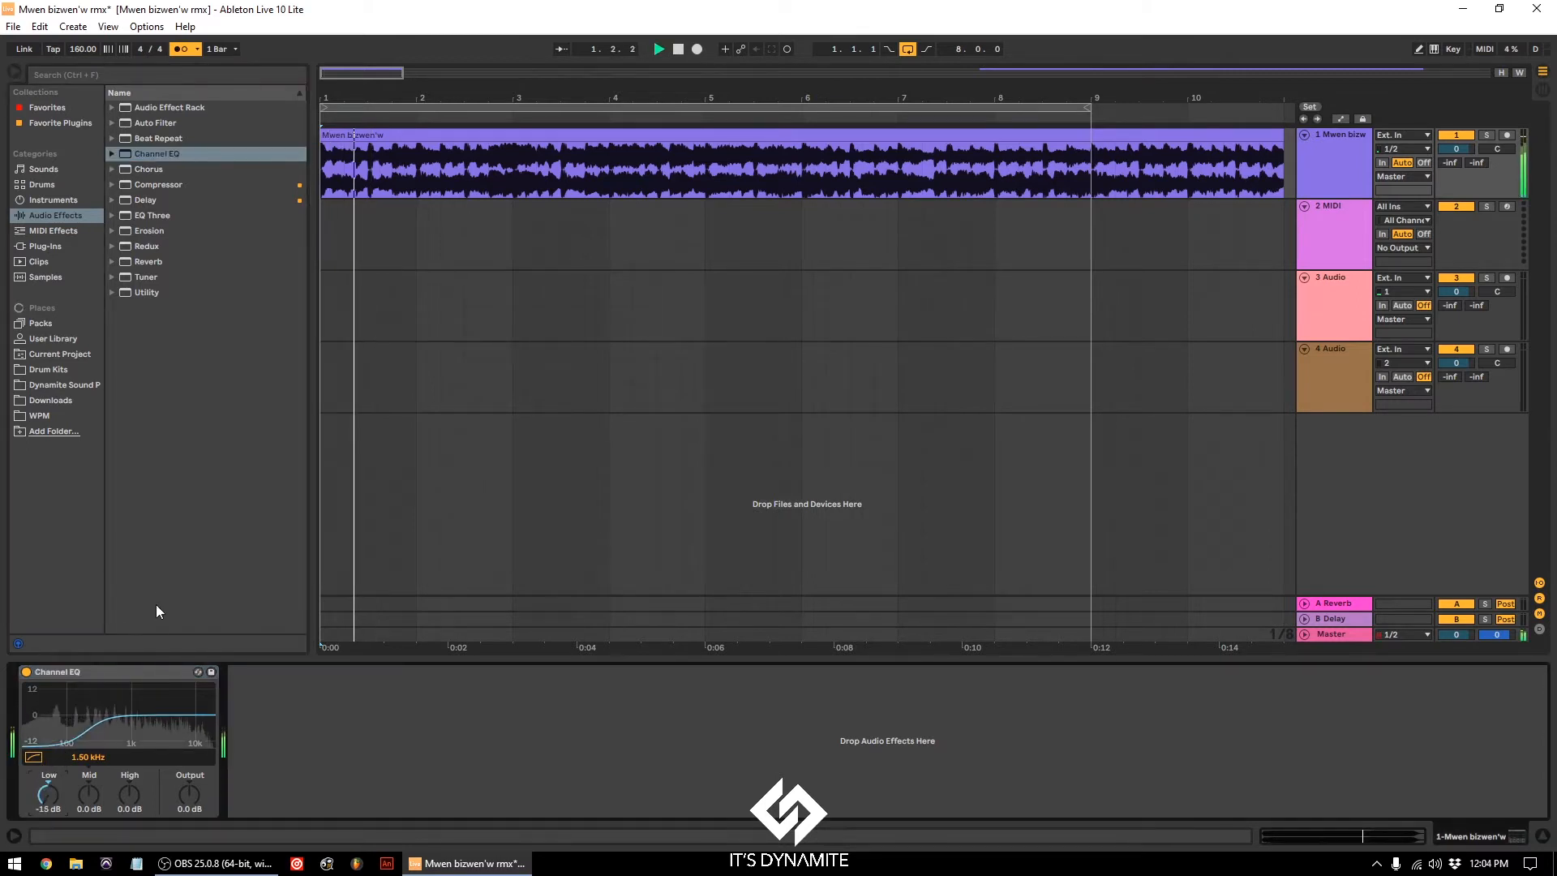
{"action": "mouse_move", "coordinate": [129, 794]}
{"action": "left_mouse_down"}
{"action": "mouse_move", "coordinate": [129, 823]}
{"action": "mouse_move", "coordinate": [129, 780]}
{"action": "left_mouse_up"}
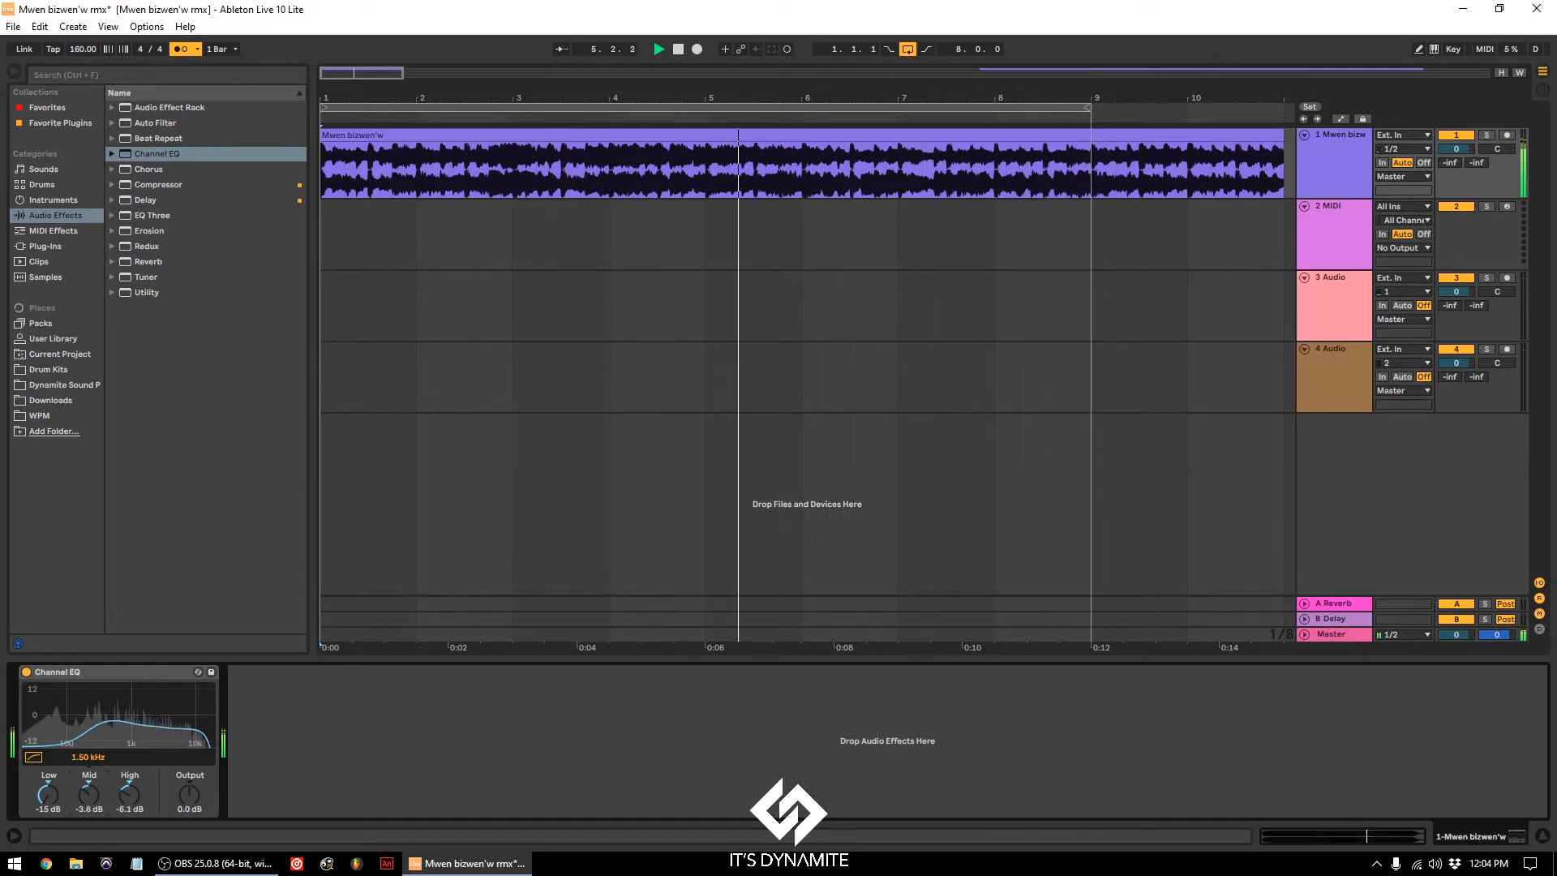
{"action": "left_click_drag", "start_coordinate": [92, 793], "coordinate": [126, 808]}
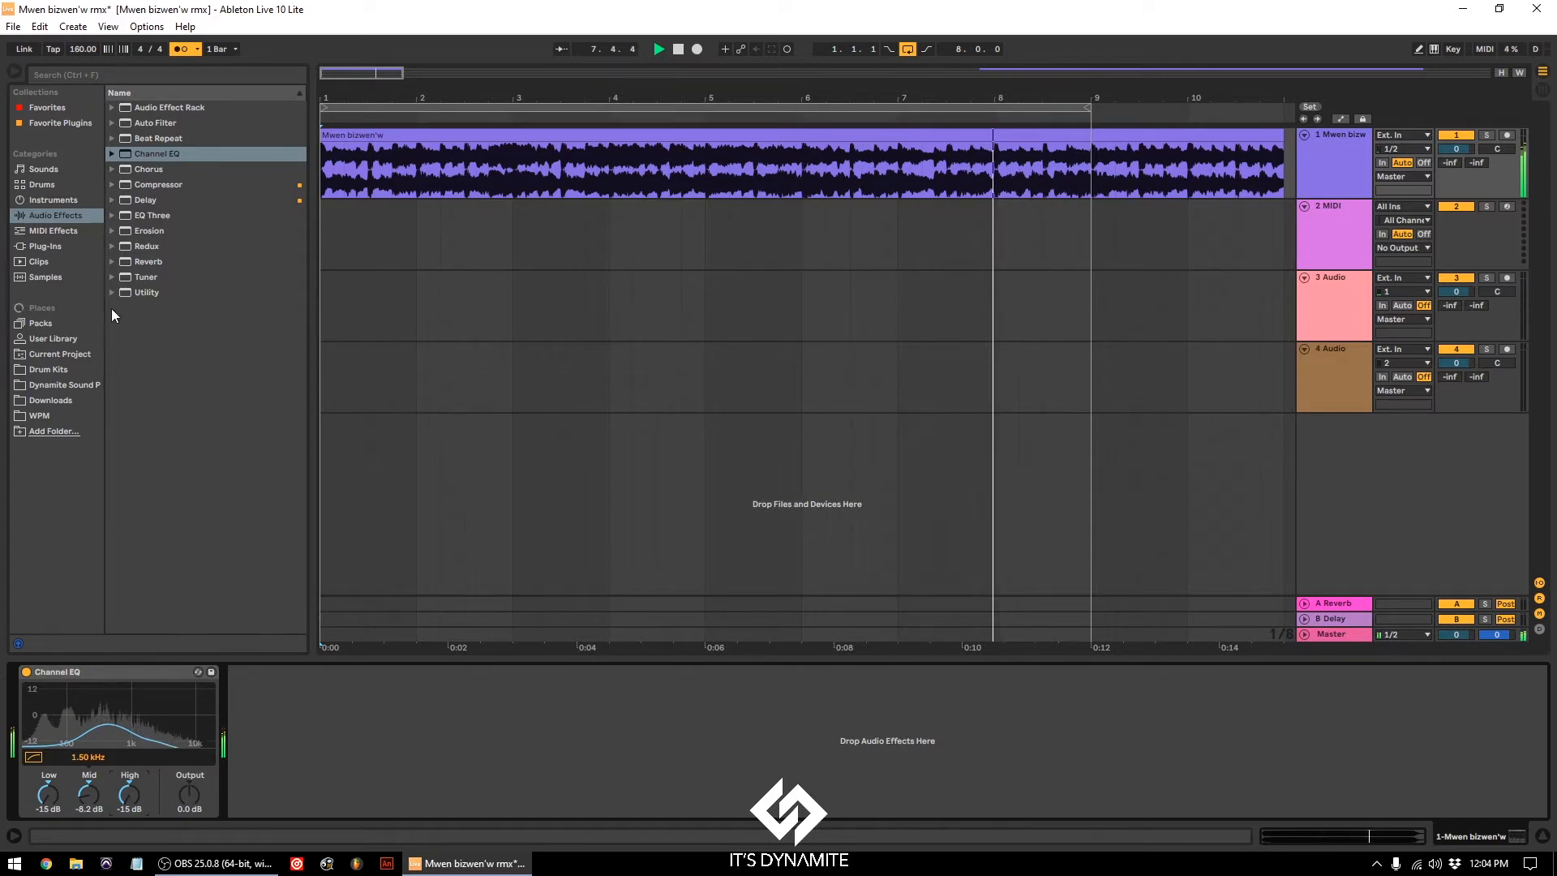
Step: Try a Reverb at 83% Dry/Wet after the Channel EQ, remove it, and turn off the metronome
{"action": "left_click_drag", "start_coordinate": [171, 266], "coordinate": [305, 719]}
{"action": "left_click_drag", "start_coordinate": [608, 797], "coordinate": [608, 774]}
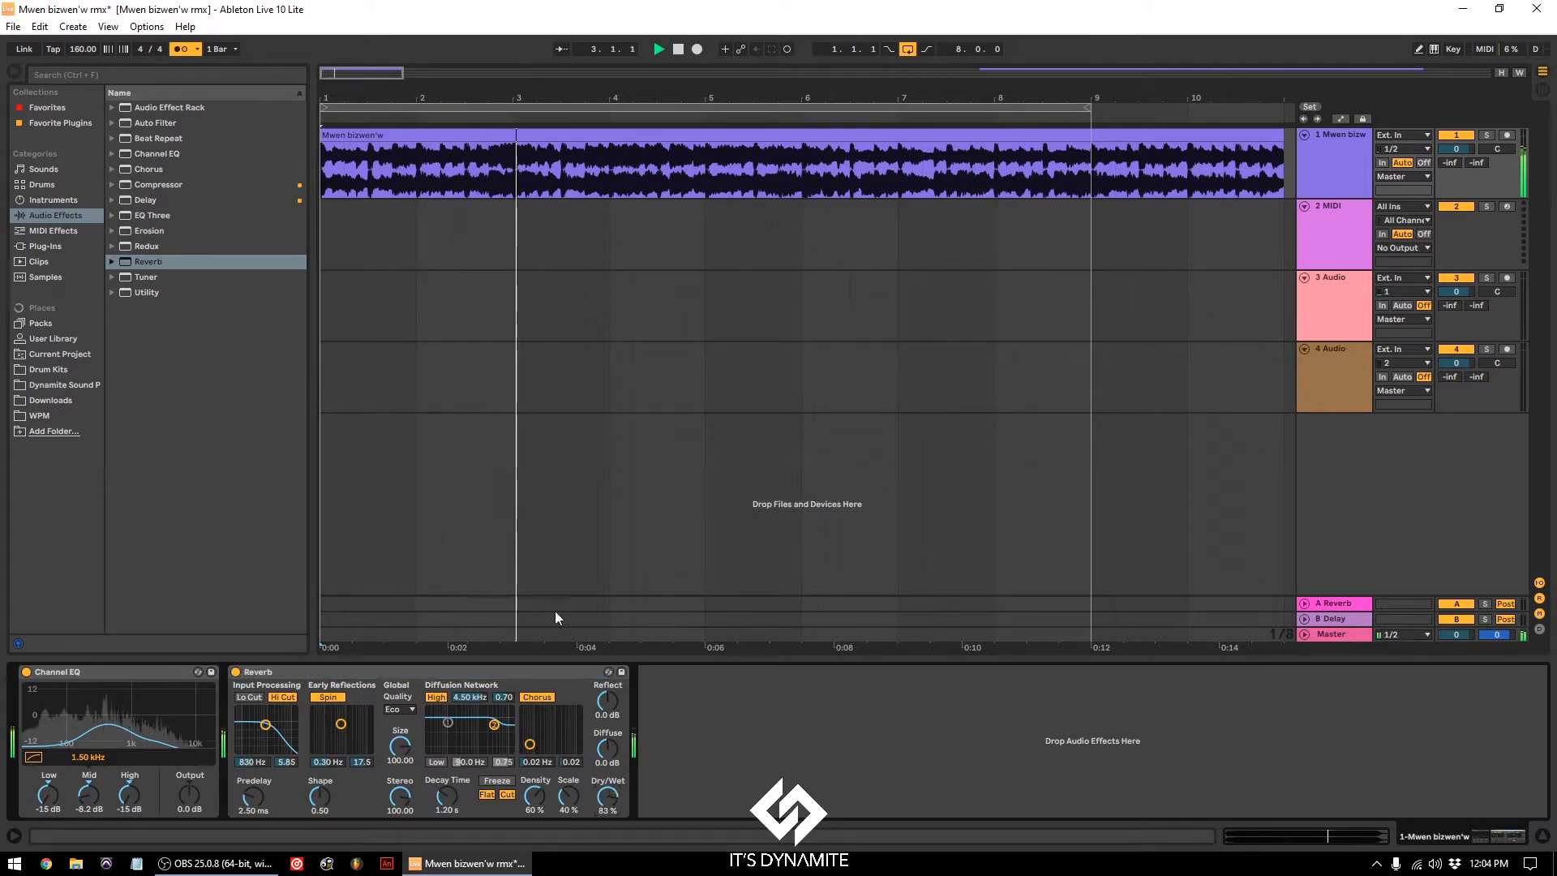
{"action": "left_click", "coordinate": [184, 48]}
{"action": "left_click", "coordinate": [402, 670]}
{"action": "key", "text": "Delete"}
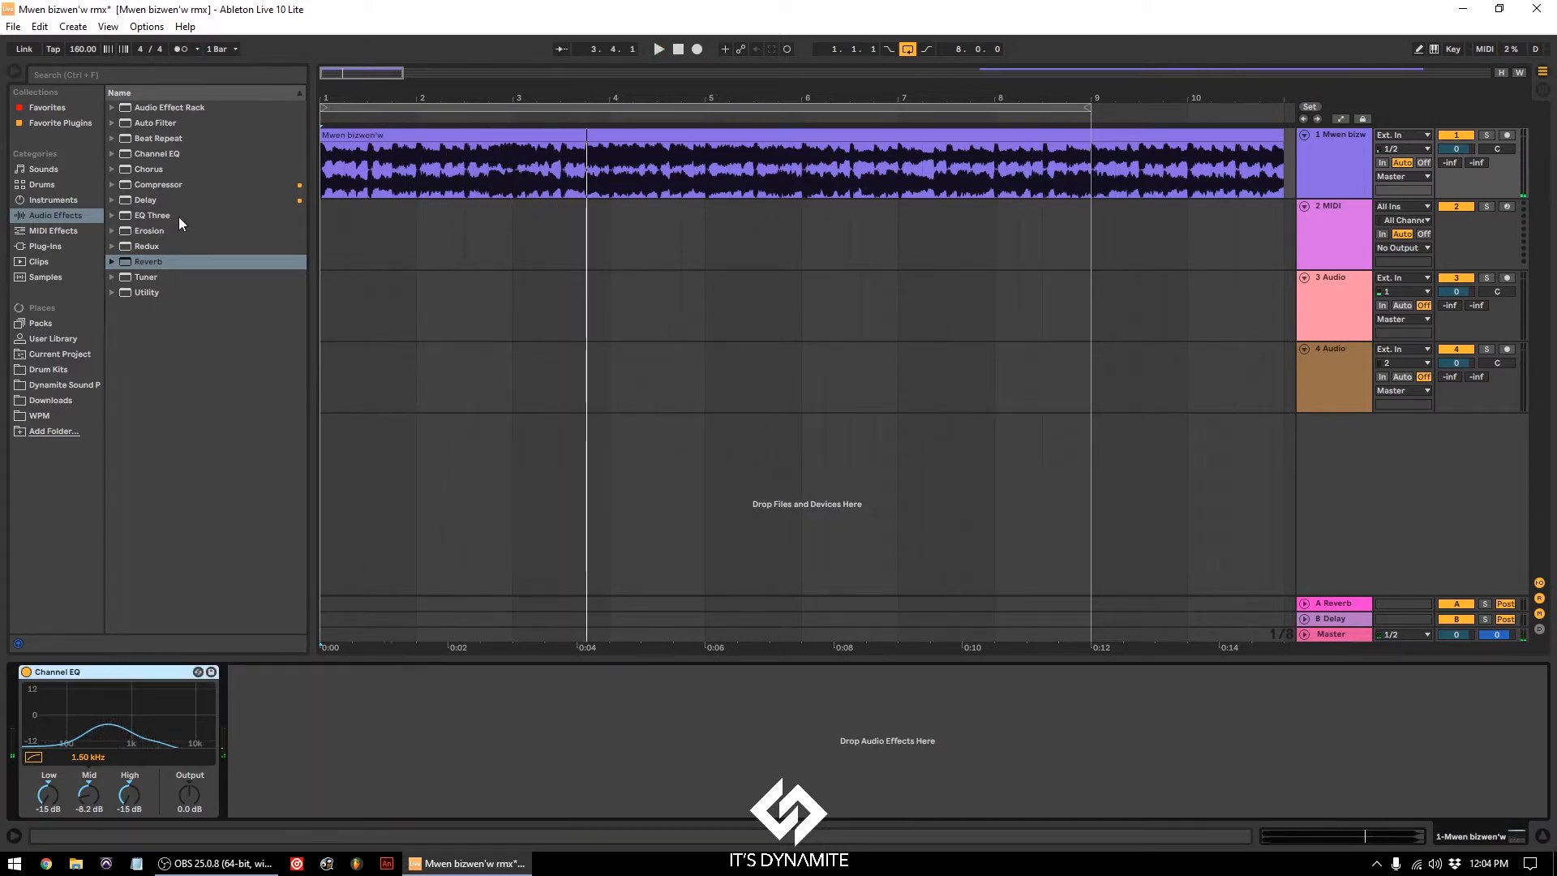
Step: Add ValhallaVintageVerb after the Channel EQ and set its Mix to 76.8% during playback
{"action": "left_click", "coordinate": [46, 123]}
{"action": "left_click_drag", "start_coordinate": [191, 277], "coordinate": [333, 720]}
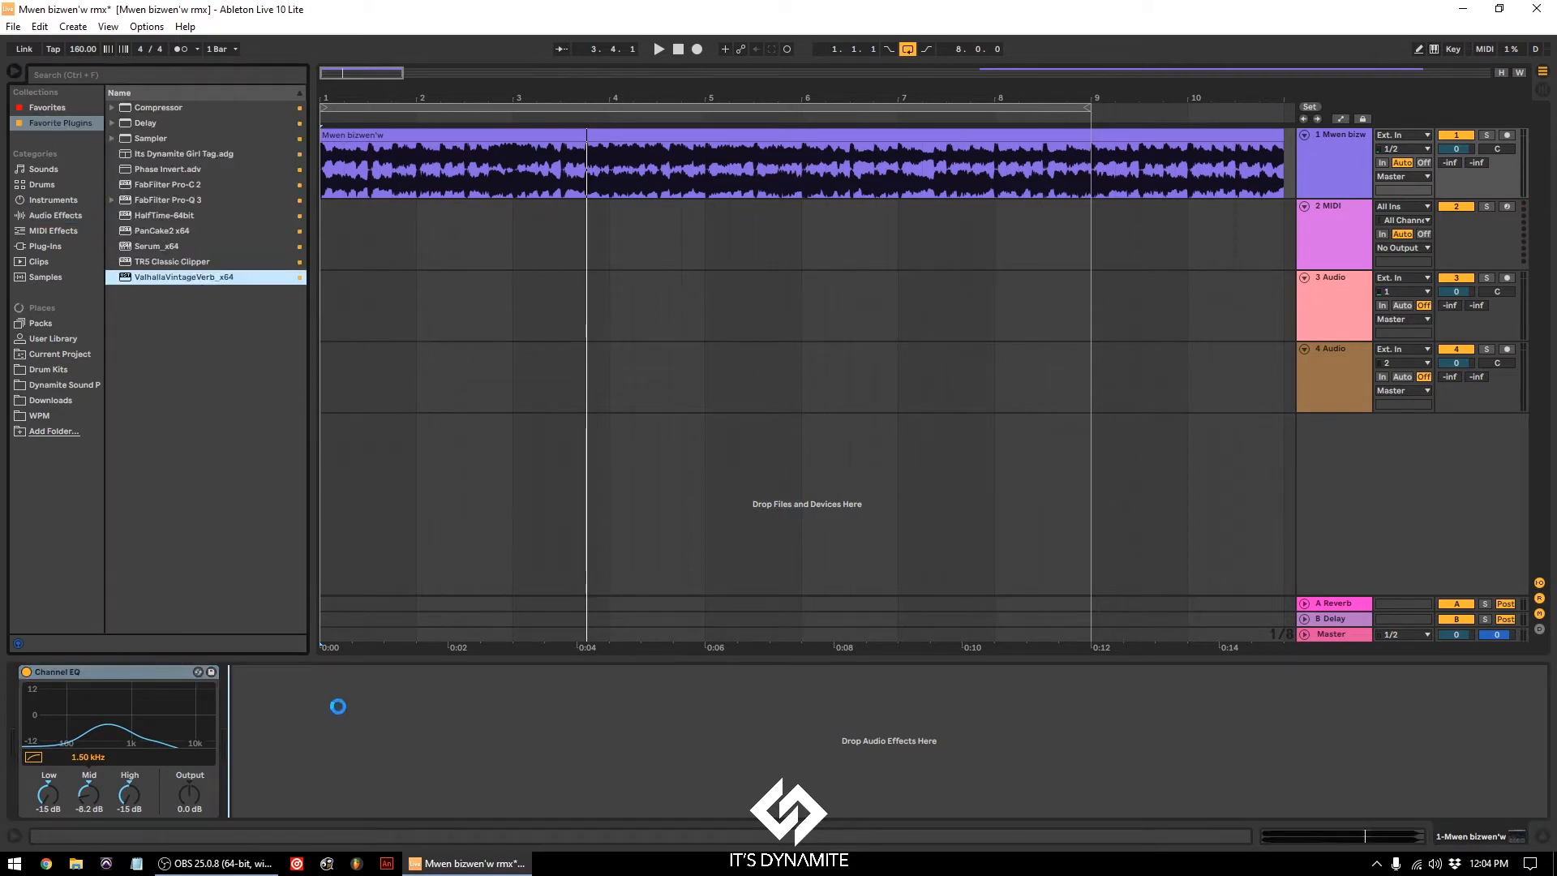
{"action": "key", "text": "space"}
{"action": "left_click_drag", "start_coordinate": [99, 216], "coordinate": [107, 247]}
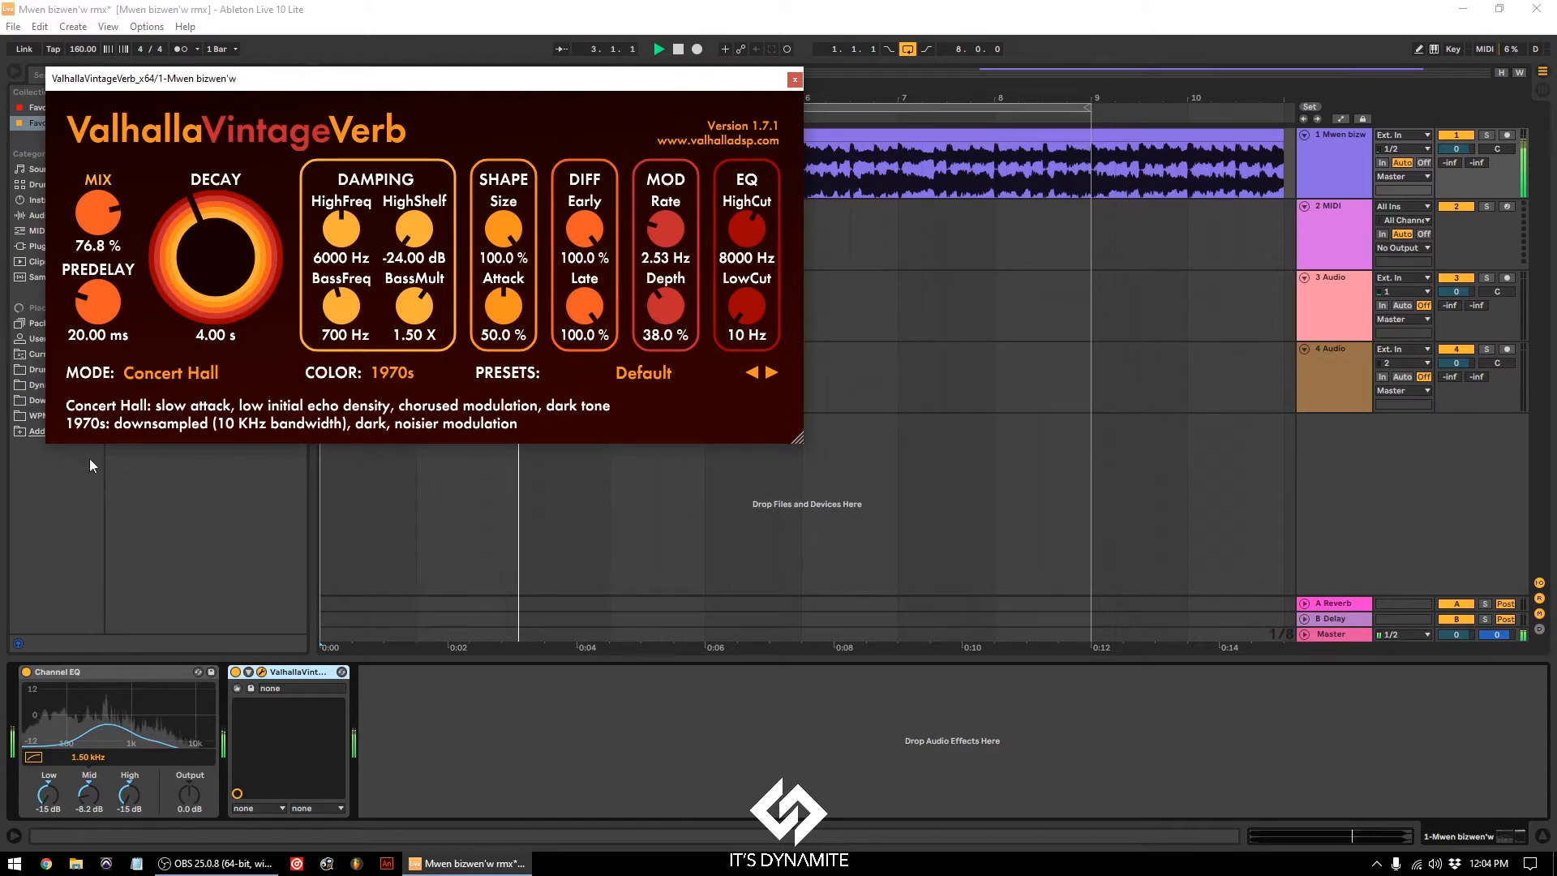
Step: Raise the Channel EQ's High band to -1.4 dB and its Low band to -13 dB
{"action": "left_click_drag", "start_coordinate": [129, 794], "coordinate": [129, 771]}
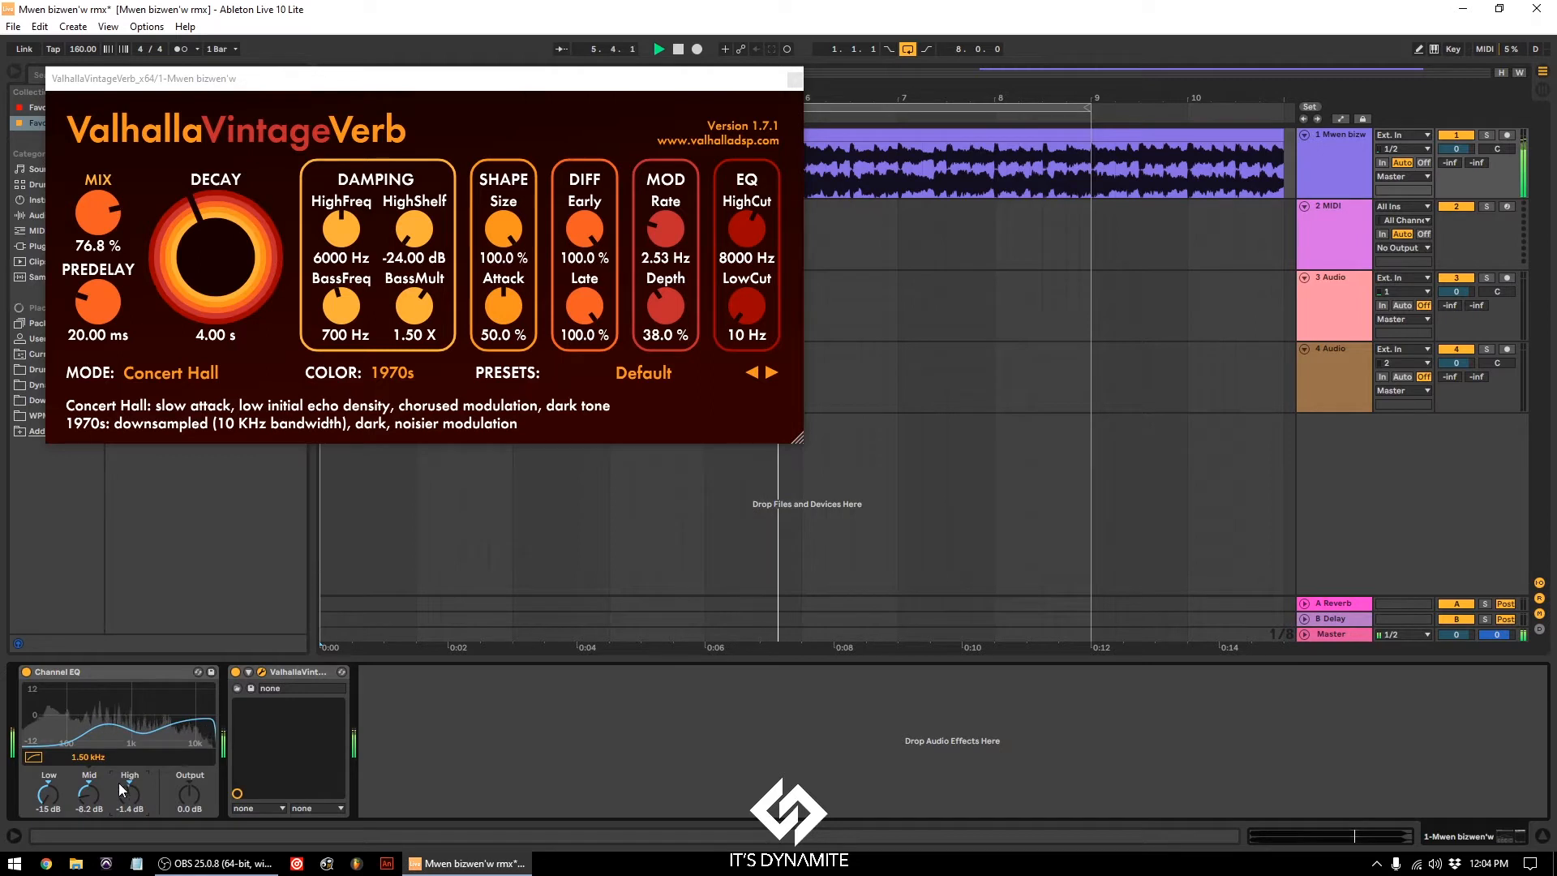
{"action": "left_click_drag", "start_coordinate": [54, 798], "coordinate": [53, 792]}
{"action": "key", "text": "space"}
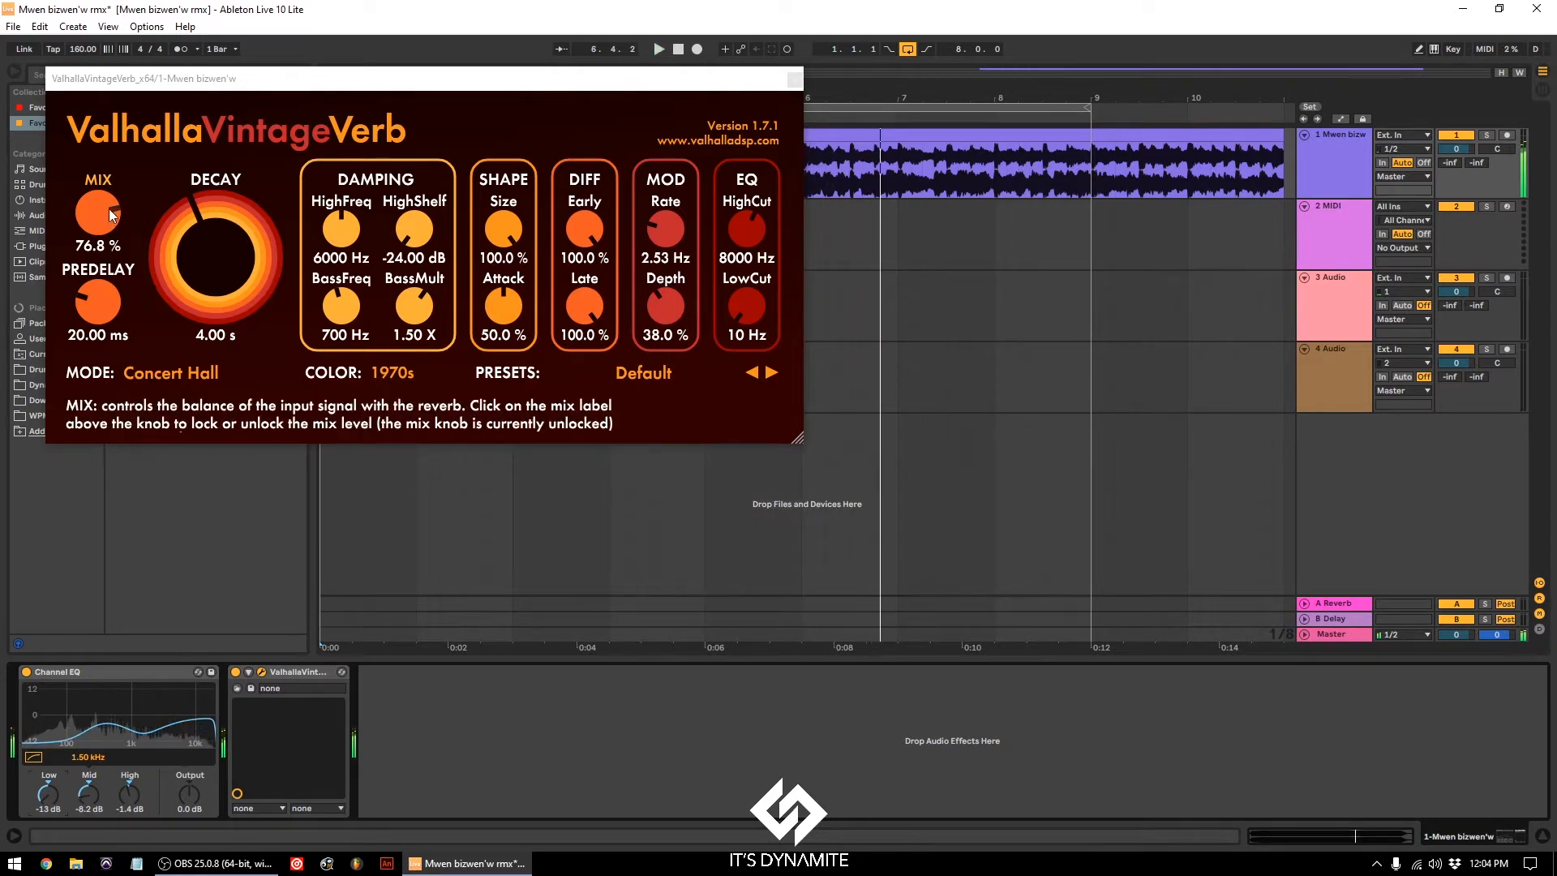
Step: Set the VintageVerb's Mix to 64.8%, Decay to 1.92 s and LowCut to 350 Hz, and play the clip
{"action": "left_click_drag", "start_coordinate": [108, 209], "coordinate": [110, 232]}
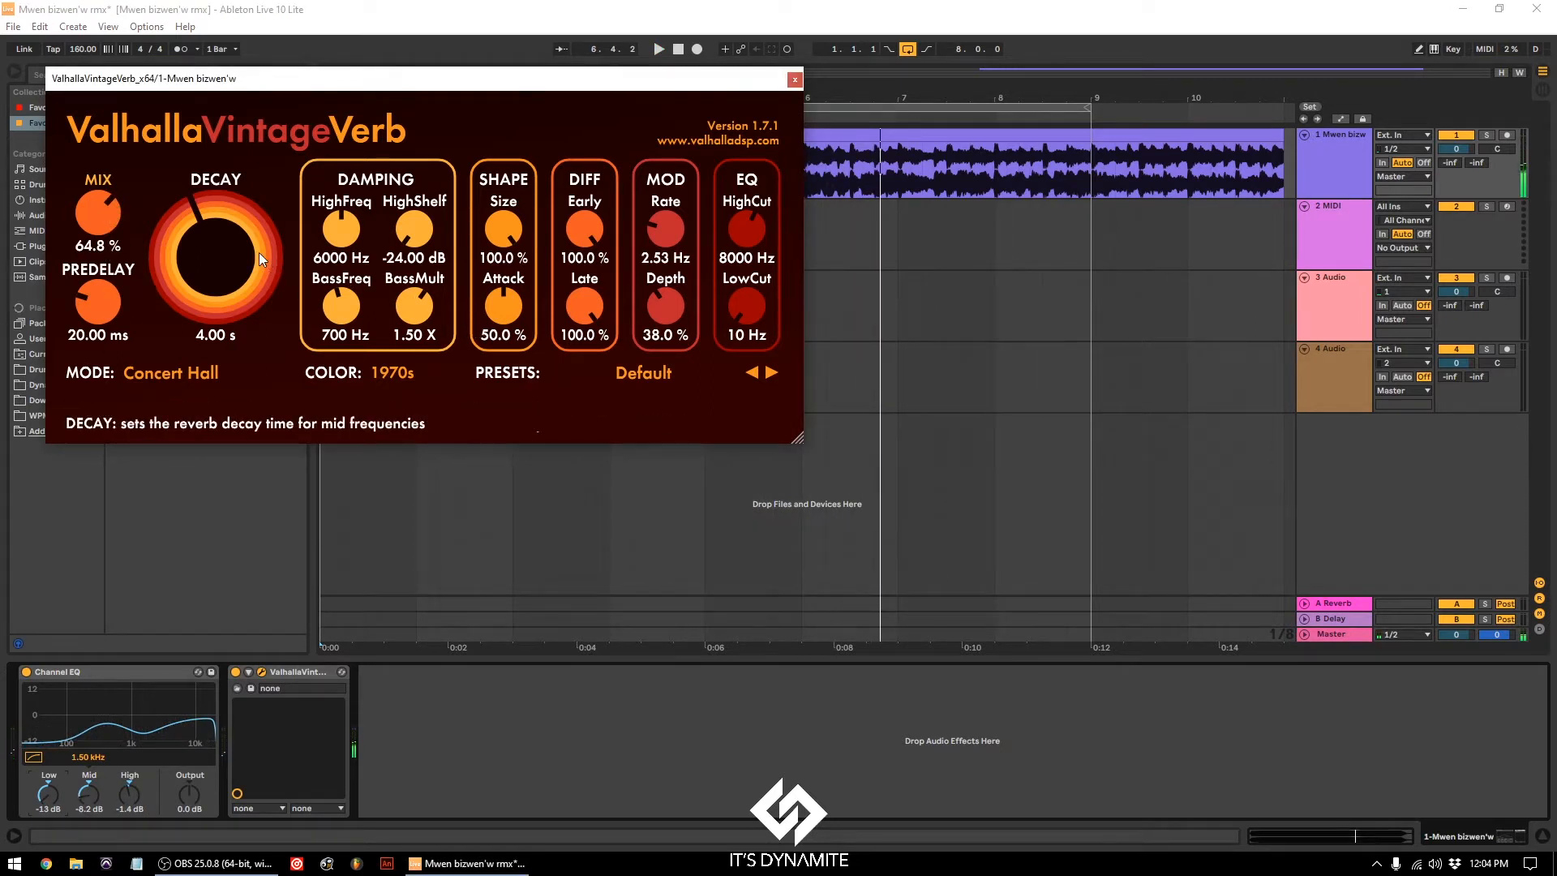
{"action": "left_click_drag", "start_coordinate": [259, 253], "coordinate": [260, 273]}
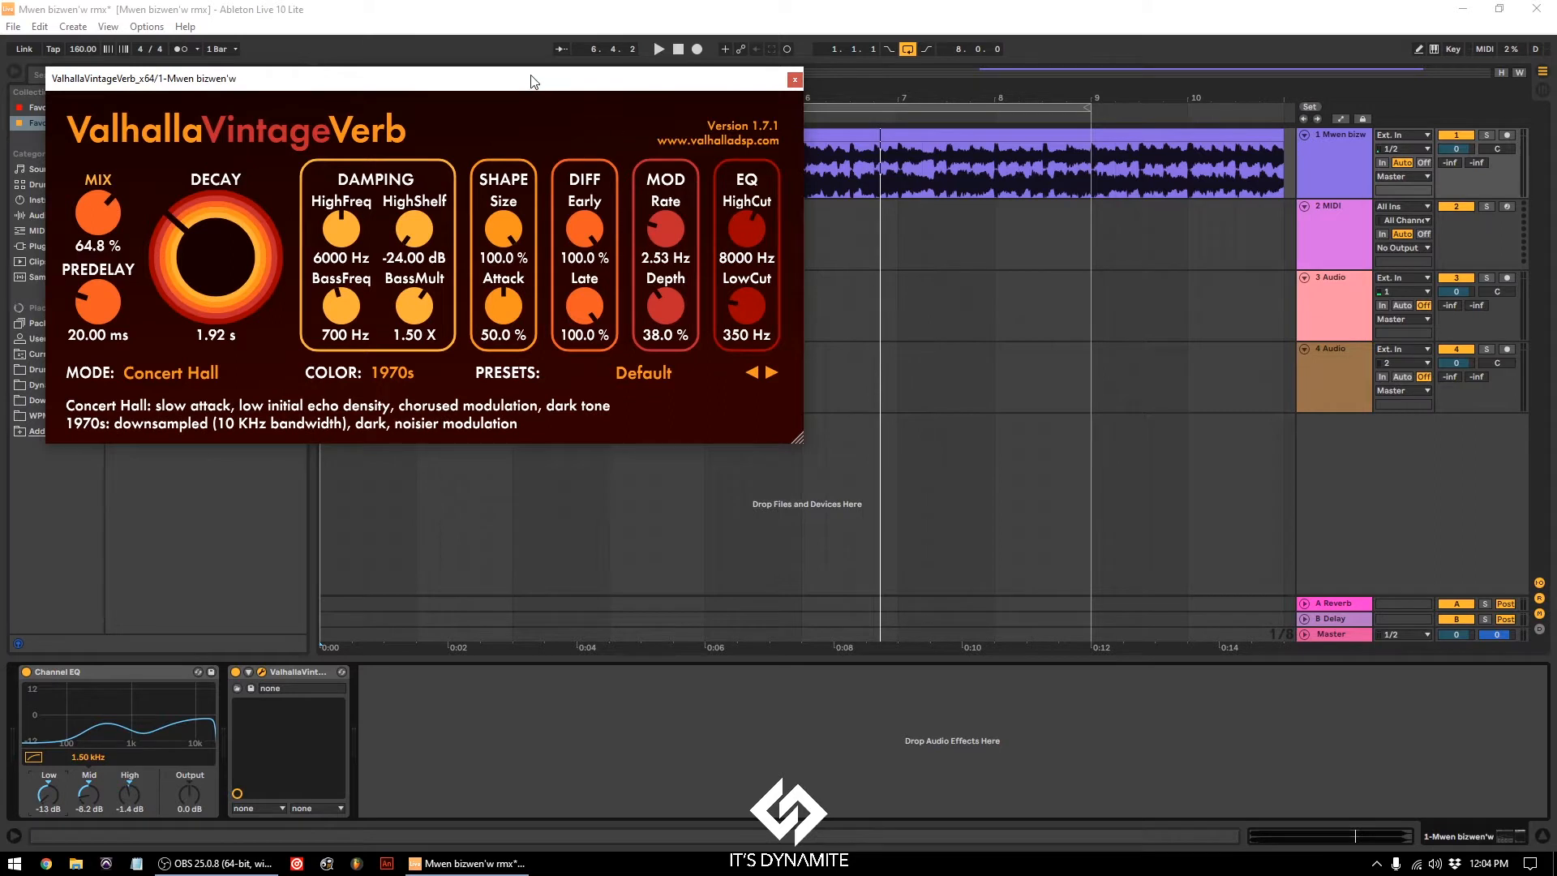
{"action": "left_click_drag", "start_coordinate": [533, 81], "coordinate": [898, 170]}
{"action": "key", "text": "space"}
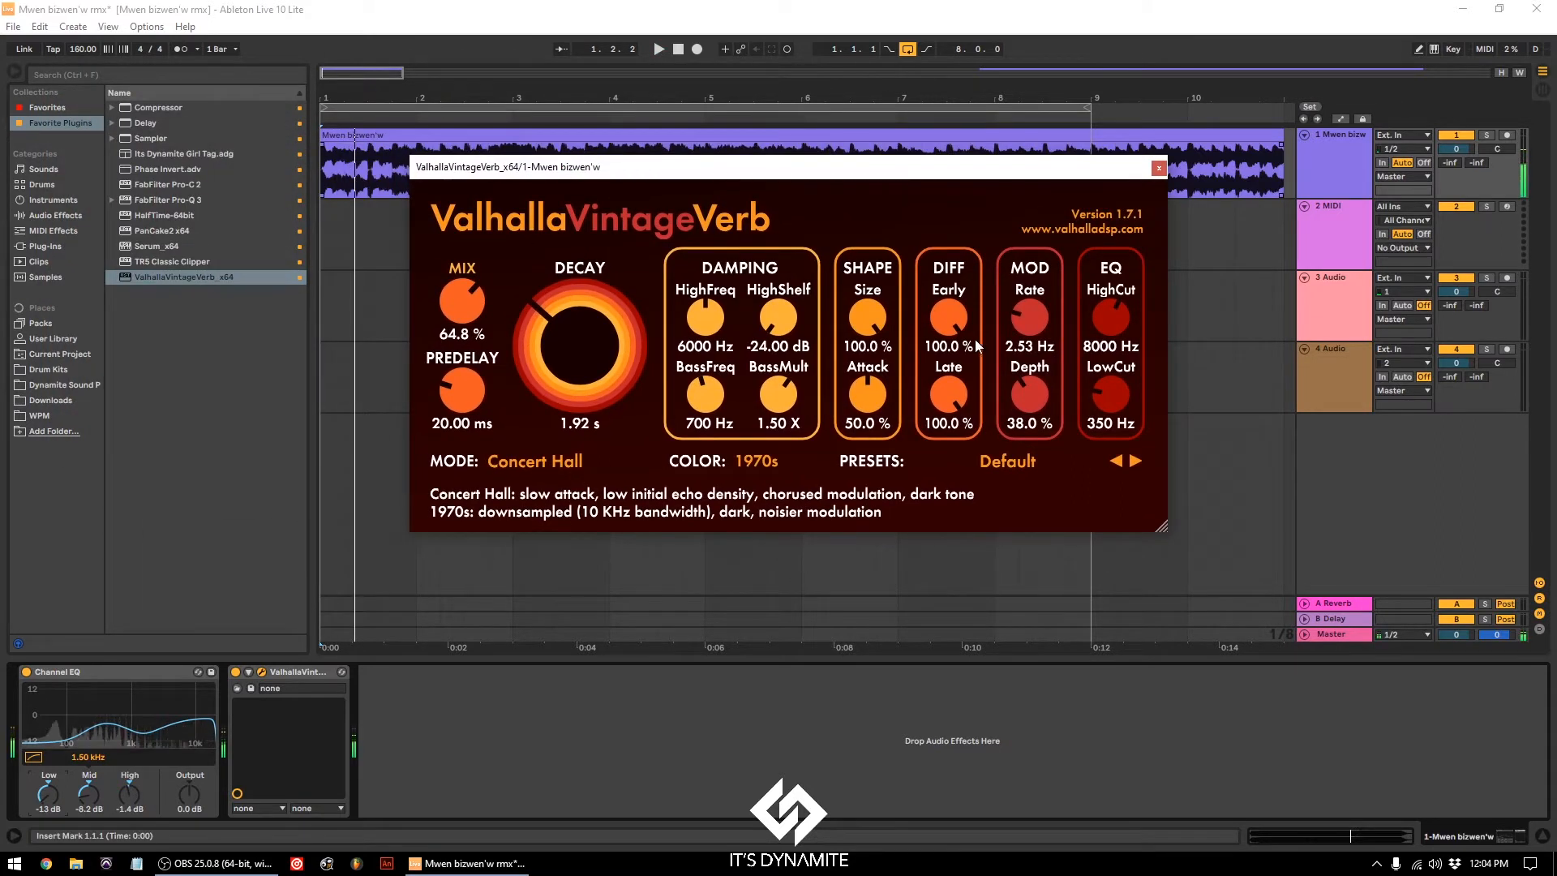
Step: Refine the VintageVerb to 0.00 ms Predelay, 400 Hz LowCut and 74.8% Mix while listening
{"action": "left_click_drag", "start_coordinate": [1105, 391], "coordinate": [1101, 372]}
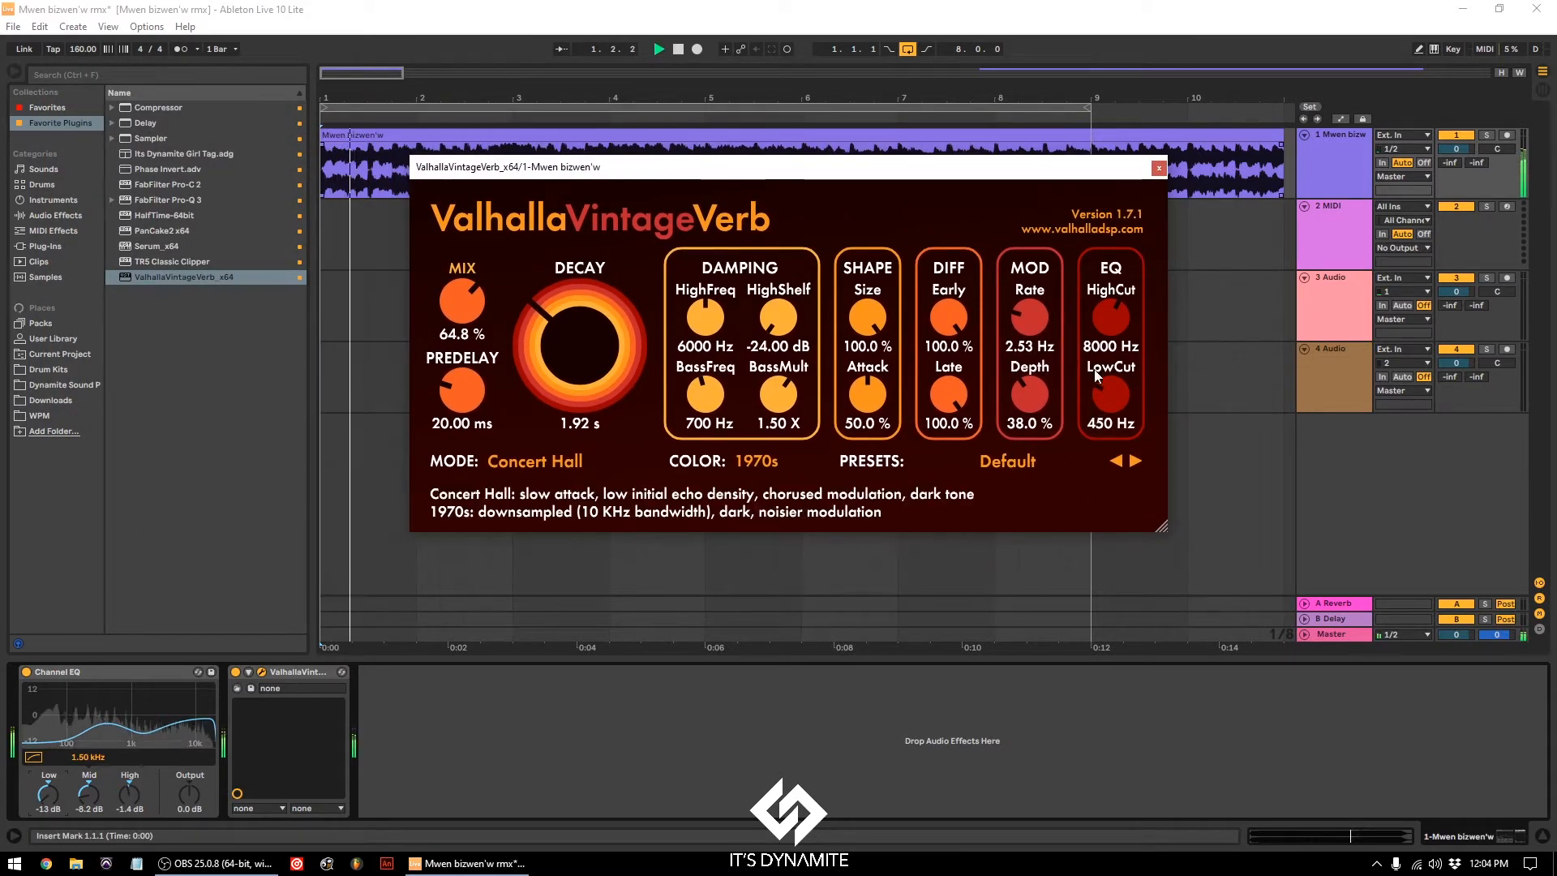
{"action": "left_click_drag", "start_coordinate": [450, 380], "coordinate": [466, 428]}
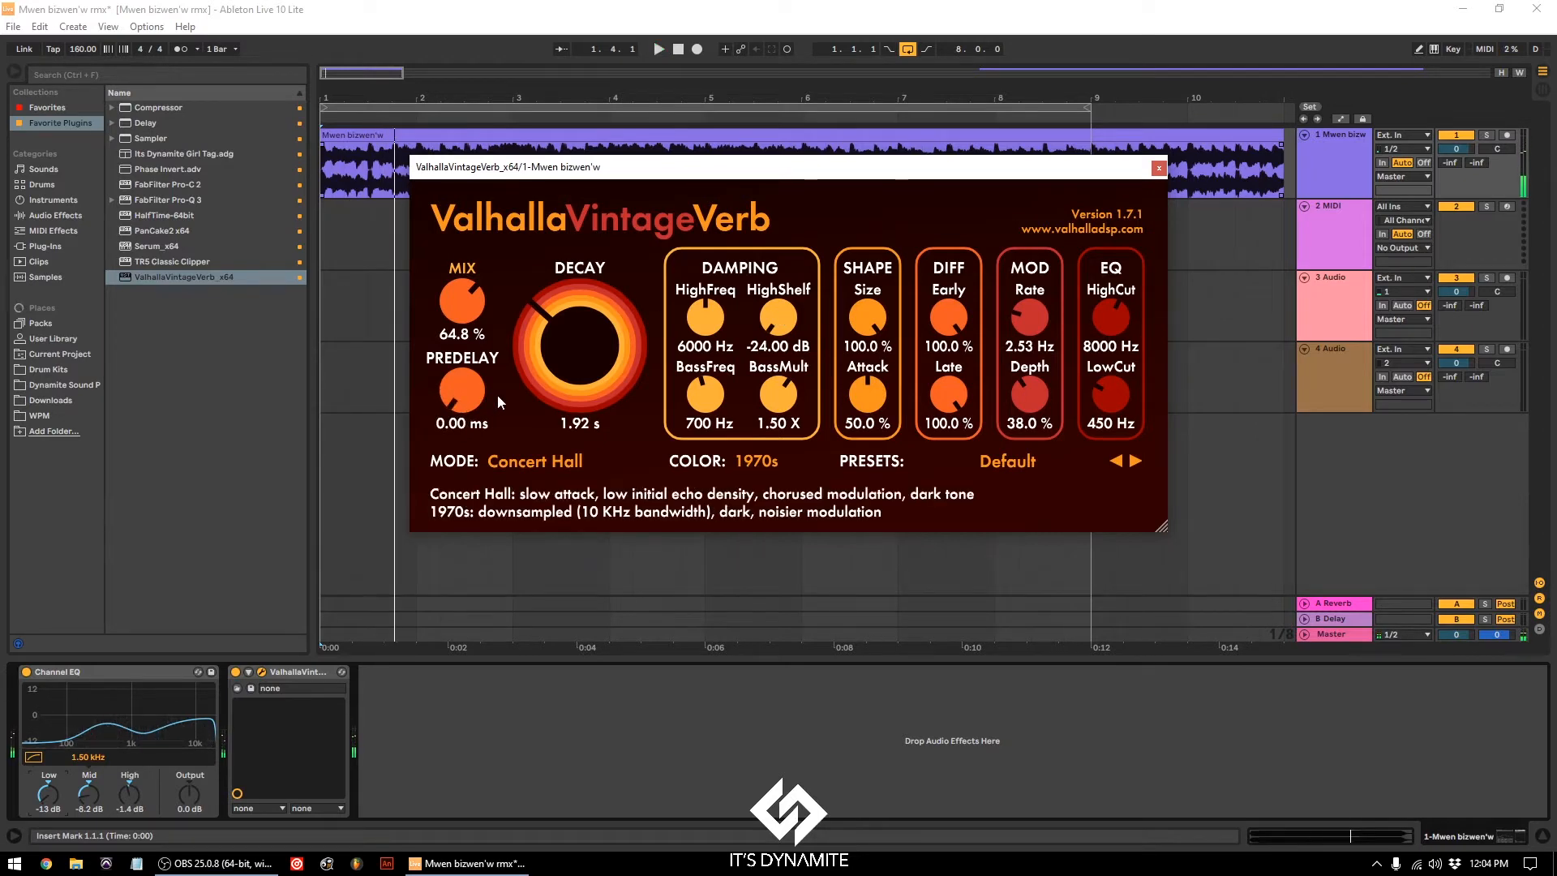
{"action": "key", "text": "space"}
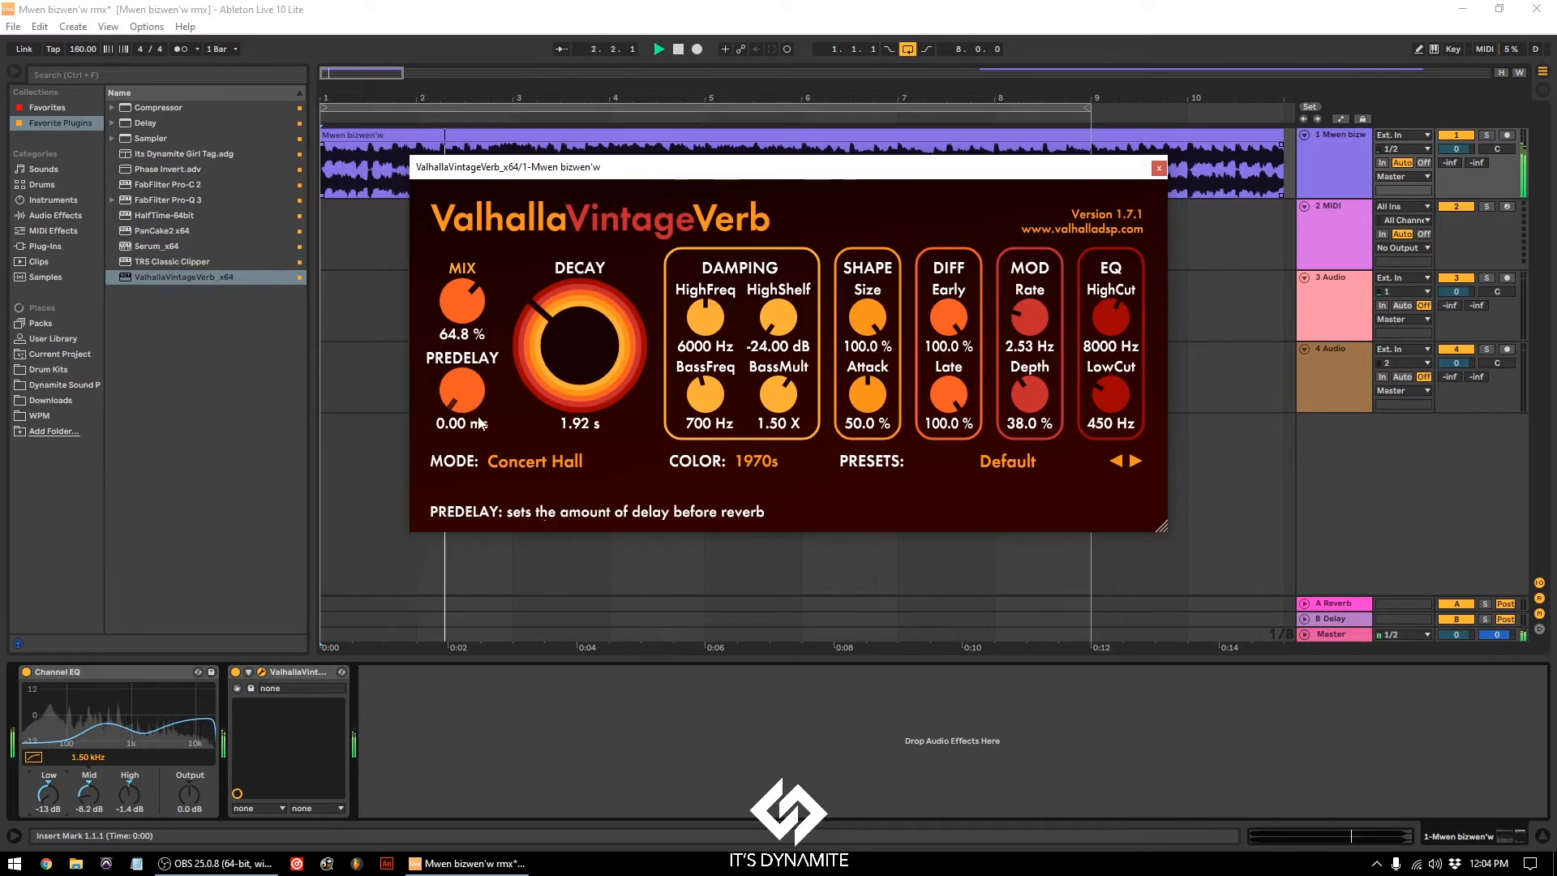
{"action": "left_click_drag", "start_coordinate": [1111, 396], "coordinate": [1114, 412]}
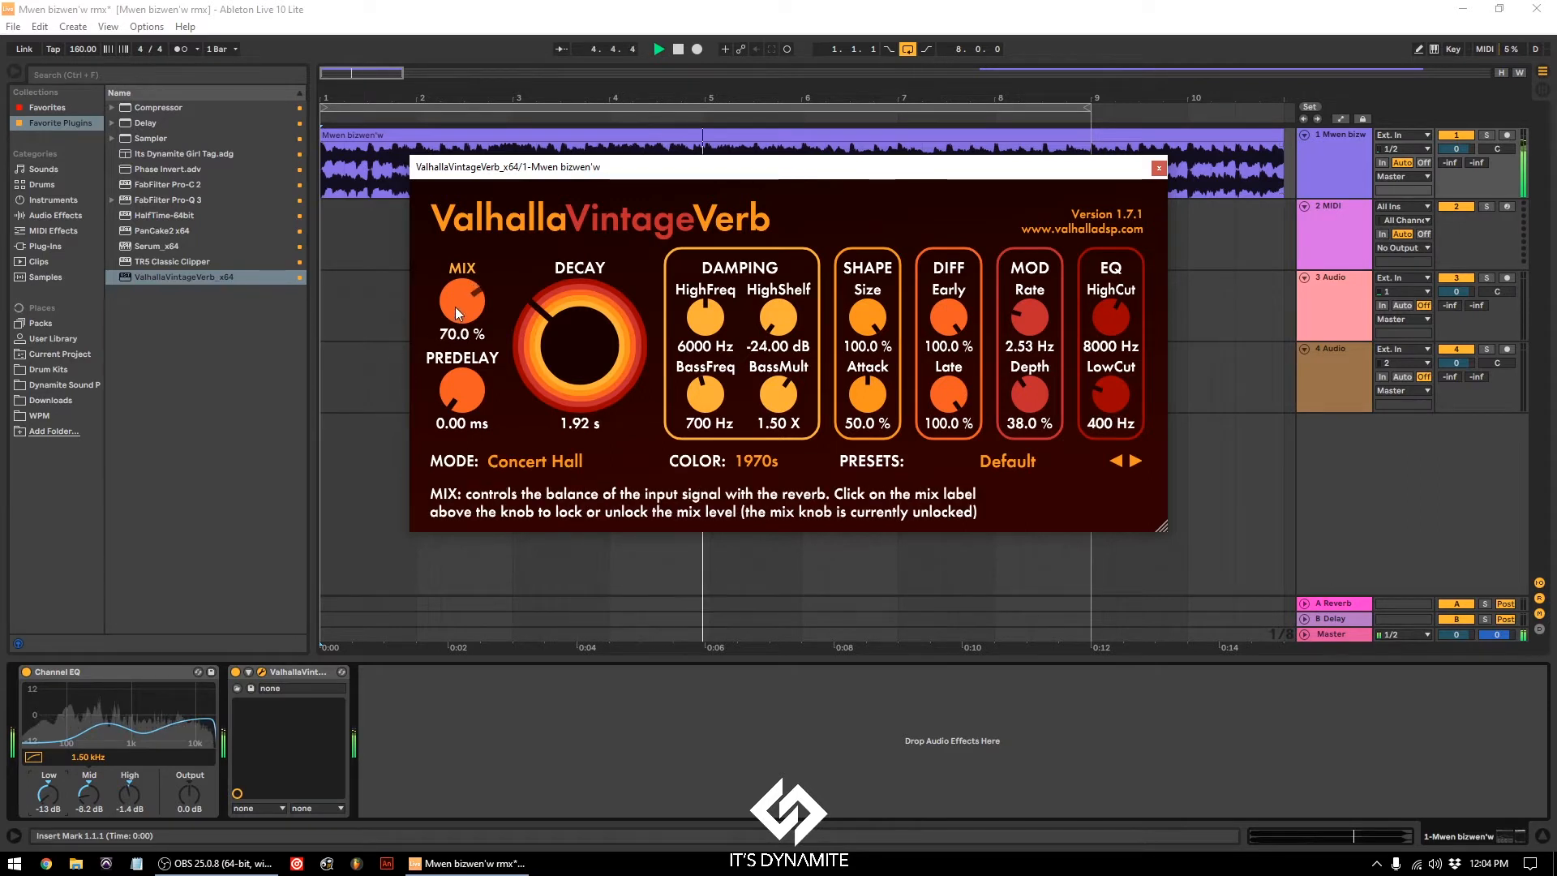
{"action": "left_click_drag", "start_coordinate": [459, 300], "coordinate": [467, 292]}
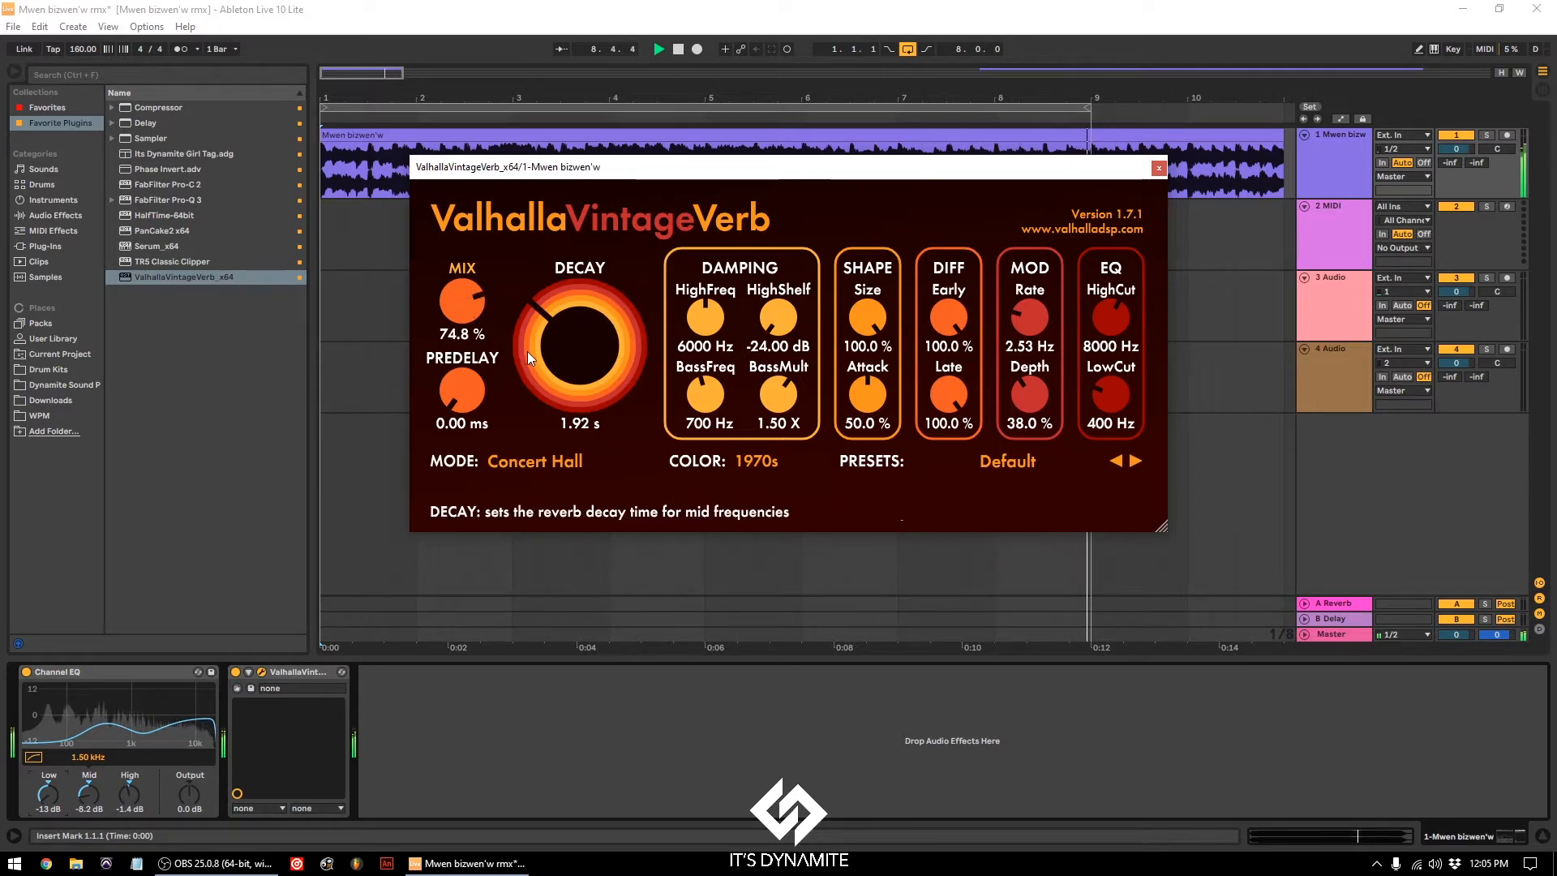
Step: Audition the Room and Random Space reverb modes, settle on Sanctuary, and close the plug-in window
{"action": "left_click", "coordinate": [578, 460]}
{"action": "left_click", "coordinate": [567, 541]}
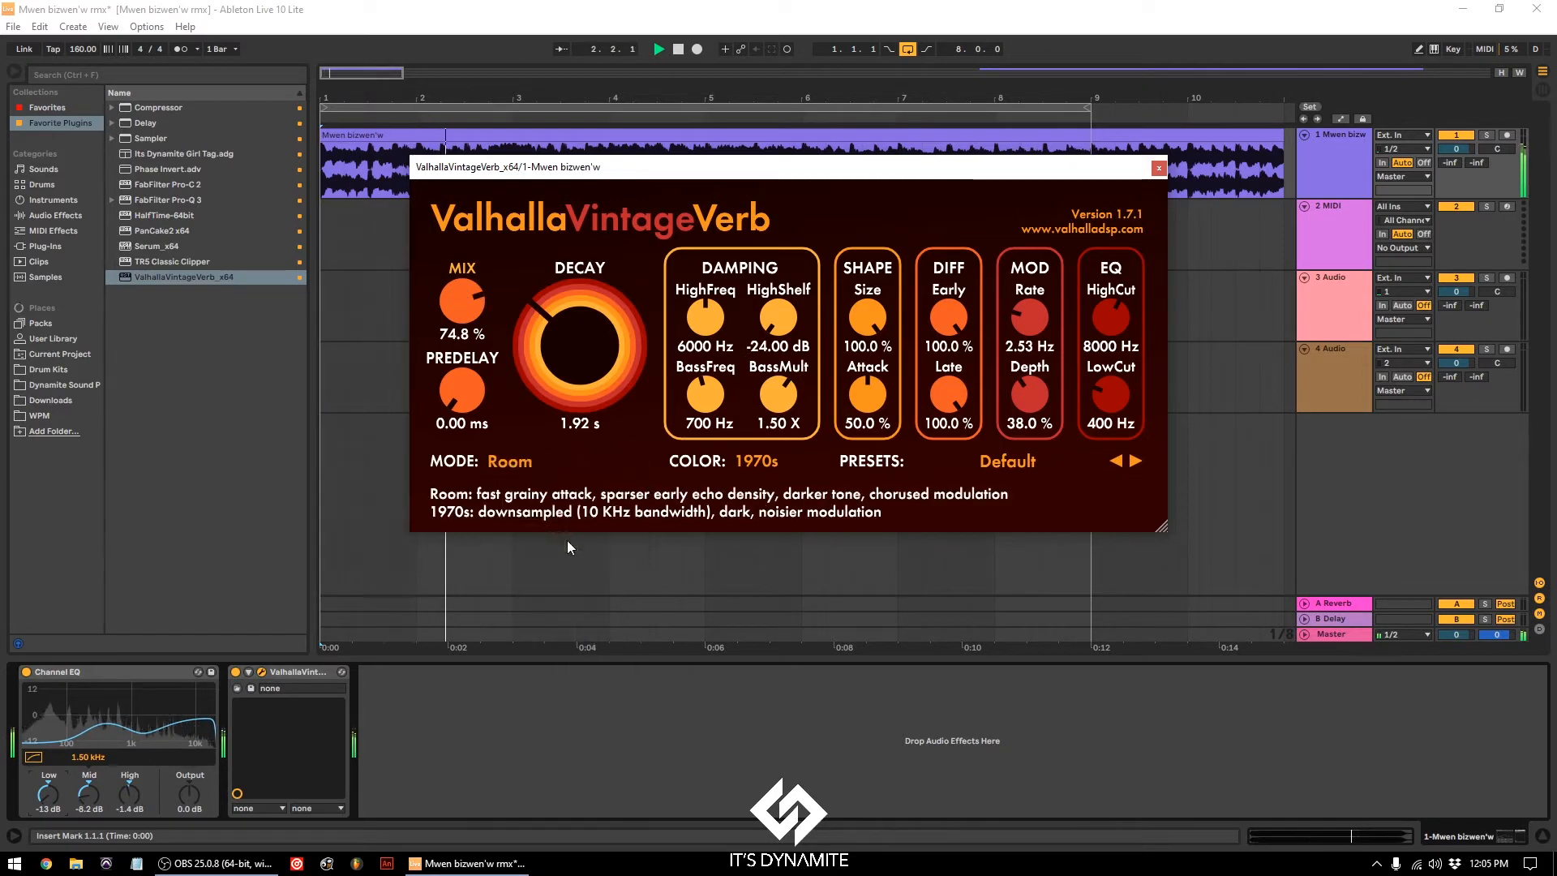
{"action": "left_click", "coordinate": [534, 463]}
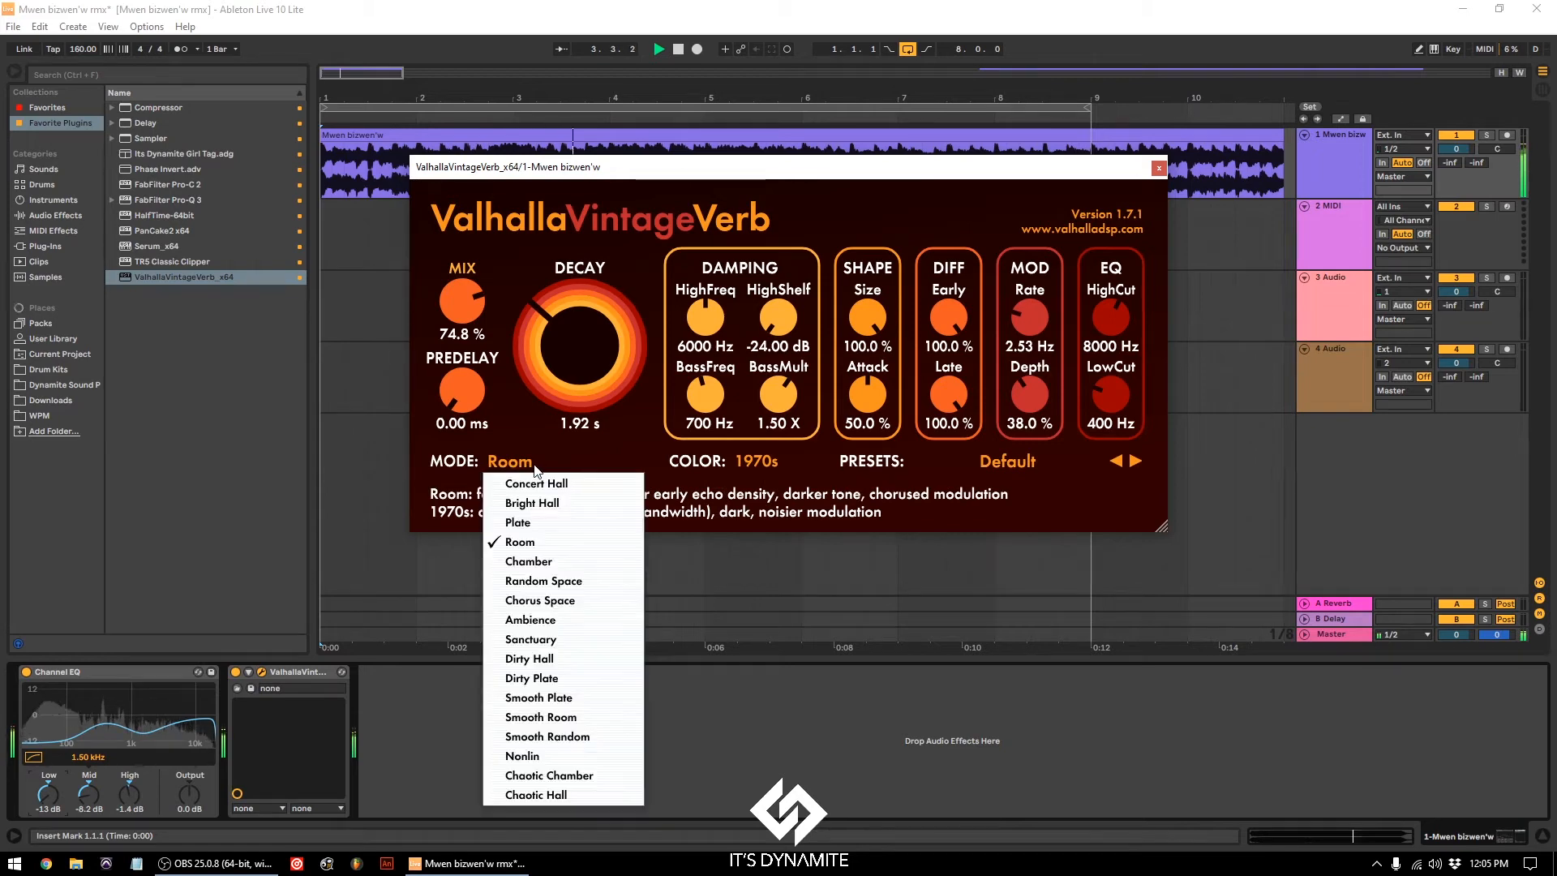
{"action": "left_click", "coordinate": [568, 582]}
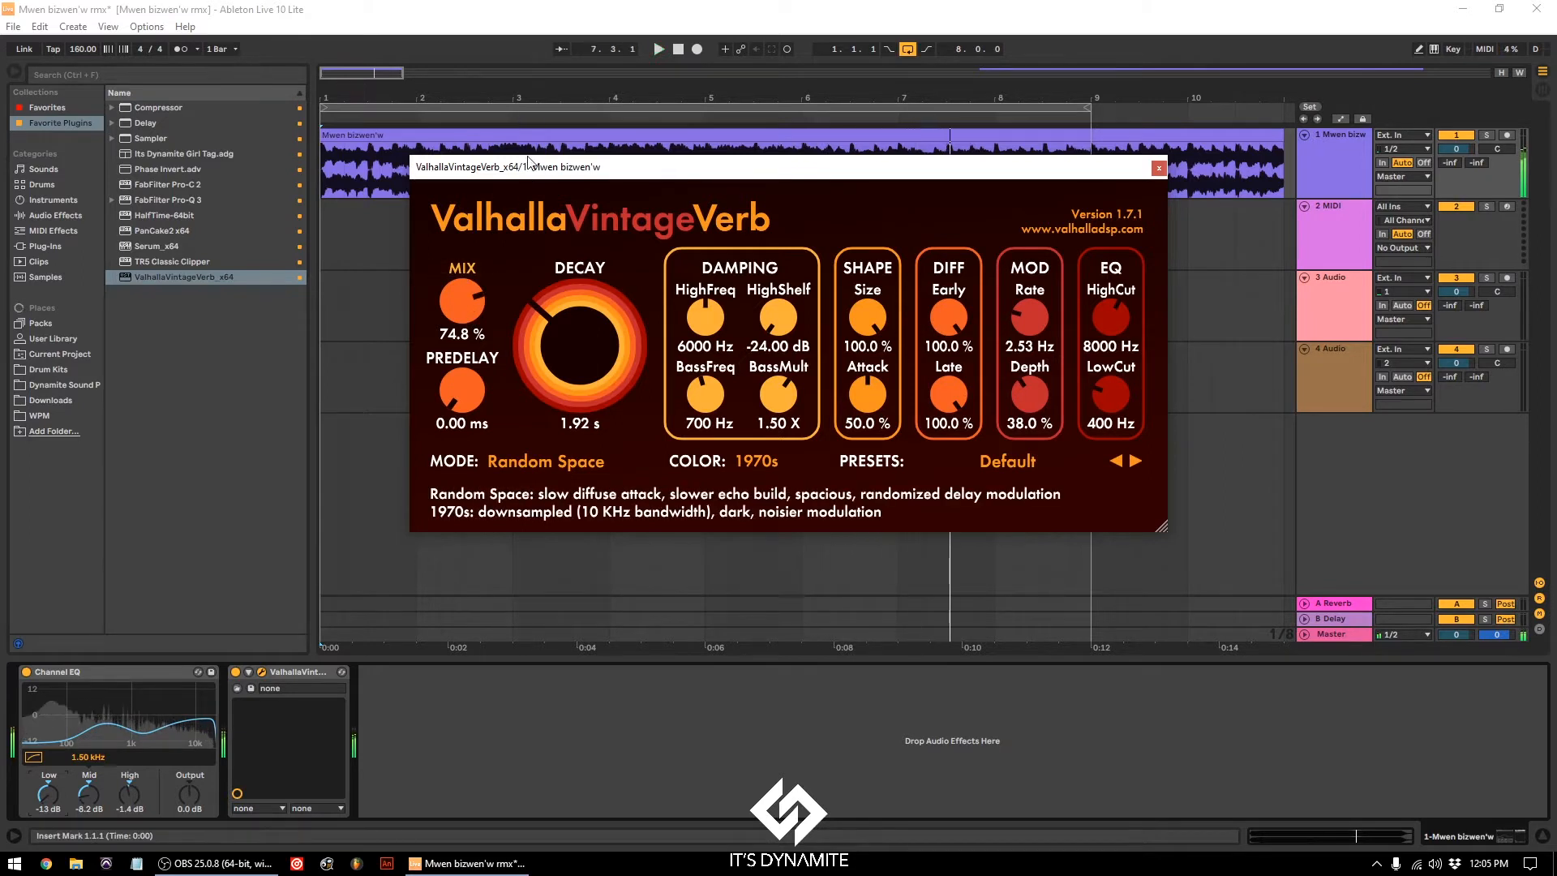
{"action": "left_click", "coordinate": [546, 461]}
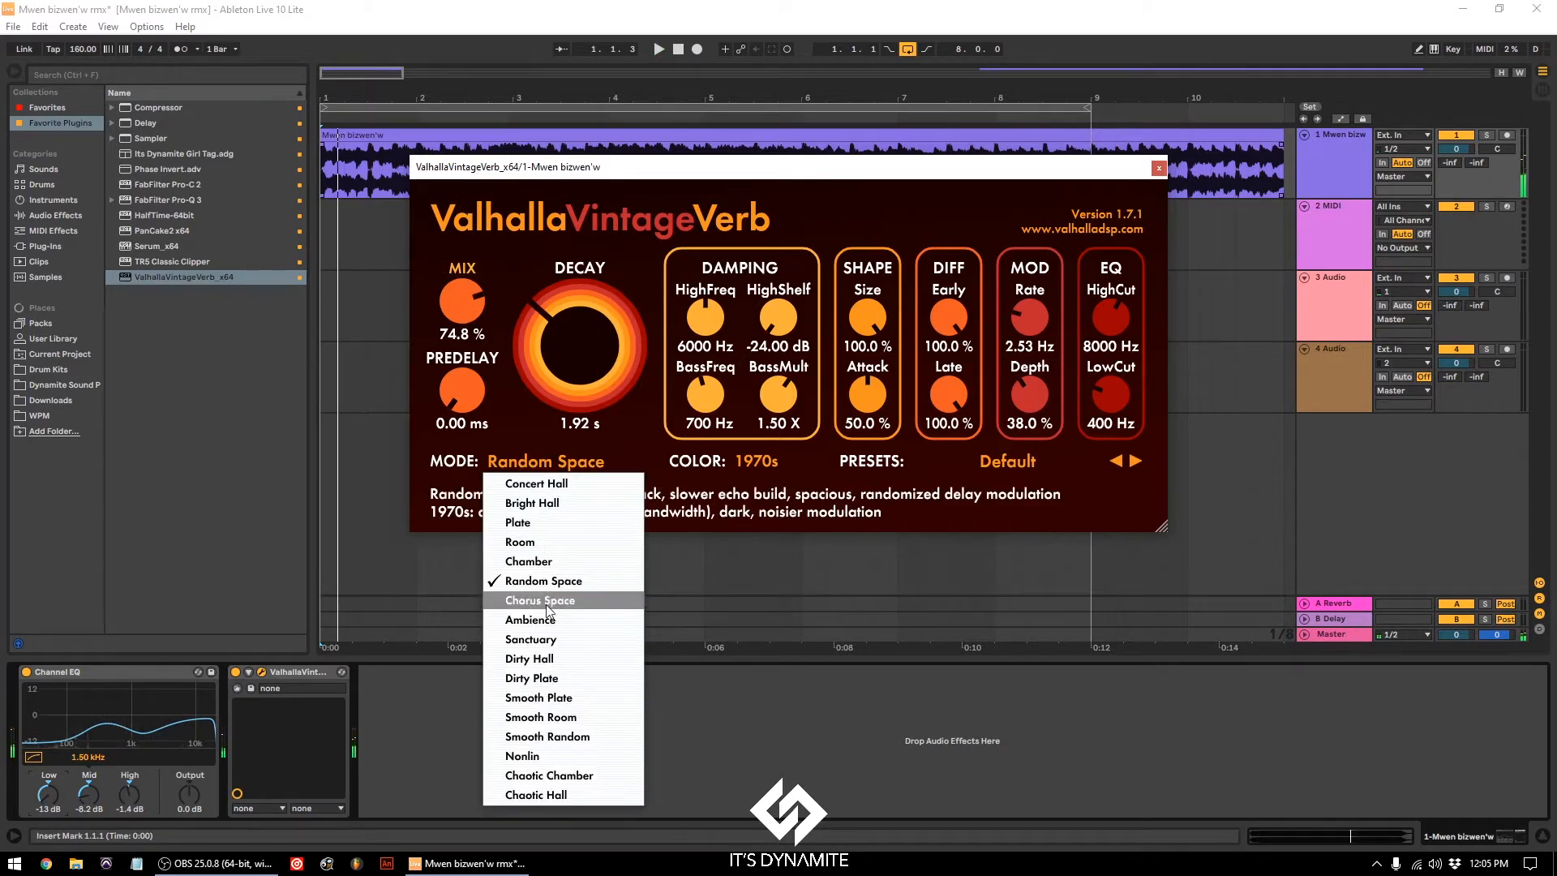
{"action": "left_click", "coordinate": [548, 638]}
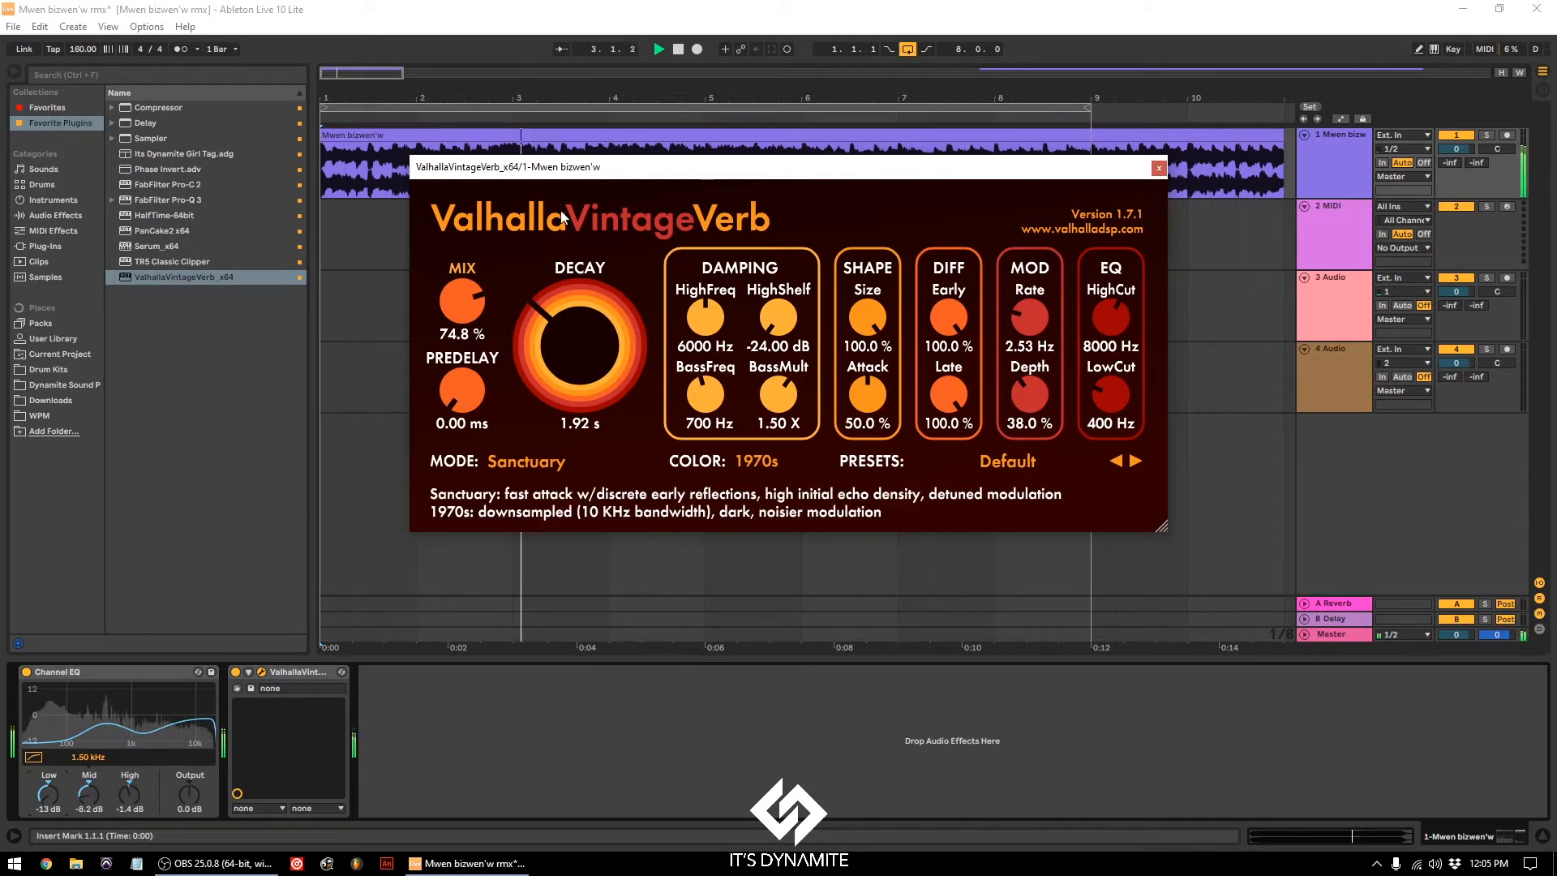
{"action": "left_click", "coordinate": [520, 96]}
{"action": "key", "text": "space"}
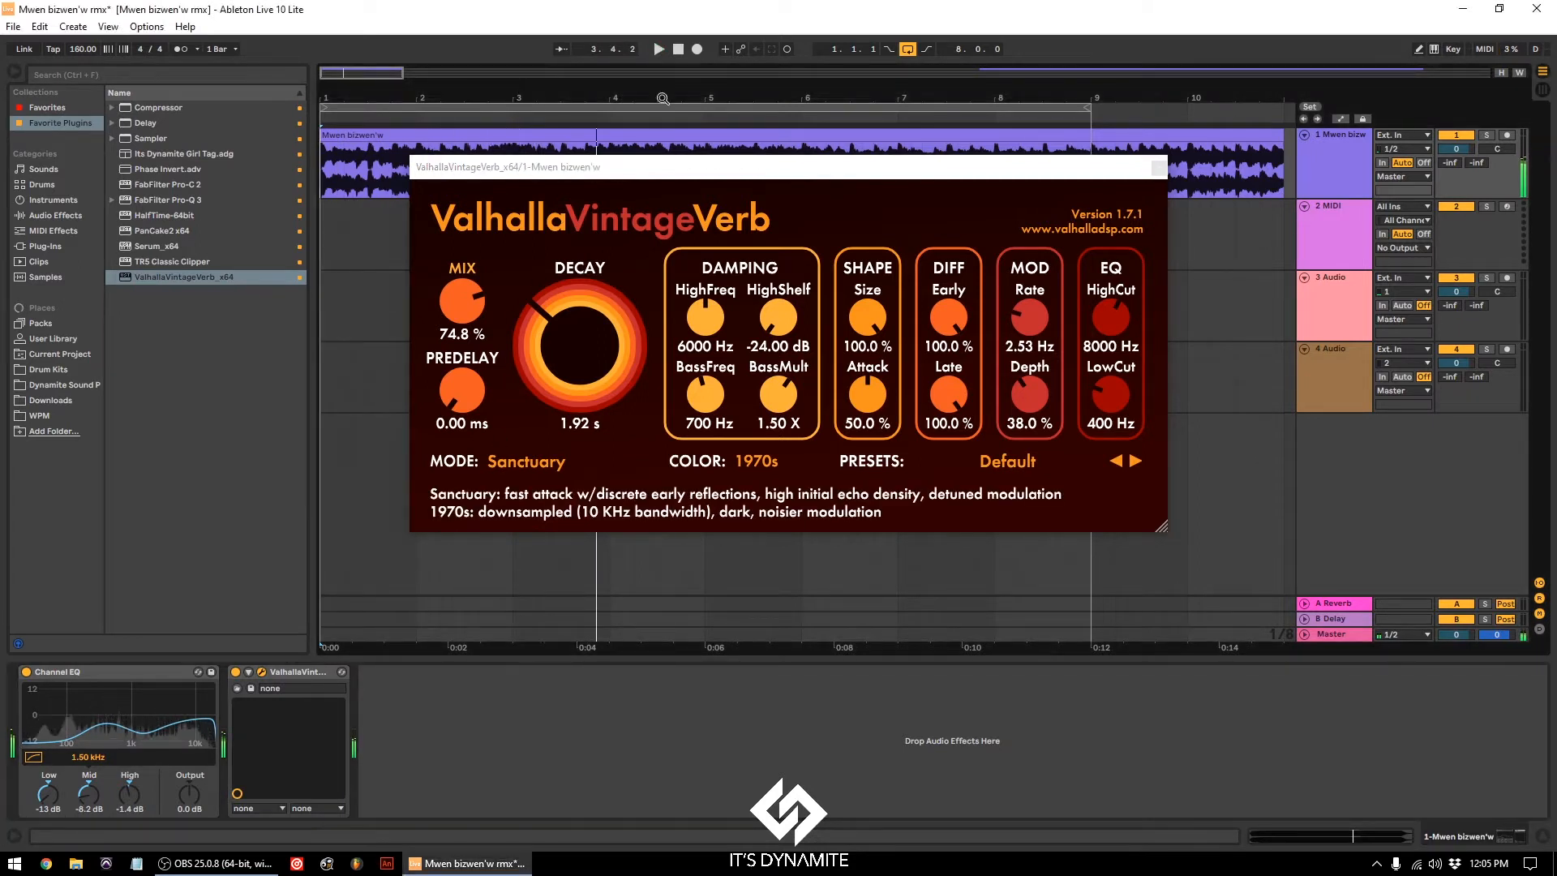
{"action": "left_click", "coordinate": [1159, 167]}
Step: Add a Delay after the reverb and set its filter to 670 Hz with a width of 4.53 while previewing
{"action": "left_click_drag", "start_coordinate": [126, 125], "coordinate": [304, 270]}
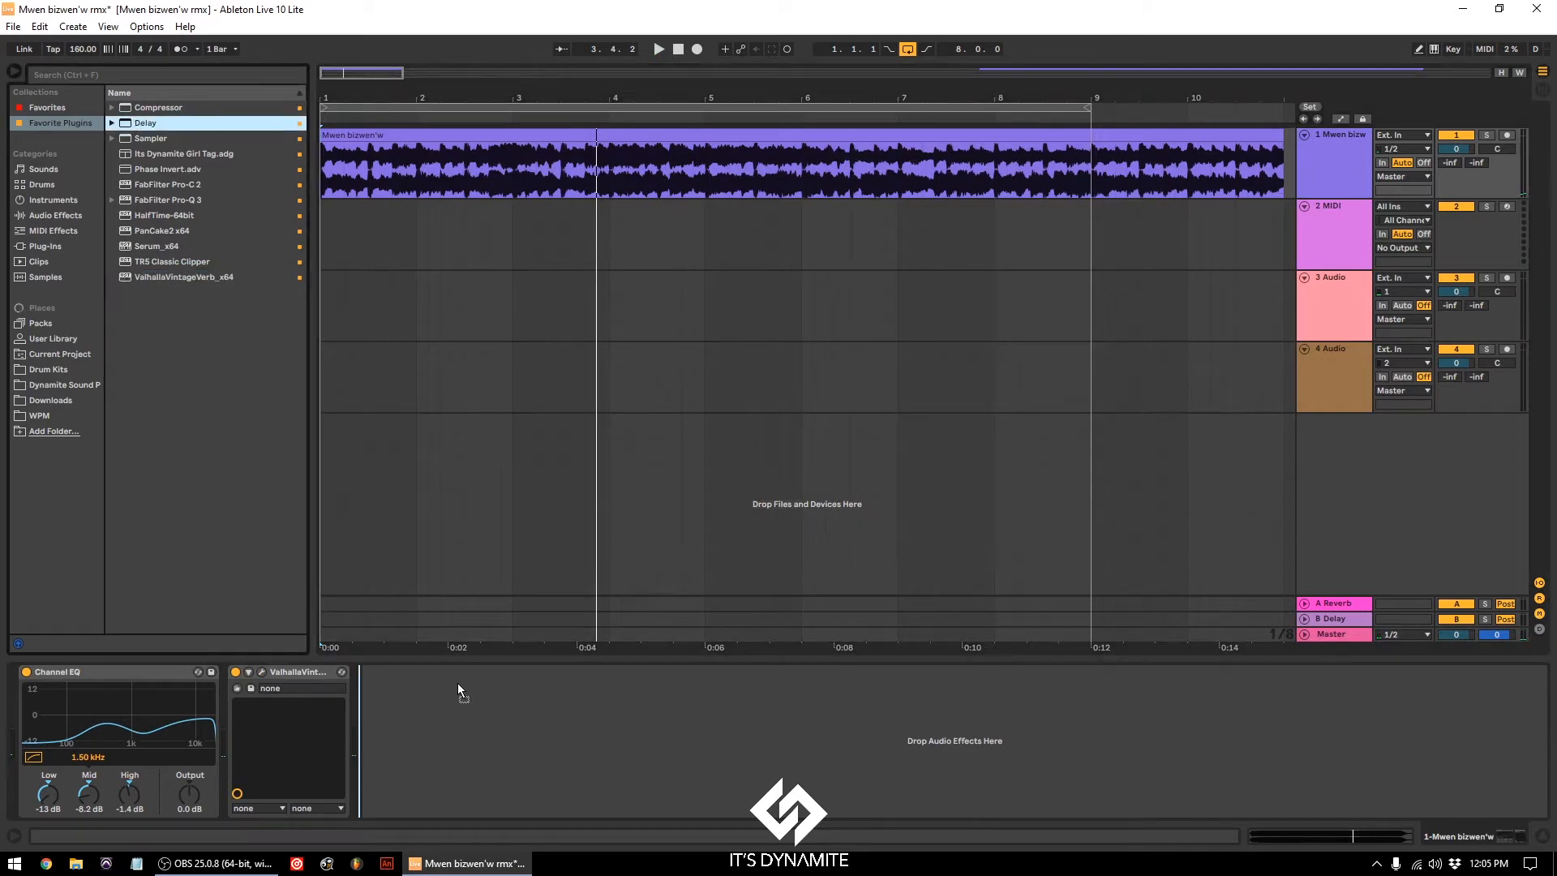
{"action": "left_click_drag", "start_coordinate": [459, 686], "coordinate": [457, 688]}
{"action": "left_click", "coordinate": [448, 724]}
{"action": "key", "text": "space"}
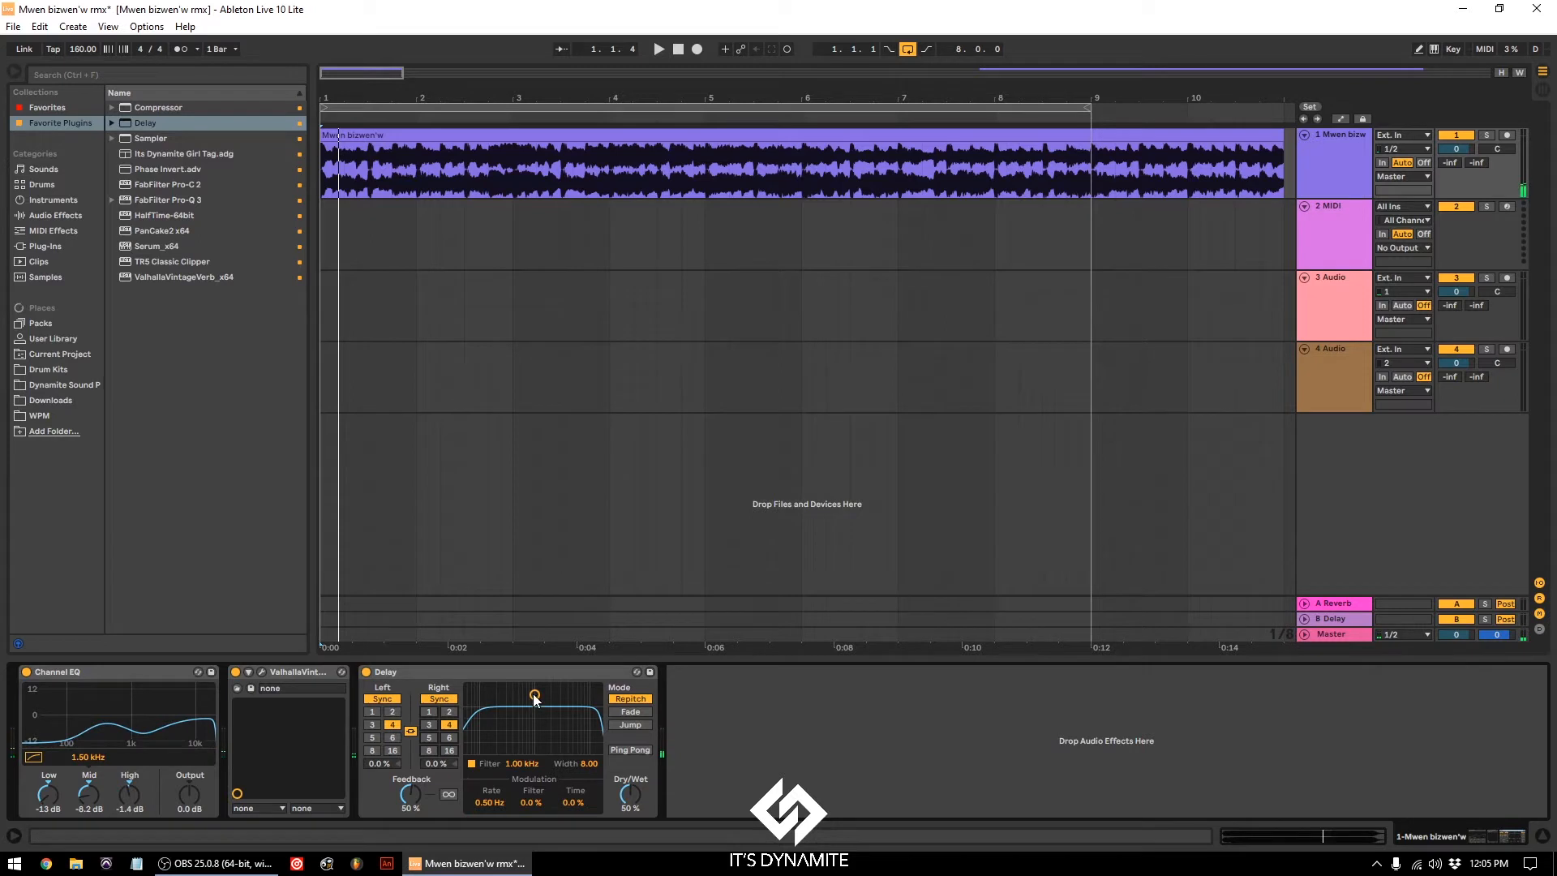
{"action": "key", "text": "space"}
{"action": "left_click_drag", "start_coordinate": [511, 717], "coordinate": [501, 722]}
{"action": "key", "text": "space"}
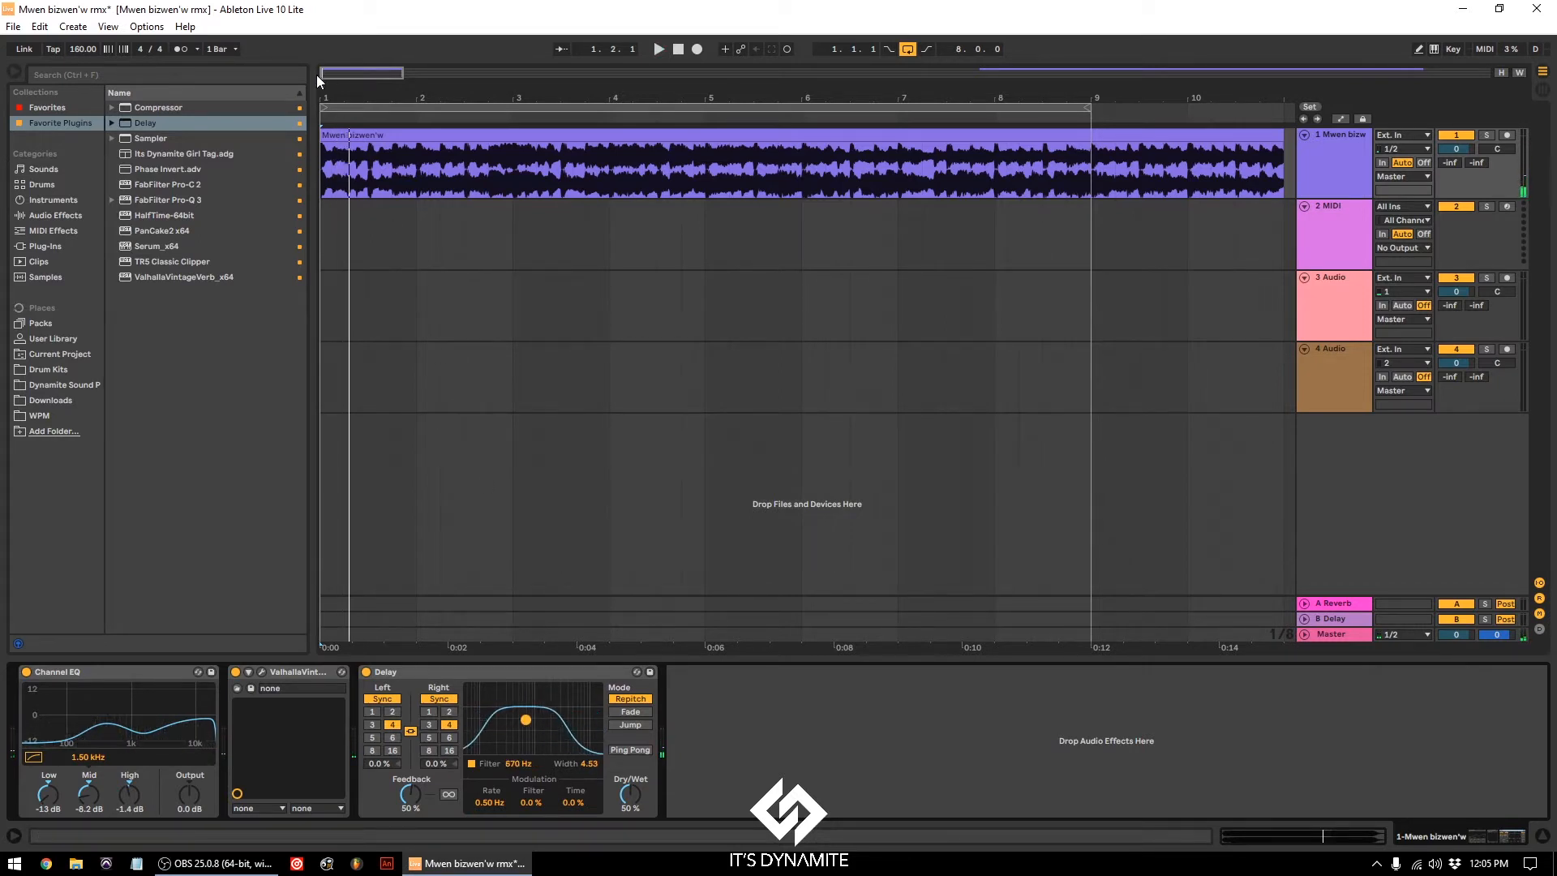
{"action": "key", "text": "space"}
Step: Split the clip at 1.3.1 and move the remaining part to start at bar 2
{"action": "left_click_drag", "start_coordinate": [329, 99], "coordinate": [345, 172]}
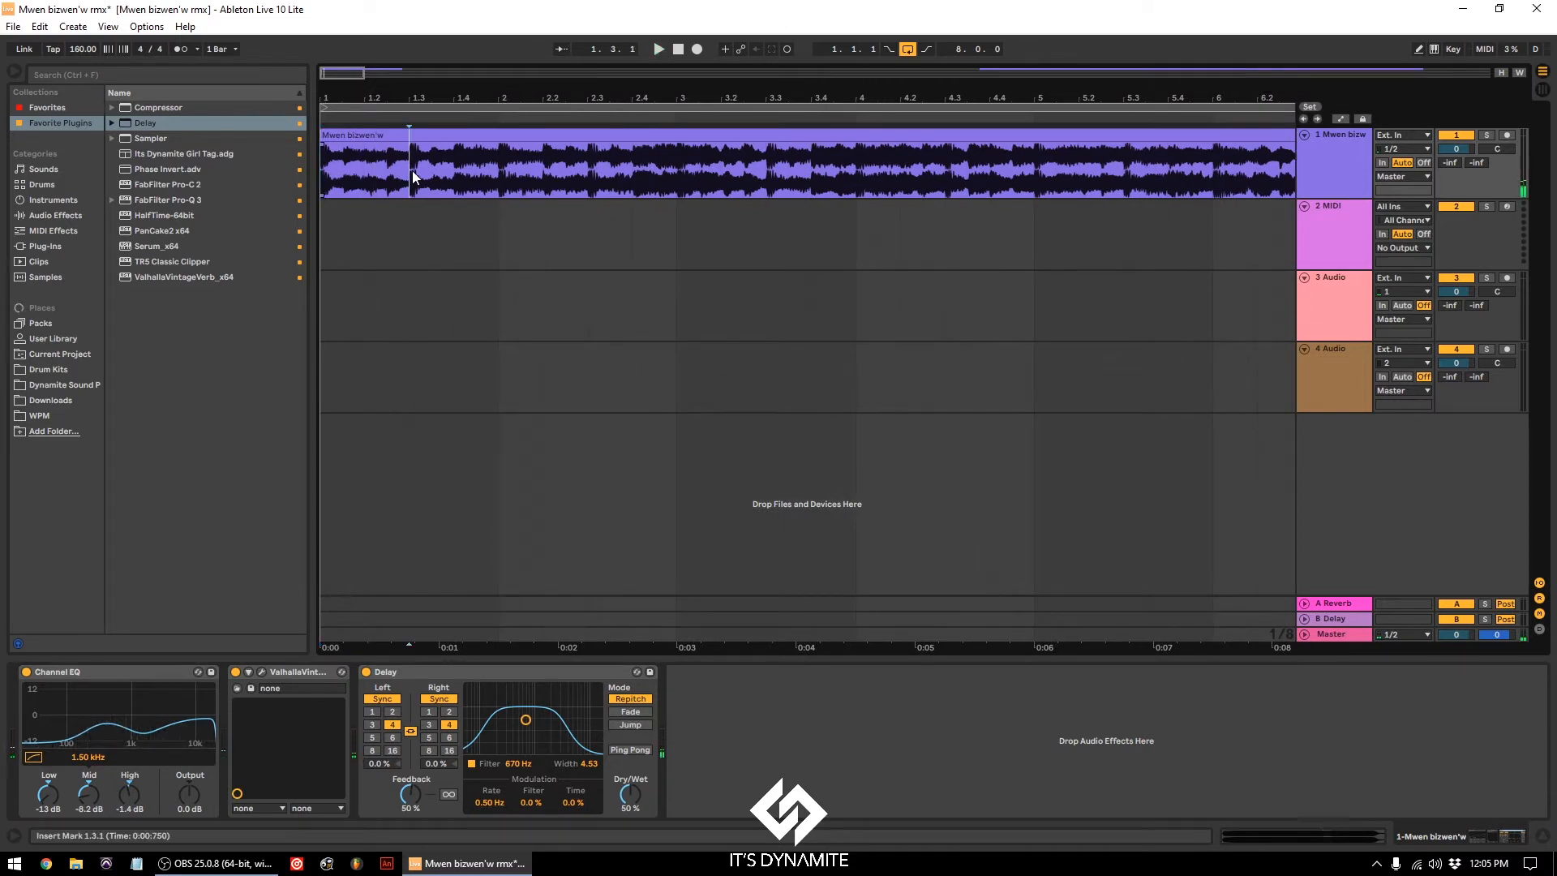
{"action": "key", "text": "ctrl+e"}
{"action": "left_click_drag", "start_coordinate": [410, 135], "coordinate": [499, 135]}
Step: Fade out the first chop across its full length and play the result
{"action": "left_click_drag", "start_coordinate": [410, 158], "coordinate": [398, 158]}
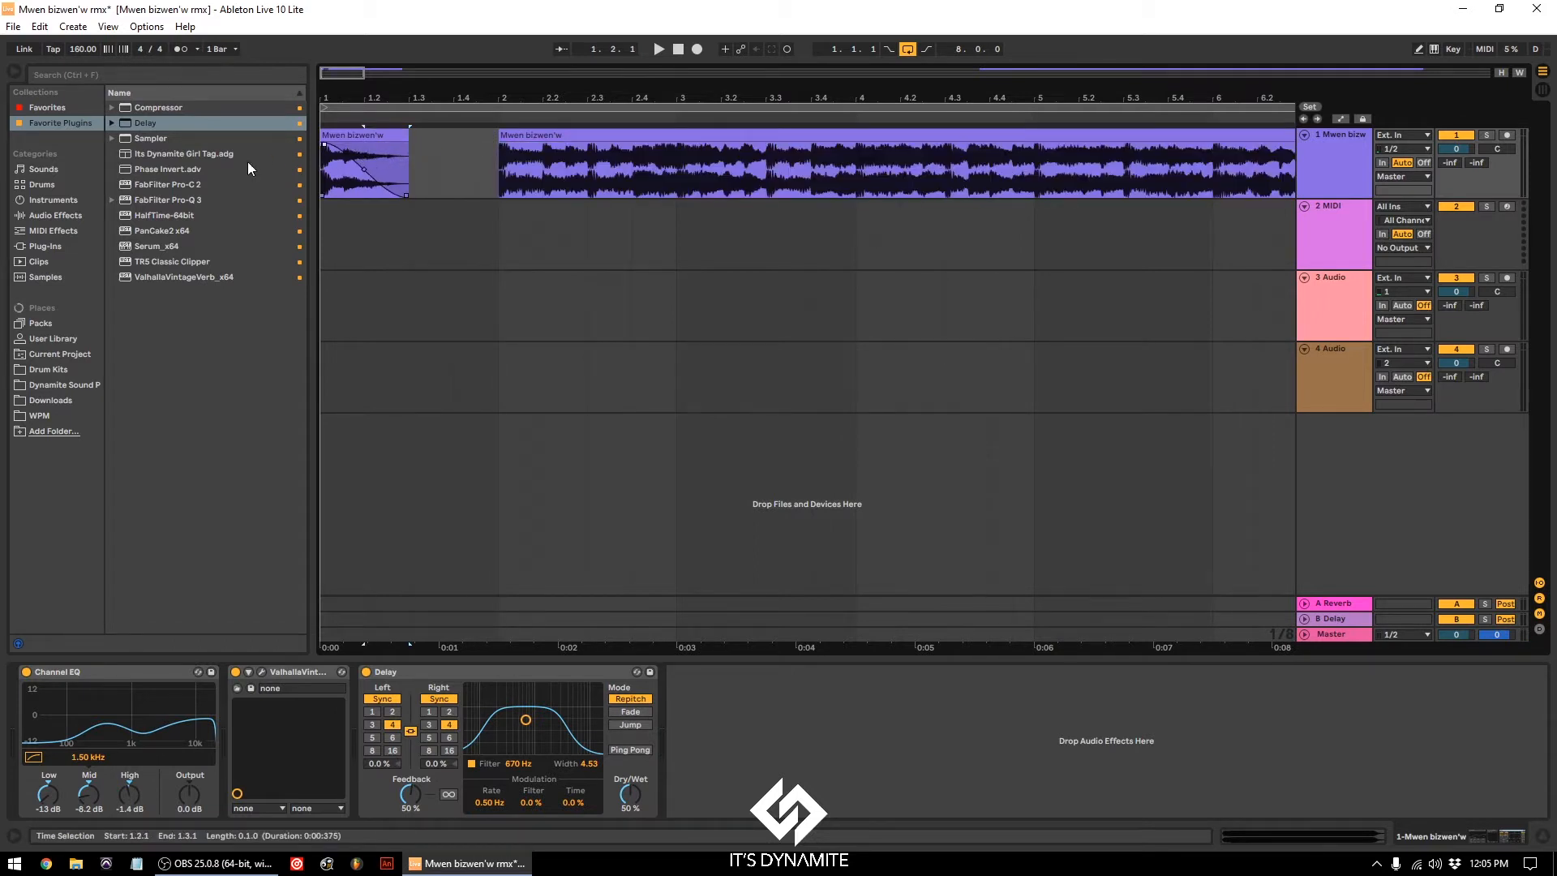
{"action": "key", "text": "space"}
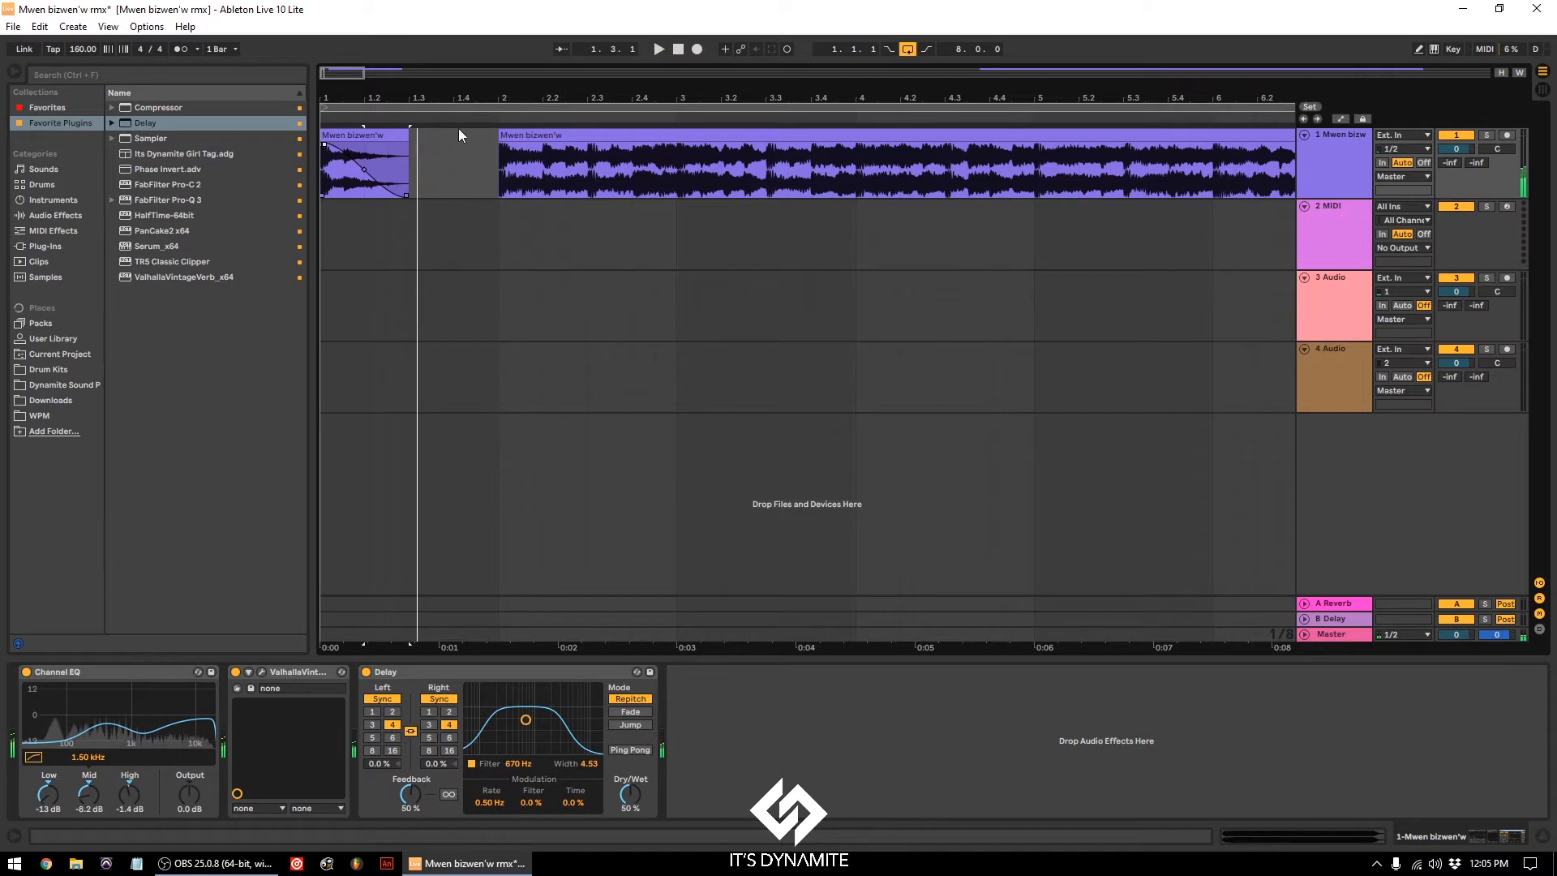
{"action": "left_click", "coordinate": [674, 51]}
{"action": "key", "text": "space"}
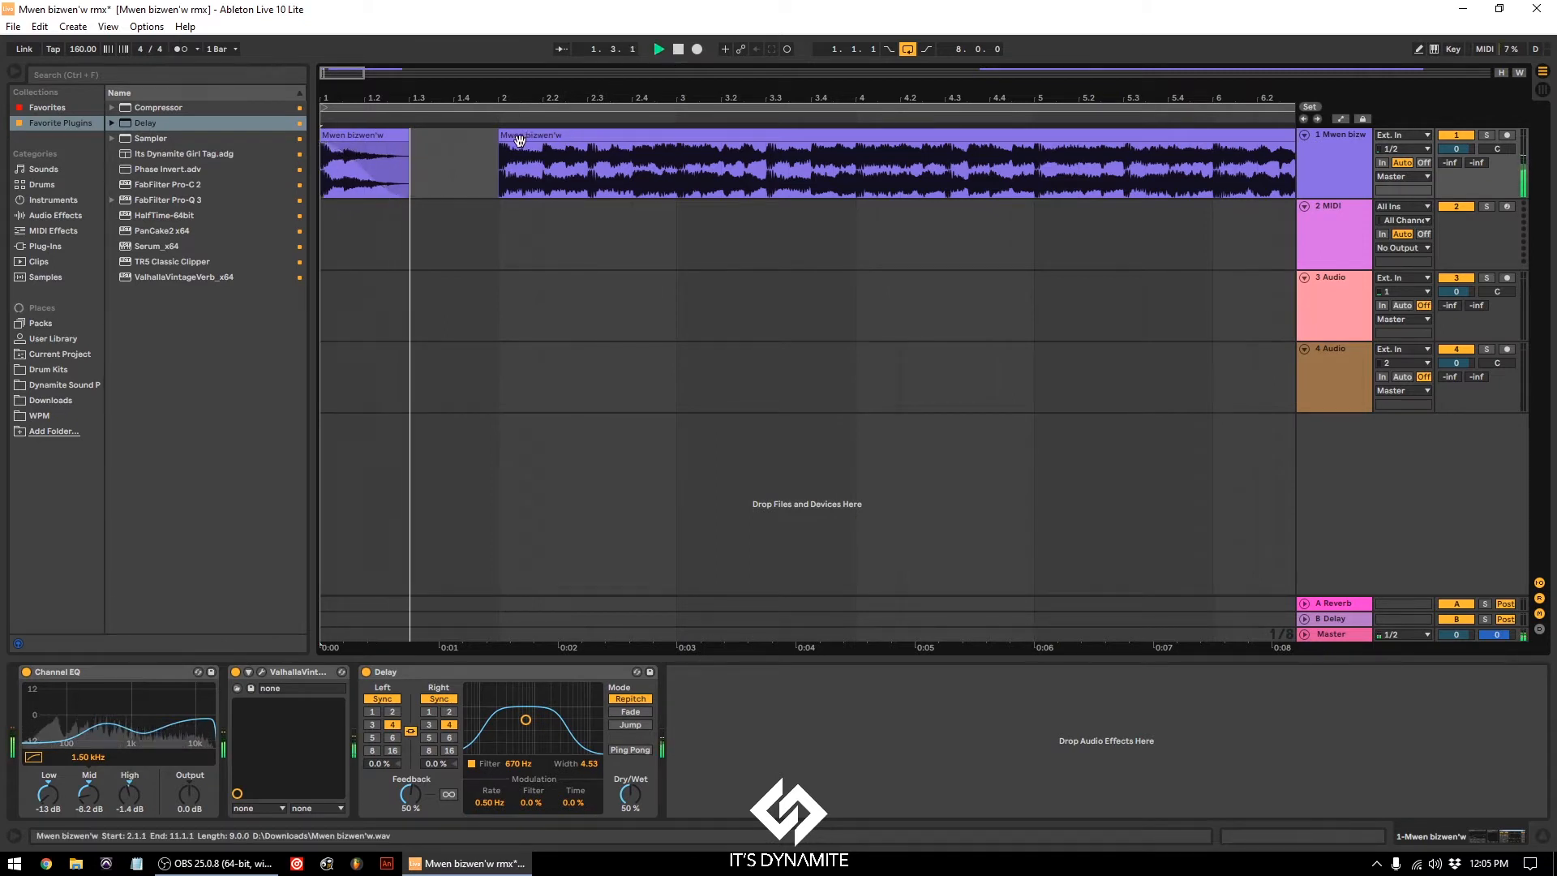
{"action": "key", "text": "space"}
Step: Split the second clip at 2.3.1, move the remainder to bar 3, and play from there
{"action": "left_click", "coordinate": [588, 152]}
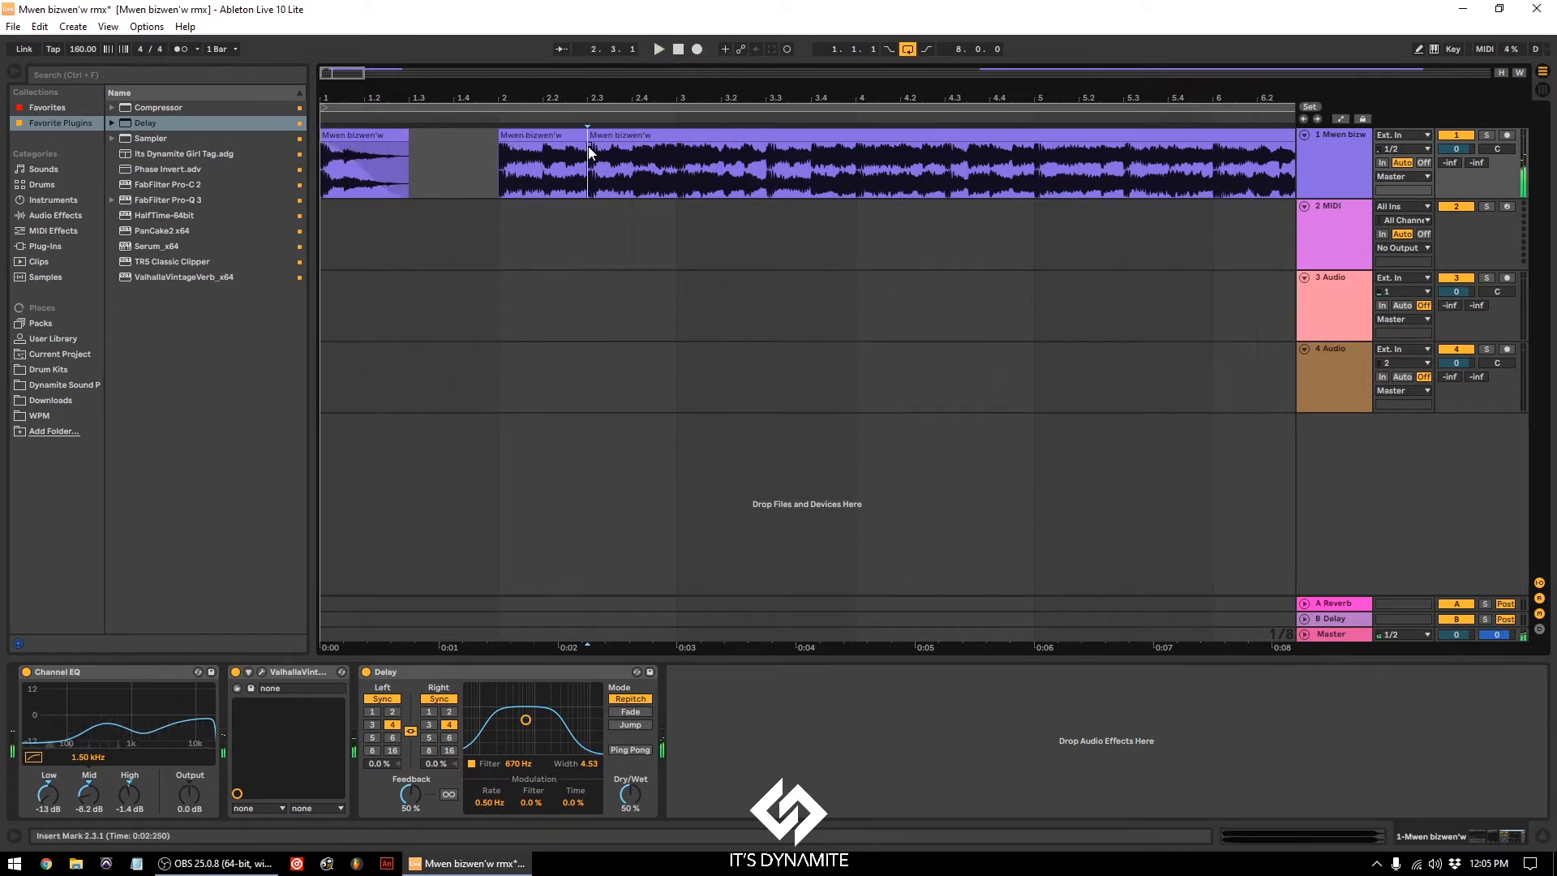
{"action": "left_click", "coordinate": [596, 135]}
{"action": "left_click_drag", "start_coordinate": [593, 138], "coordinate": [681, 138]}
{"action": "key", "text": "space"}
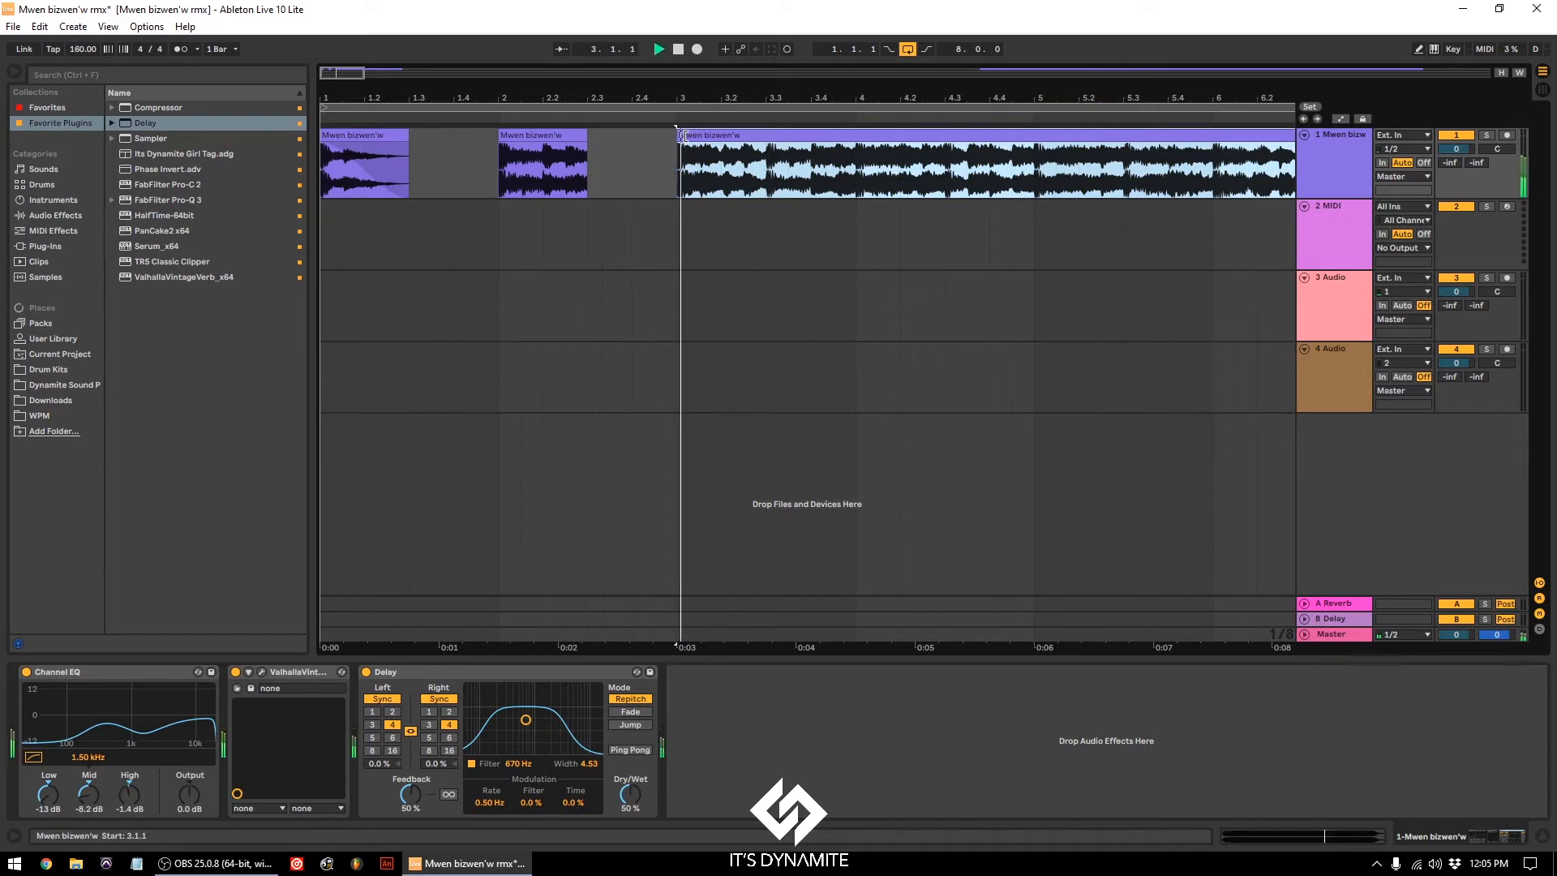
{"action": "key", "text": "space"}
Step: Split the third clip at 3.3.1 and move the remaining part to start at bar 4
{"action": "left_click", "coordinate": [766, 154]}
{"action": "key", "text": "ctrl+e"}
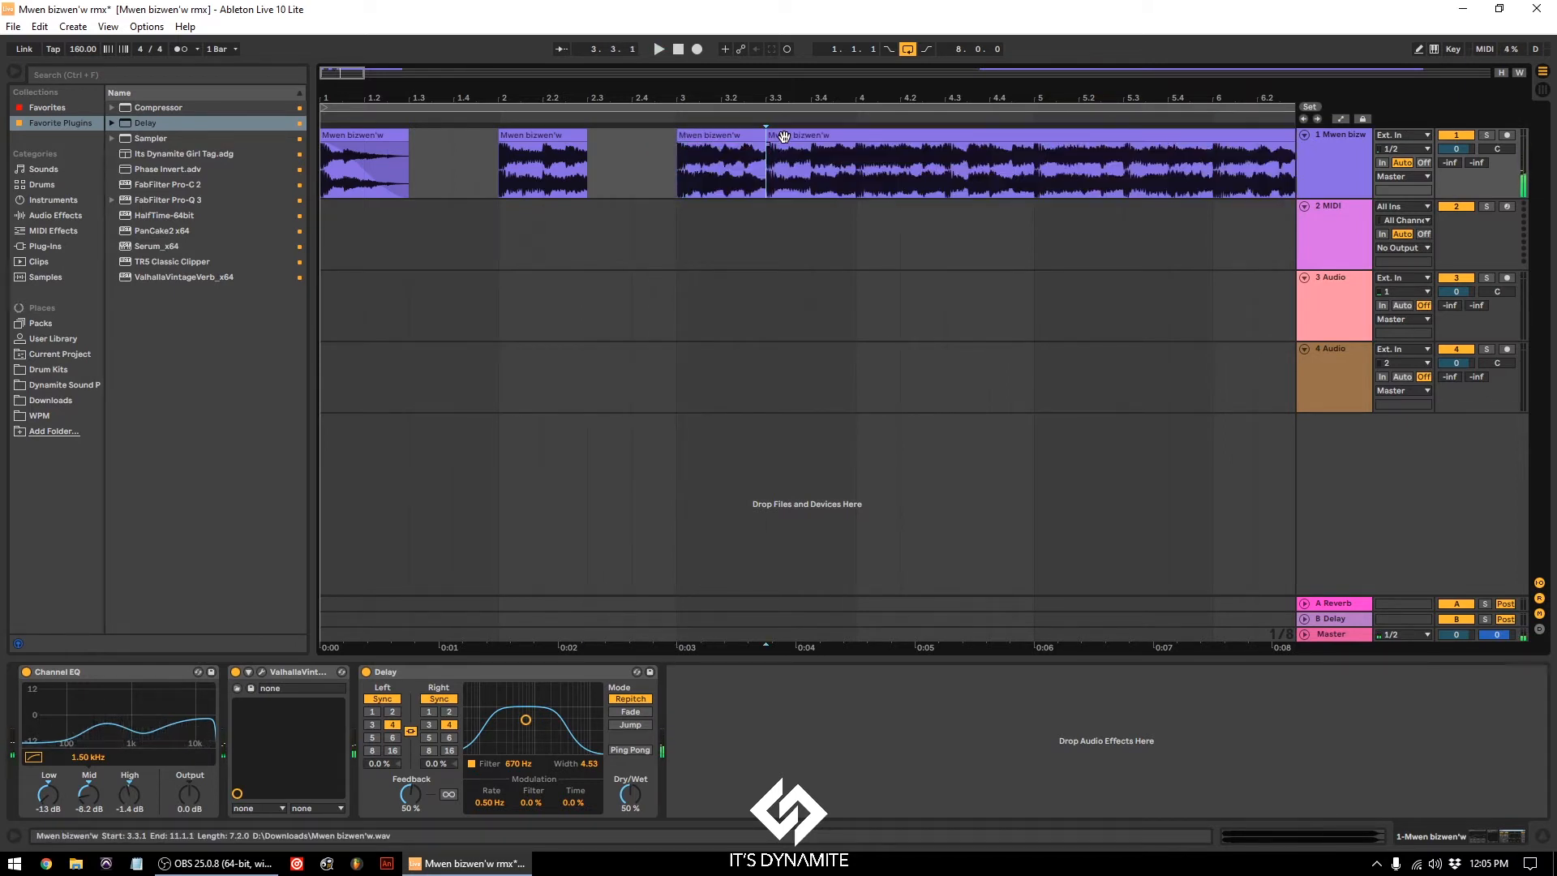
{"action": "left_click_drag", "start_coordinate": [774, 136], "coordinate": [865, 136]}
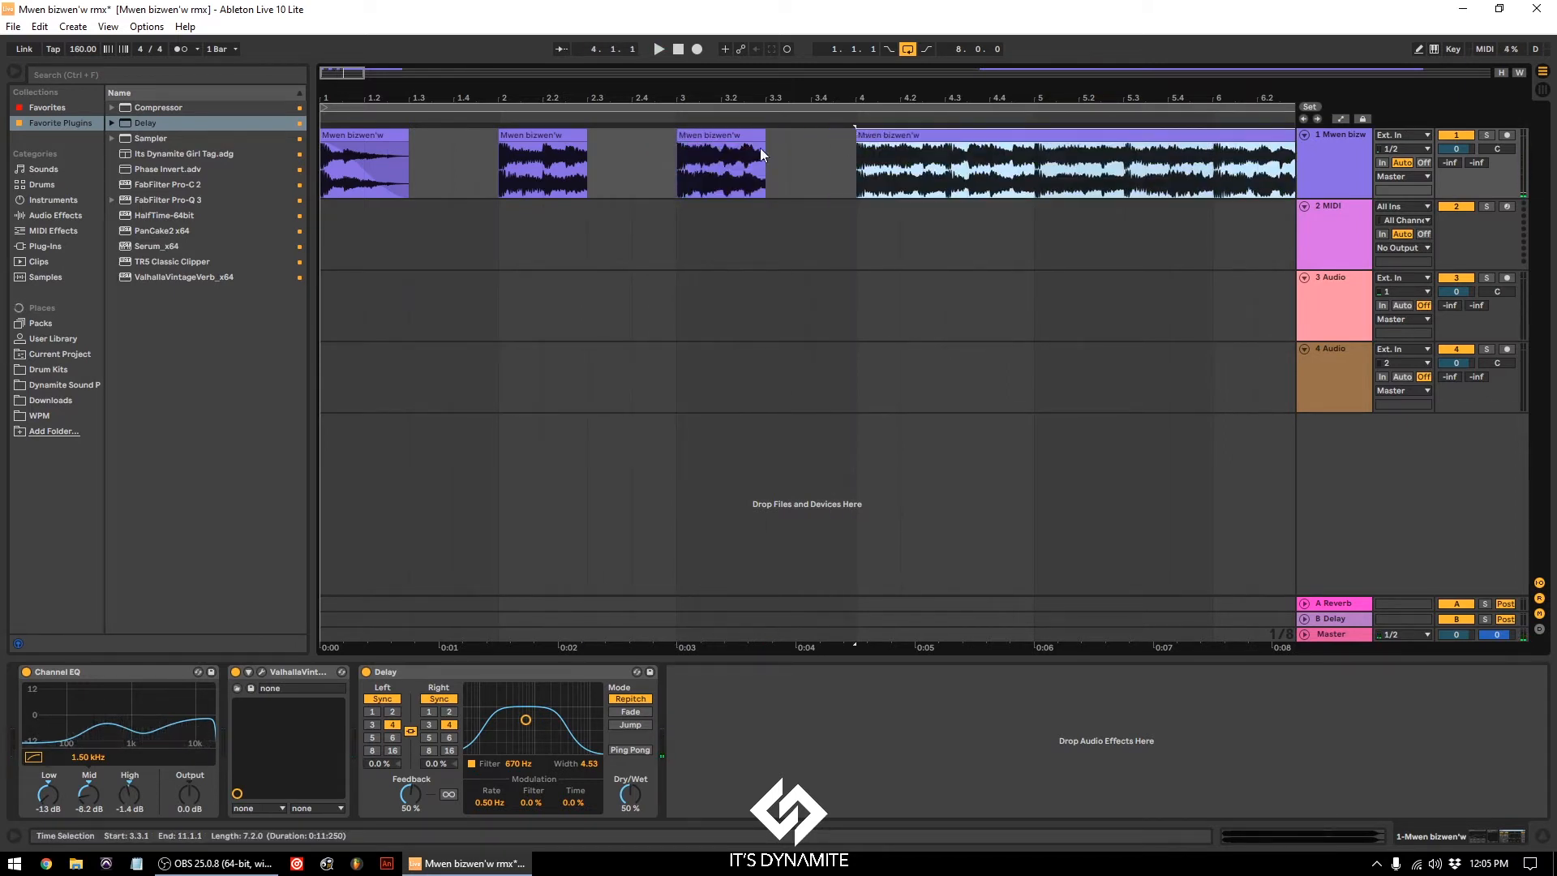
Step: Fade out the second and third chops across their full length and play the arrangement from the start
{"action": "left_click_drag", "start_coordinate": [587, 144], "coordinate": [317, 191]}
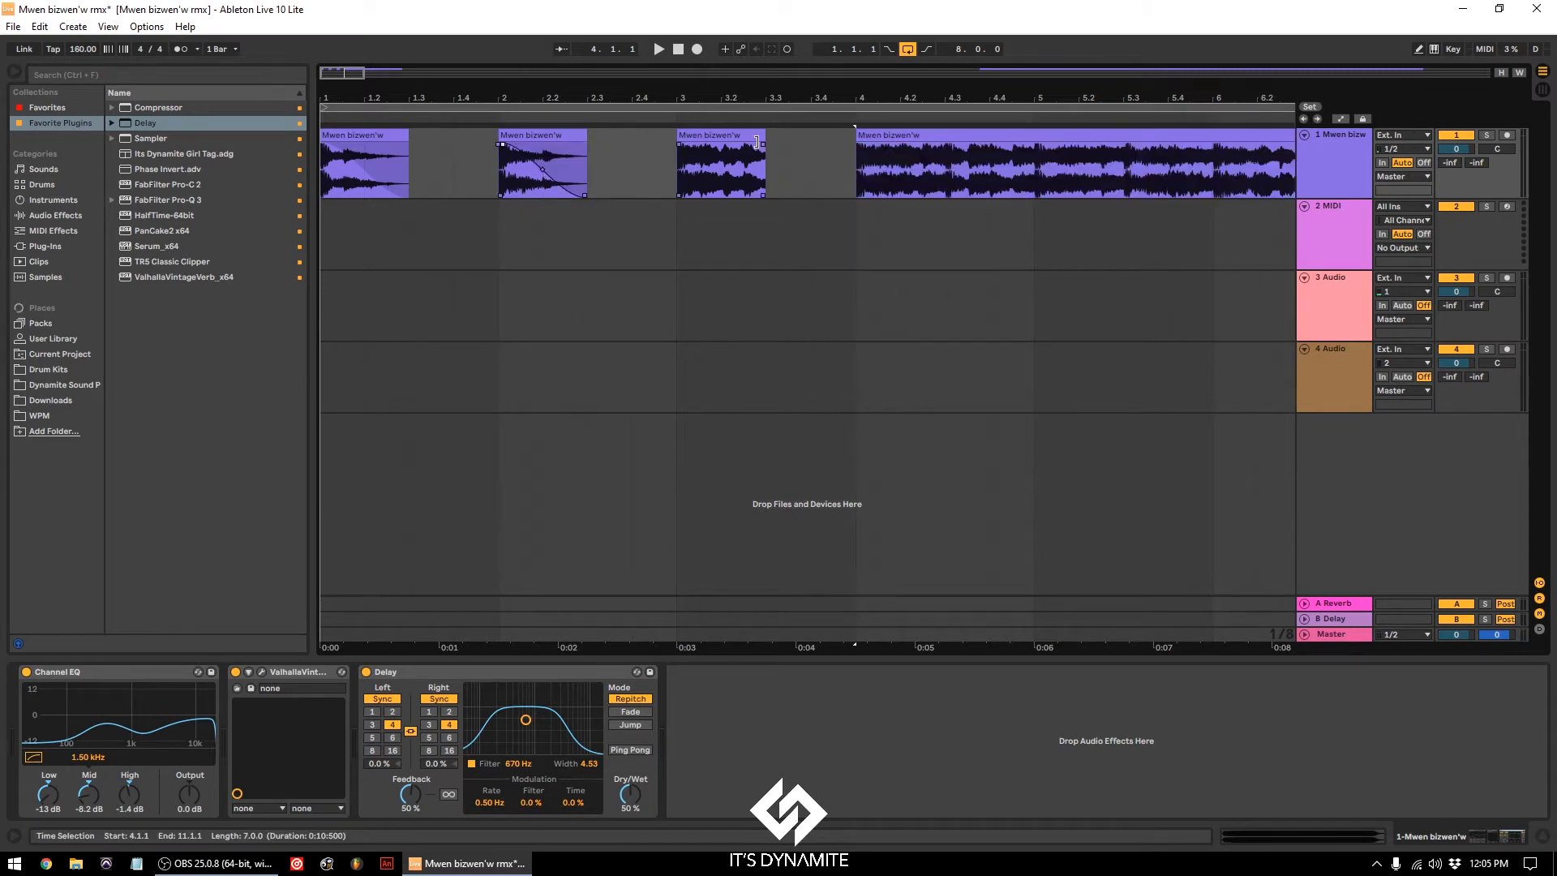
{"action": "left_click_drag", "start_coordinate": [764, 144], "coordinate": [651, 57]}
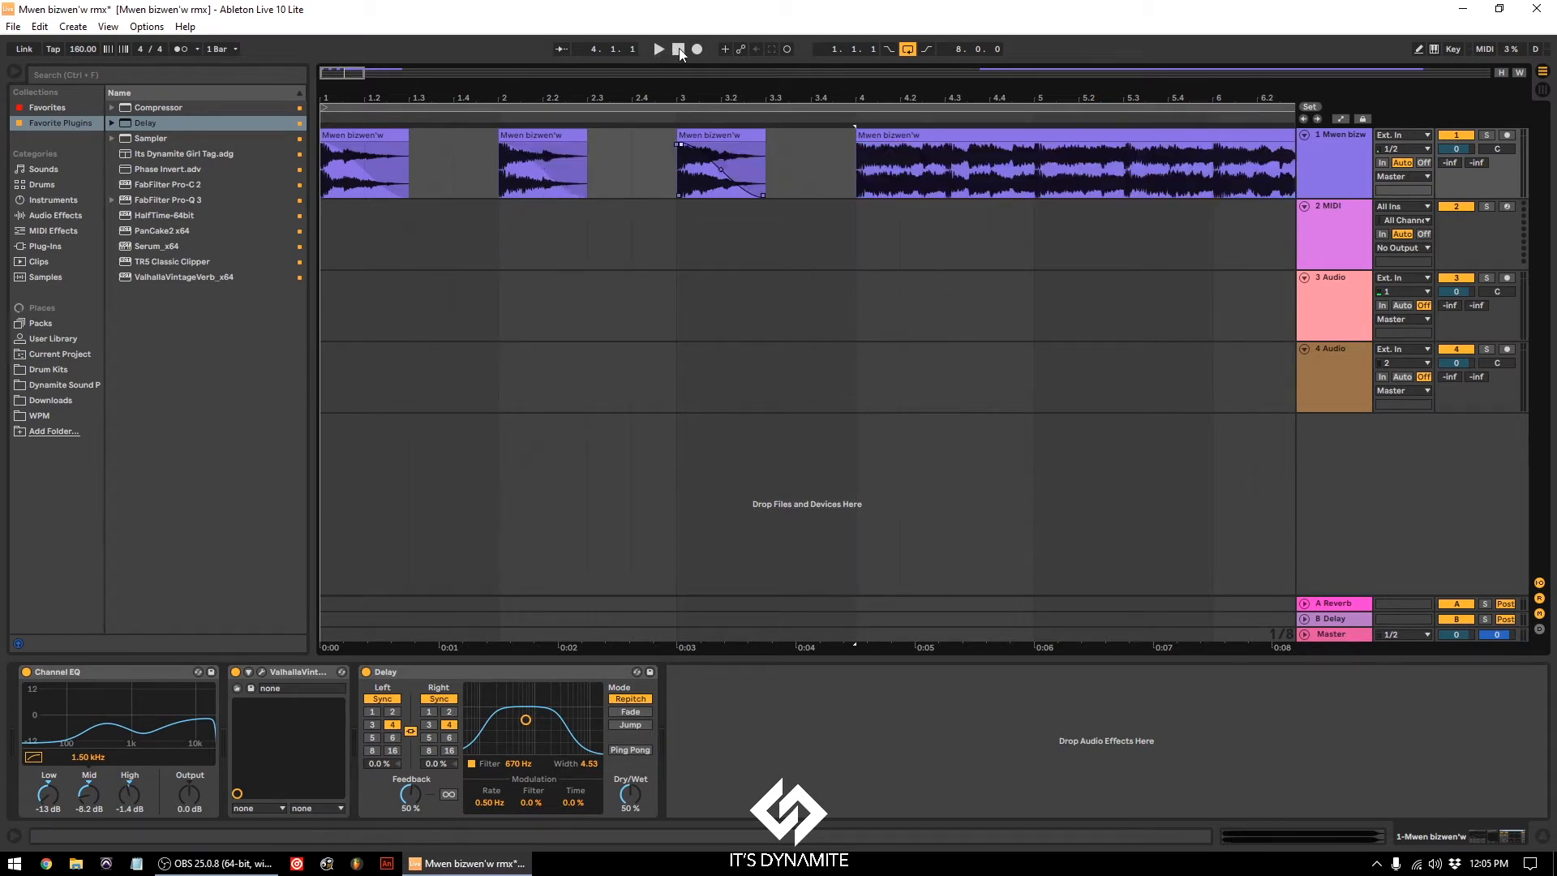
{"action": "left_click", "coordinate": [679, 50]}
{"action": "key", "text": "space"}
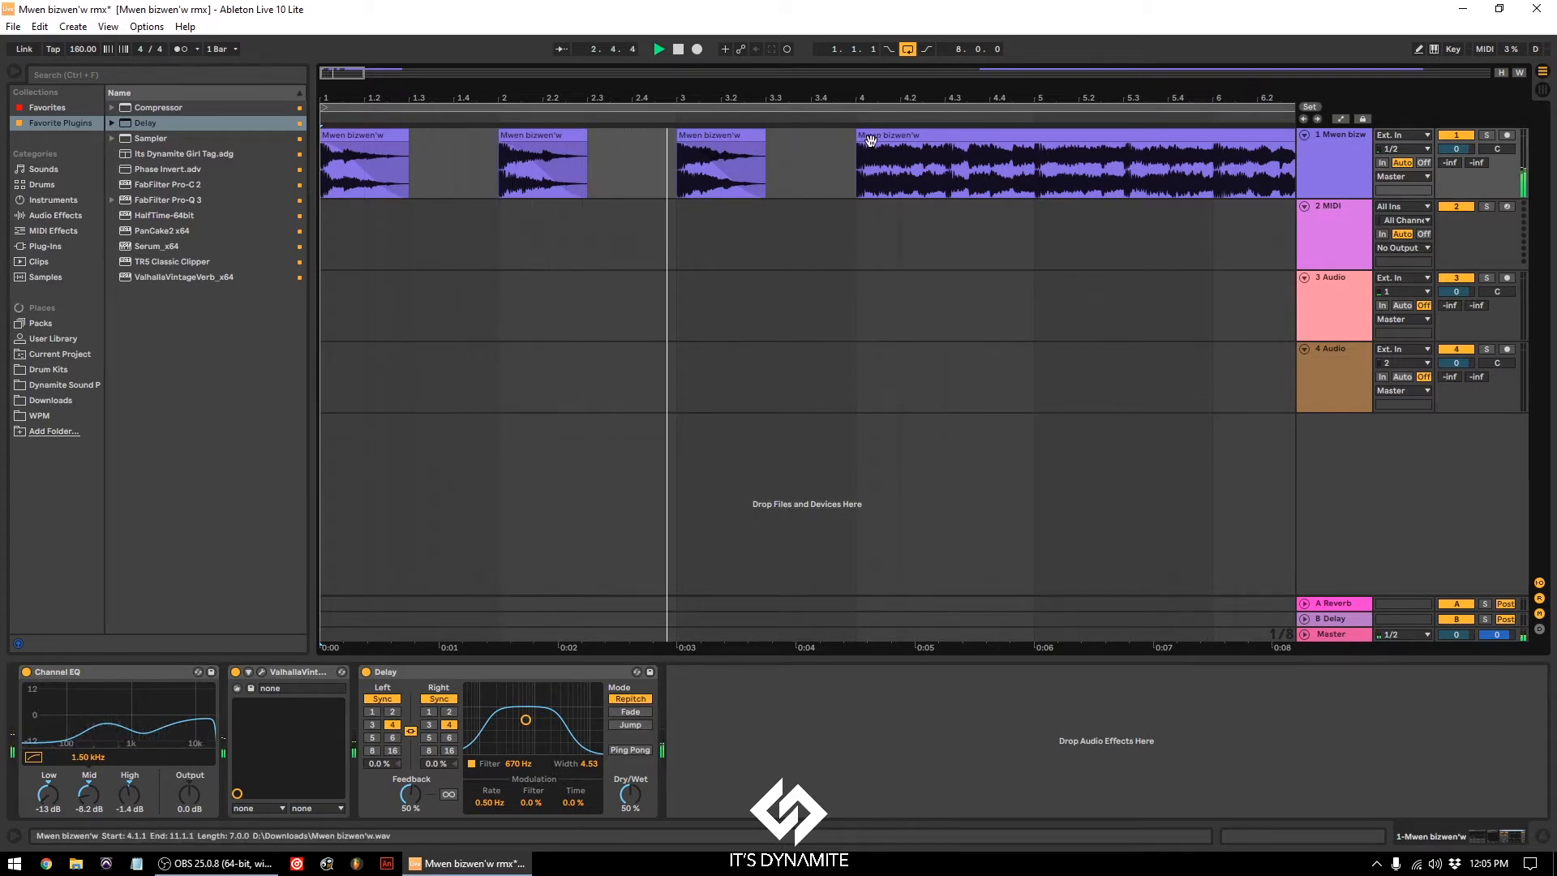
Step: Split the sample at 4.3.1, move the remainder to bar 5, and fade out the fourth chop across its full length
{"action": "left_click", "coordinate": [949, 161]}
{"action": "left_click_drag", "start_coordinate": [950, 136], "coordinate": [1039, 137]}
{"action": "left_click_drag", "start_coordinate": [945, 145], "coordinate": [864, 148]}
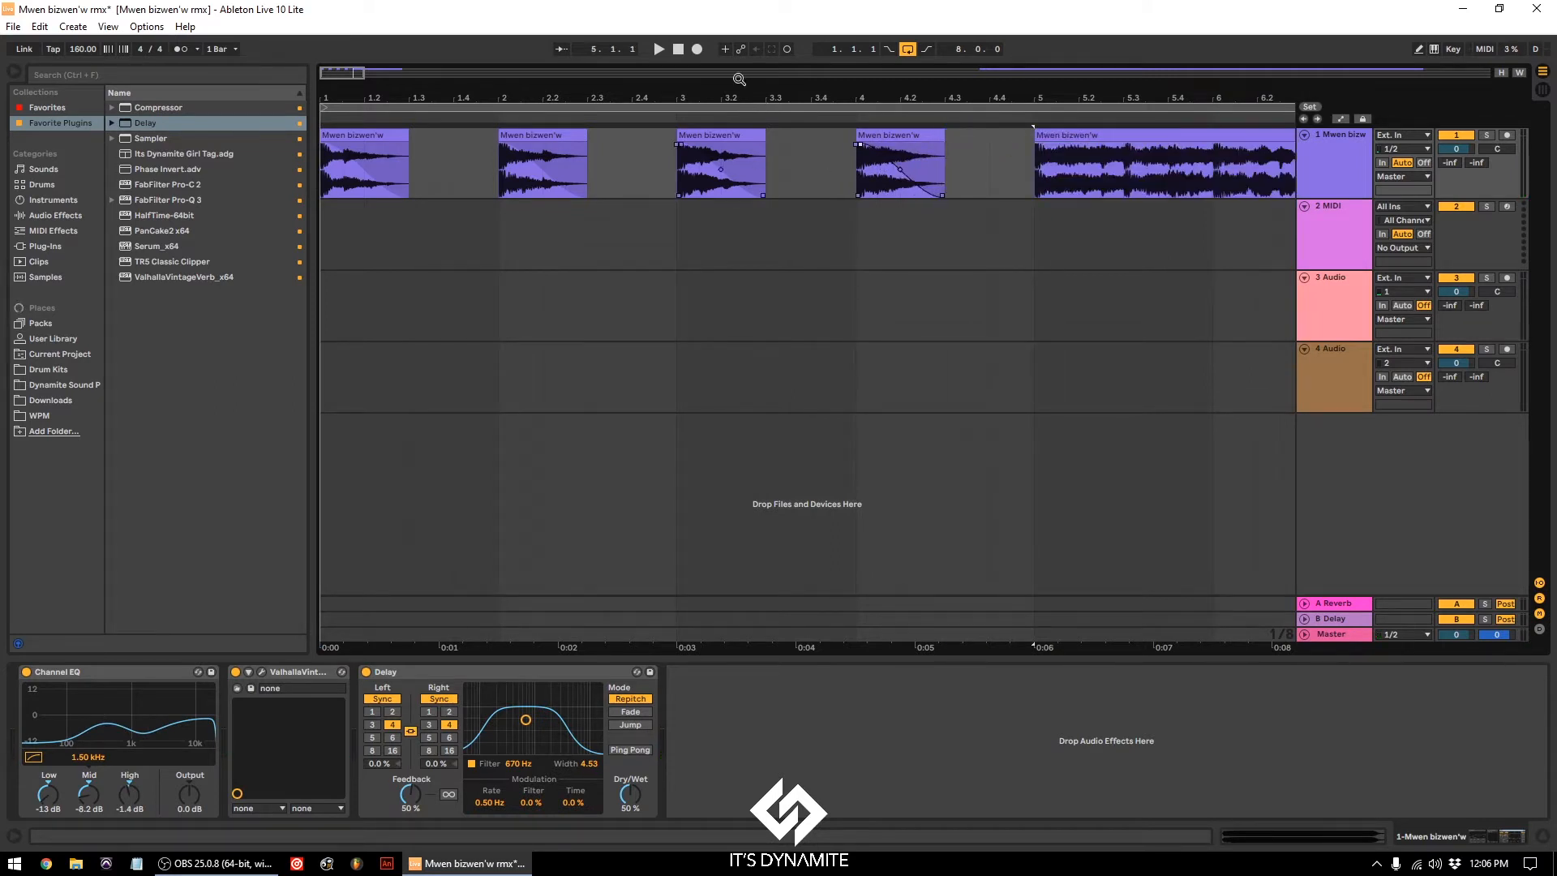
{"action": "left_click", "coordinate": [678, 51]}
{"action": "key", "text": "space"}
Step: Split the sample at 5.3.1, fade out the fifth chop across its full length, and start the remainder at bar 6
{"action": "left_click_drag", "start_coordinate": [492, 99], "coordinate": [490, 89]}
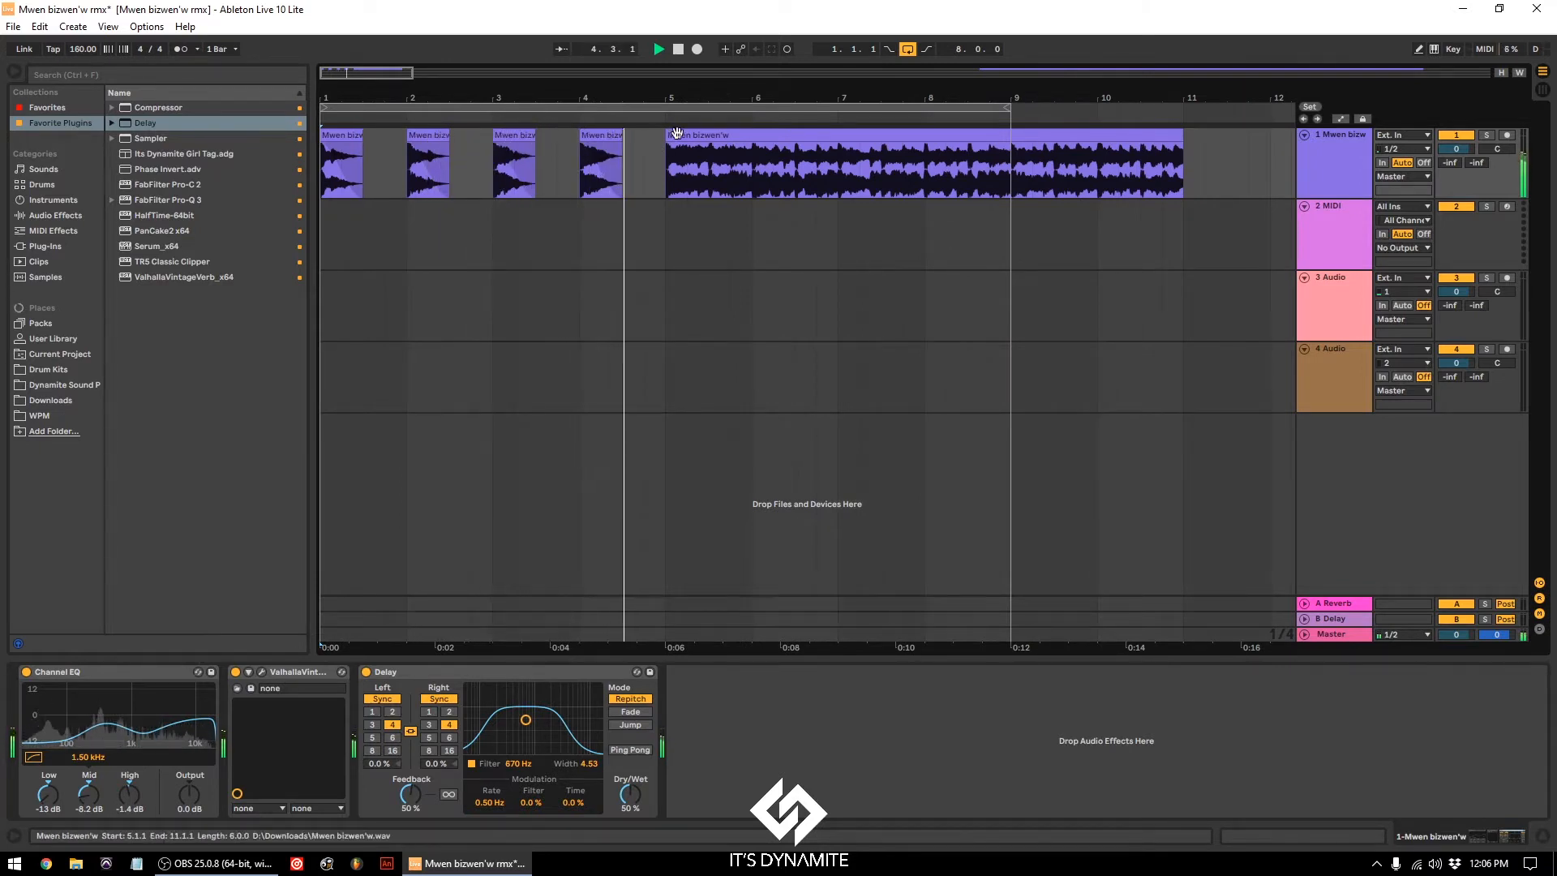
{"action": "left_click", "coordinate": [709, 159]}
{"action": "key", "text": "ctrl+e"}
{"action": "mouse_move", "coordinate": [710, 142]}
{"action": "left_mouse_down"}
{"action": "mouse_move", "coordinate": [752, 136]}
{"action": "mouse_move", "coordinate": [666, 147]}
{"action": "left_mouse_up"}
{"action": "left_click", "coordinate": [754, 152]}
Step: Make faded half-bar chops at bars 6, 7 and 8 the same way, leaving the unchopped remainder at bar 9
{"action": "key", "text": "space"}
{"action": "left_click", "coordinate": [798, 160]}
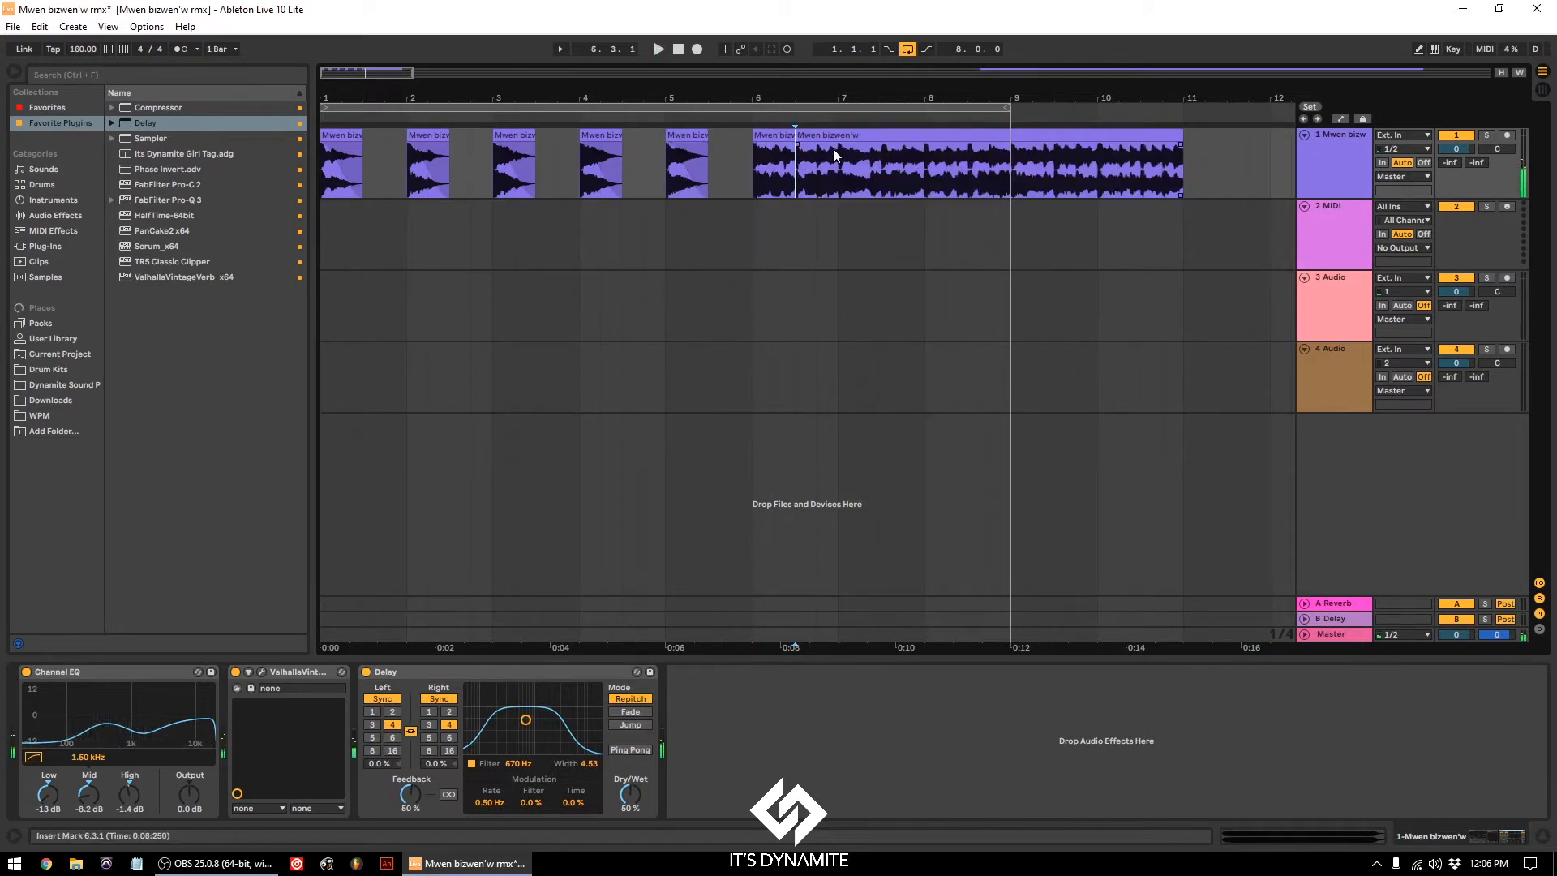
{"action": "left_click", "coordinate": [977, 140]}
{"action": "key", "text": "Delete"}
{"action": "left_click_drag", "start_coordinate": [1010, 154], "coordinate": [754, 146]}
{"action": "left_click", "coordinate": [900, 136]}
{"action": "key", "text": "Delete"}
{"action": "left_click", "coordinate": [813, 133]}
{"action": "key", "text": "Delete"}
Step: Play the chopped sample from the start and select the first track from 1.1.1 to 9.1.1
{"action": "left_click", "coordinate": [679, 49]}
{"action": "key", "text": "space"}
{"action": "left_click", "coordinate": [679, 50]}
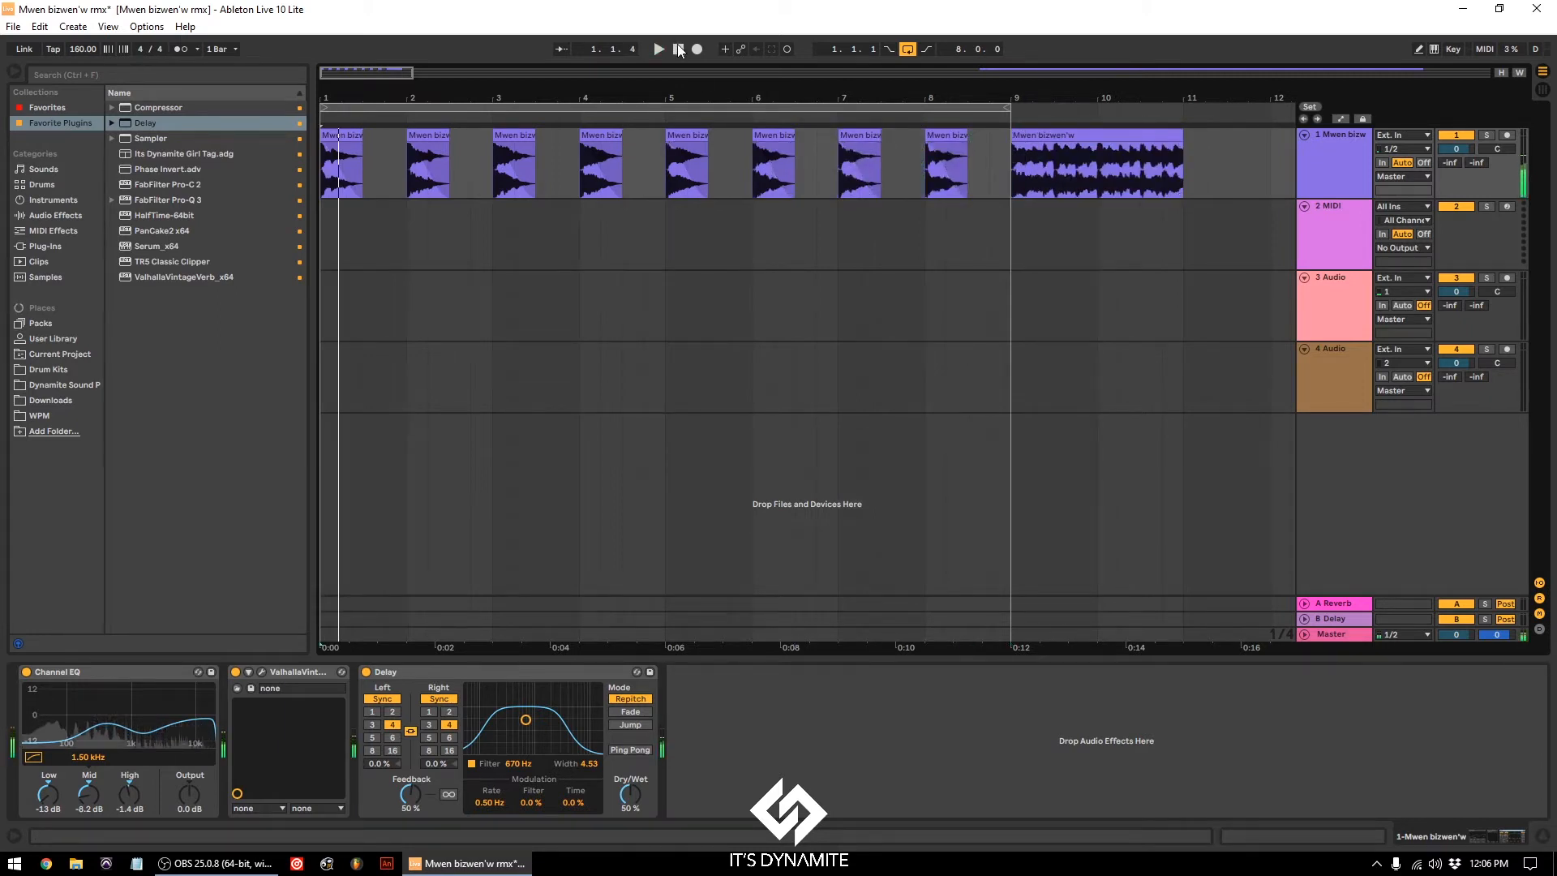
{"action": "key", "text": "space"}
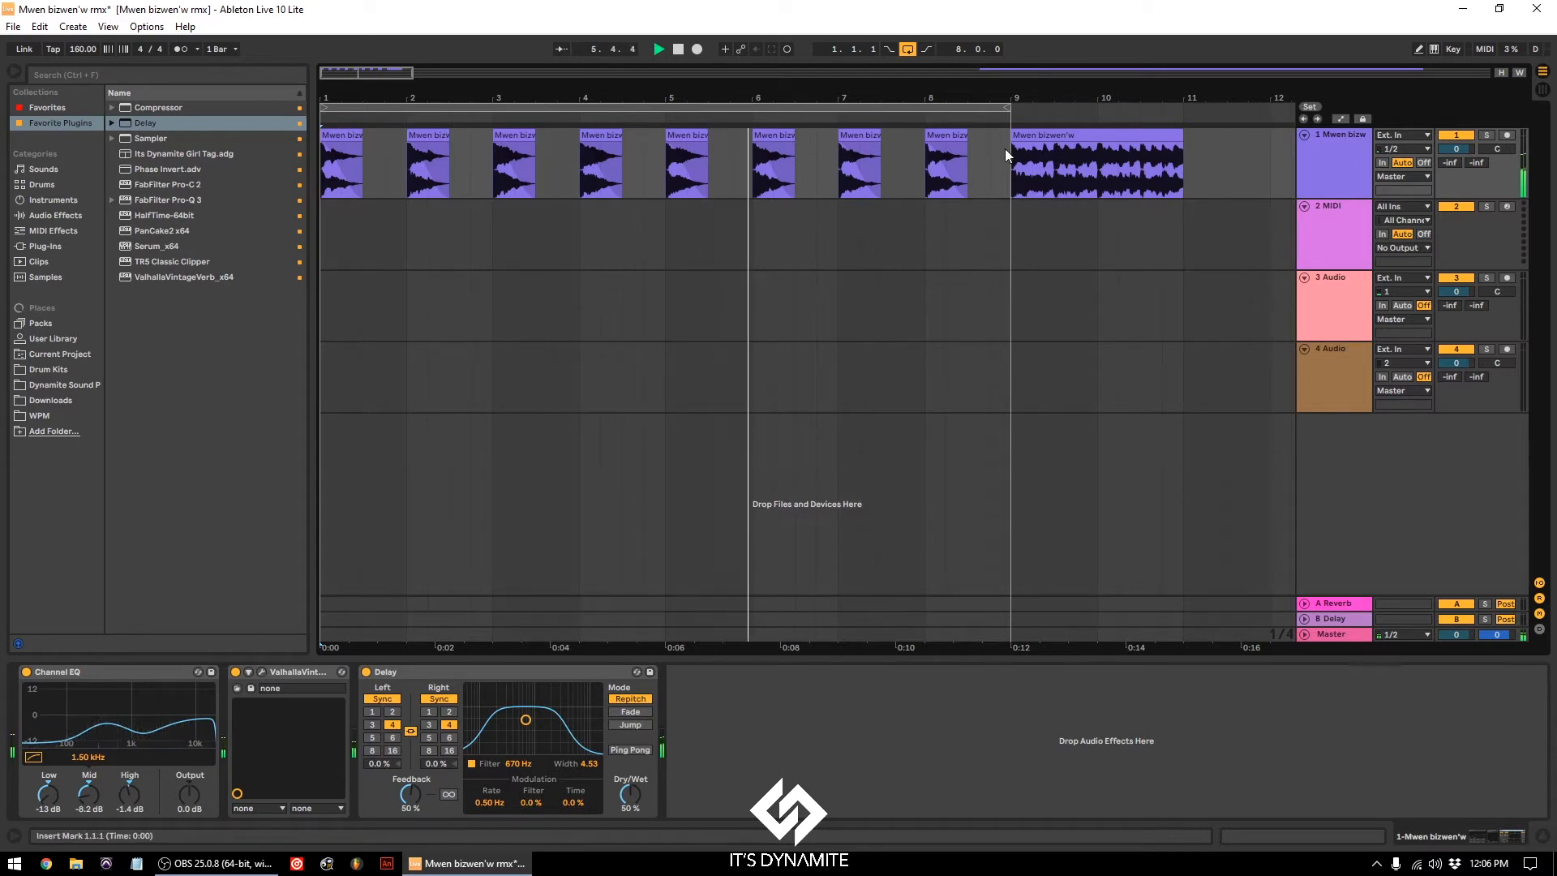
{"action": "left_click_drag", "start_coordinate": [1005, 148], "coordinate": [977, 157]}
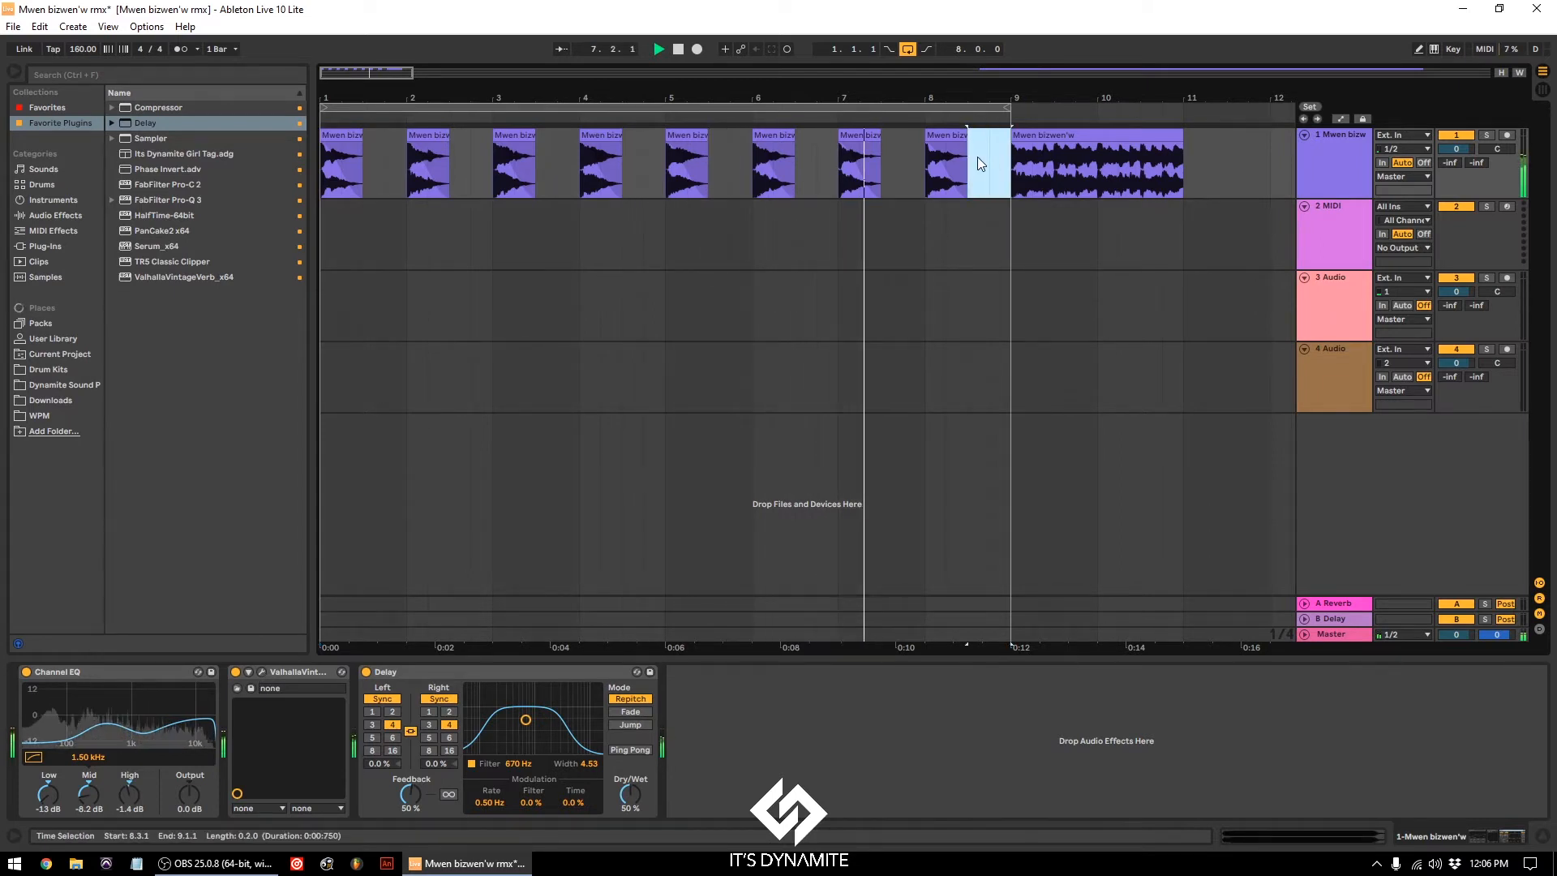
{"action": "left_click_drag", "start_coordinate": [977, 158], "coordinate": [323, 189]}
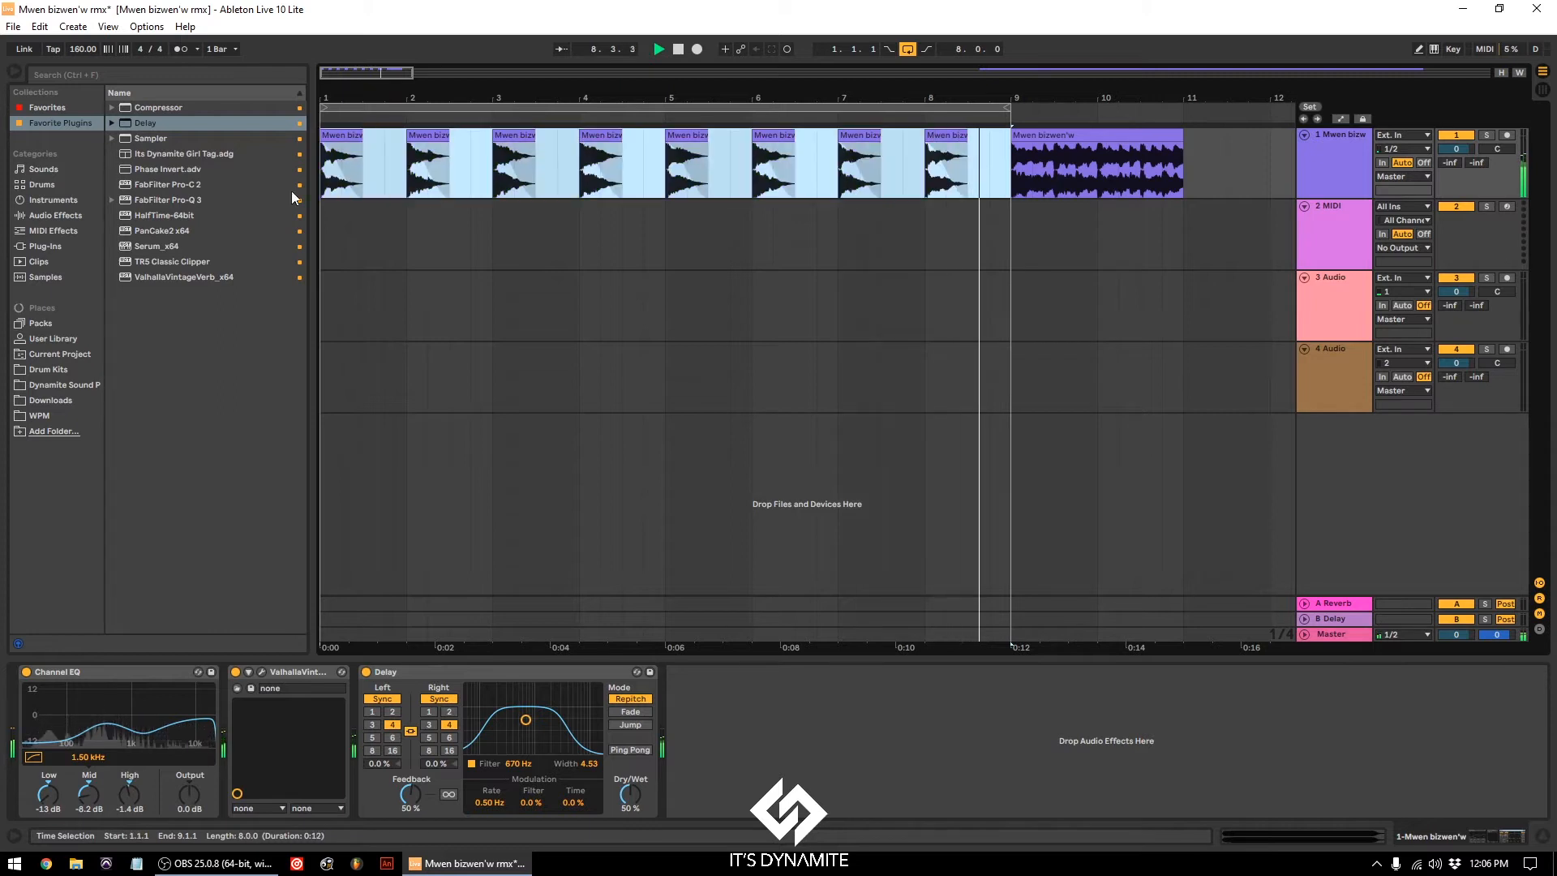
Step: Keep the Delay time at 4 sixteenths after trying 5, enable Ping Pong, and set its filter to 835 Hz with width 2.29
{"action": "left_click", "coordinate": [430, 738]}
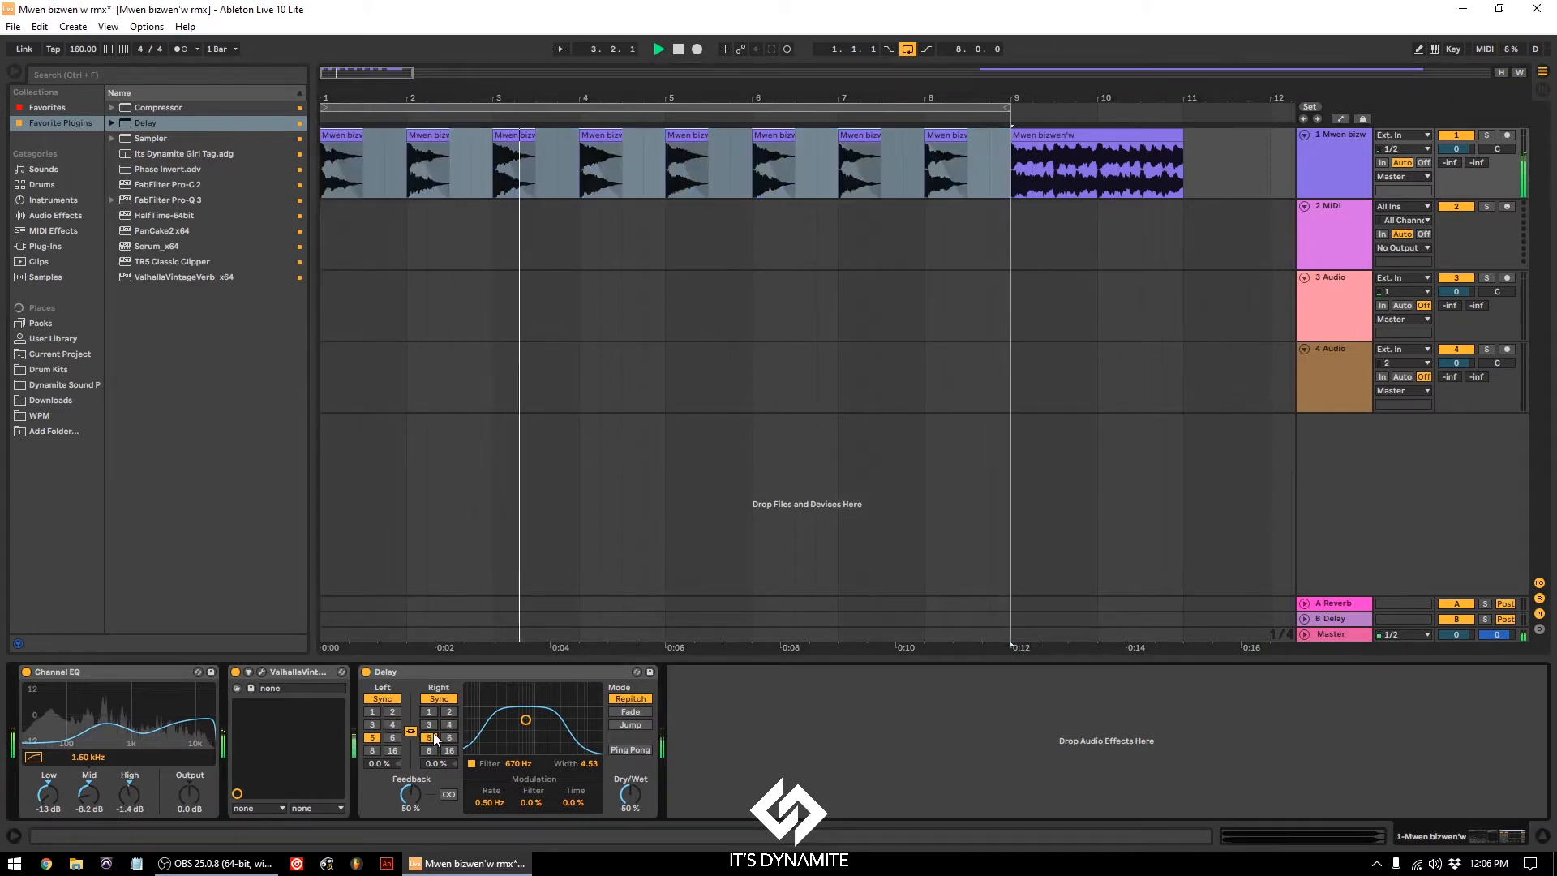
{"action": "left_click", "coordinate": [449, 724]}
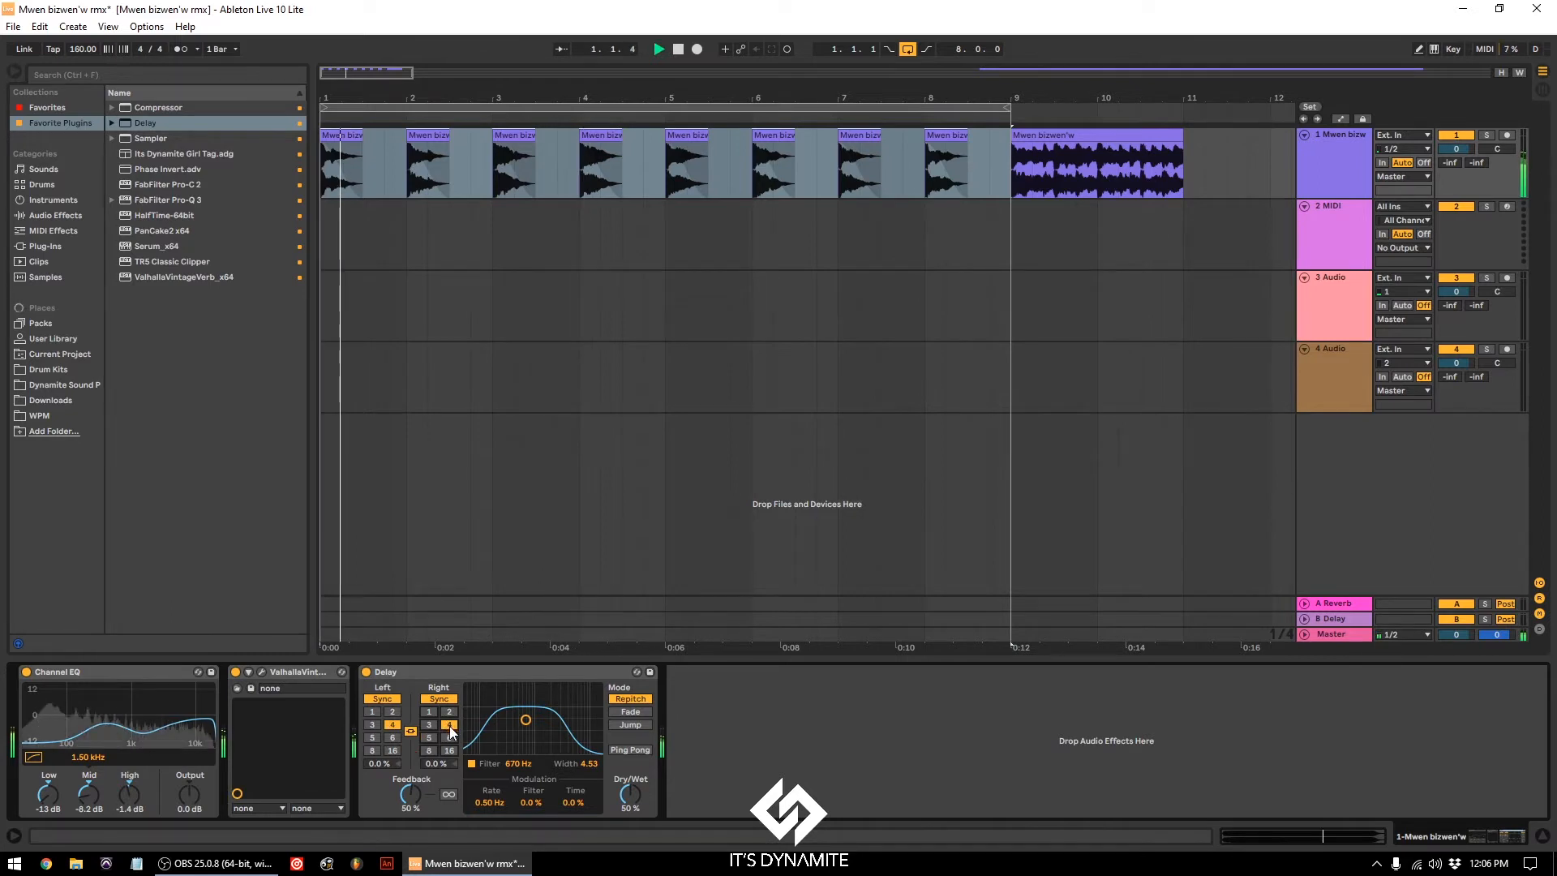
{"action": "left_click", "coordinate": [625, 750]}
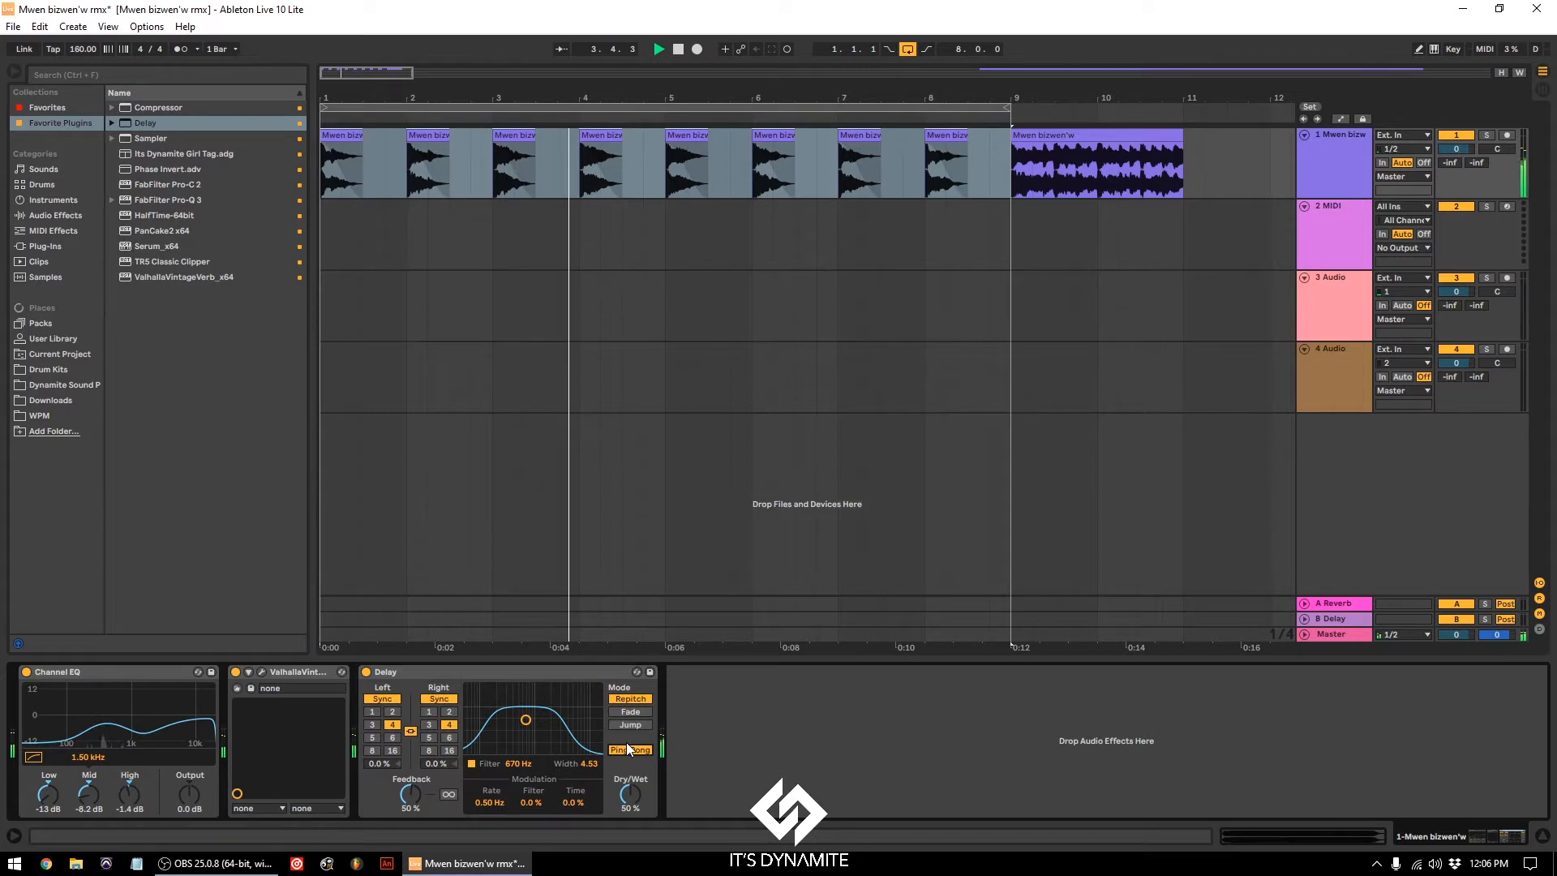
{"action": "left_click_drag", "start_coordinate": [526, 720], "coordinate": [530, 735]}
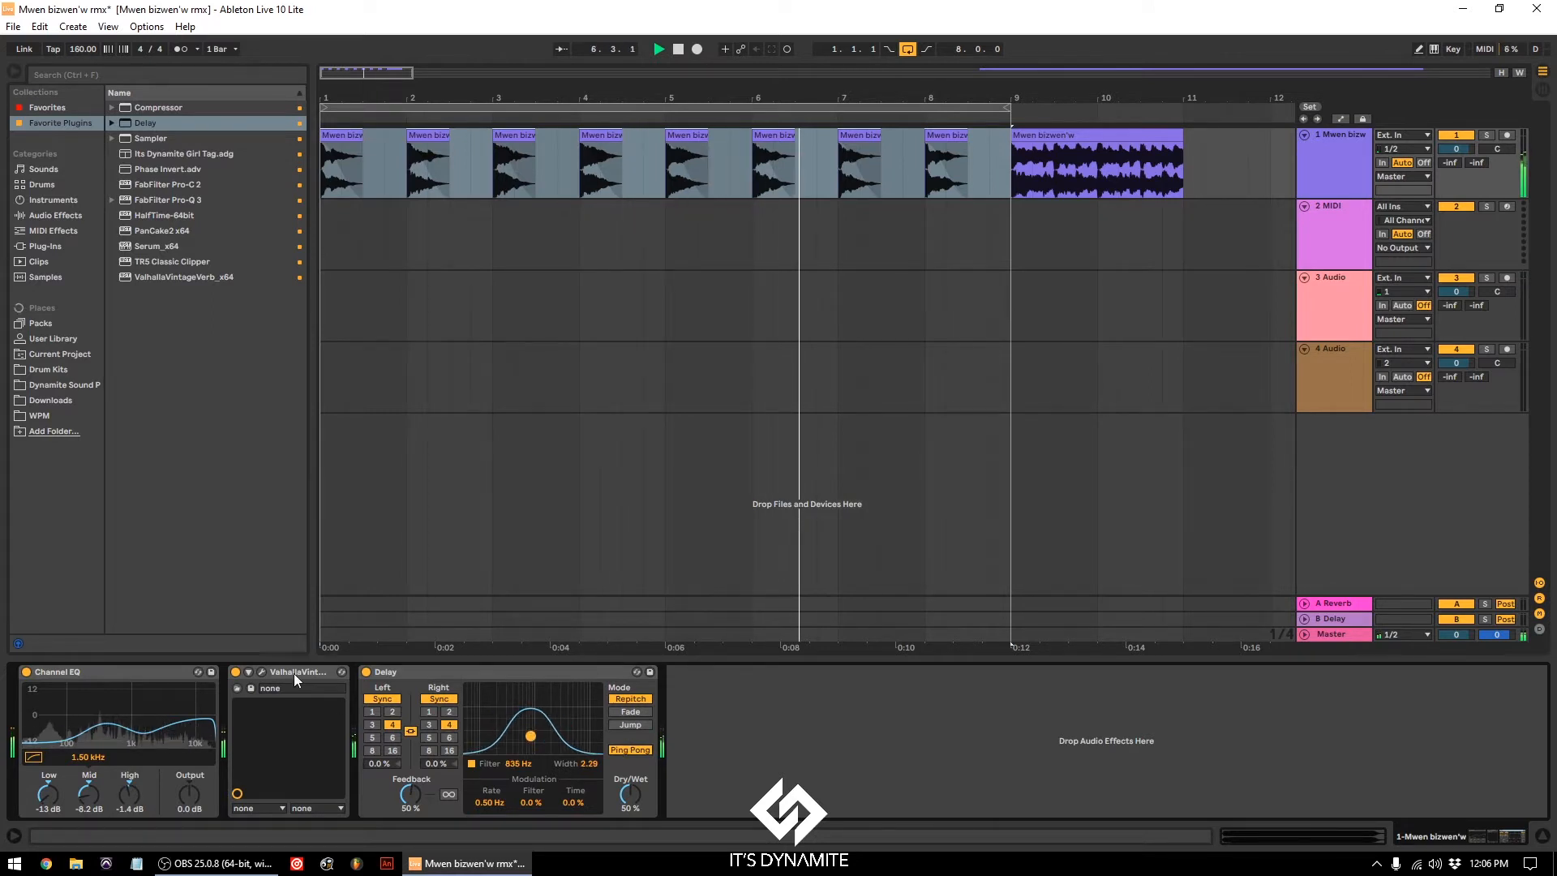
Step: Raise the ValhallaVintageVerb mix to 81.8 % and decay to 3.47 s, close the plug-in, and save the set
{"action": "left_click", "coordinate": [261, 673]}
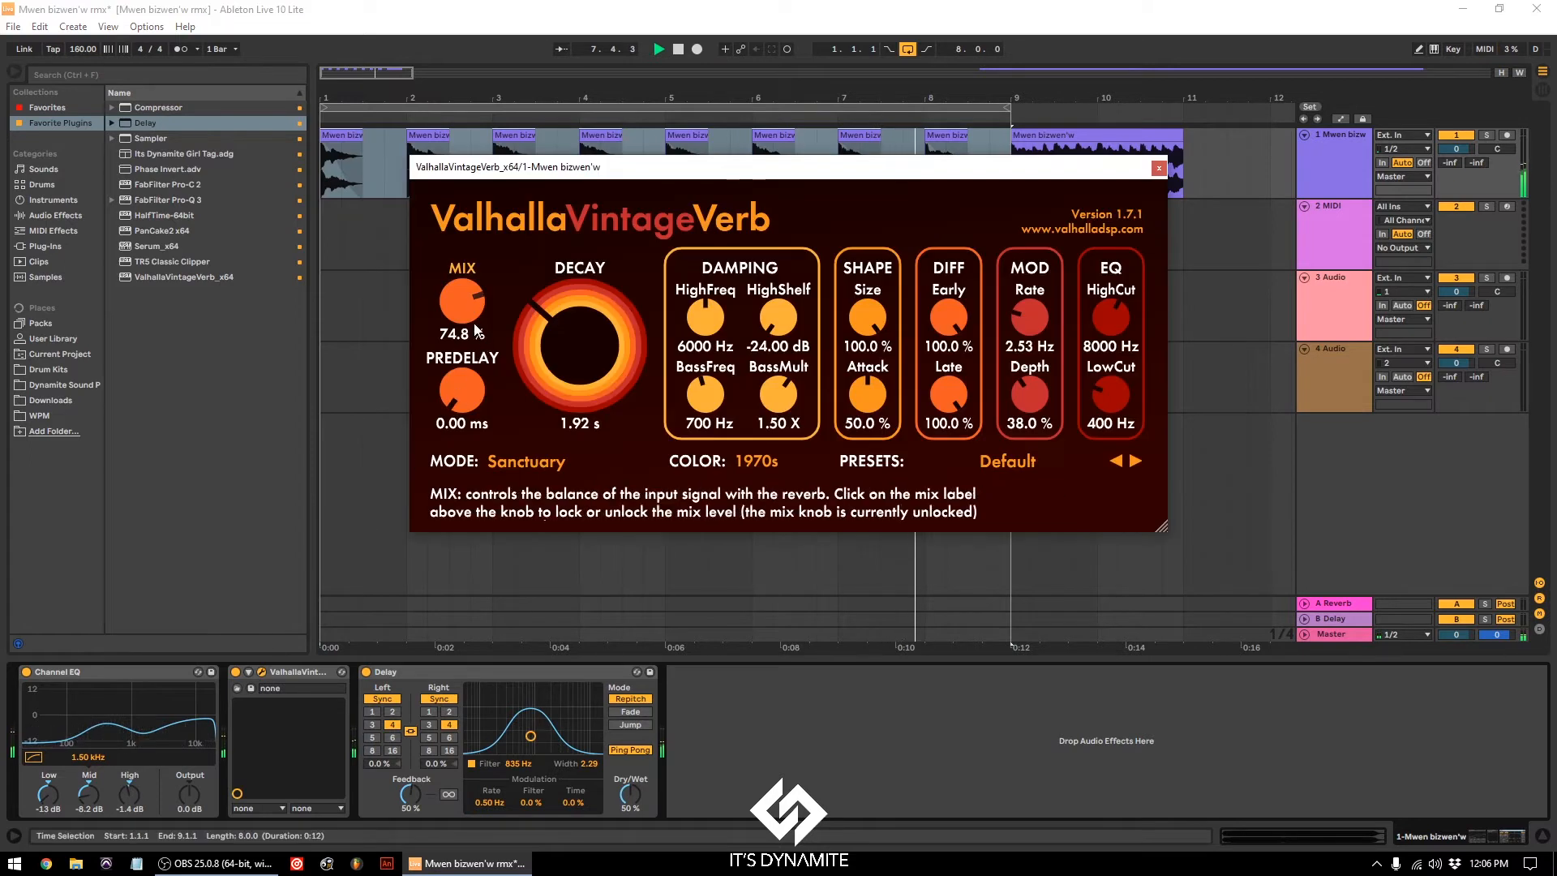
{"action": "scroll", "coordinate": [467, 297], "scroll_direction": "up", "scroll_amount": 3}
{"action": "scroll", "coordinate": [576, 329], "scroll_direction": "up", "scroll_amount": 5}
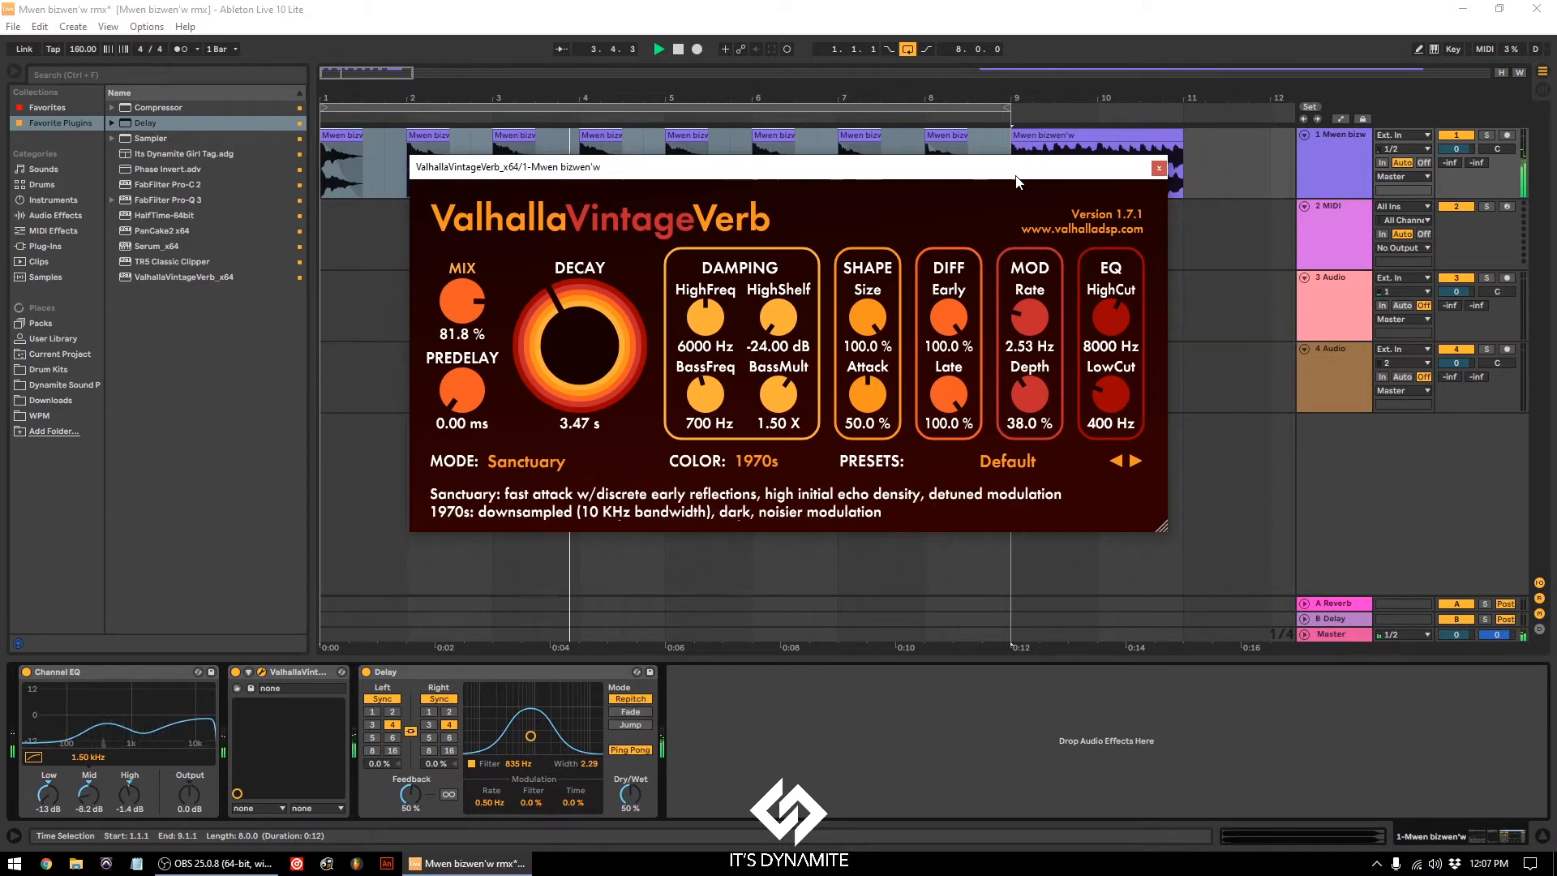
{"action": "left_click", "coordinate": [1160, 168]}
{"action": "key", "text": "ctrl+s"}
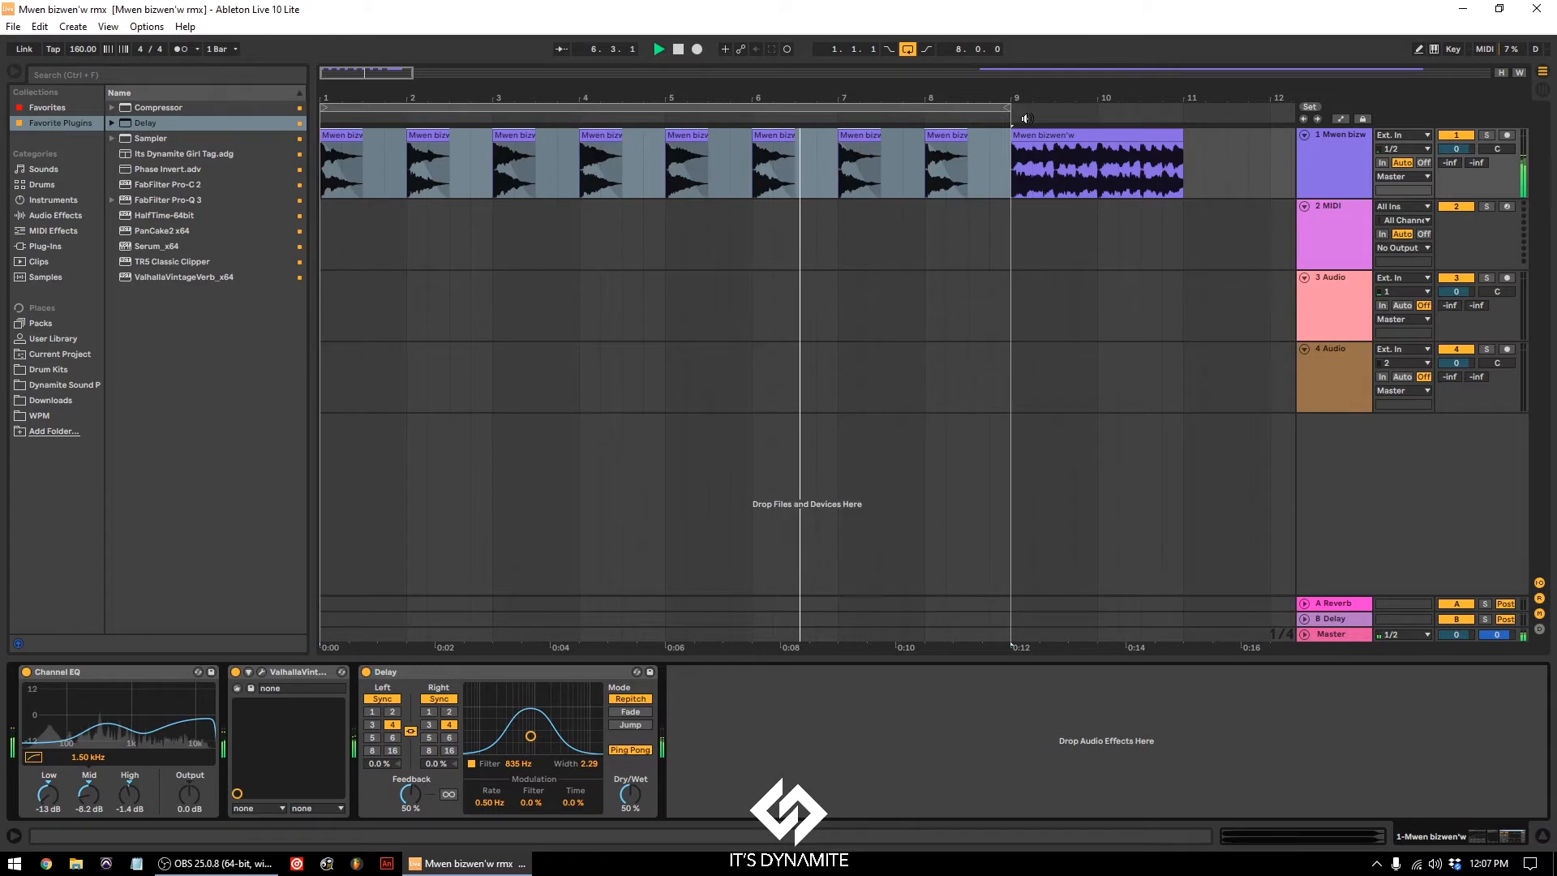
Step: Try transposing the chops in bars 1 to 8 to -2 st while listening, and restore them to -1 st
{"action": "left_click", "coordinate": [1012, 168], "text": "shift"}
{"action": "left_click", "coordinate": [1012, 216]}
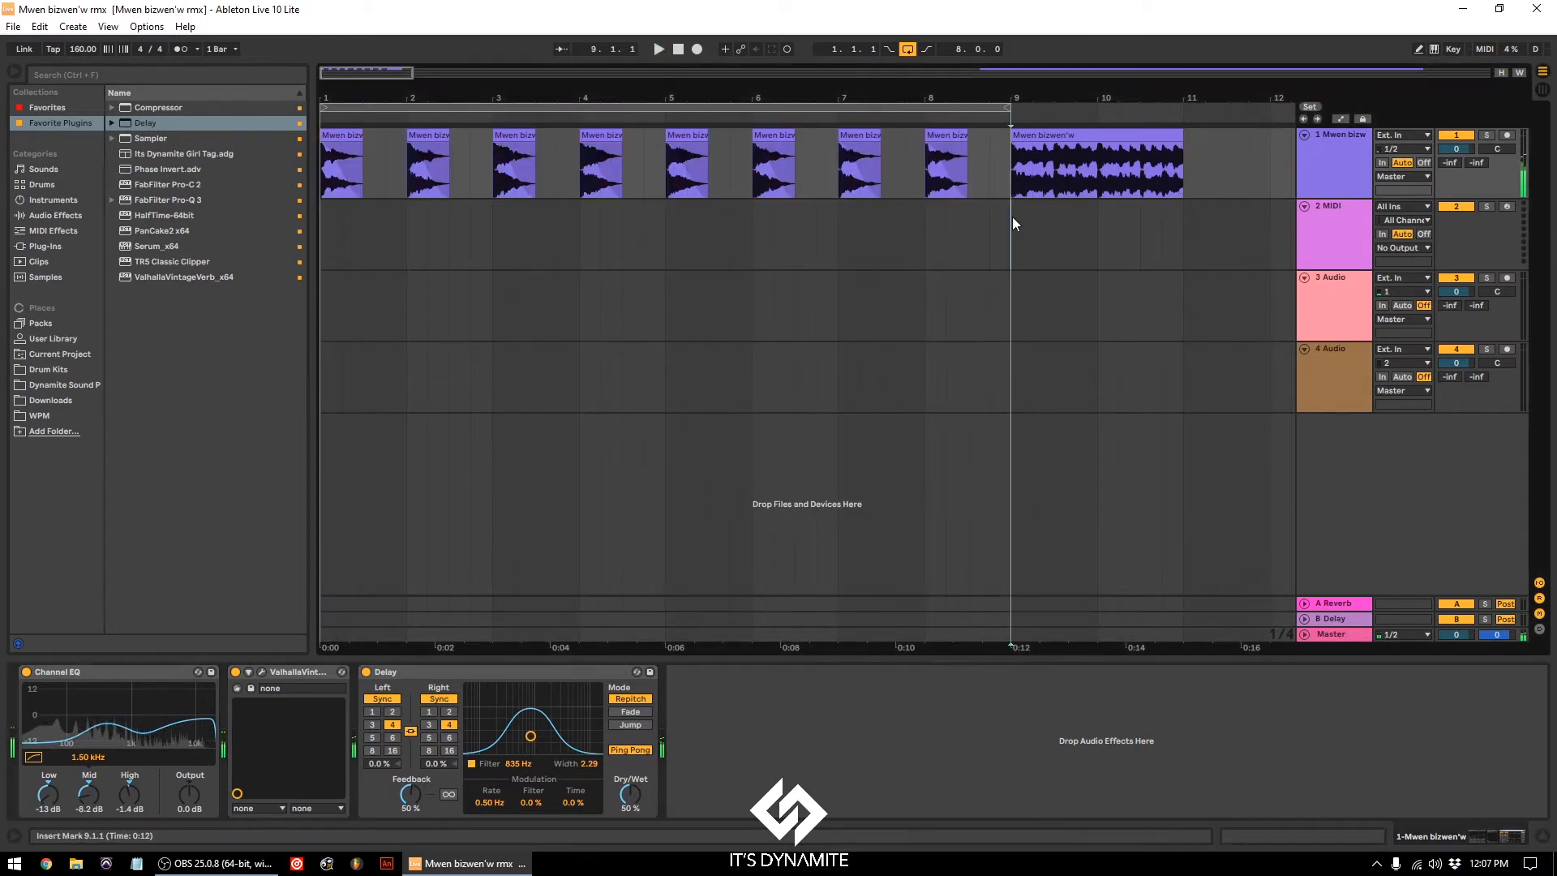
{"action": "left_click", "coordinate": [1012, 157]}
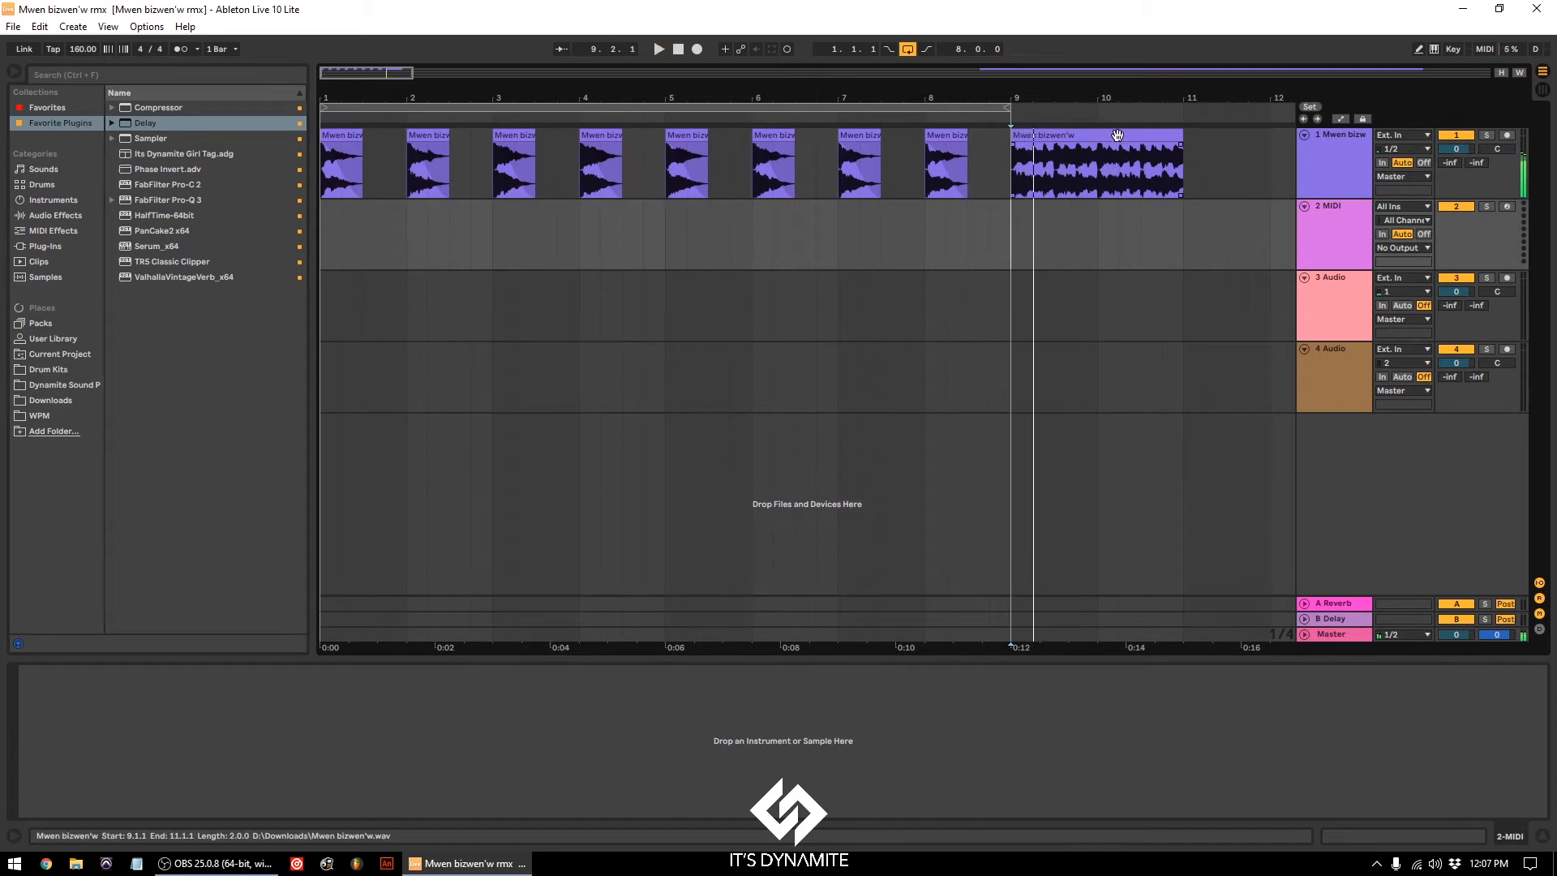
{"action": "left_click_drag", "start_coordinate": [1008, 154], "coordinate": [287, 193]}
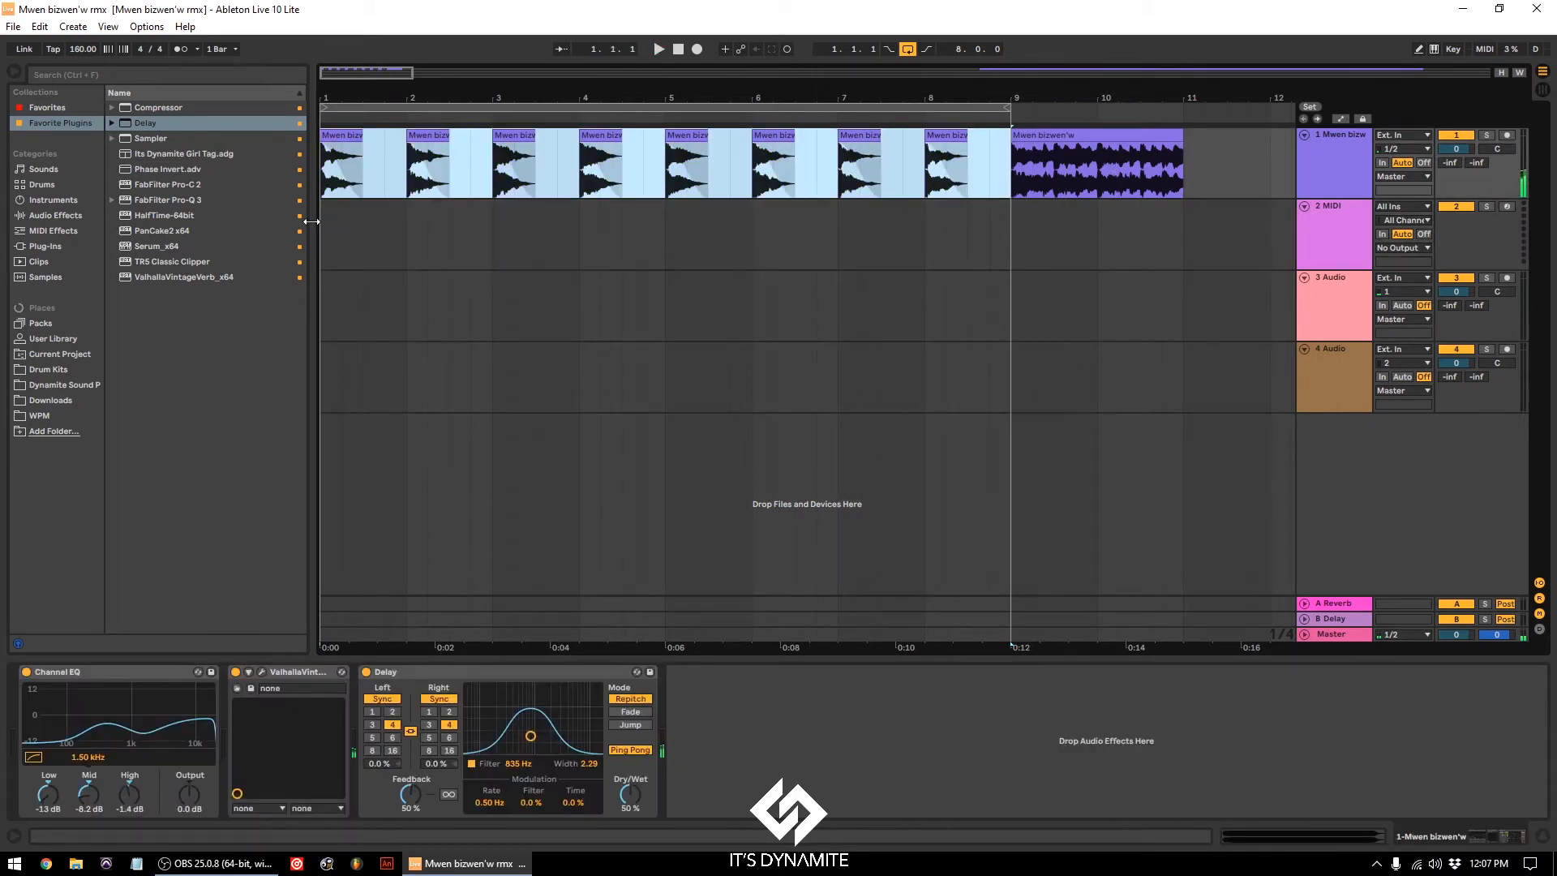
{"action": "key", "text": "space"}
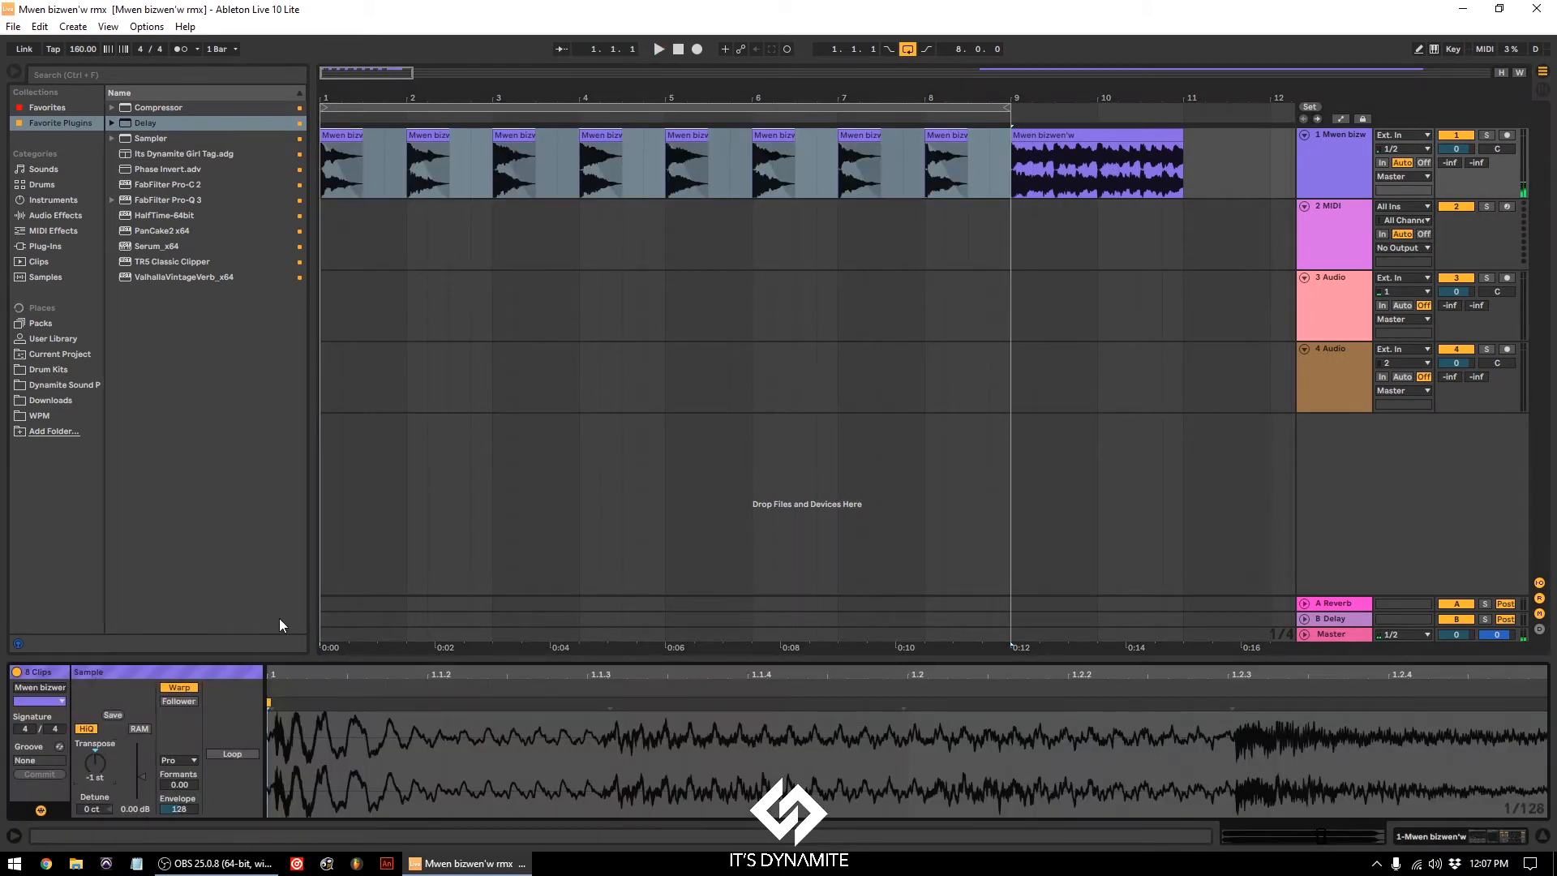
{"action": "key", "text": "Down"}
{"action": "key", "text": "space"}
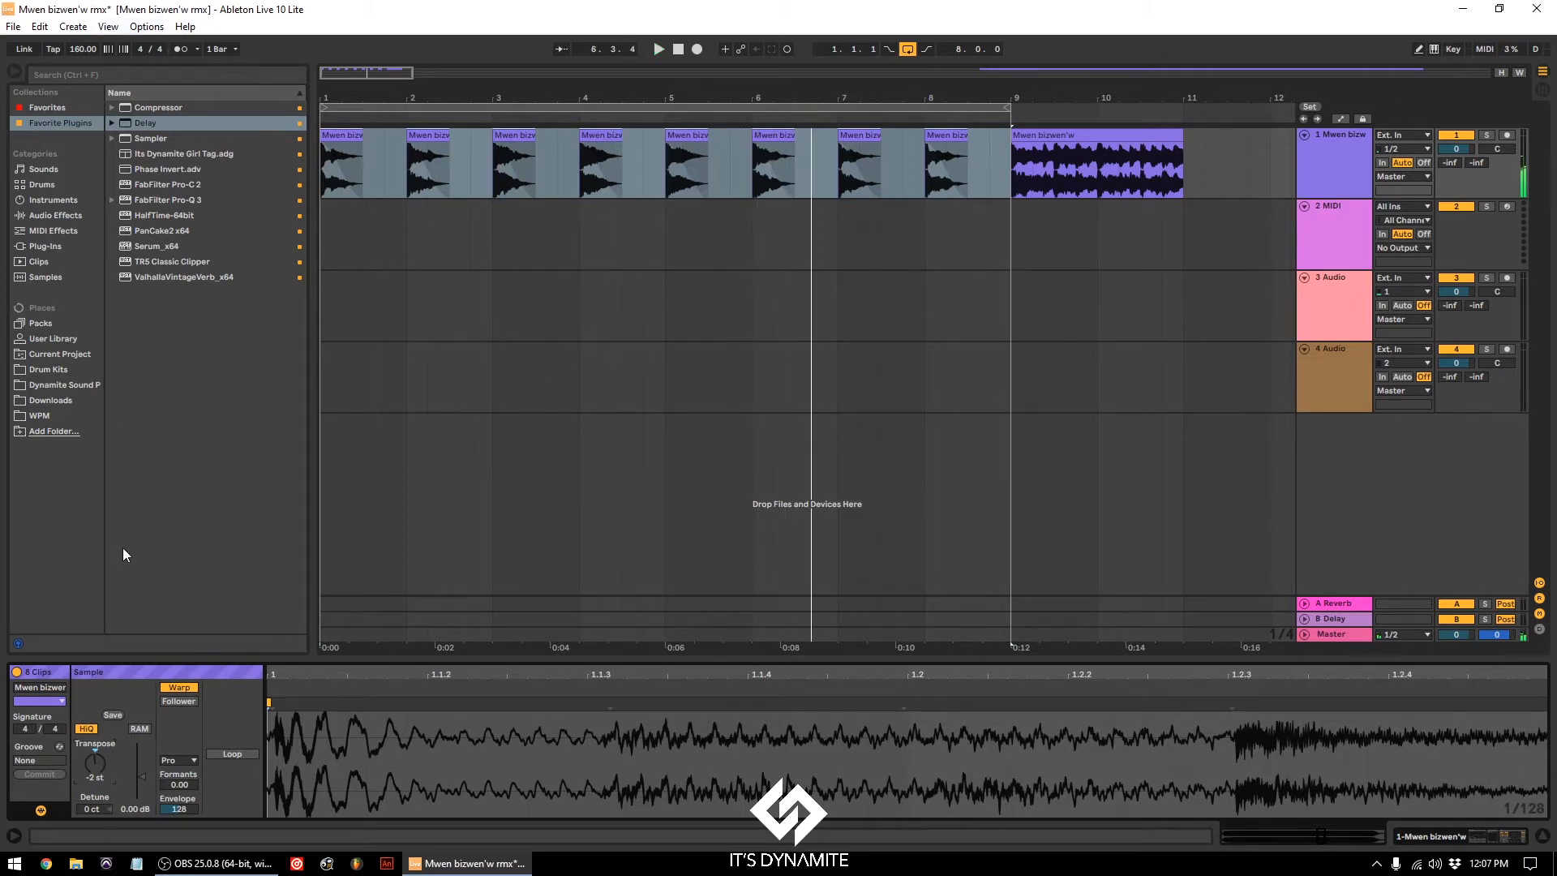
{"action": "left_click_drag", "start_coordinate": [90, 762], "coordinate": [90, 756]}
Step: Browse the Dynamite Sound Pack kits to the Percs folder of the Jersey Club Essential Drum Kit, widening the browser for full names
{"action": "left_click", "coordinate": [65, 385]}
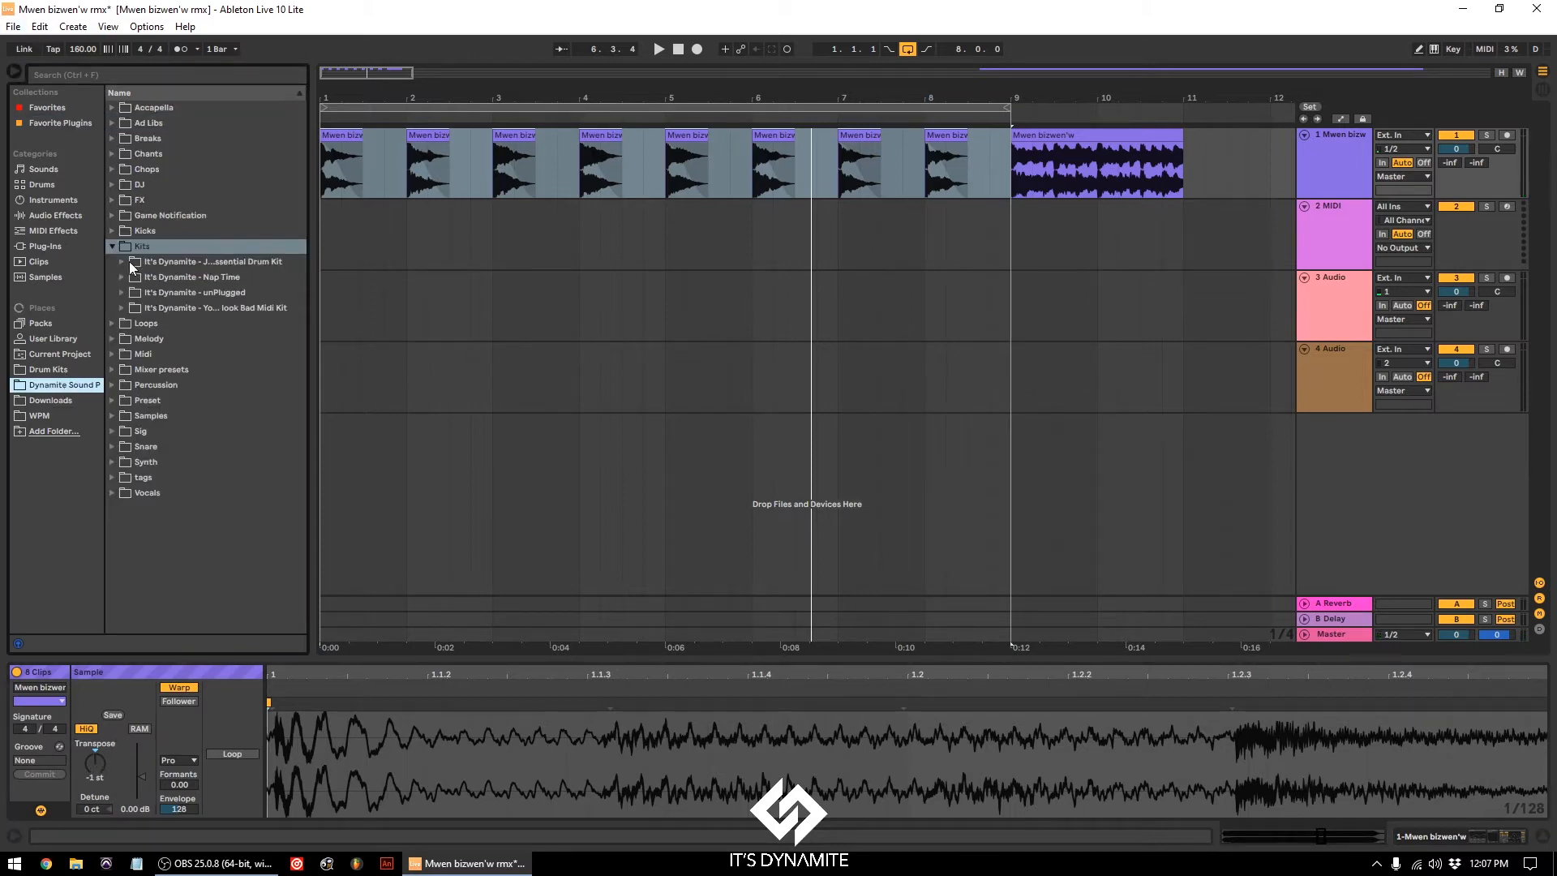
{"action": "left_click", "coordinate": [121, 263]}
{"action": "left_click", "coordinate": [132, 338]}
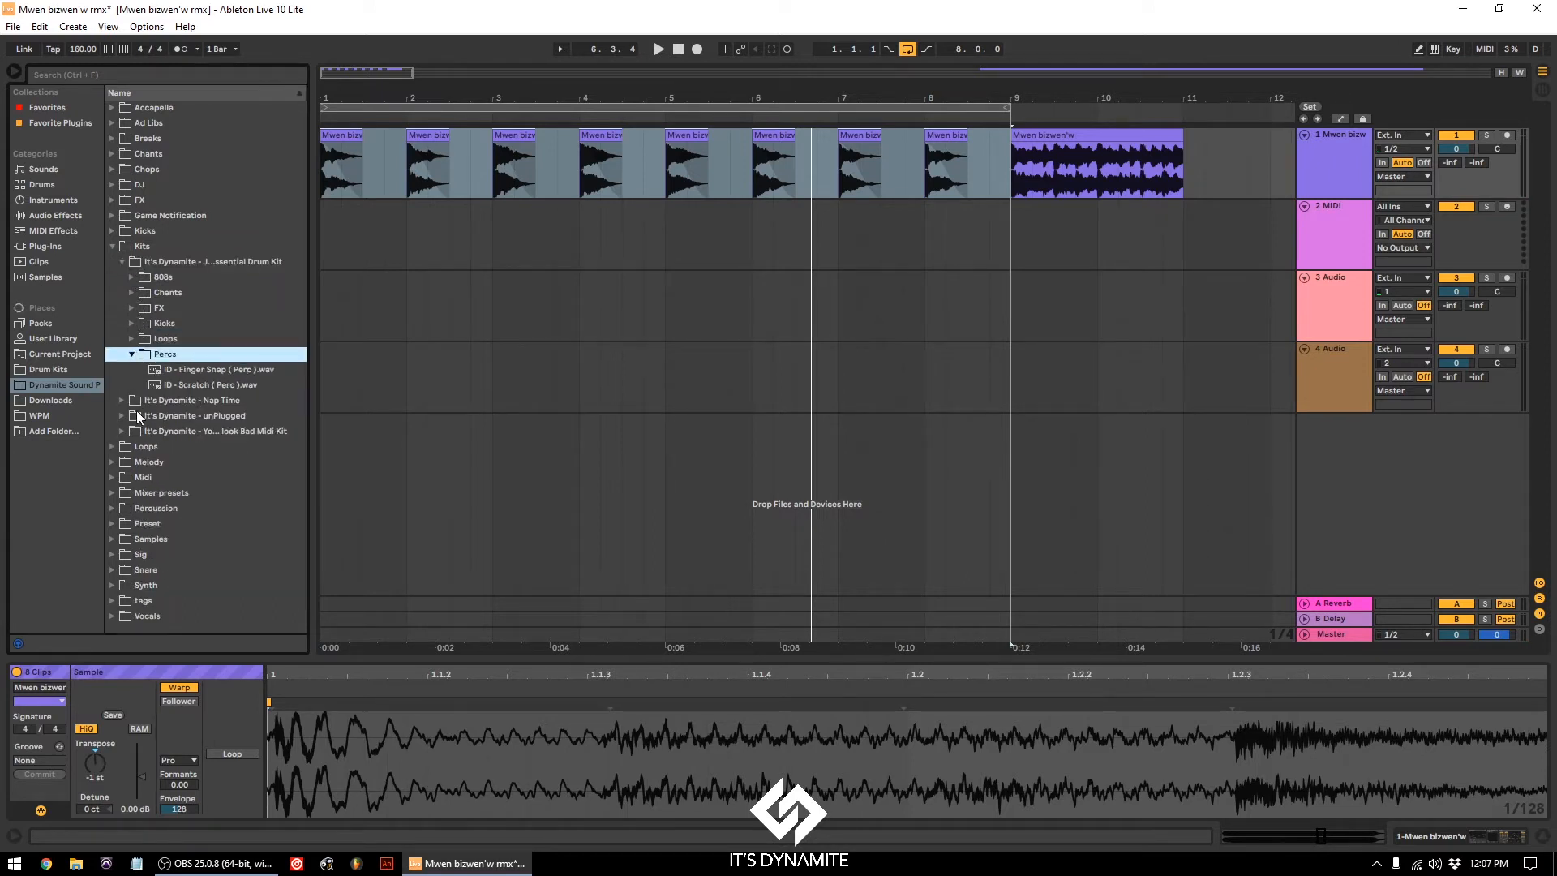
{"action": "key", "text": "space"}
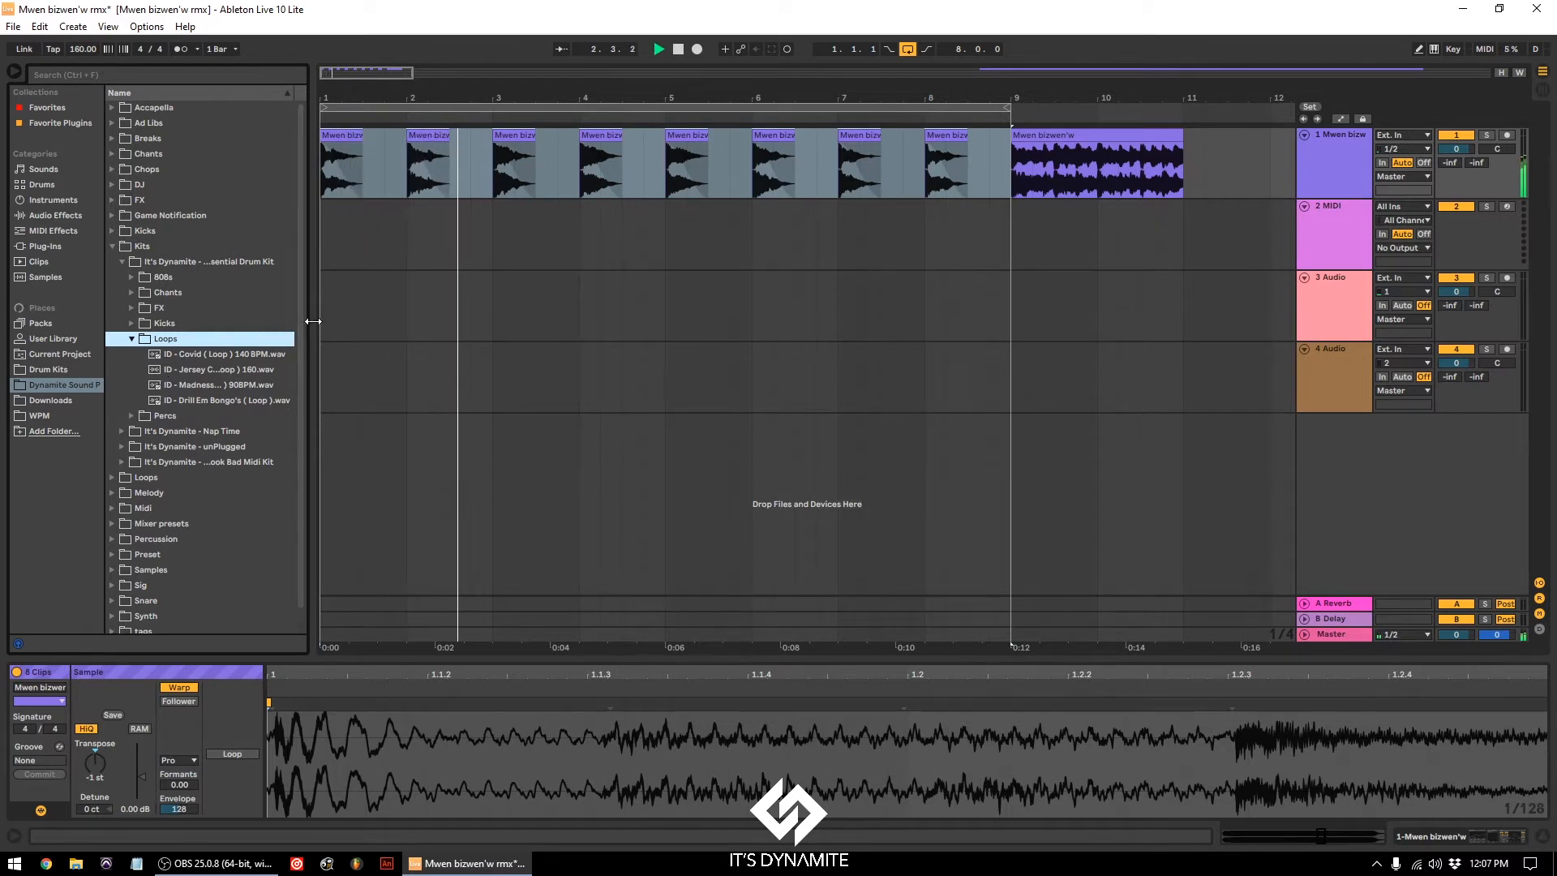
{"action": "left_click_drag", "start_coordinate": [306, 323], "coordinate": [342, 326]}
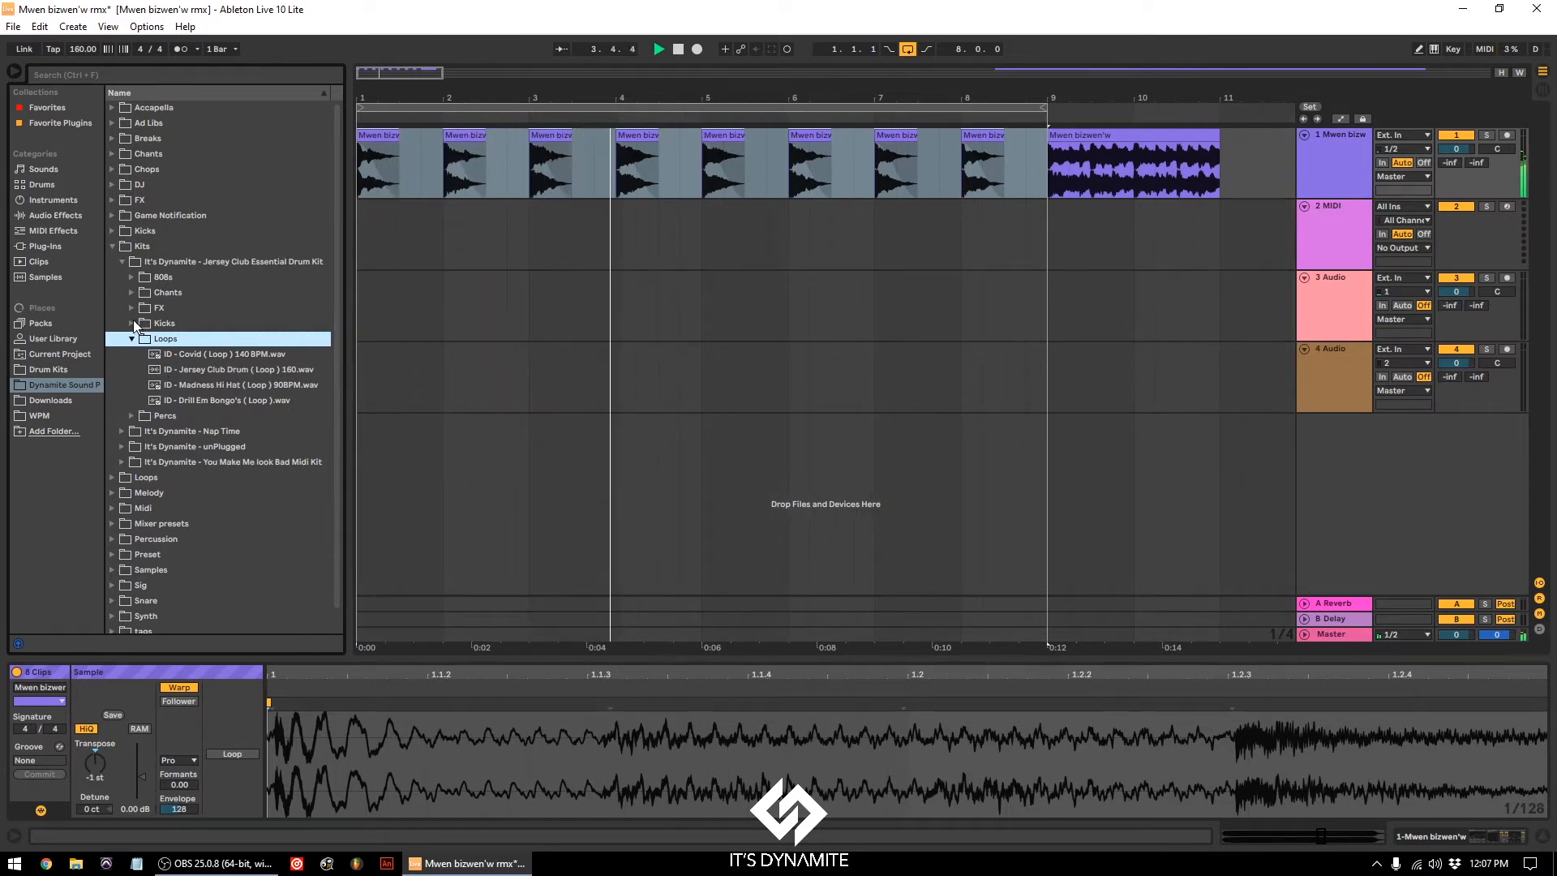
{"action": "left_click", "coordinate": [122, 417]}
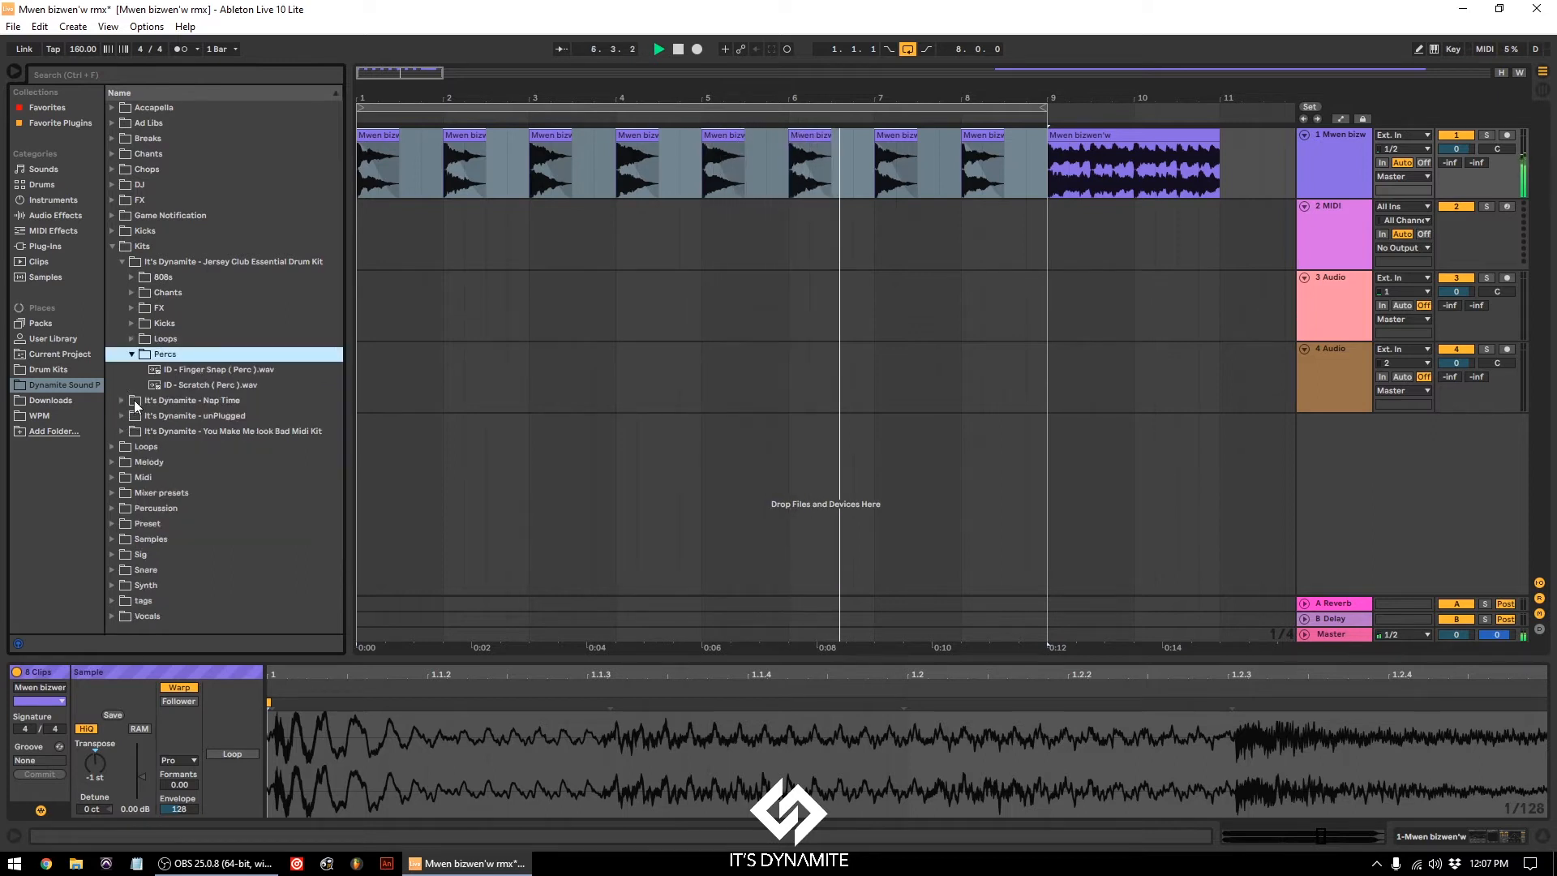
Step: Place the ID - Finger Snap sample at bar 1 on the second track, trim it to 1.3.1, duplicate it, and play
{"action": "left_click_drag", "start_coordinate": [163, 370], "coordinate": [395, 208]}
{"action": "key", "text": "space"}
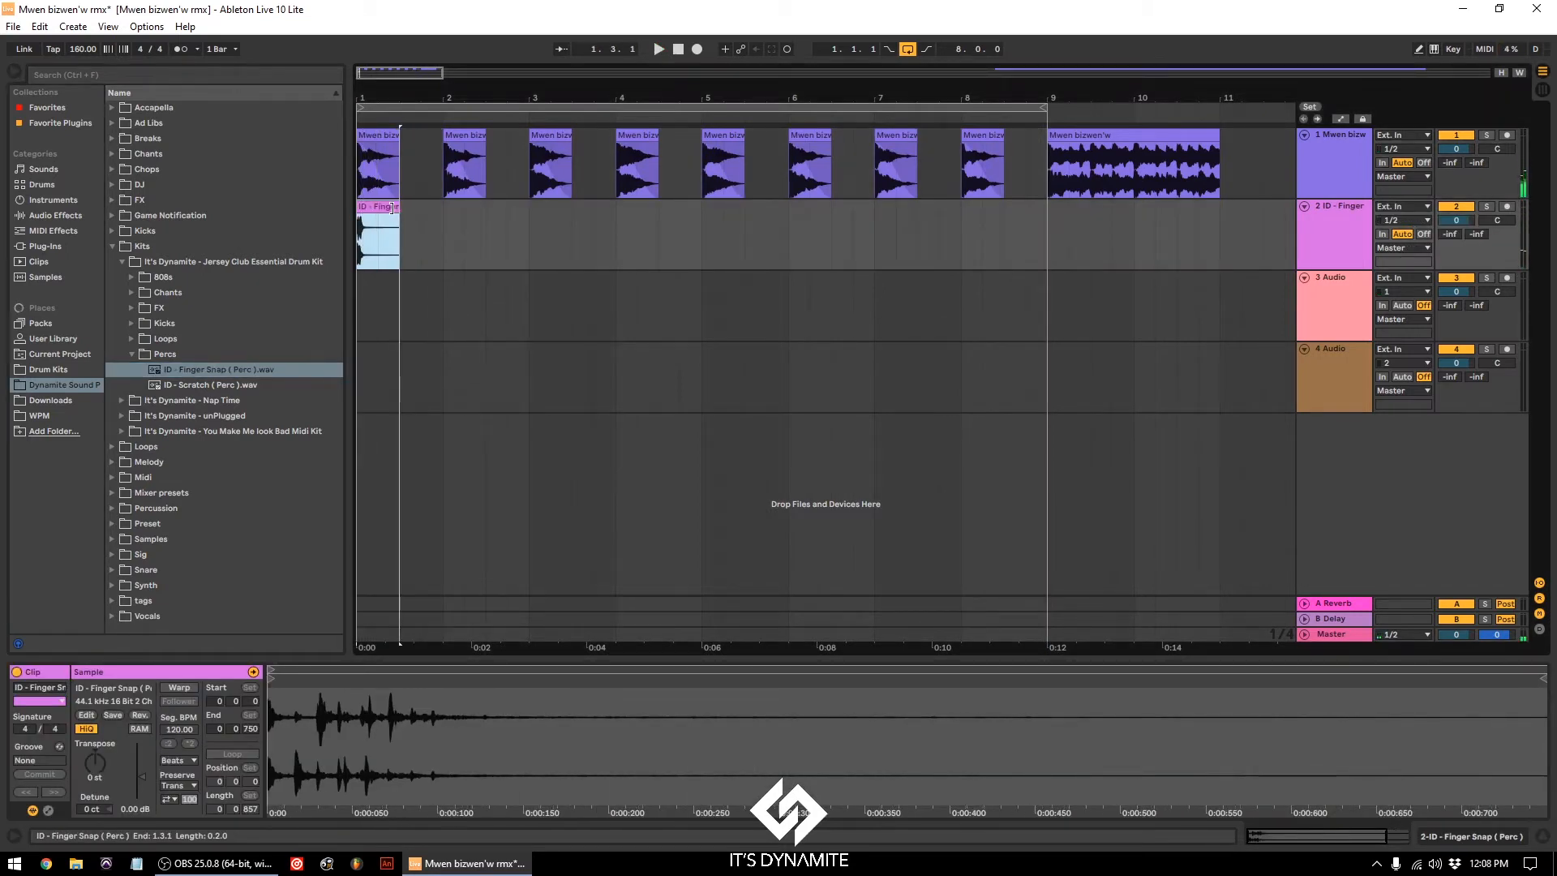
{"action": "key", "text": "ctrl+d"}
{"action": "key", "text": "space"}
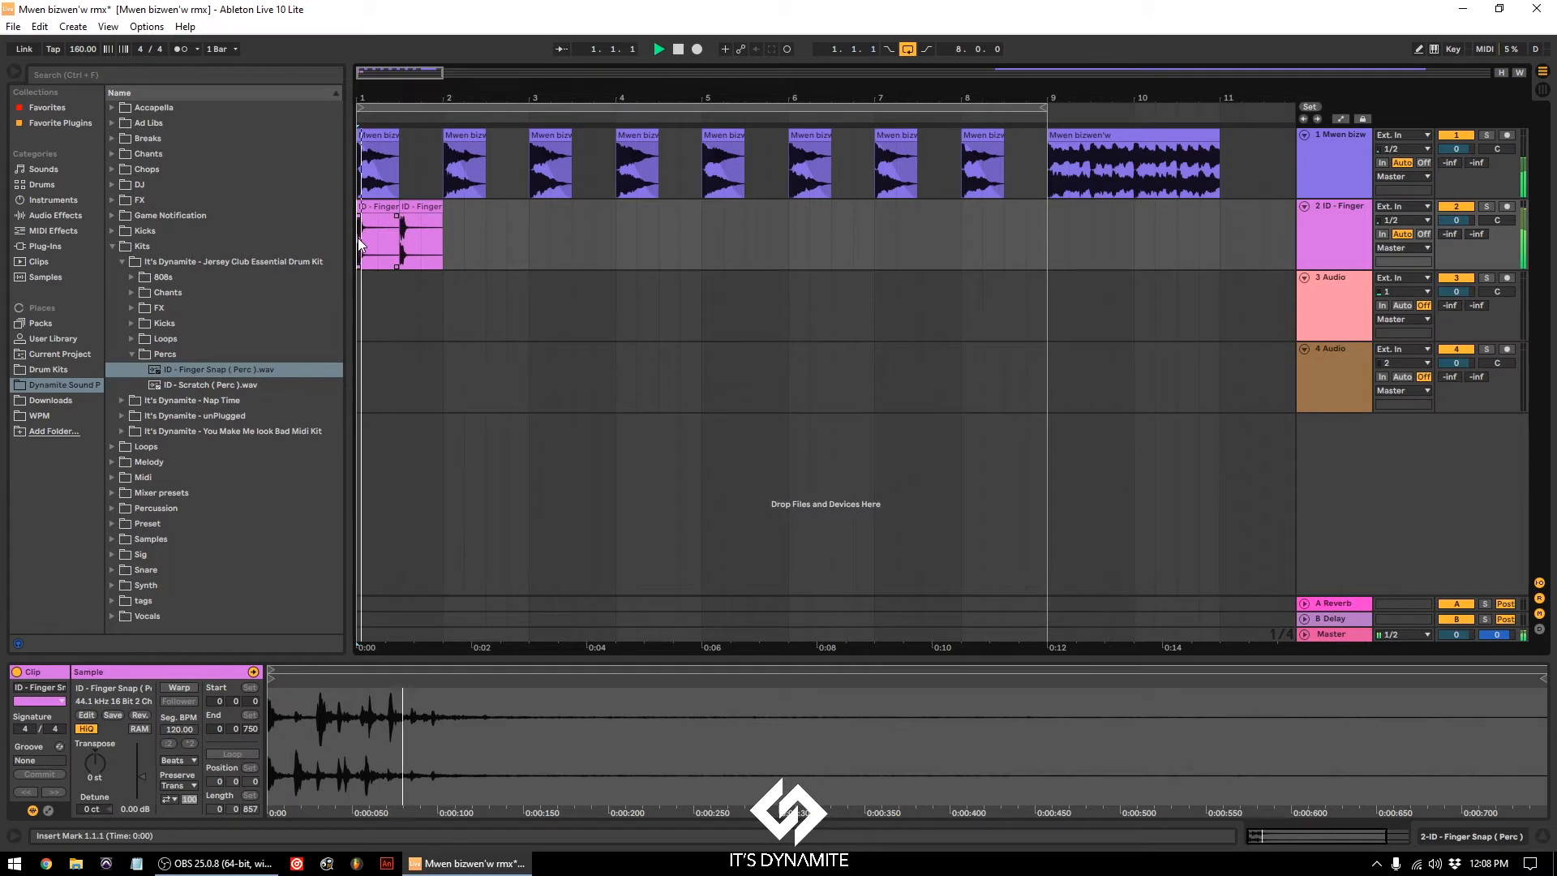
Step: Shorten the finger snap to one beat and duplicate it so a snap falls on every beat of bar 1
{"action": "left_click_drag", "start_coordinate": [370, 98], "coordinate": [393, 119]}
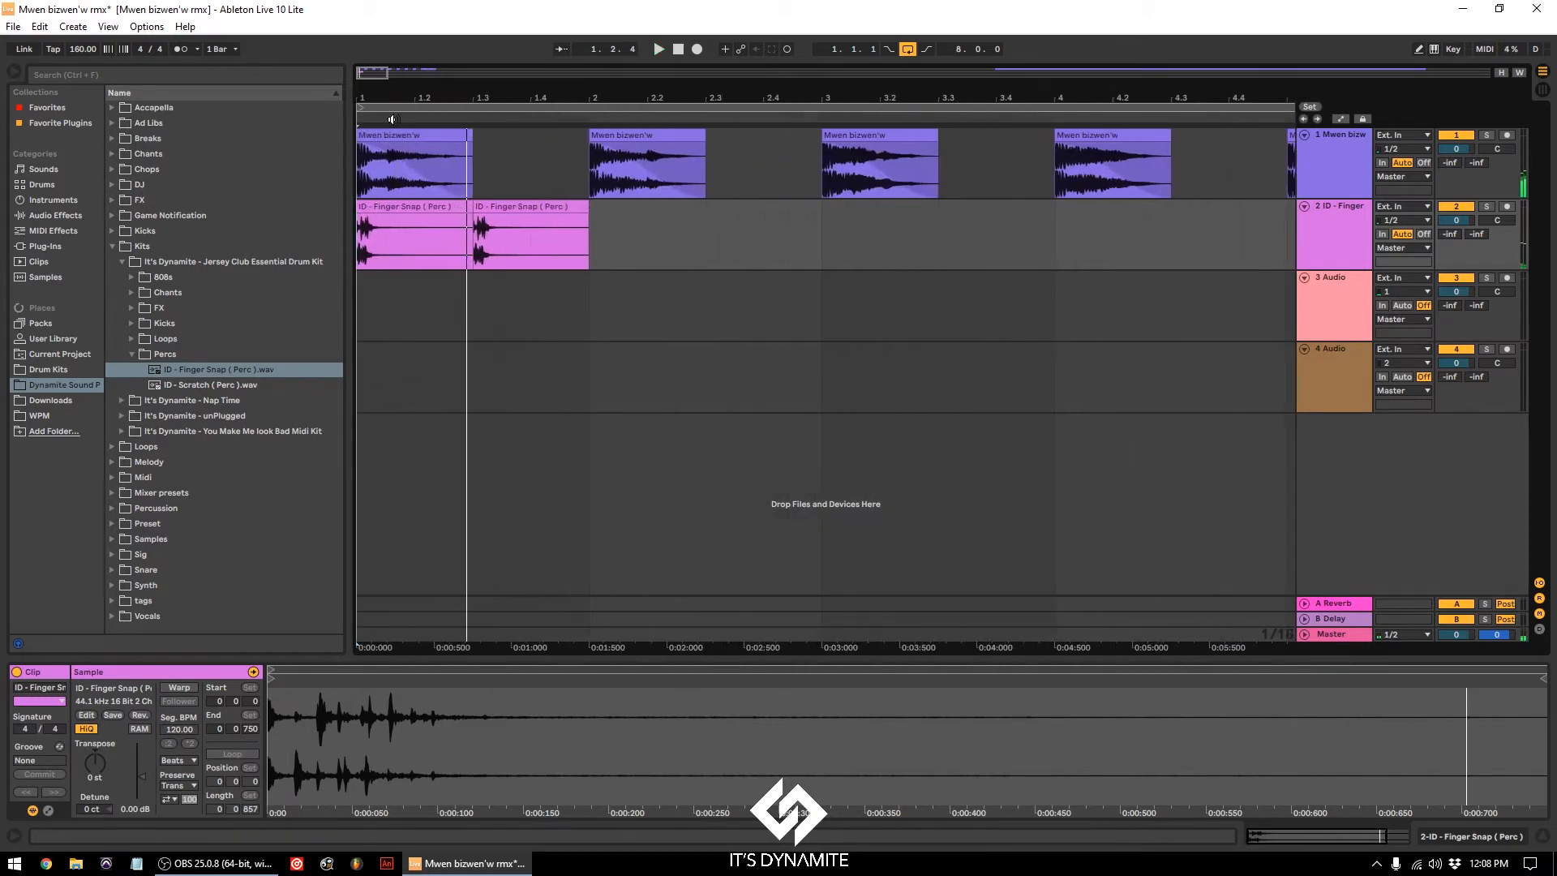
{"action": "left_click_drag", "start_coordinate": [412, 227], "coordinate": [269, 230]}
{"action": "key", "text": "ctrl+d"}
{"action": "key", "text": "ctrl+d"}
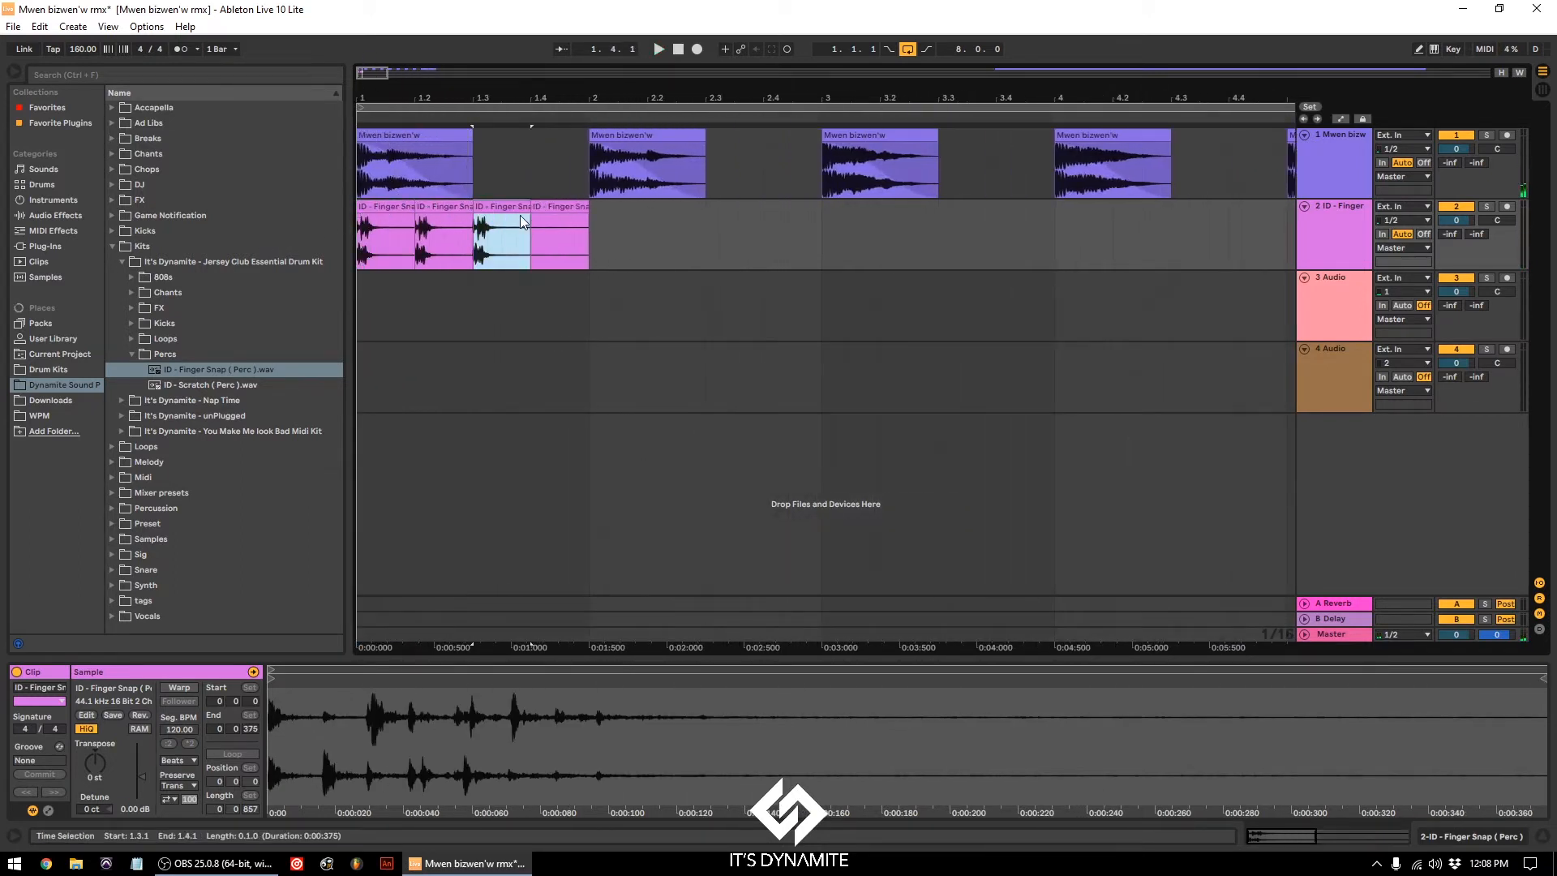
Step: Rearrange the later snaps to hit at 1.3.1, 1.3.4 and 1.4.3, duplicate the one-bar pattern into bar 2, and play it
{"action": "left_click_drag", "start_coordinate": [514, 209], "coordinate": [290, 252]}
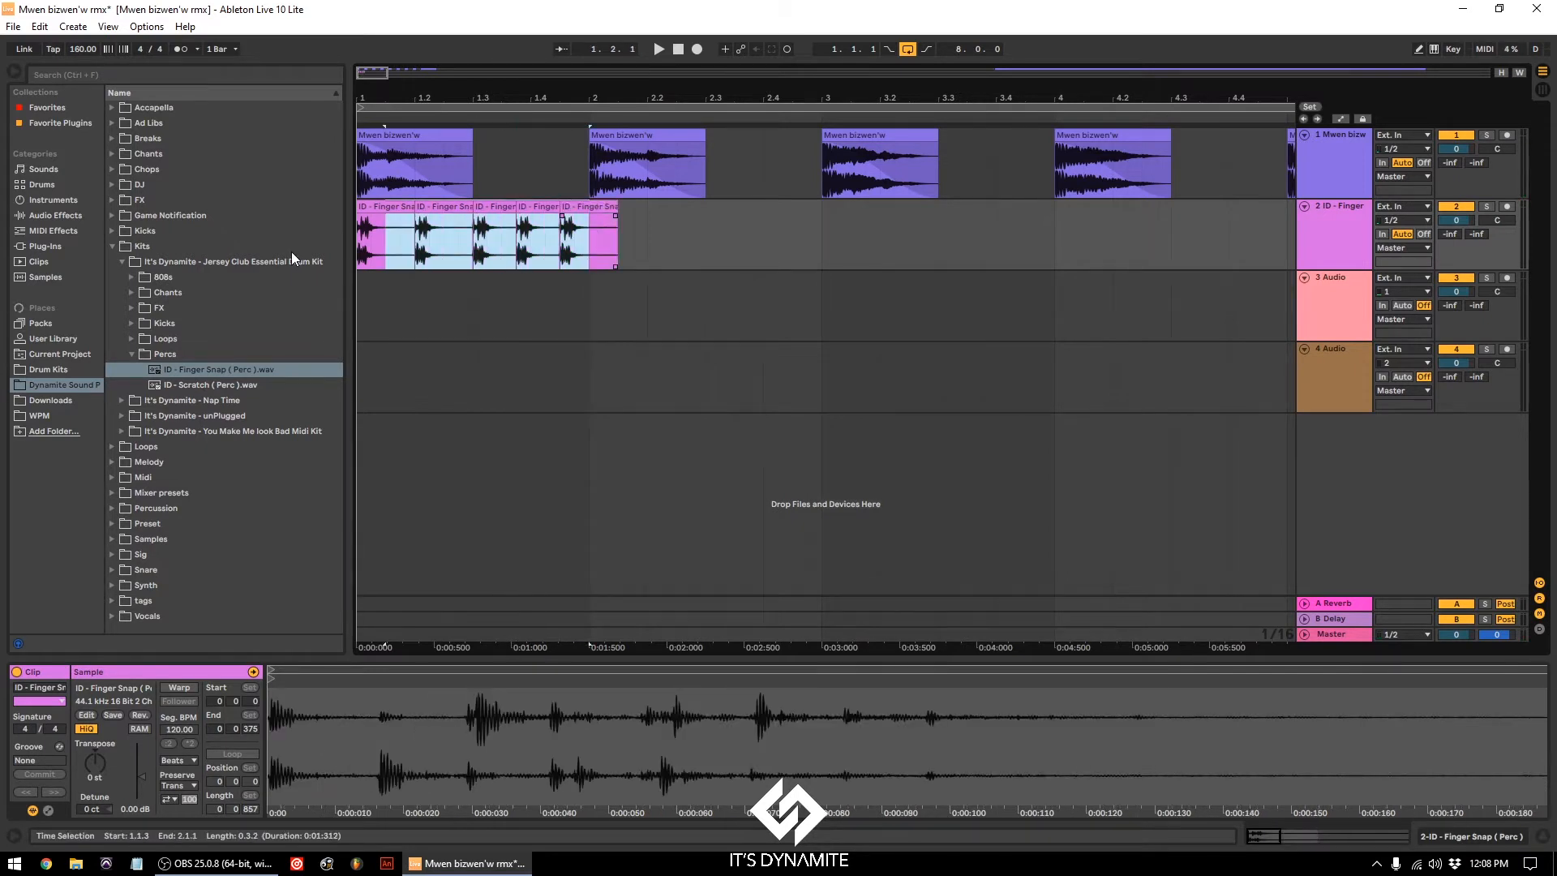
{"action": "key", "text": "ctrl+d"}
{"action": "left_click", "coordinate": [361, 254]}
{"action": "key", "text": "space"}
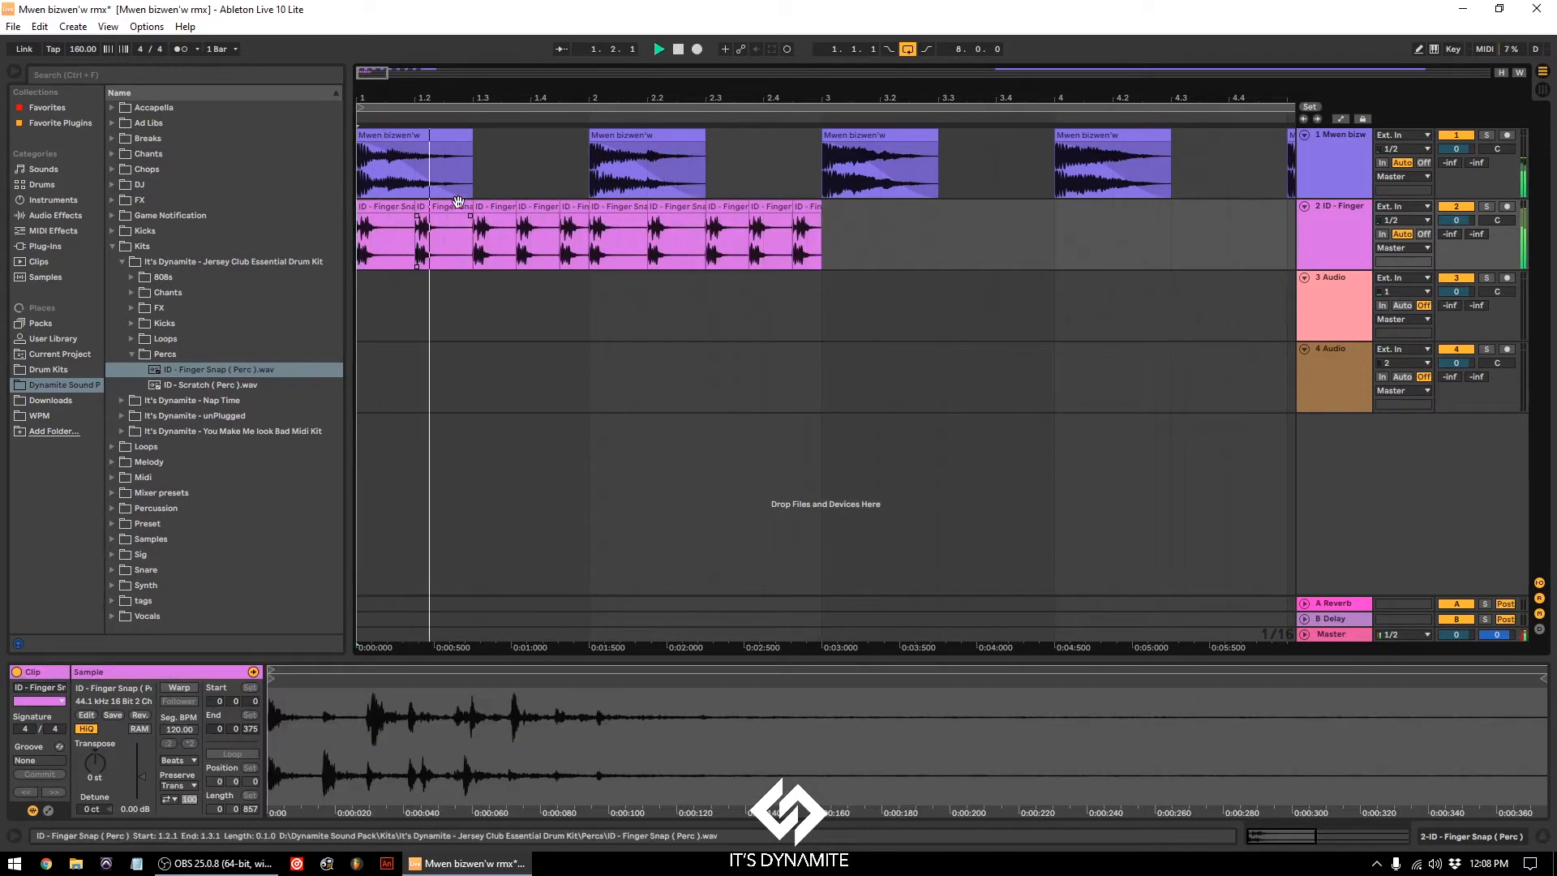
Step: Duplicate the two-bar finger snap pattern through bar 8, lower its track volume to -4.0 dB, and play it
{"action": "left_click_drag", "start_coordinate": [827, 227], "coordinate": [388, 246]}
{"action": "left_click_drag", "start_coordinate": [823, 229], "coordinate": [387, 236]}
{"action": "key", "text": "ctrl+d"}
{"action": "key", "text": "ctrl+d"}
{"action": "left_click_drag", "start_coordinate": [822, 90], "coordinate": [647, 87]}
{"action": "left_click_drag", "start_coordinate": [1471, 221], "coordinate": [1464, 221]}
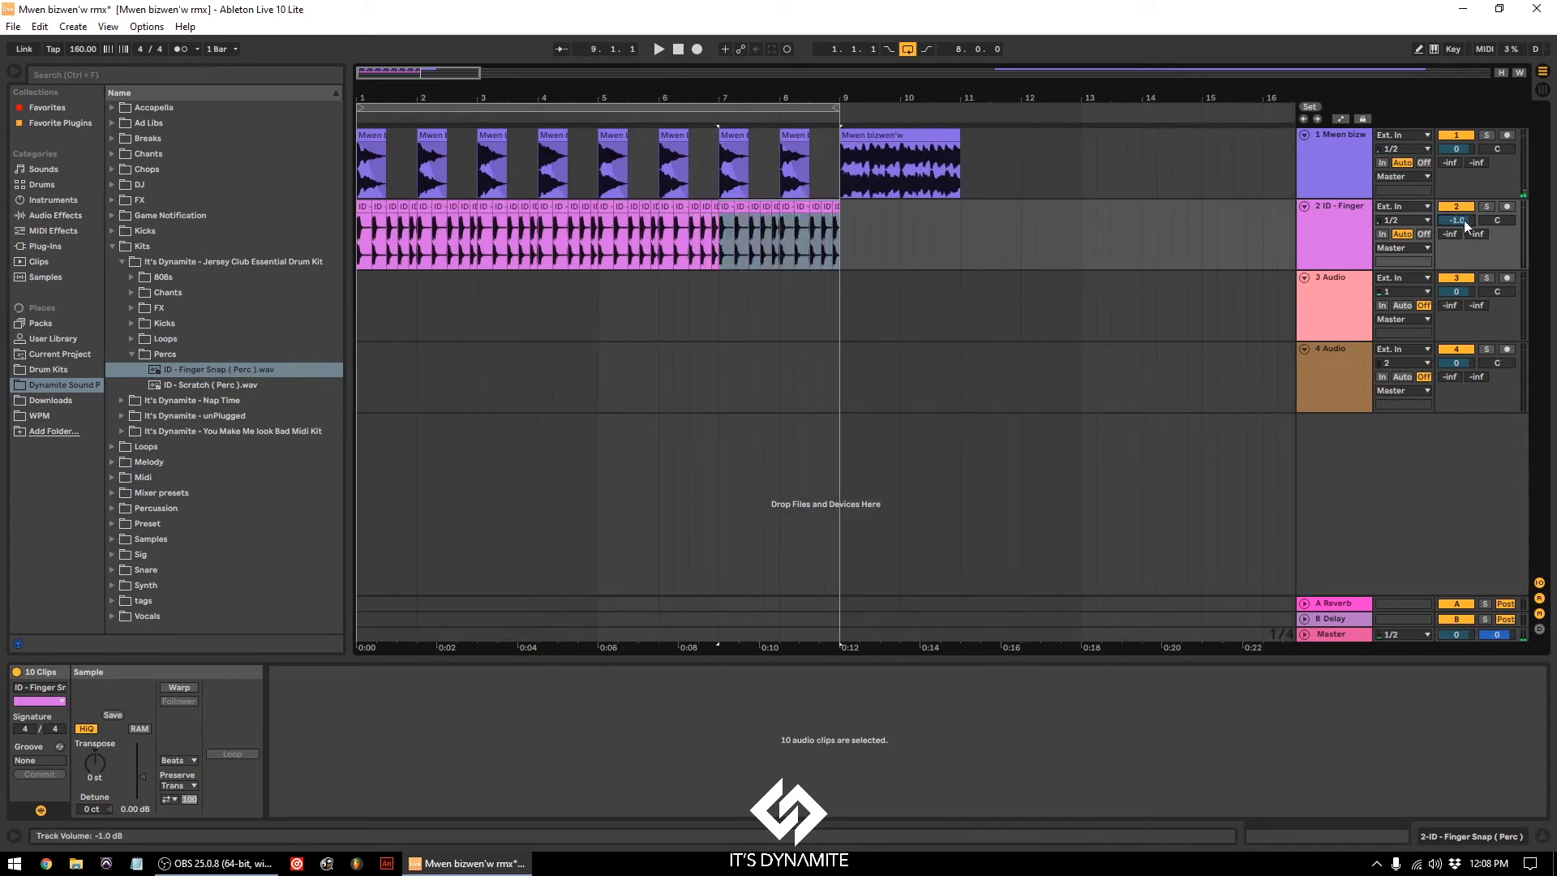
{"action": "left_click", "coordinate": [677, 48]}
{"action": "key", "text": "space"}
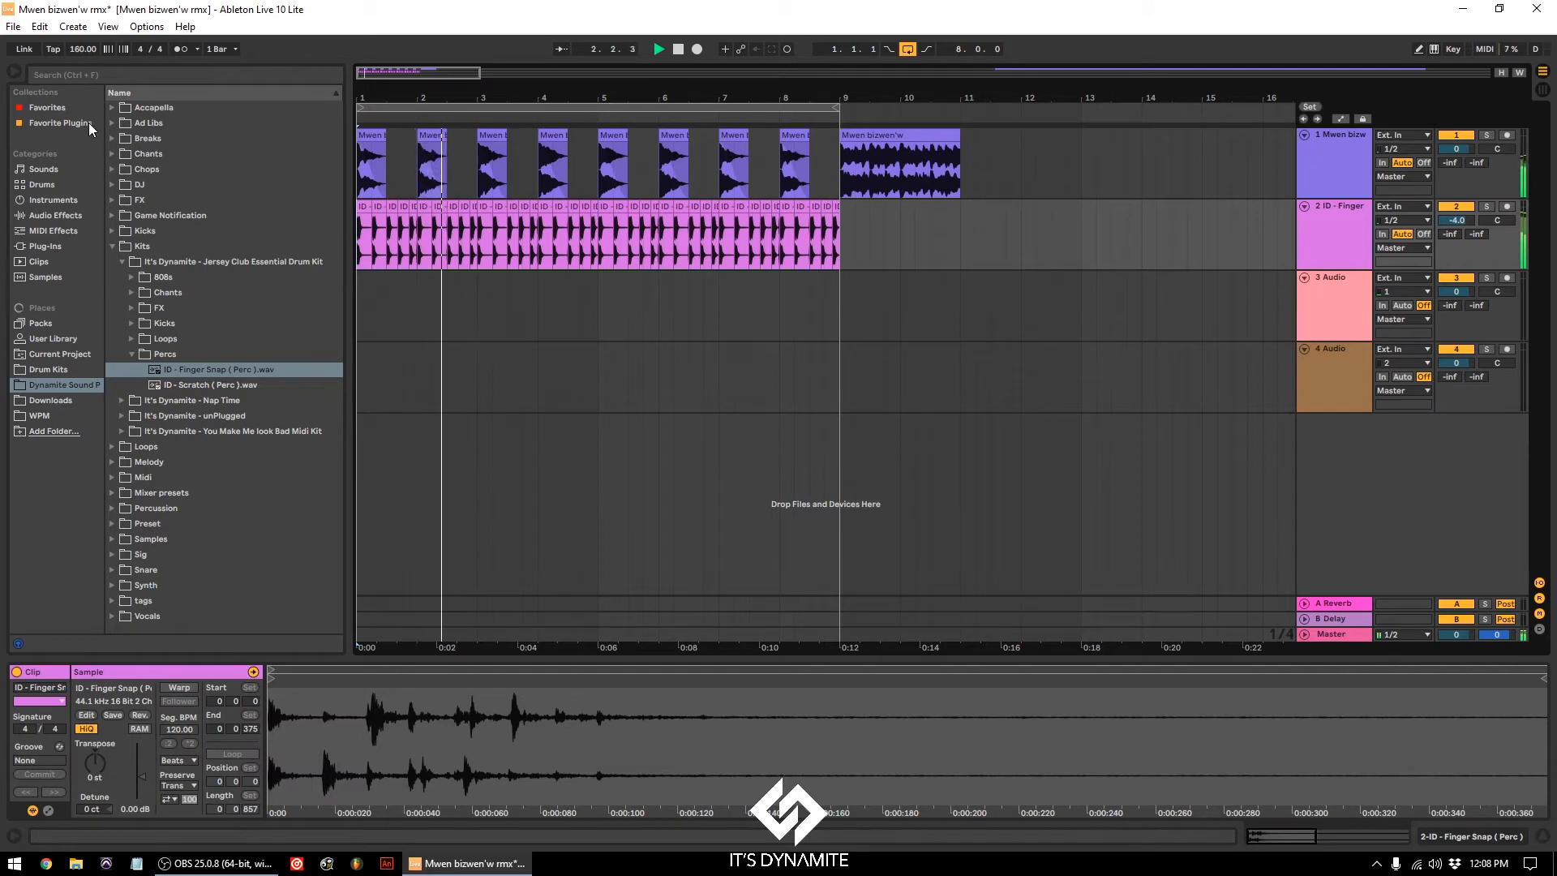
Step: Try the Cut-O-Move H Auto Filter preset on the finger snap track, raising its LFO amount to 21.2 and shifting the cutoff
{"action": "left_click", "coordinate": [65, 216]}
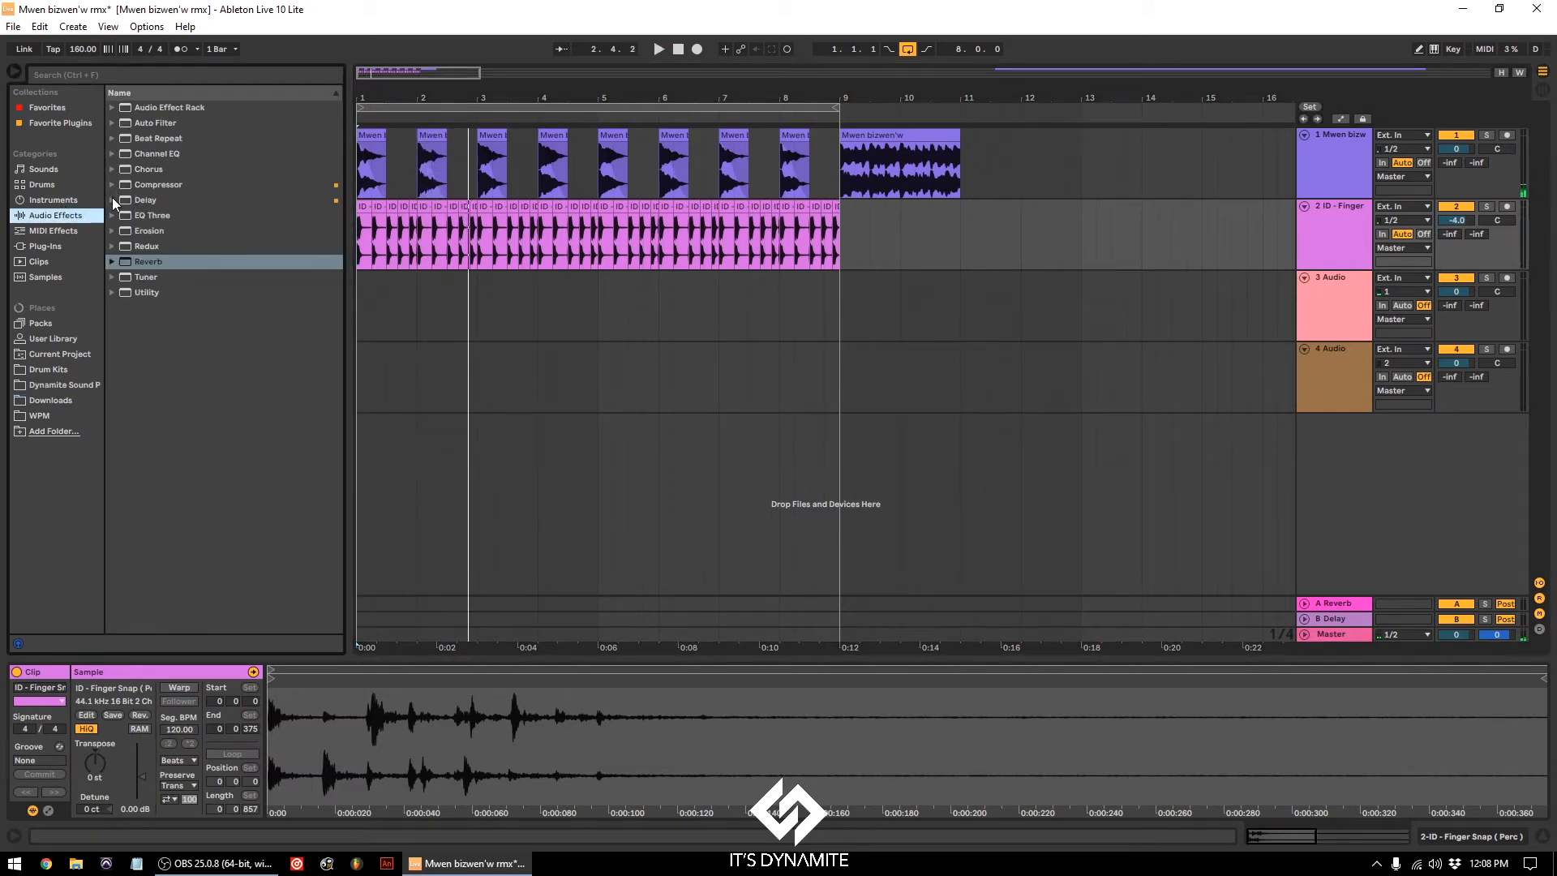
{"action": "left_click", "coordinate": [114, 125]}
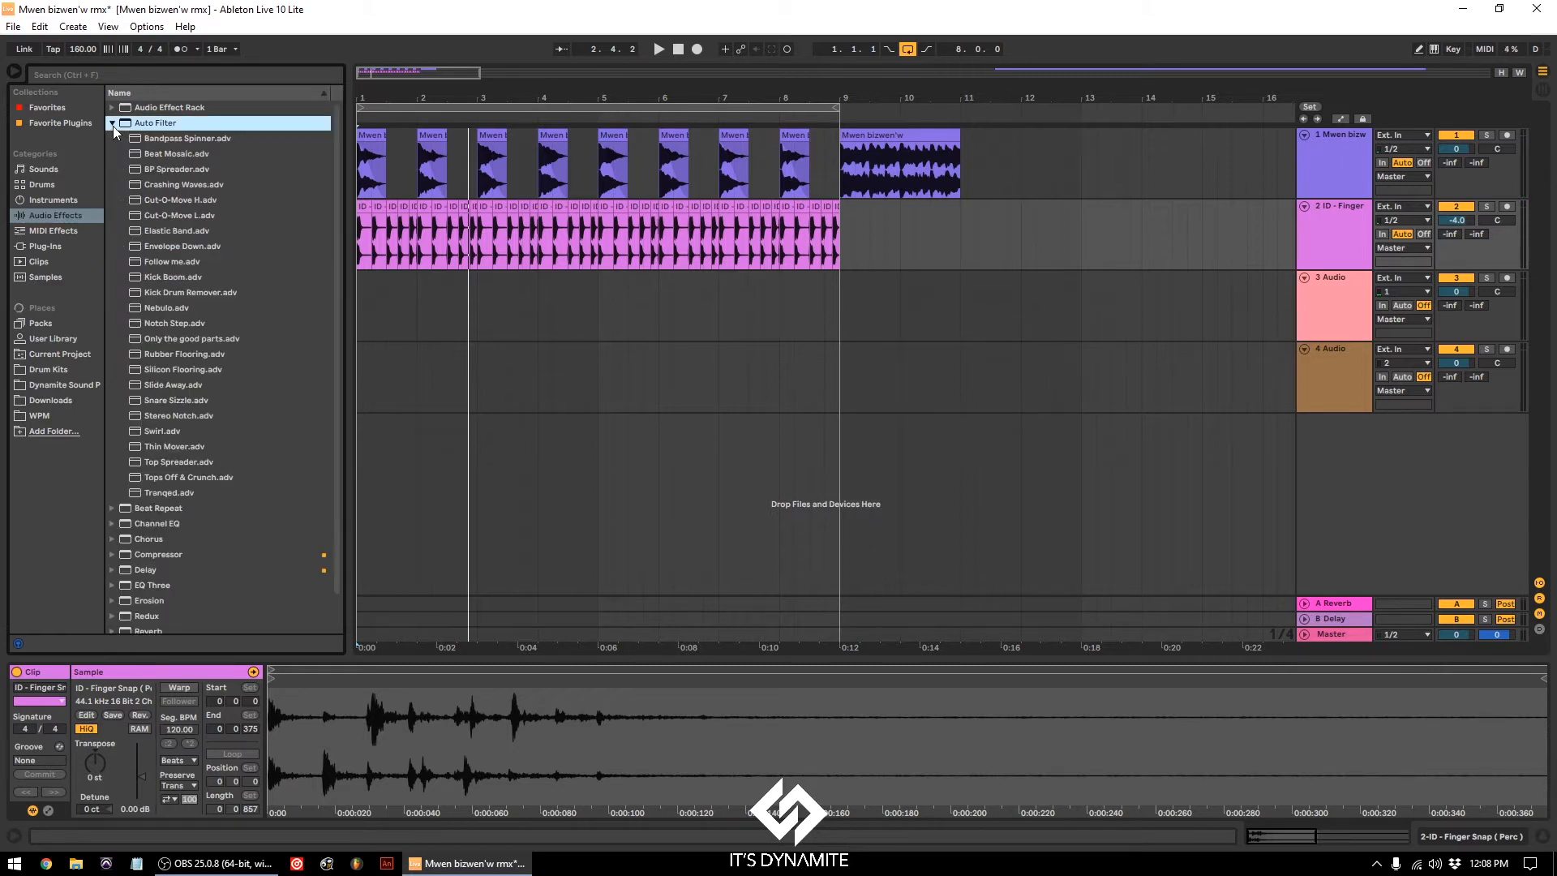
{"action": "left_click", "coordinate": [167, 198]}
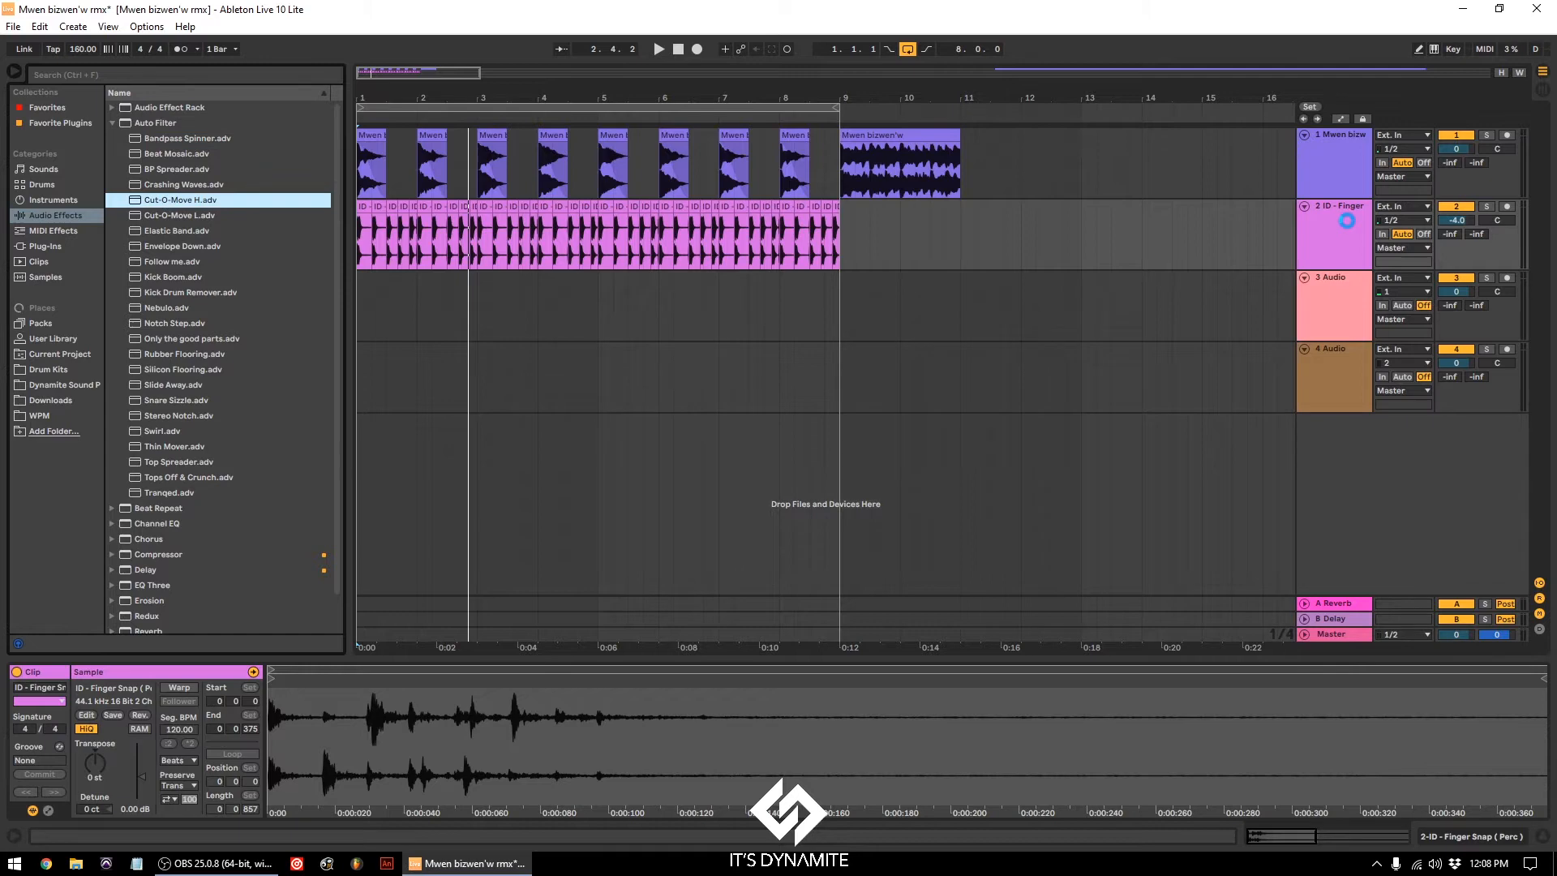
{"action": "key", "text": "space"}
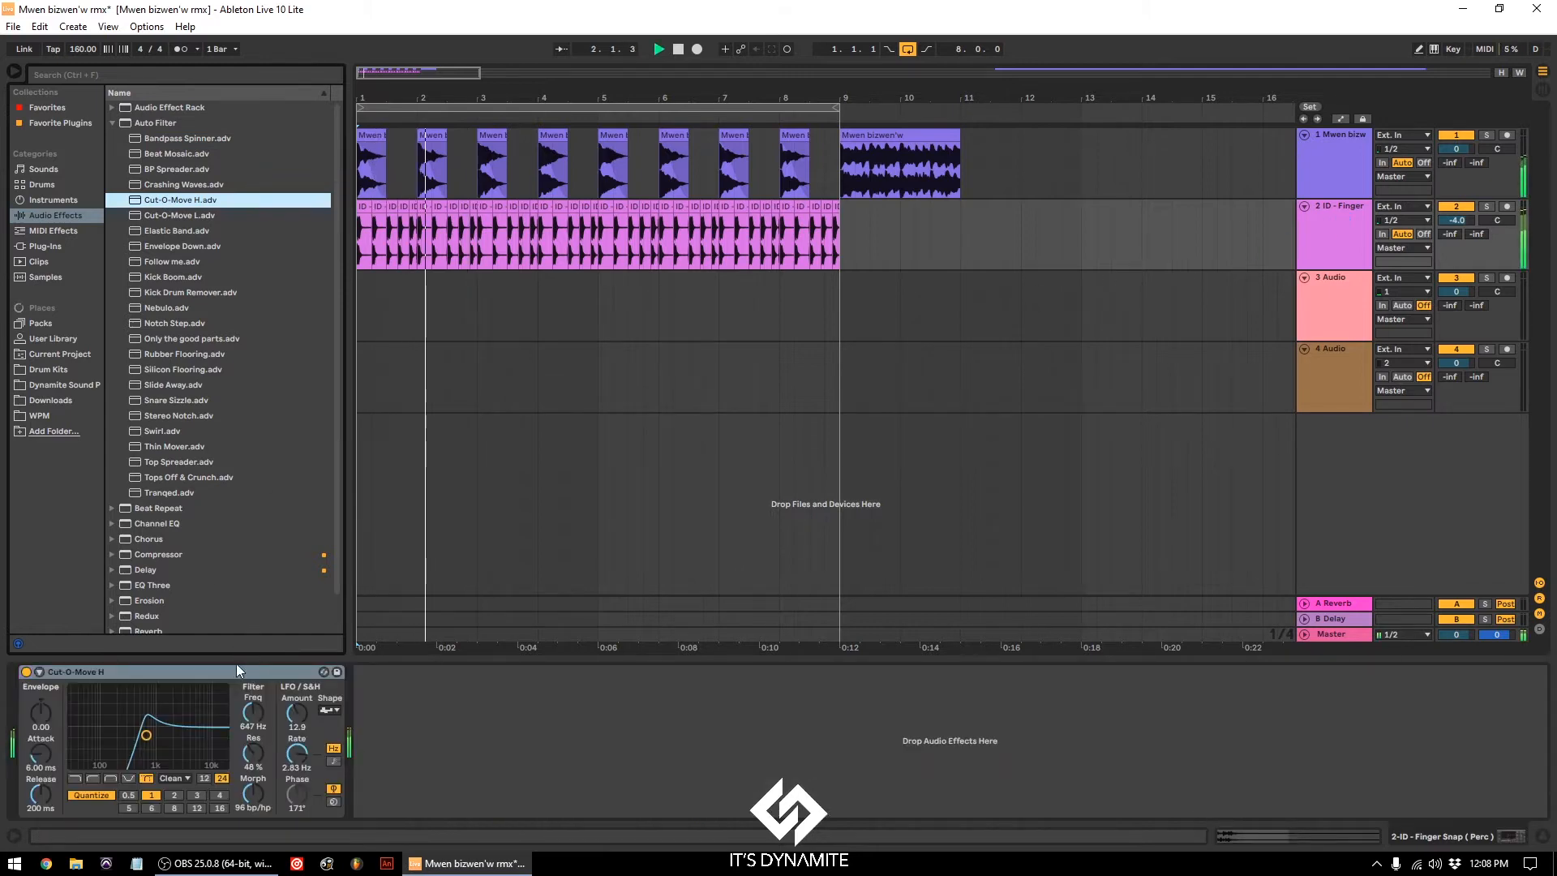
{"action": "left_click_drag", "start_coordinate": [288, 713], "coordinate": [287, 693]}
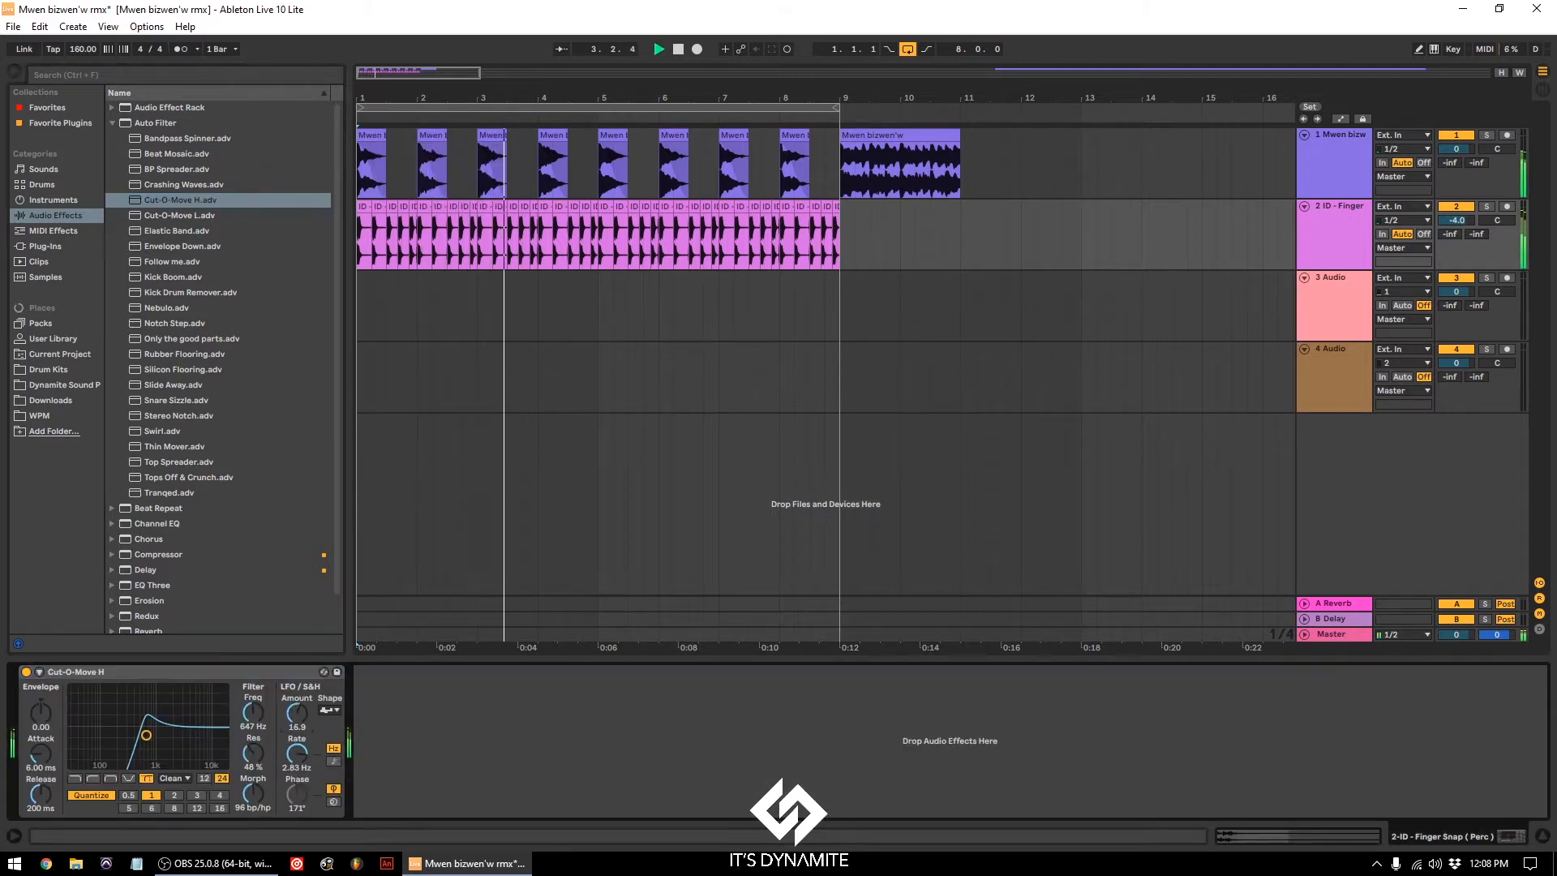
{"action": "left_click_drag", "start_coordinate": [149, 734], "coordinate": [155, 735]}
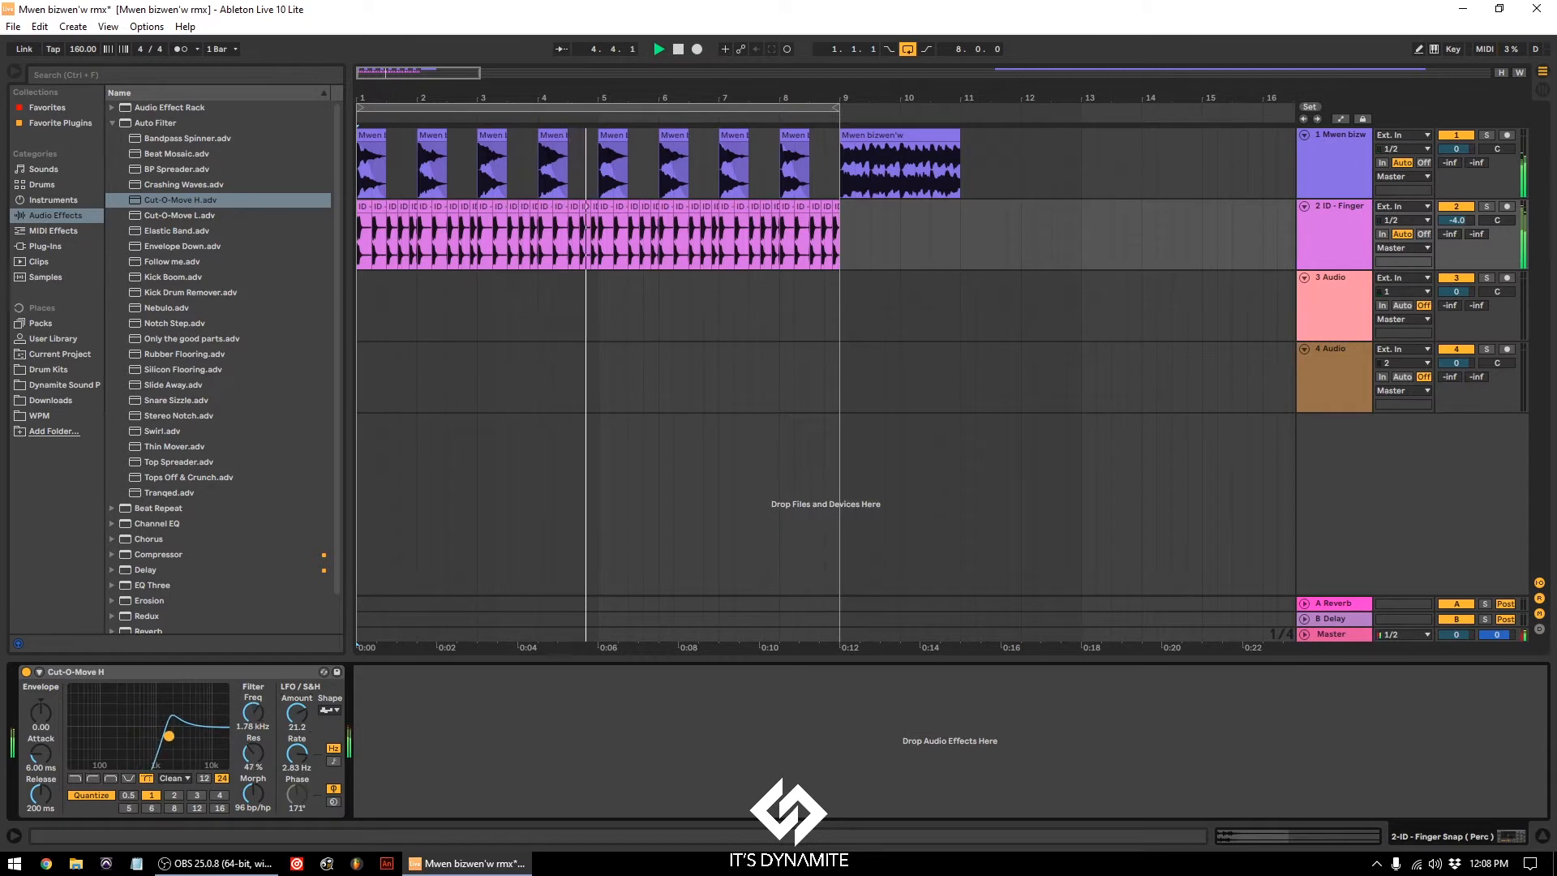
Step: Replace the filter with the Cut-O-Move L preset, setting its cutoff to 2.63 kHz and LFO quantize to 4 during playback
{"action": "double_click", "coordinate": [175, 215]}
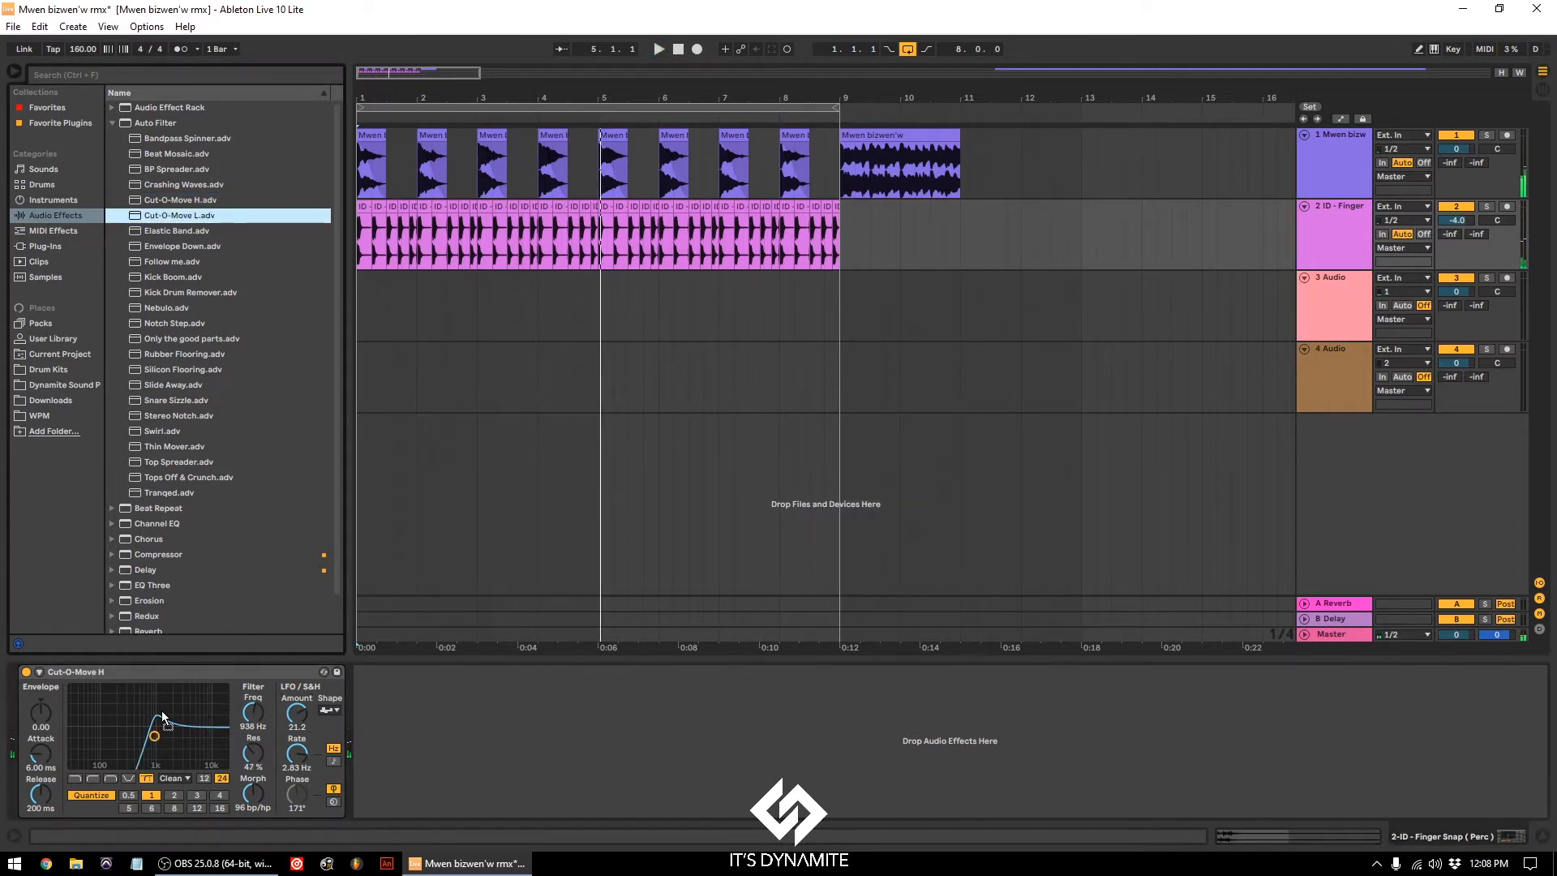
{"action": "key", "text": "space"}
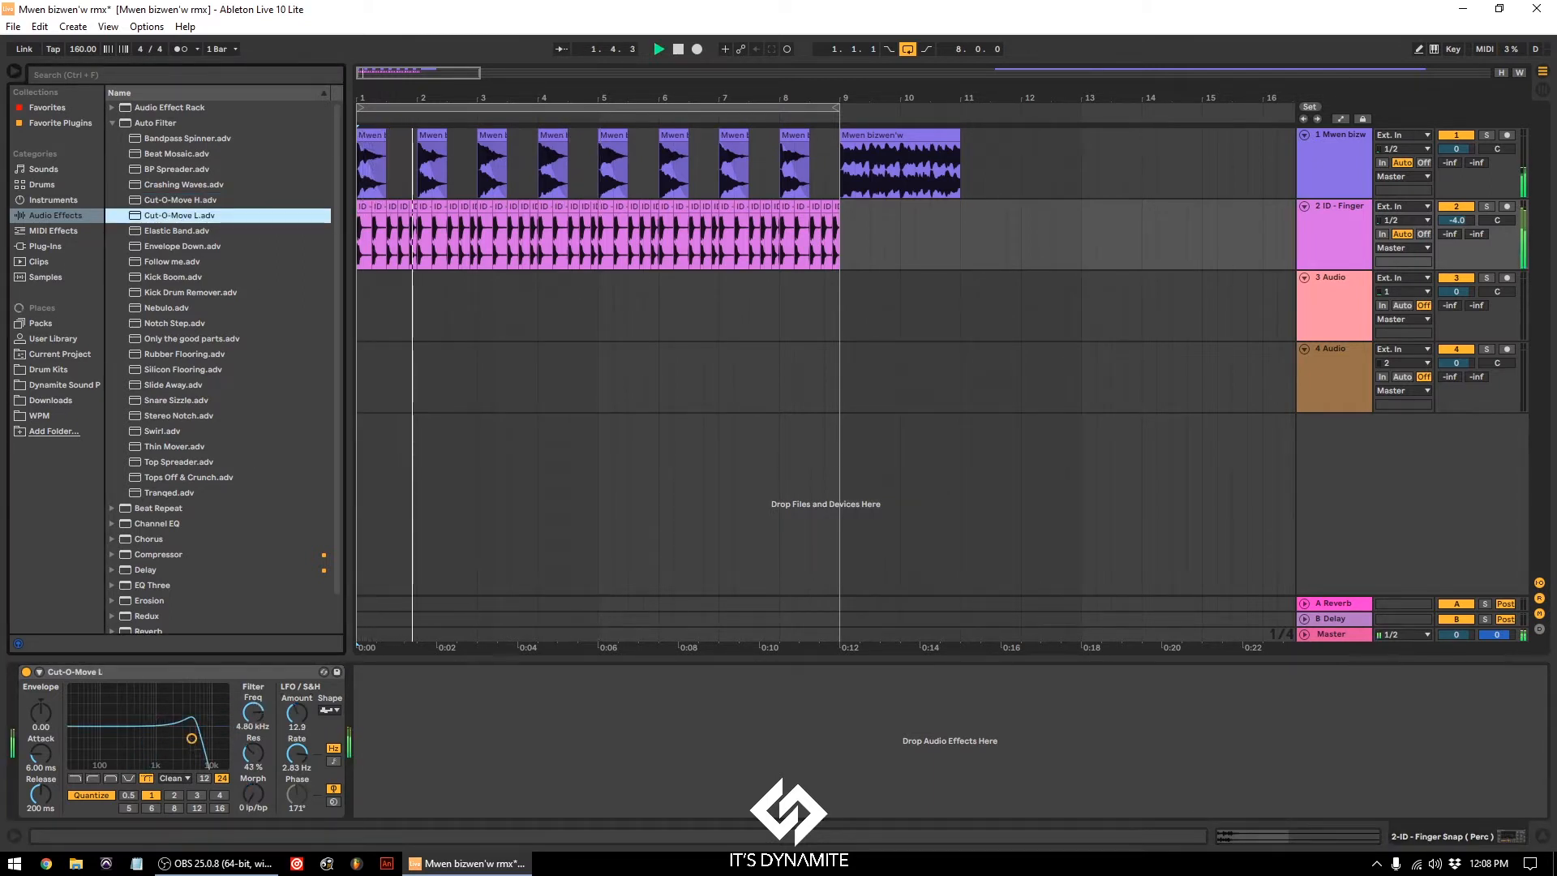
{"action": "left_click_drag", "start_coordinate": [192, 737], "coordinate": [178, 738]}
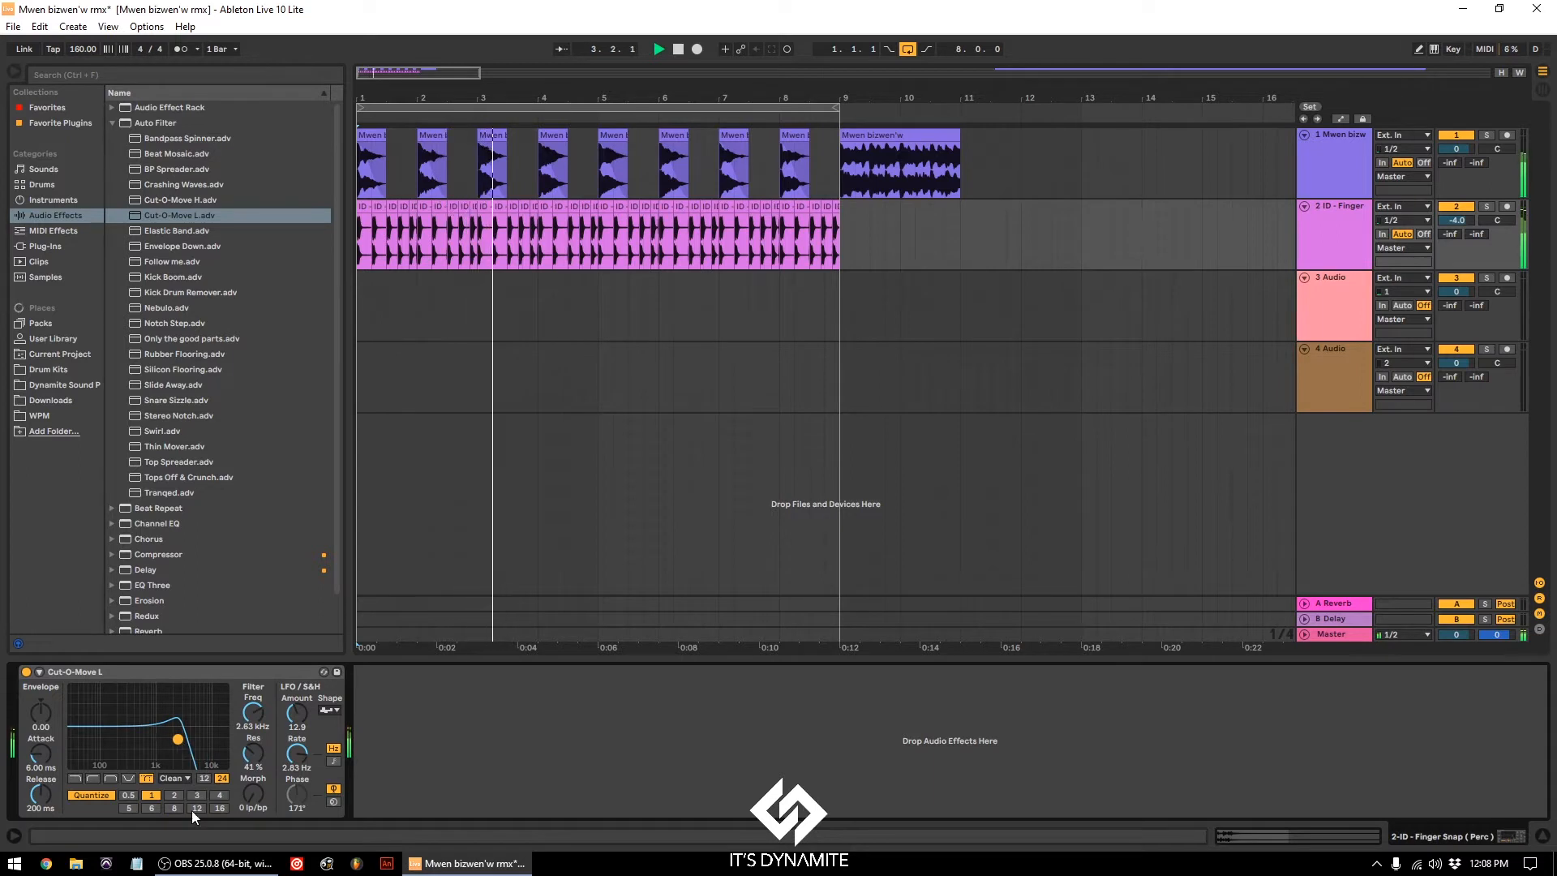
{"action": "key", "text": "space"}
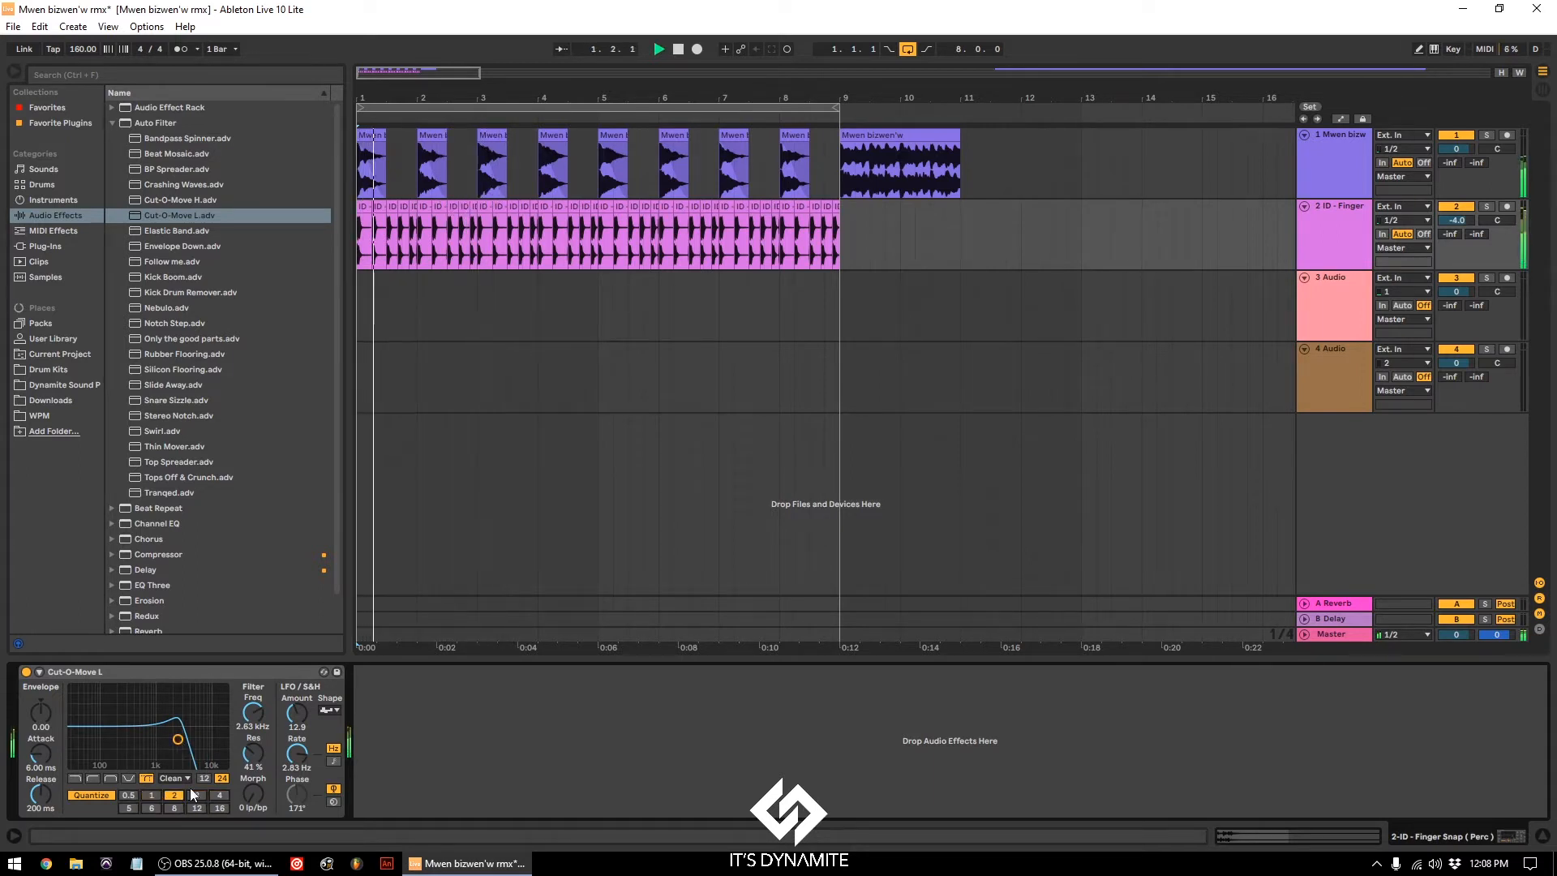
{"action": "left_click", "coordinate": [219, 796]}
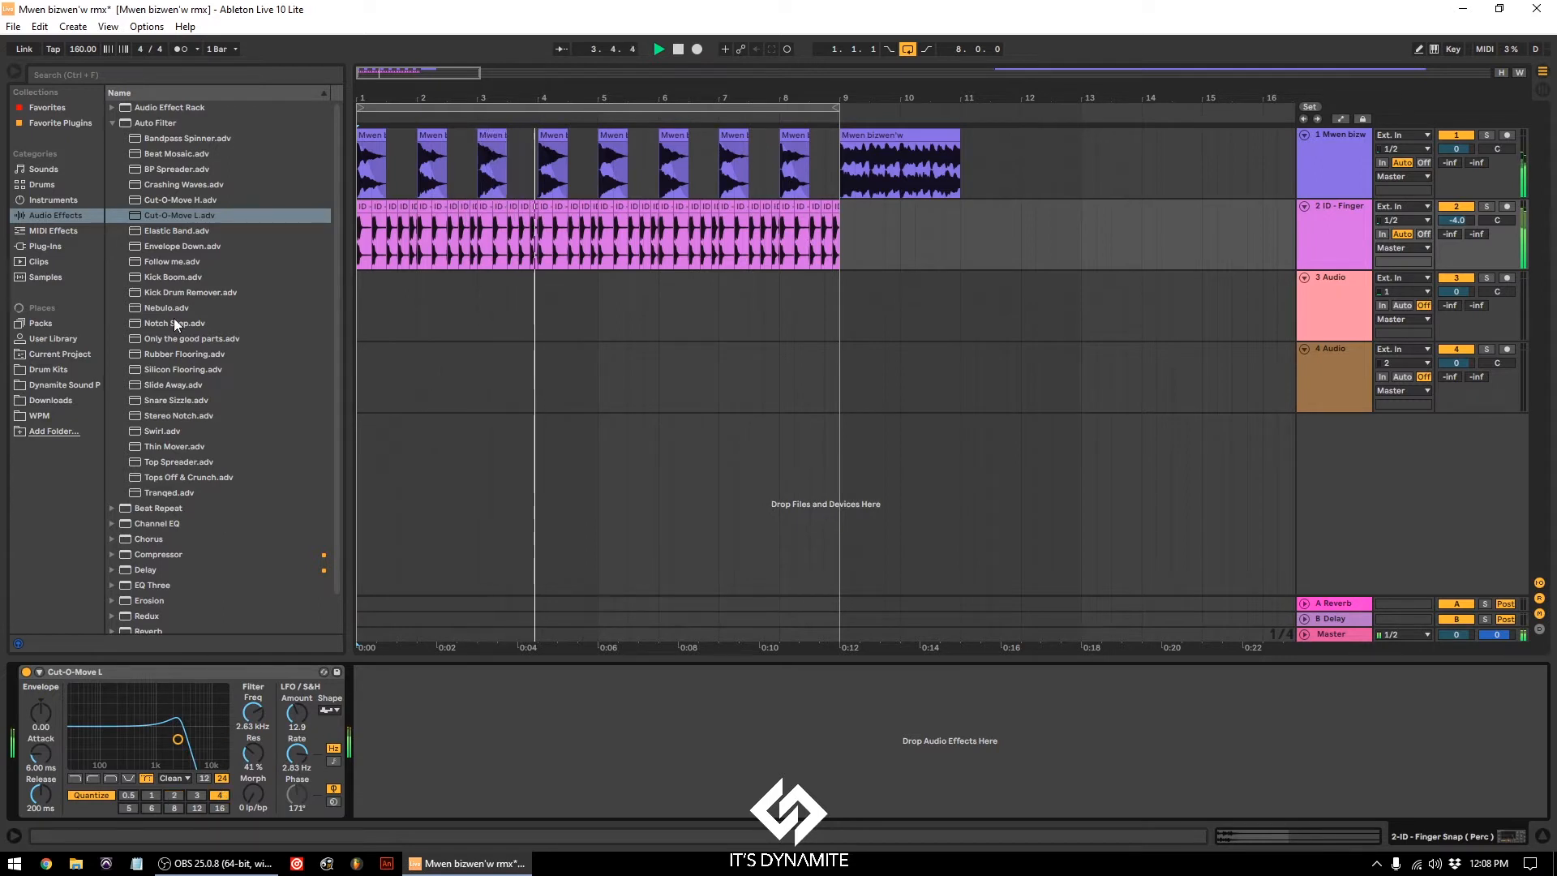
Step: Add a Delay after the filter with both delay times synced to 4 sixteenths and Dry/Wet at 25%
{"action": "left_click_drag", "start_coordinate": [146, 569], "coordinate": [422, 746]}
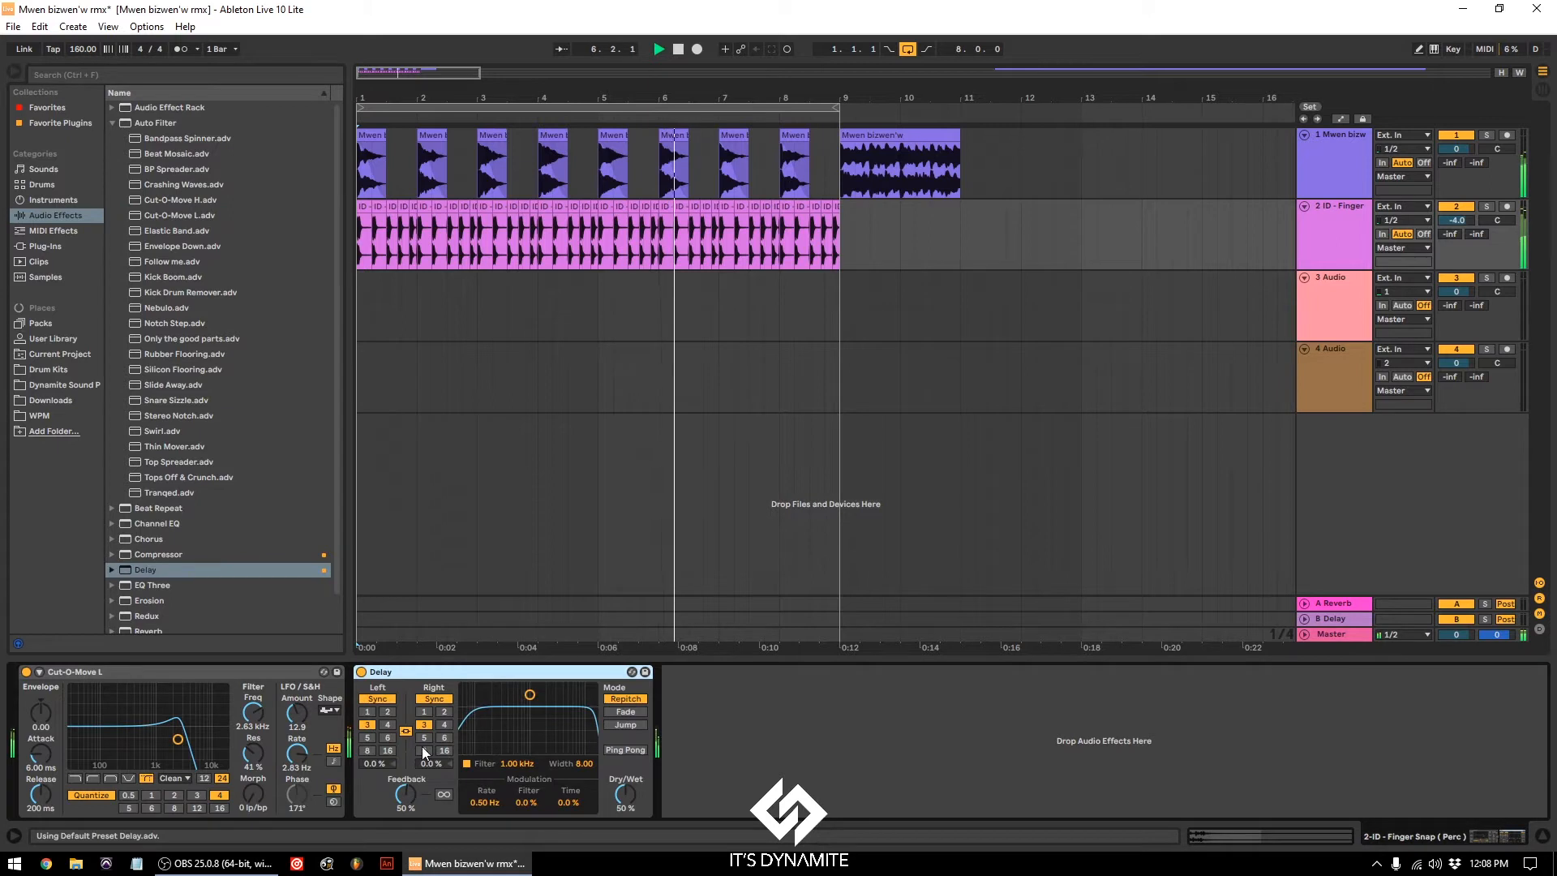
{"action": "left_click", "coordinate": [388, 711]}
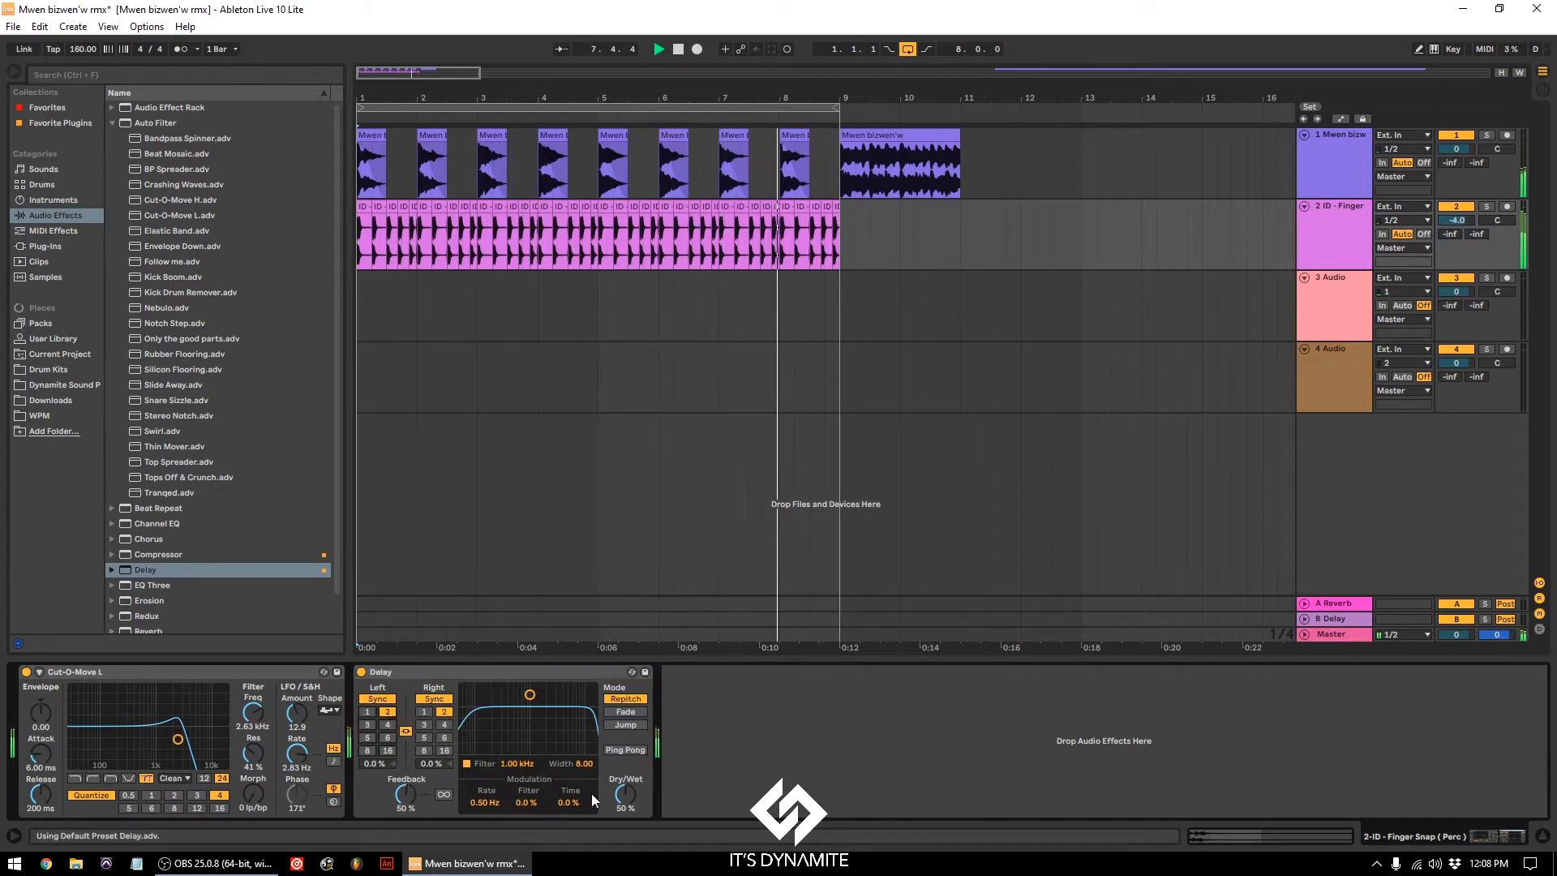
{"action": "left_click", "coordinate": [391, 724]}
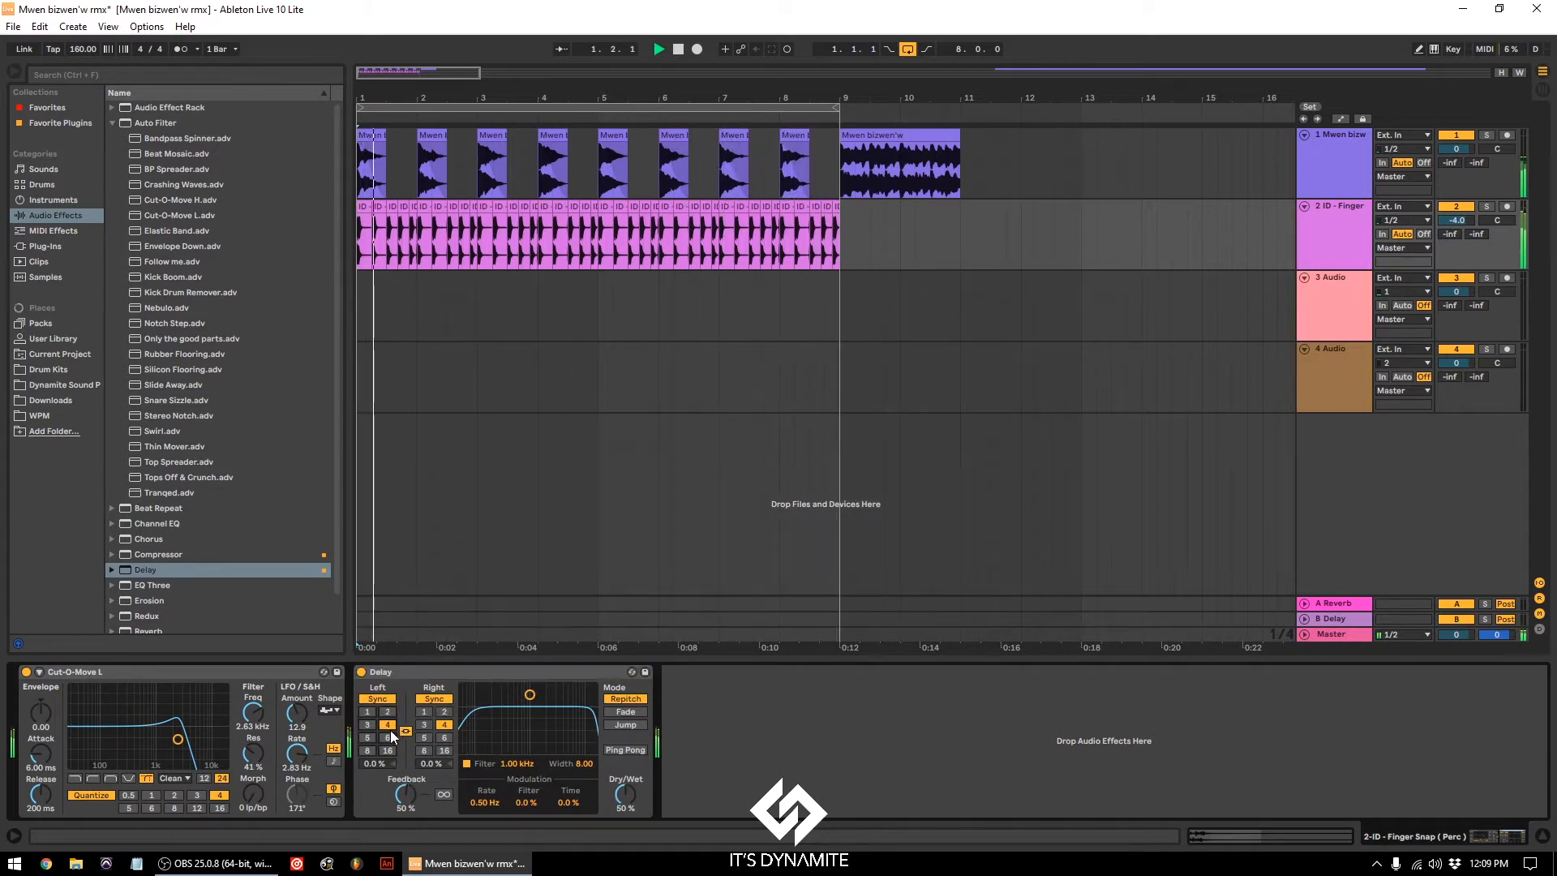
{"action": "left_click_drag", "start_coordinate": [623, 797], "coordinate": [623, 811]}
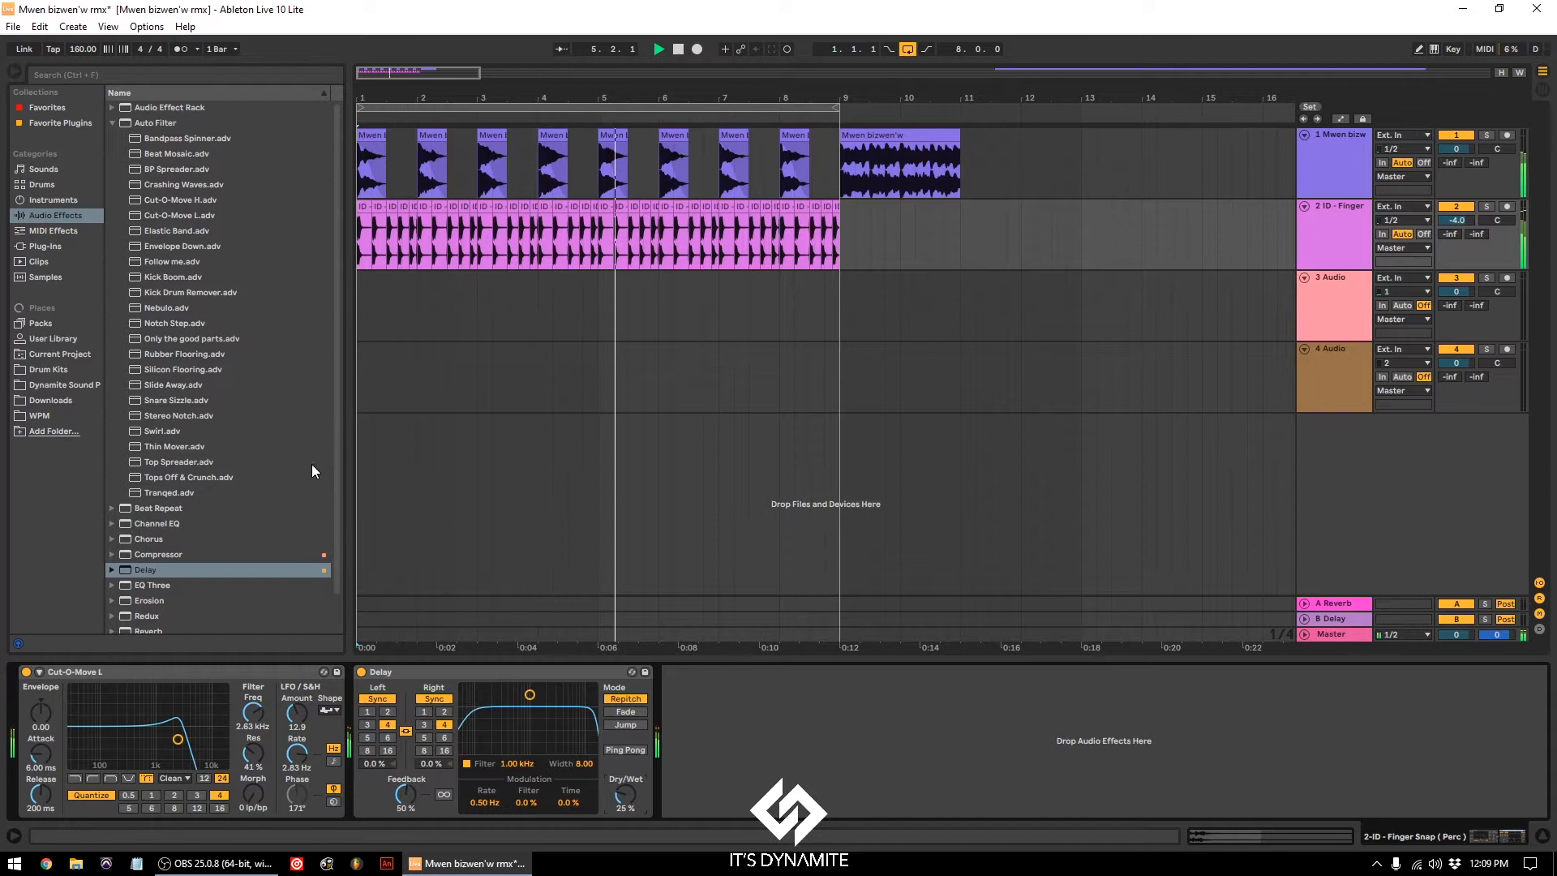
{"action": "scroll", "coordinate": [142, 486], "scroll_direction": "down", "scroll_amount": 2}
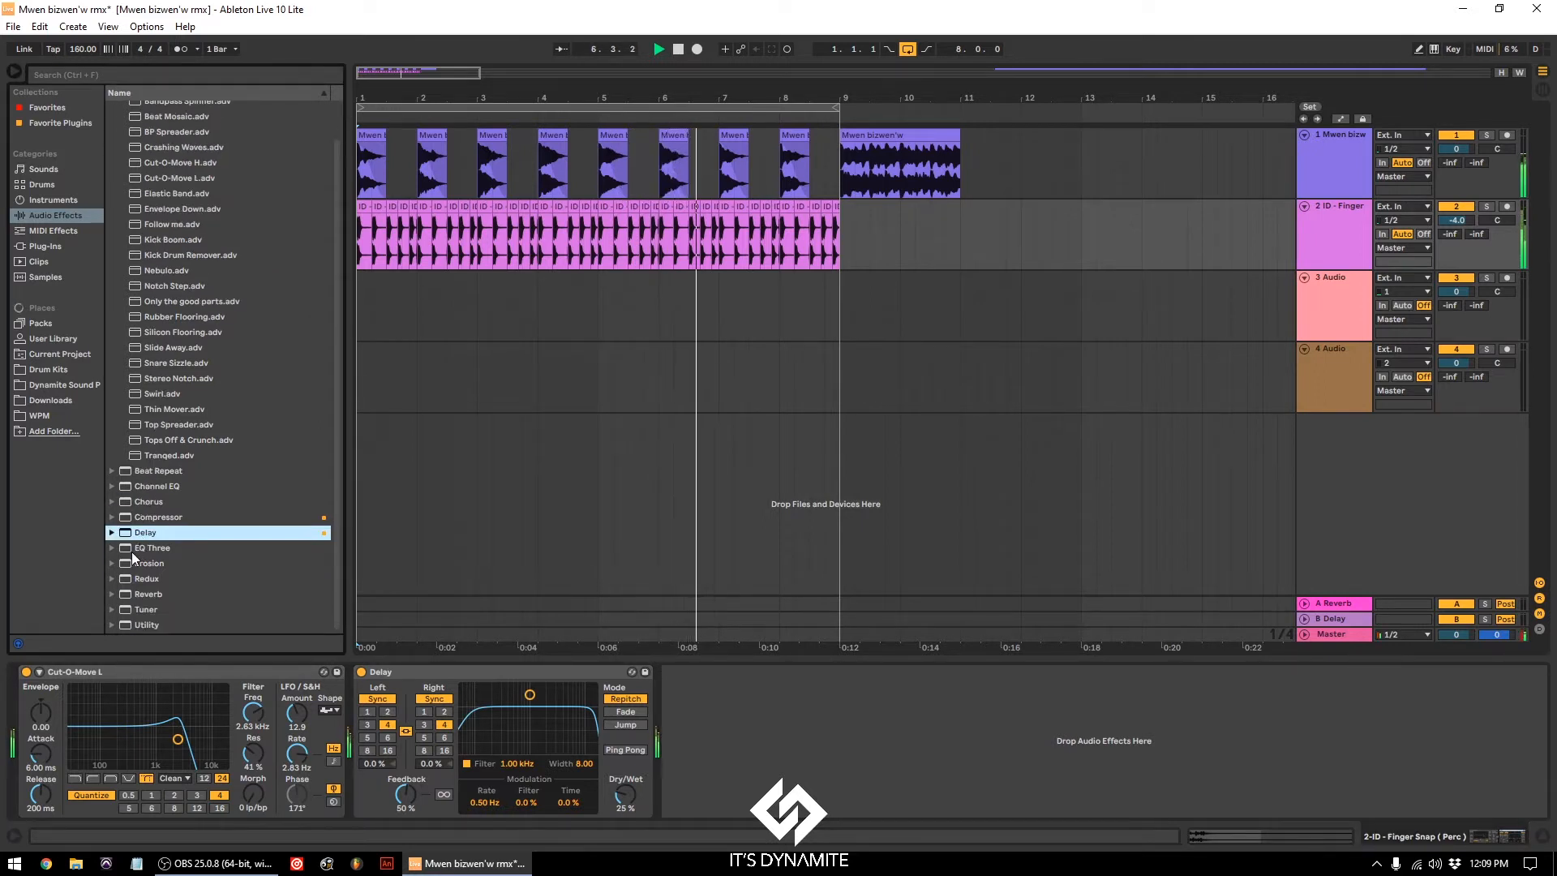
{"action": "left_click", "coordinate": [113, 564]}
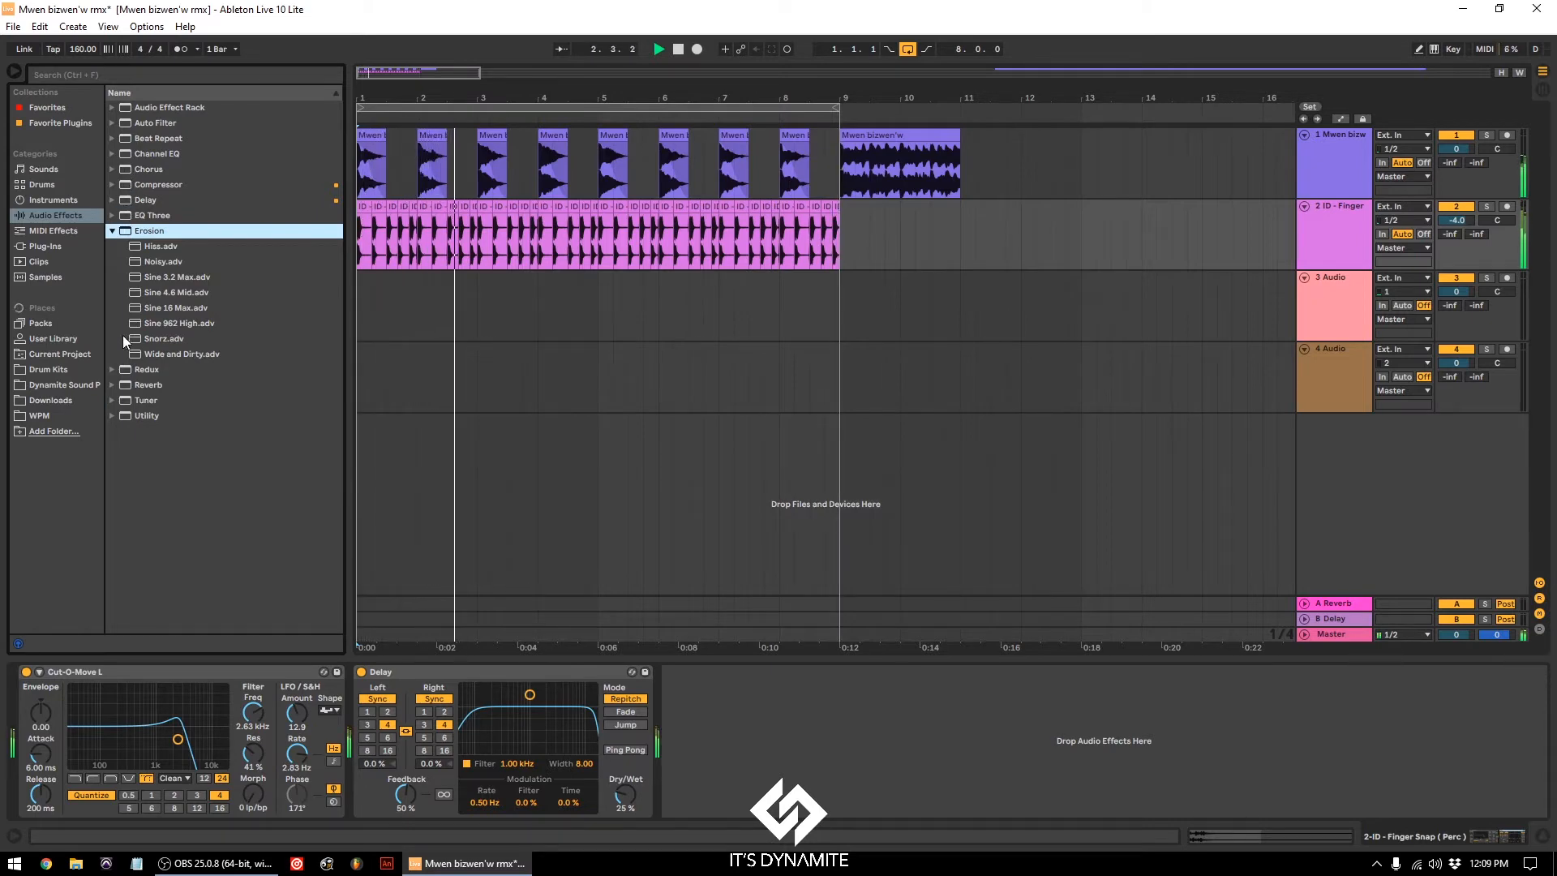
{"action": "left_click", "coordinate": [106, 414]}
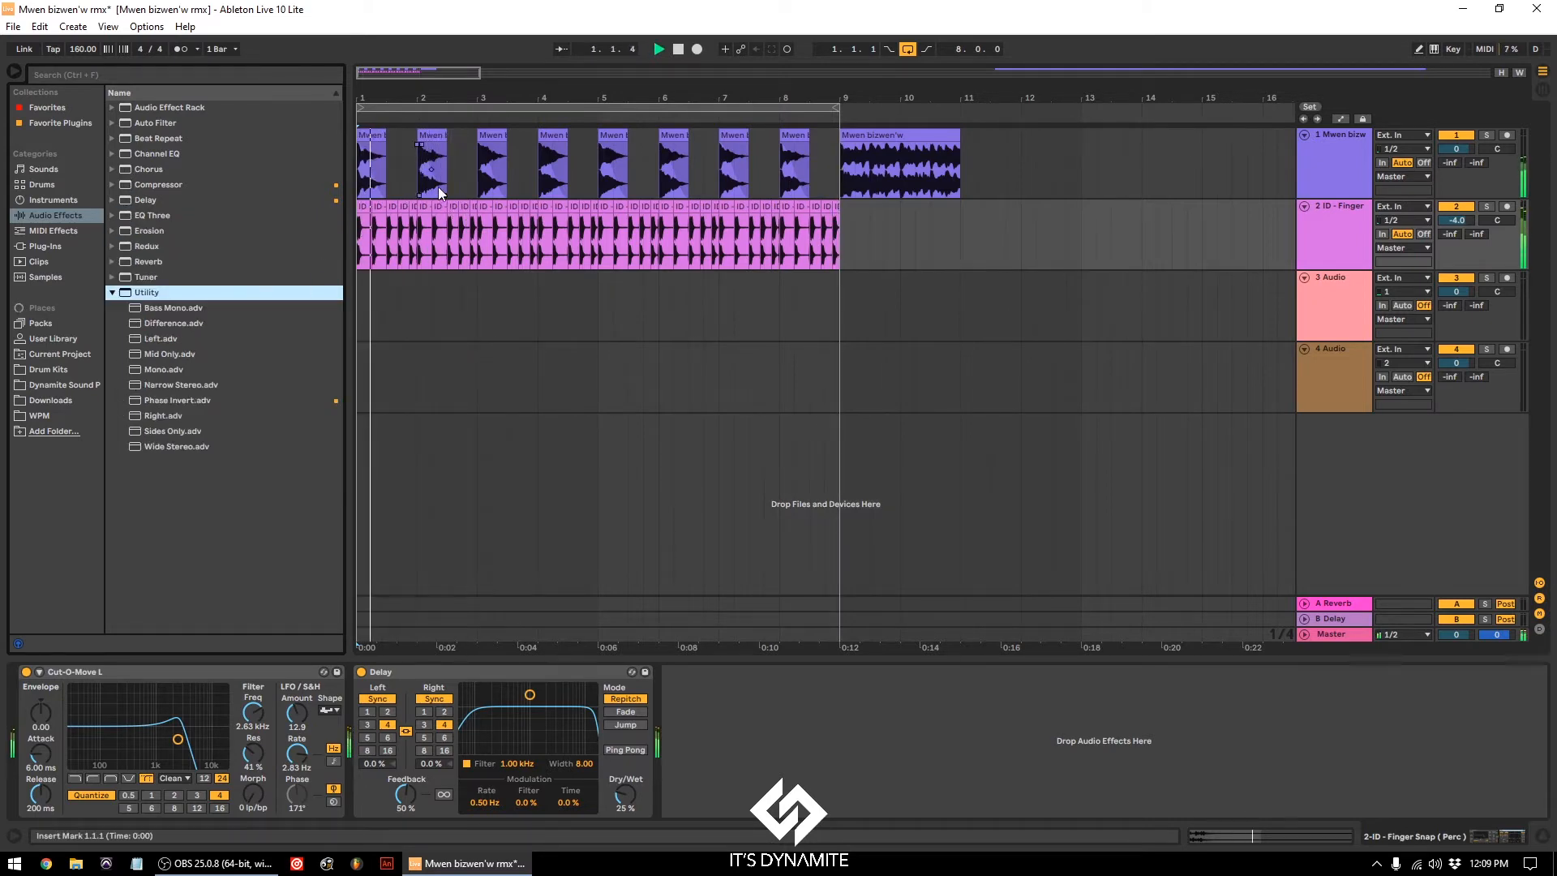
Step: Fold the finger snap track and lower its Cut-O-Move L filter cutoff to 1.98 kHz
{"action": "left_click", "coordinate": [1305, 206]}
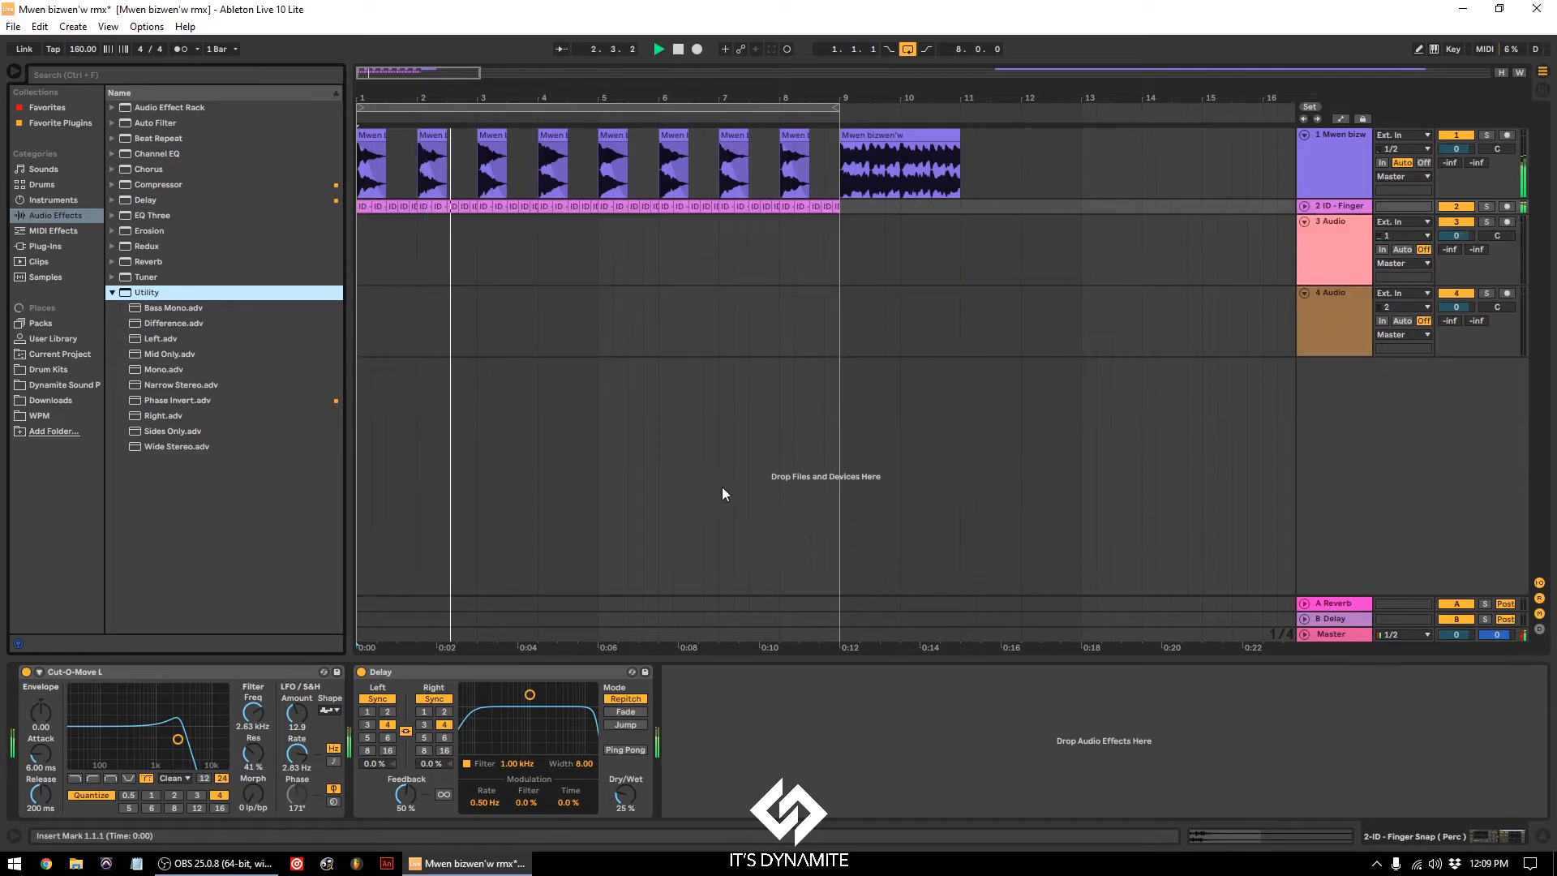
{"action": "left_click_drag", "start_coordinate": [178, 739], "coordinate": [159, 739]}
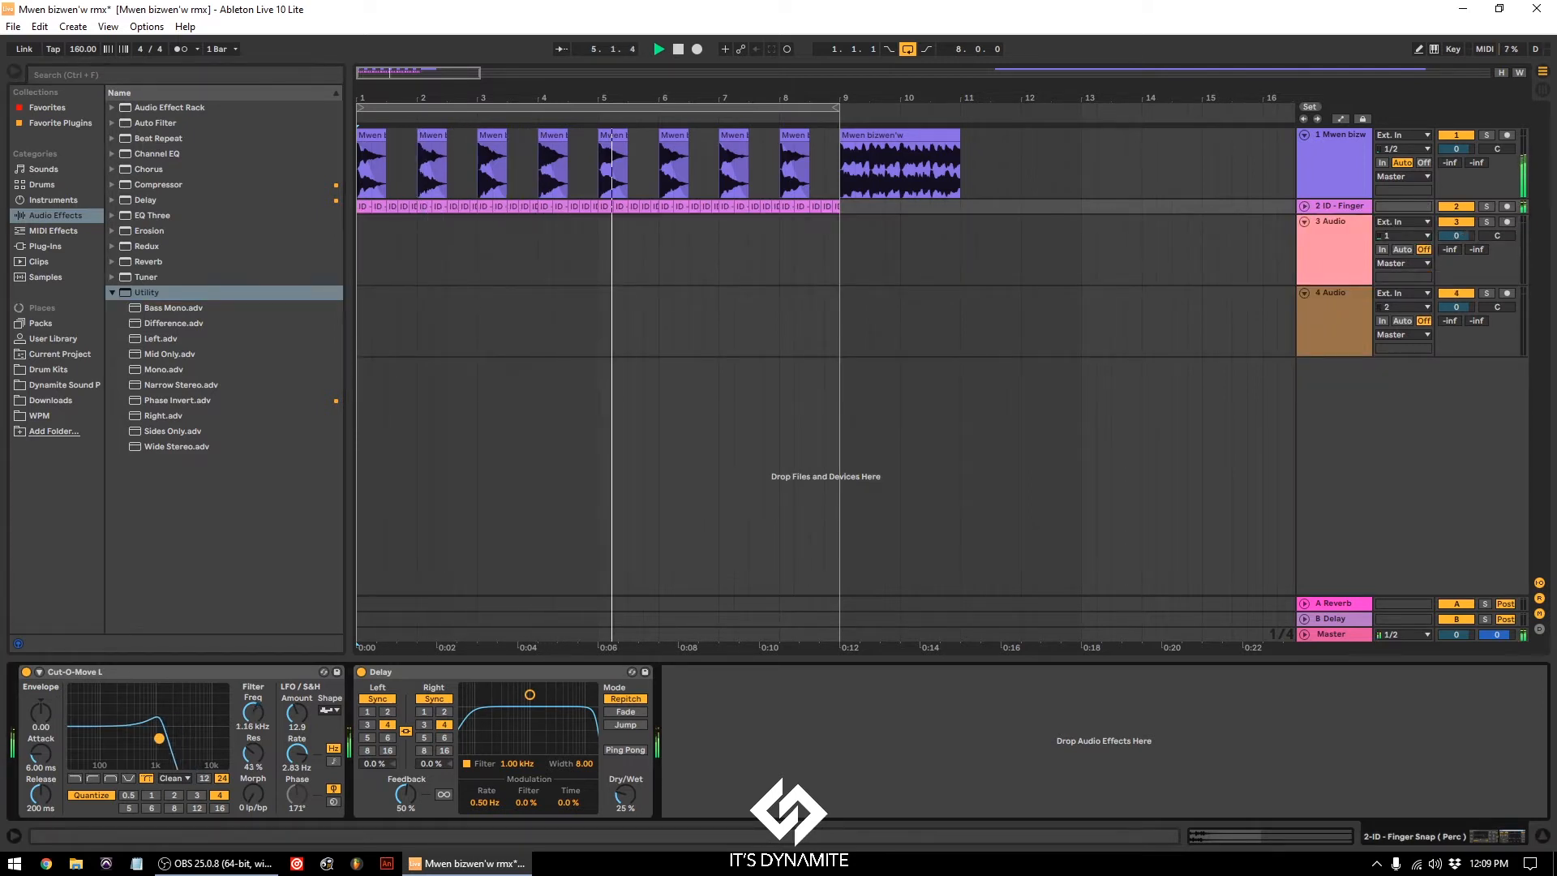
{"action": "left_click_drag", "start_coordinate": [159, 738], "coordinate": [171, 738]}
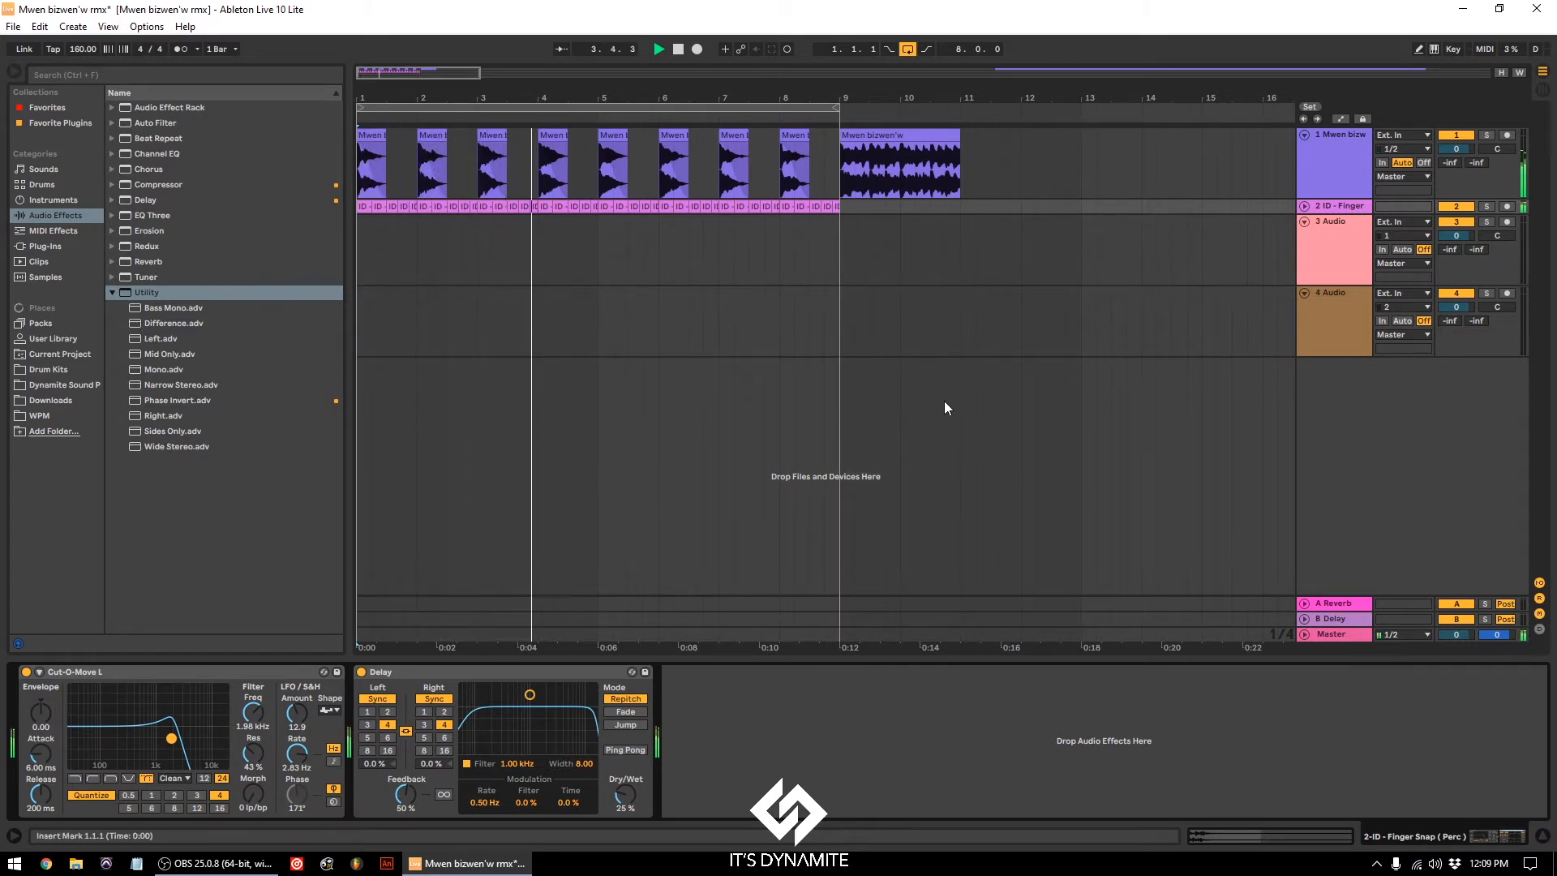
Step: Automate the finger snap Delay's Dry/Wet to rise to 67% at bar 5 and fall to about 0% by bar 9, folding the track when done
{"action": "left_click", "coordinate": [1304, 206]}
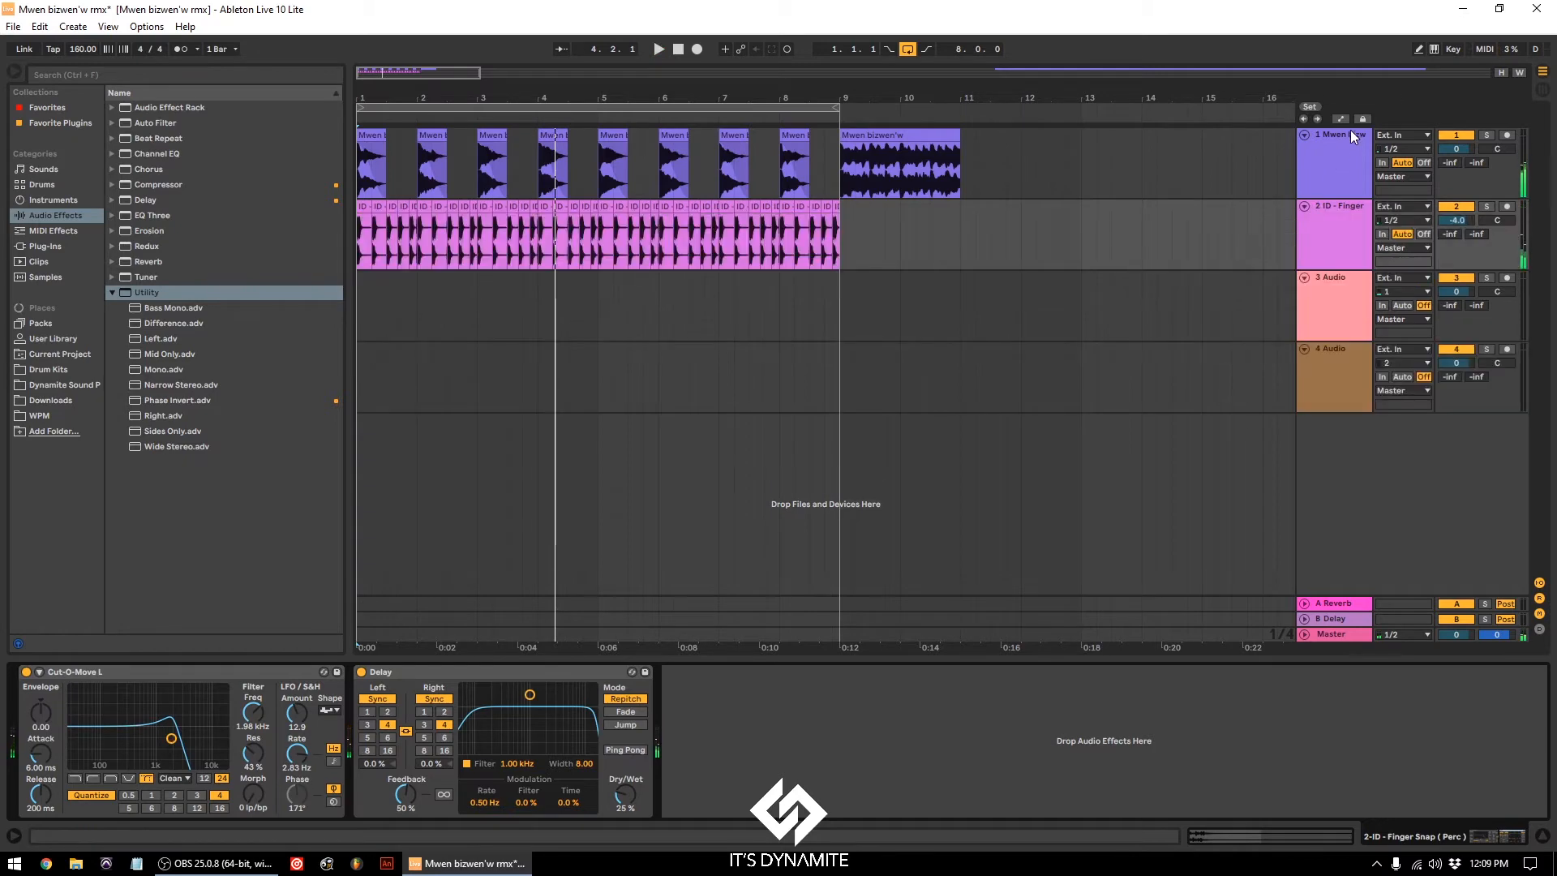
{"action": "left_click", "coordinate": [1343, 117]}
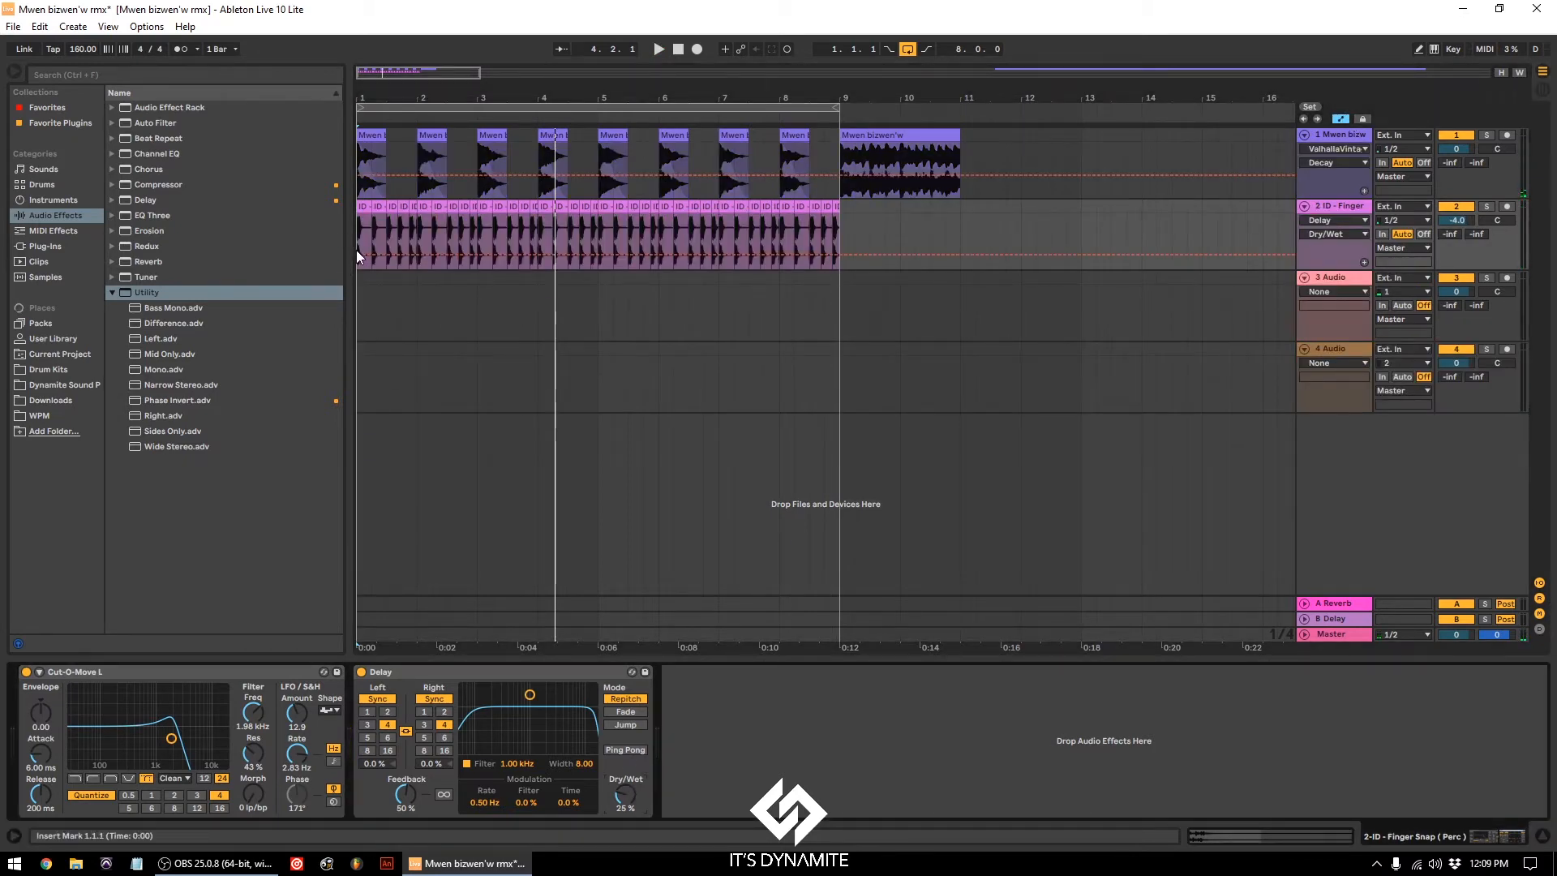
{"action": "left_click_drag", "start_coordinate": [597, 255], "coordinate": [597, 231]}
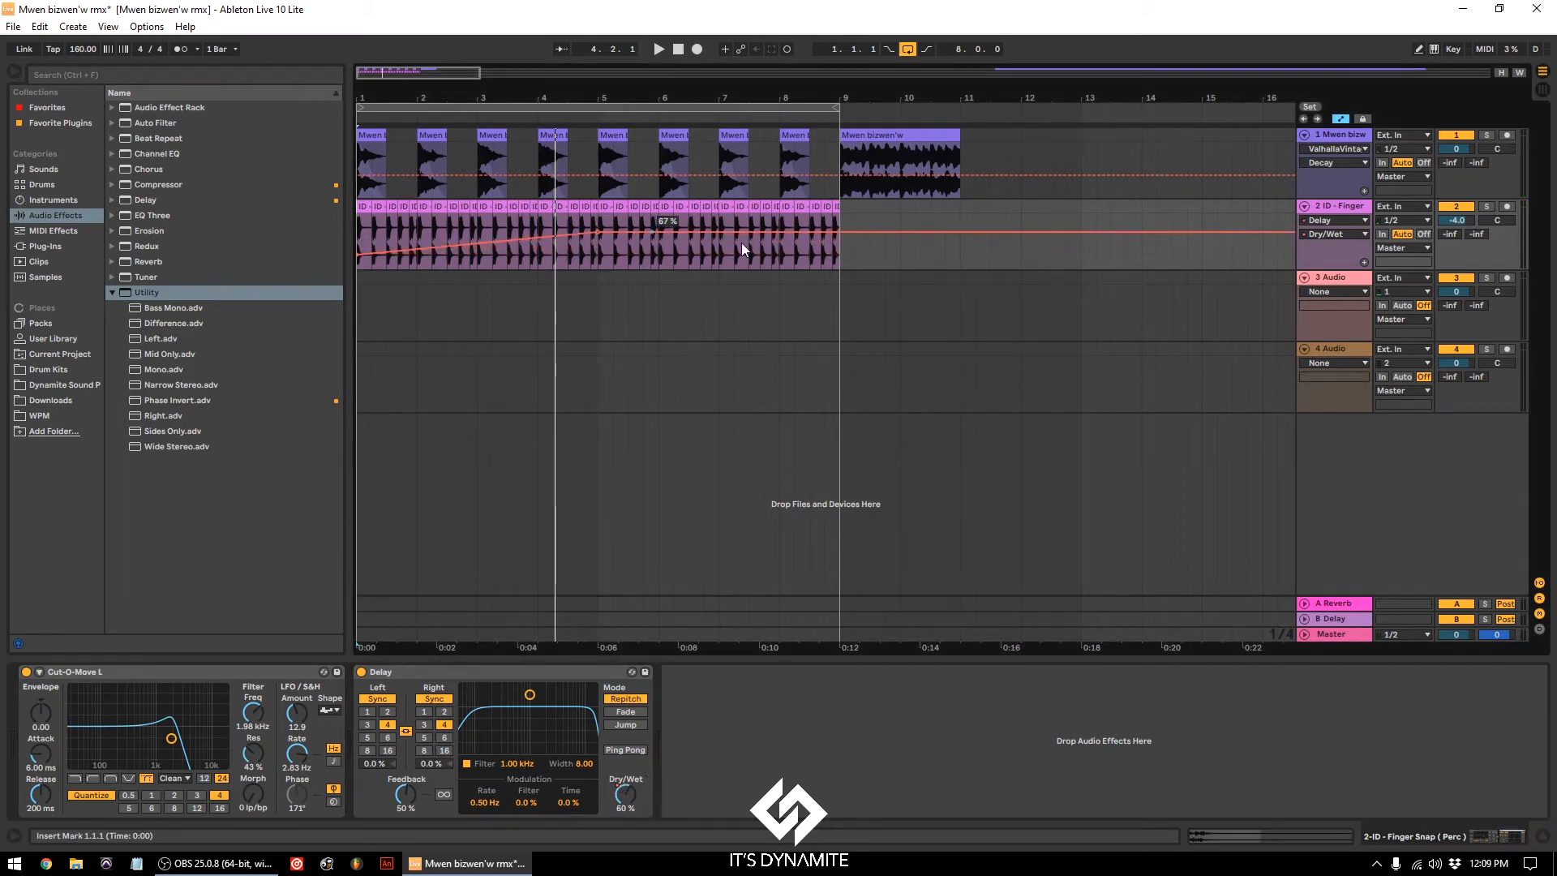
{"action": "left_click_drag", "start_coordinate": [837, 231], "coordinate": [839, 251]}
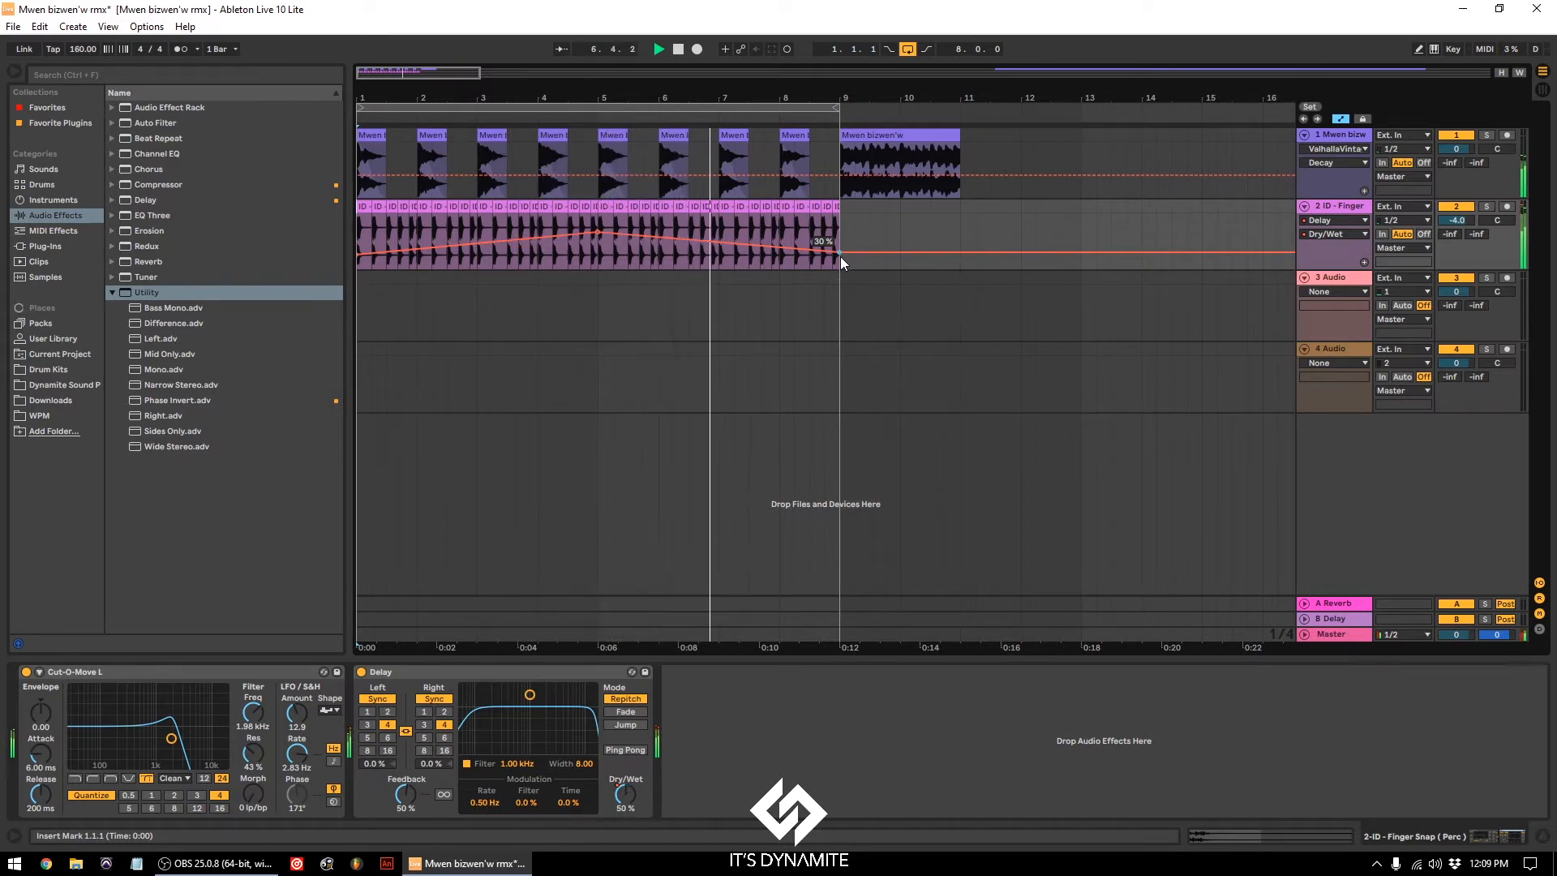
{"action": "left_click_drag", "start_coordinate": [840, 253], "coordinate": [840, 269]}
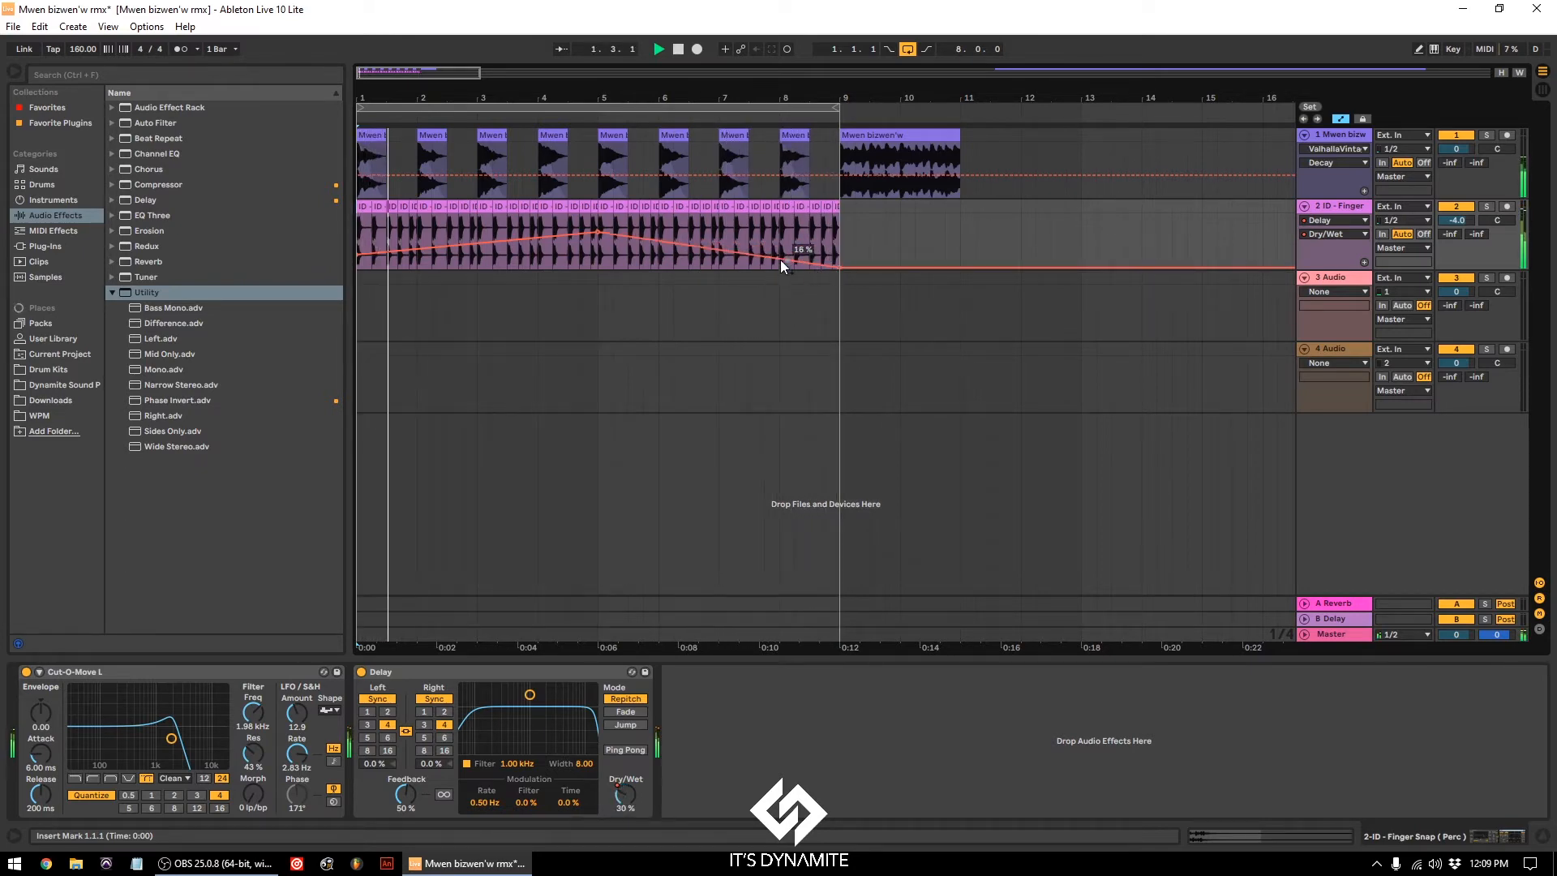
{"action": "left_click", "coordinate": [1304, 206]}
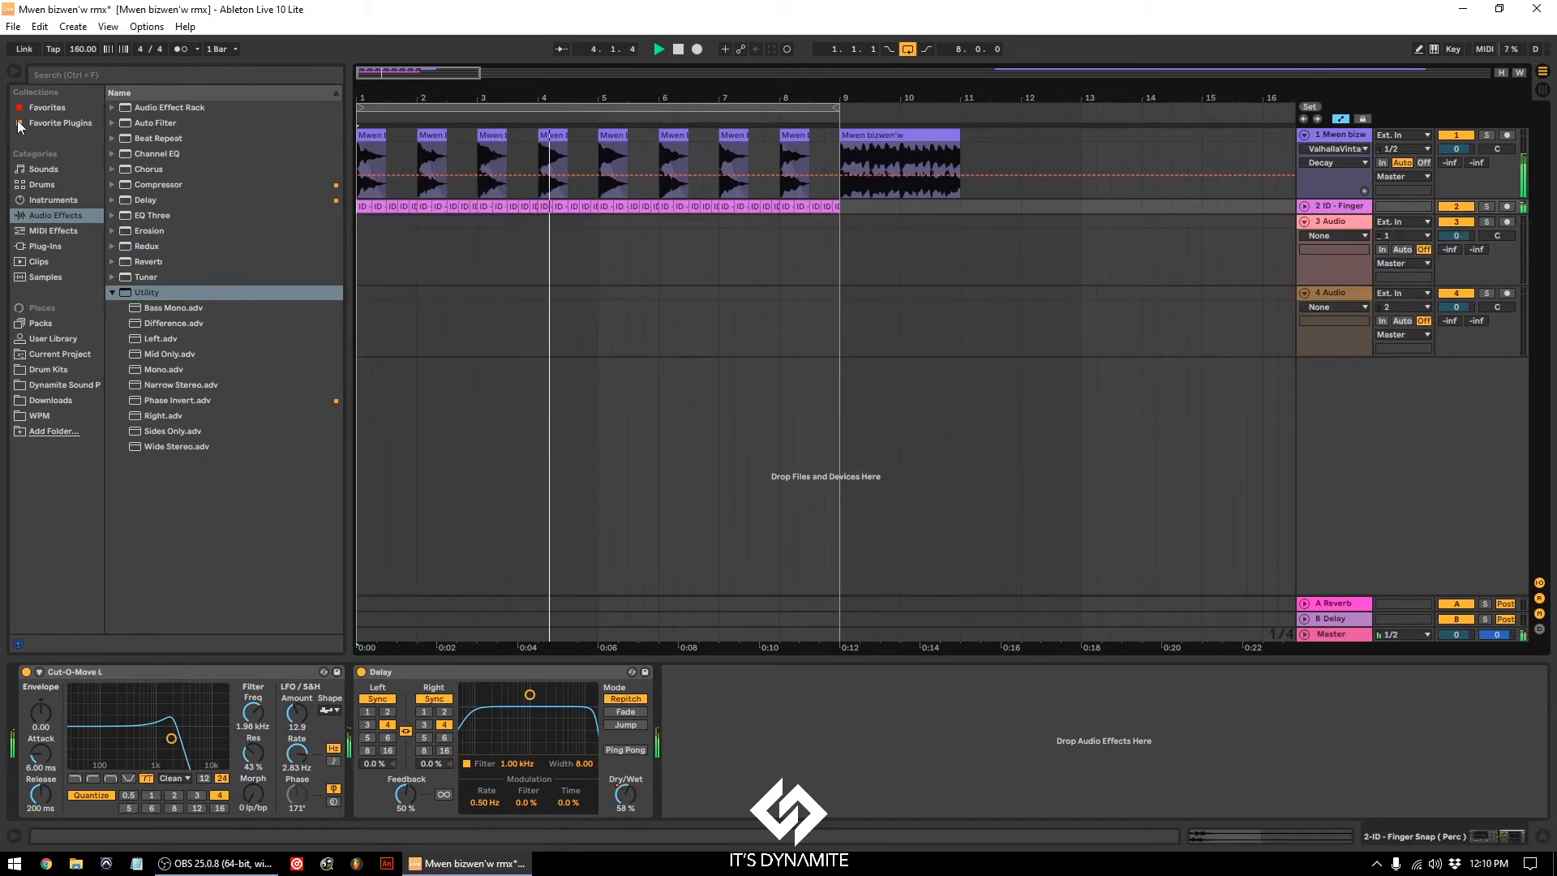
Step: Place the ID - Famous Hey chant from the Jersey Club kit's Chants folder at bar 1 on the third track and play
{"action": "left_click", "coordinate": [56, 379]}
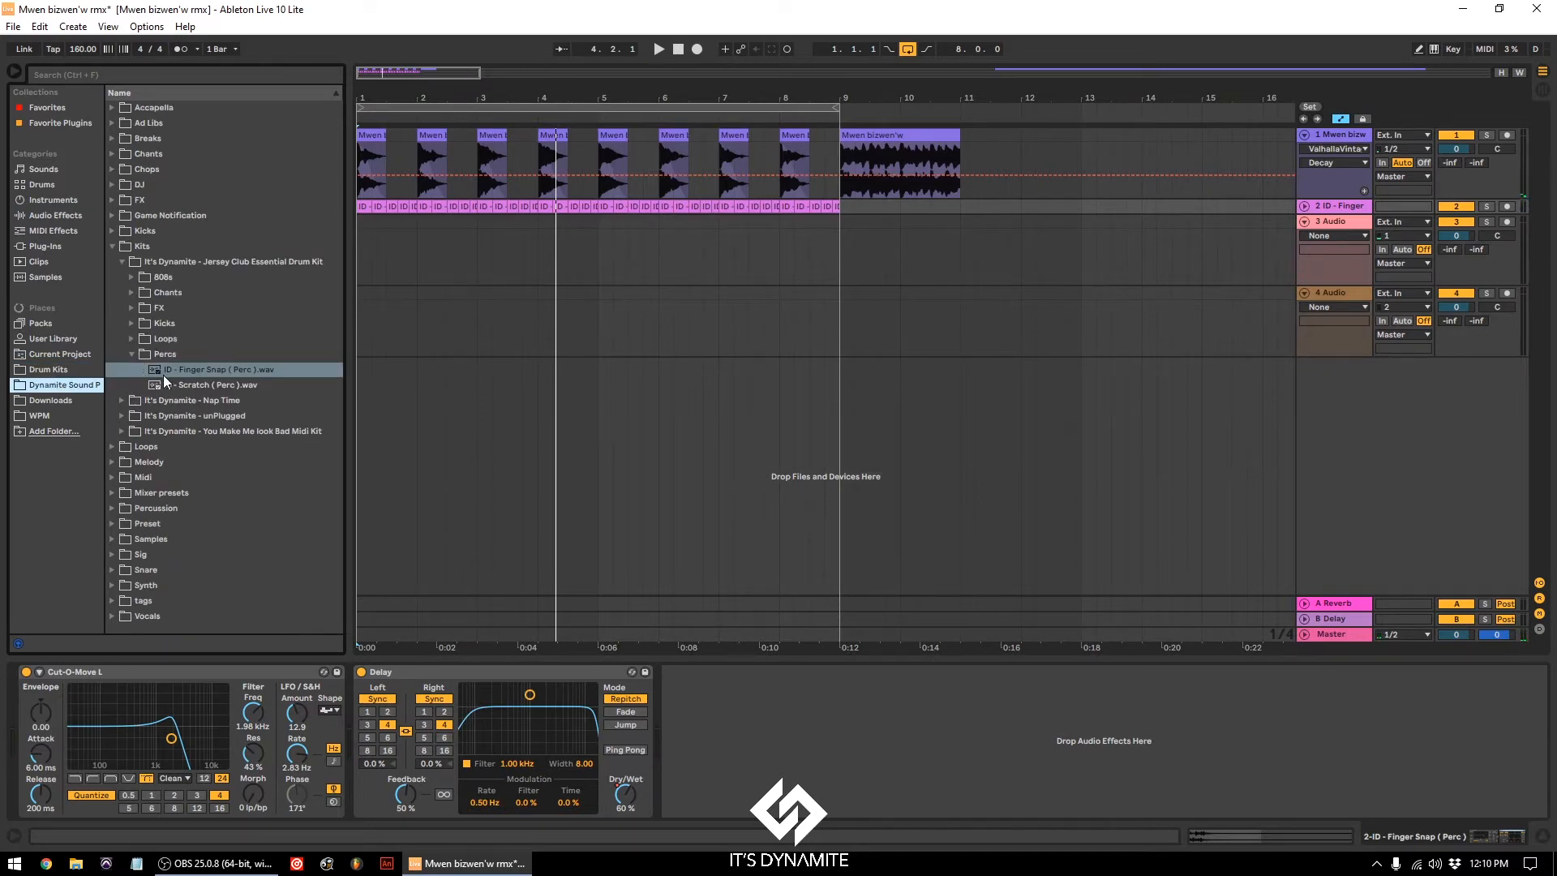
{"action": "left_click", "coordinate": [131, 293]}
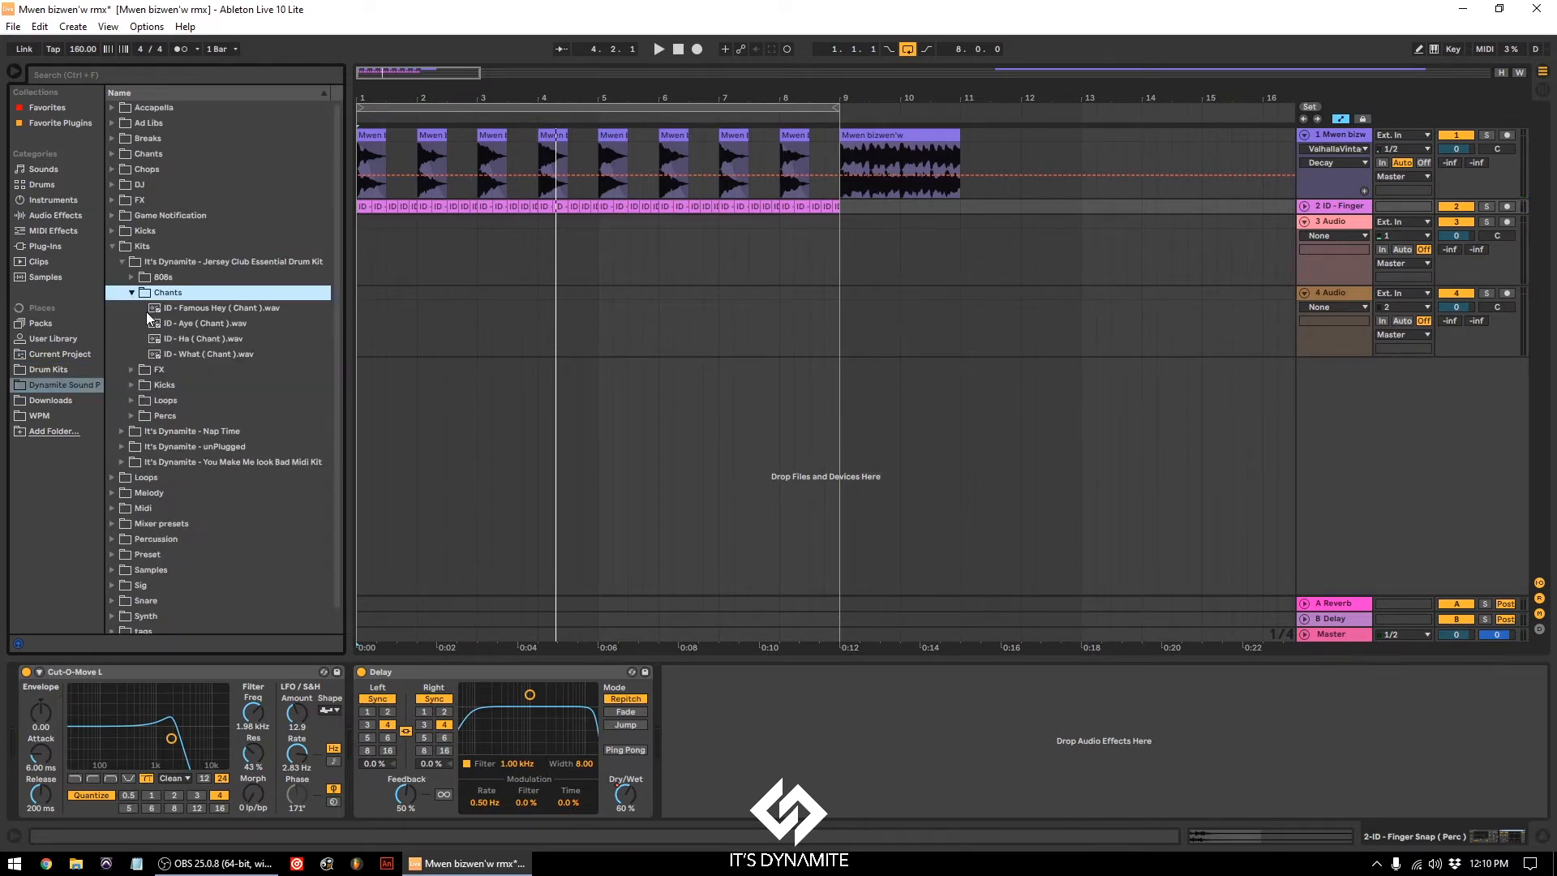
{"action": "left_click", "coordinate": [186, 312]}
{"action": "left_click_drag", "start_coordinate": [358, 250], "coordinate": [368, 243]}
{"action": "key", "text": "space"}
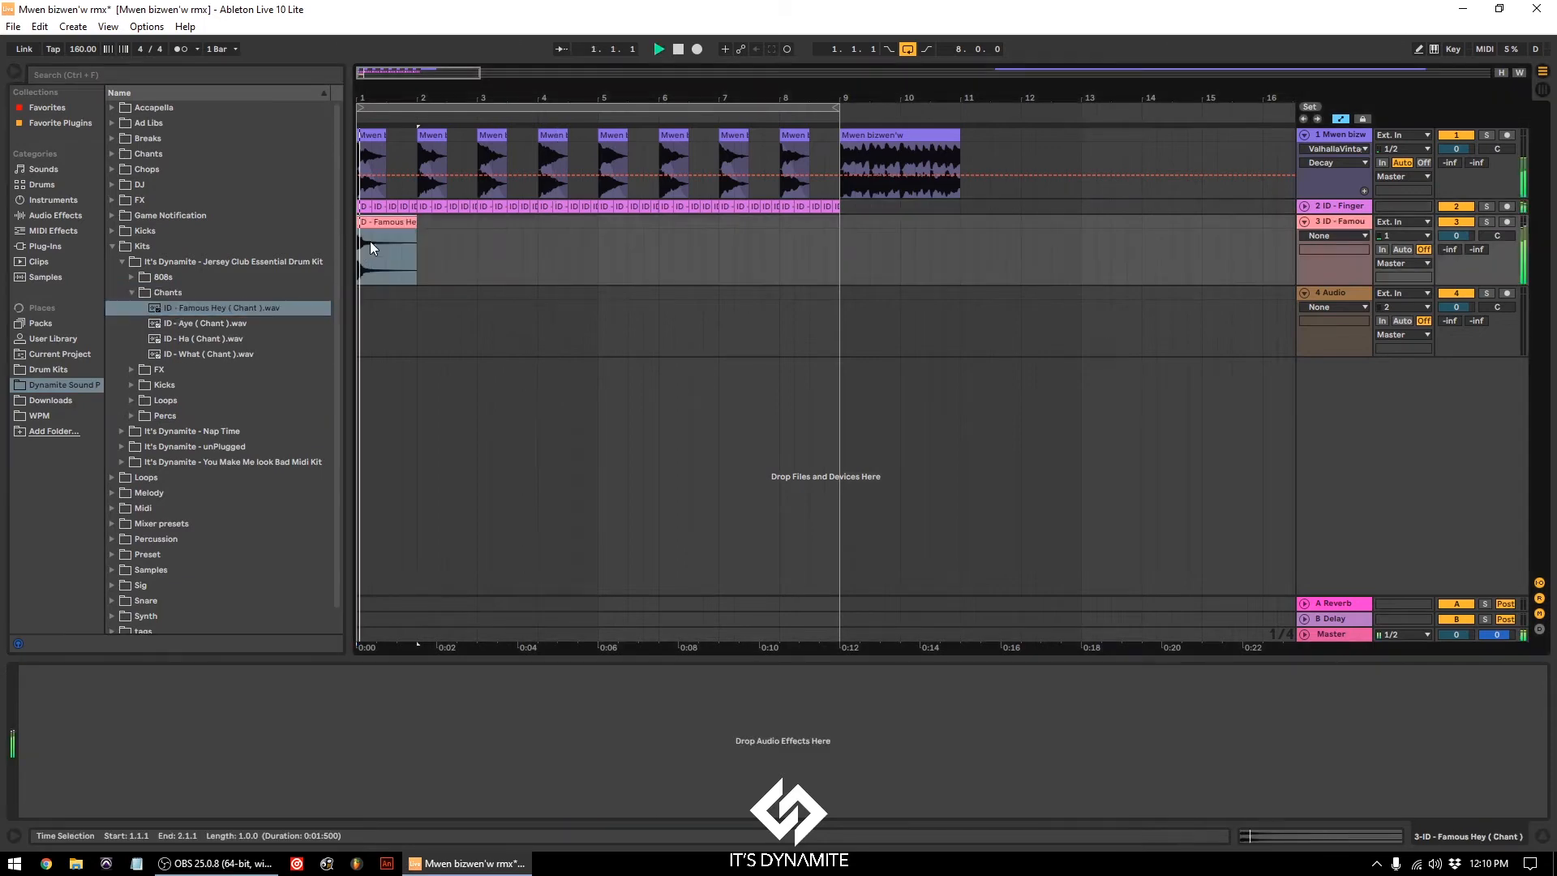
Step: Copy the Famous Hey chant to 2.3.1 and trim the copy to end at bar 3, hiding the automation lanes
{"action": "left_click_drag", "start_coordinate": [395, 227], "coordinate": [488, 227]}
{"action": "left_click", "coordinate": [493, 243]}
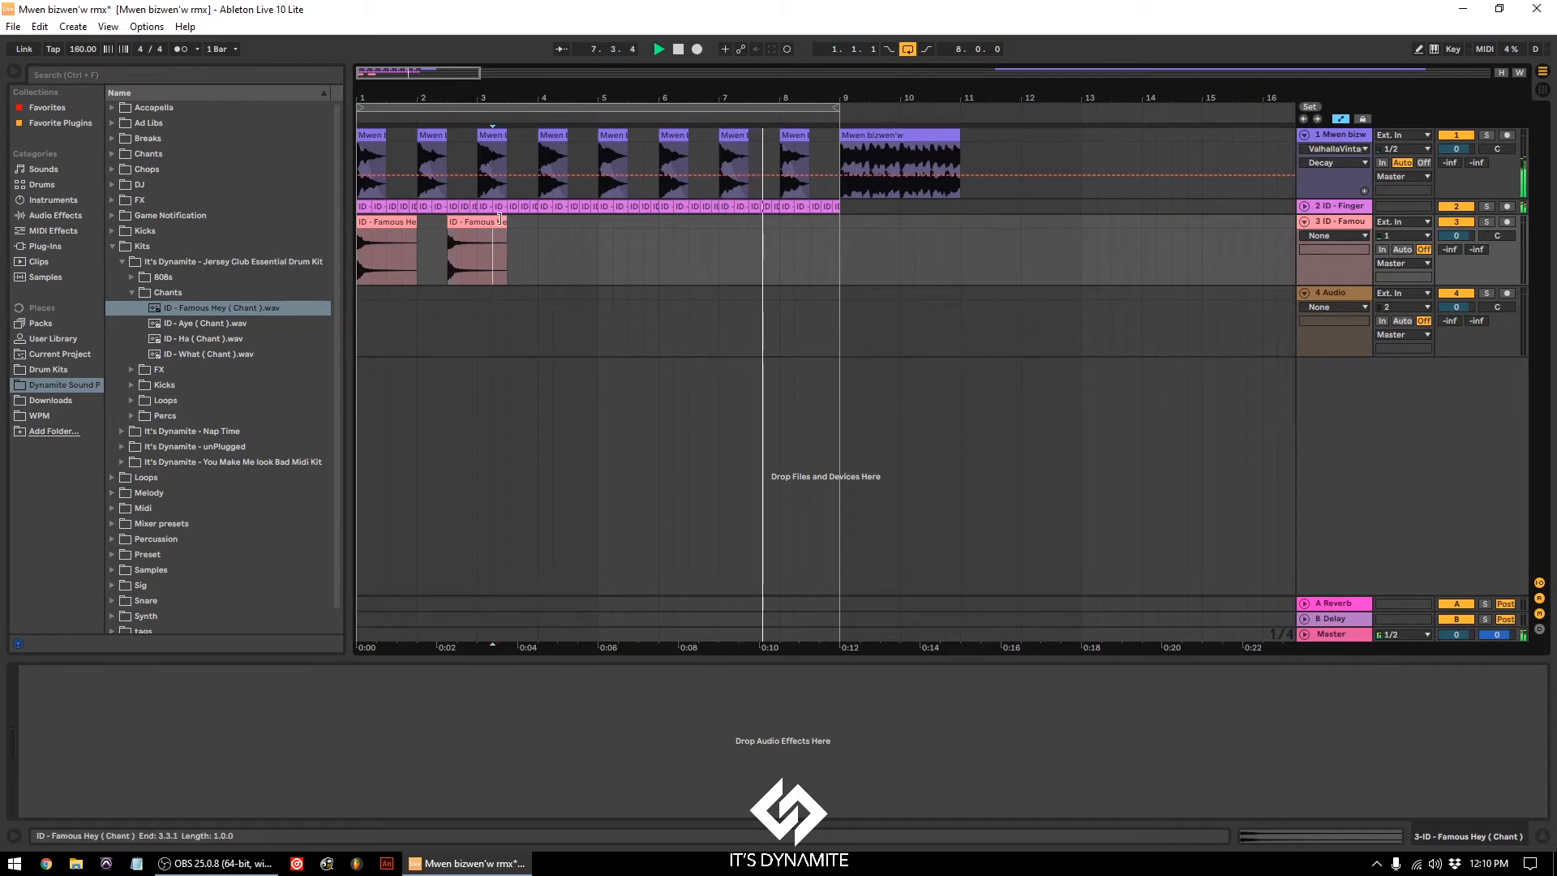
{"action": "left_click", "coordinate": [1339, 122]}
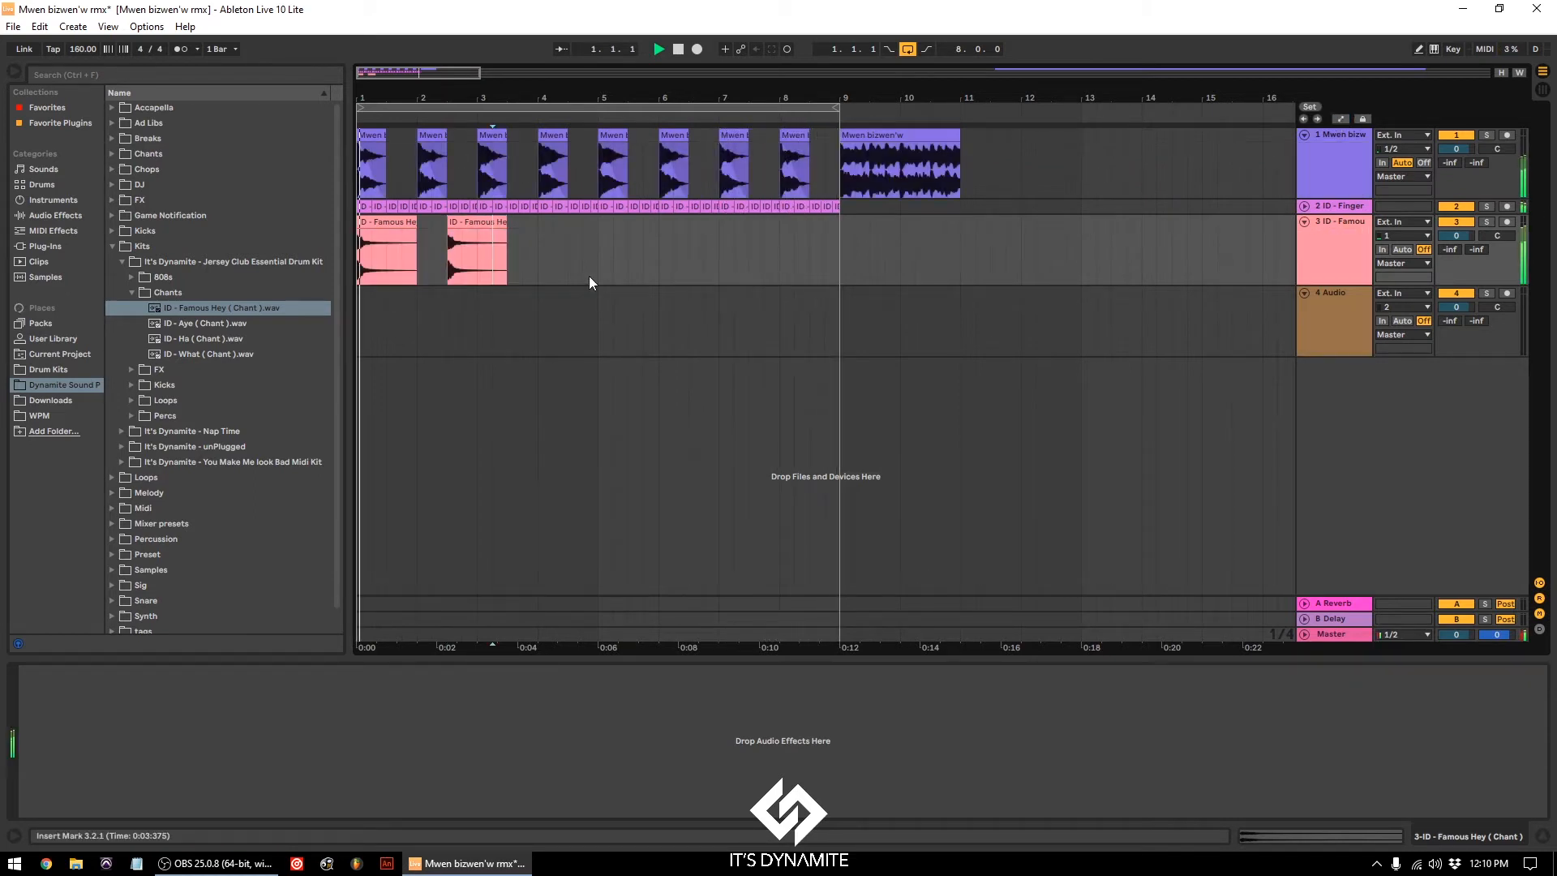
{"action": "left_click_drag", "start_coordinate": [506, 225], "coordinate": [475, 235]}
{"action": "key", "text": "space"}
Step: Duplicate the two-bar Famous Hey chant pattern three times to fill through bar 8
{"action": "left_click_drag", "start_coordinate": [478, 237], "coordinate": [305, 246]}
{"action": "key", "text": "ctrl+d"}
{"action": "key", "text": "ctrl+d"}
{"action": "key", "text": "ctrl+d"}
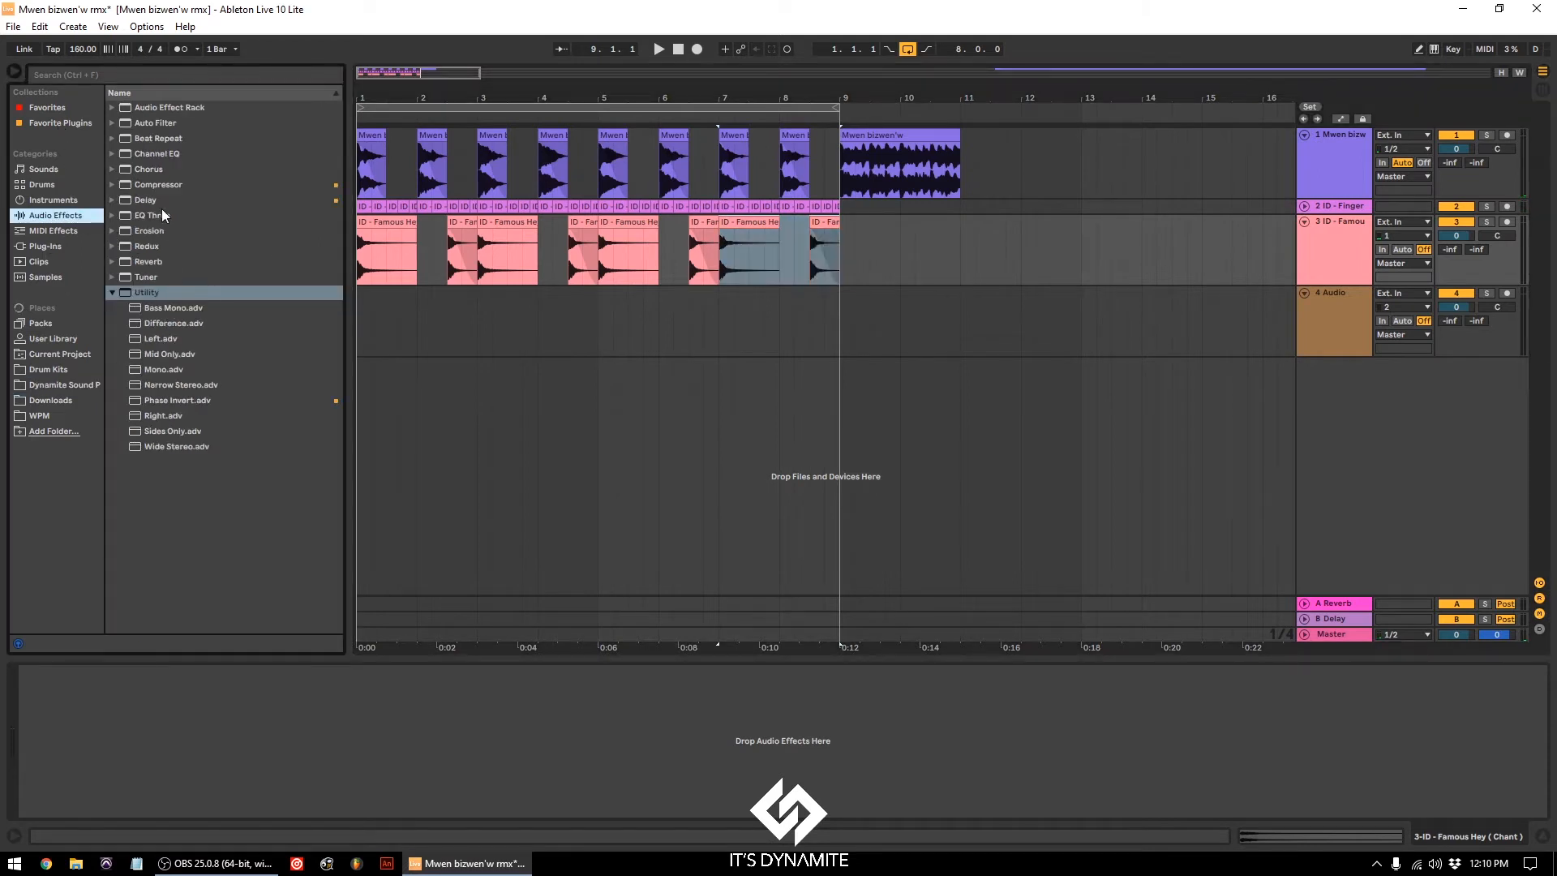
Step: Add a Delay to the Famous Hey track with 4-sixteenth timing and its filter at 748 Hz, width 4.41
{"action": "left_click", "coordinate": [136, 201]}
{"action": "left_click_drag", "start_coordinate": [137, 202], "coordinate": [1311, 234]}
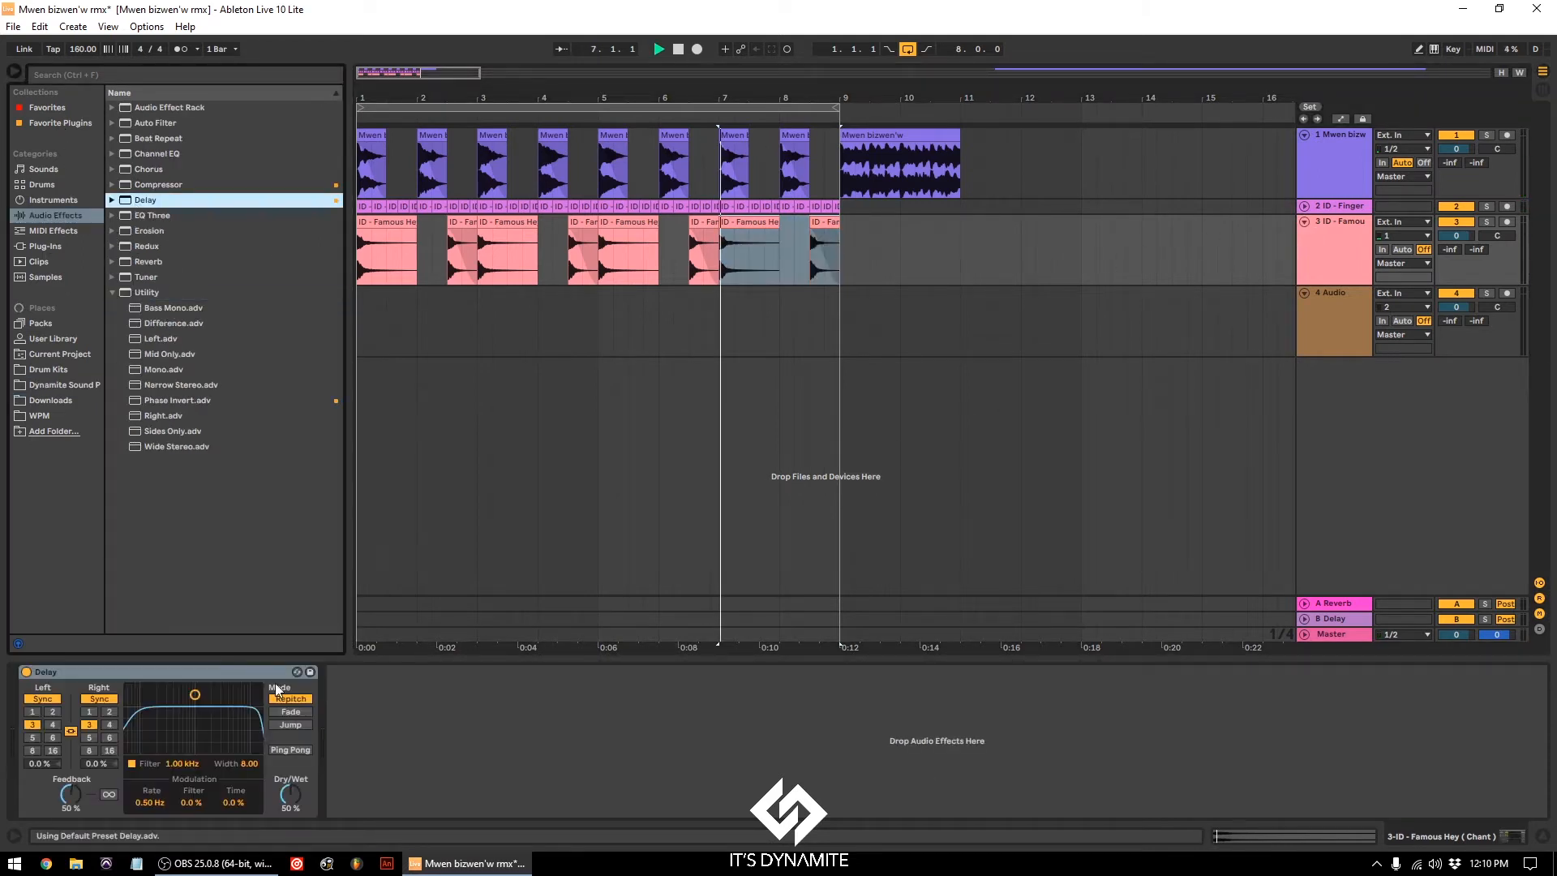
{"action": "left_click", "coordinate": [109, 724]}
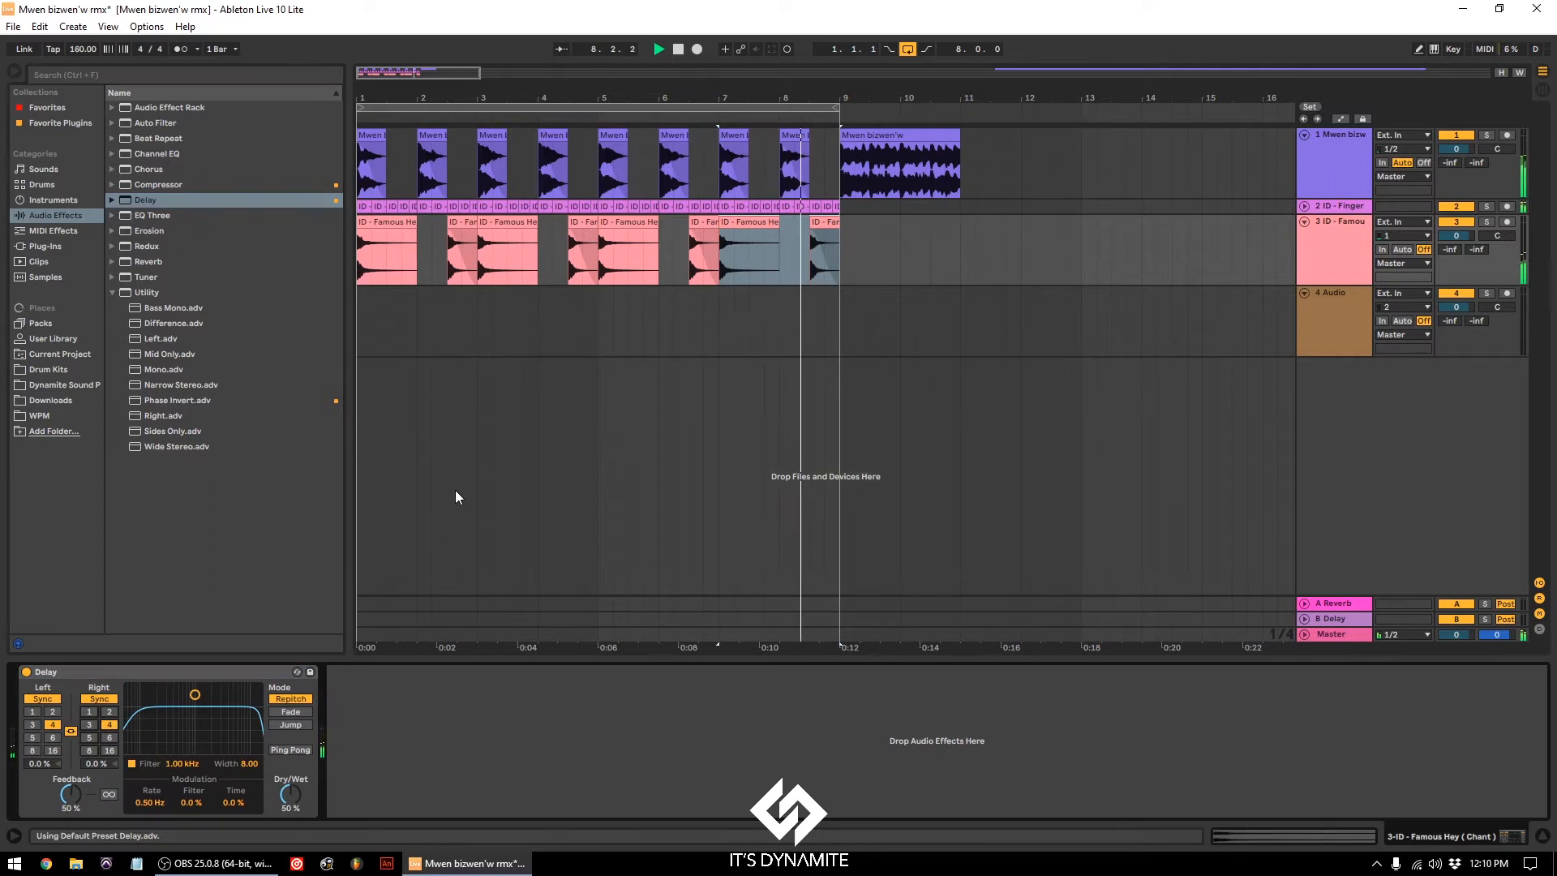
{"action": "mouse_move", "coordinate": [195, 695]}
{"action": "left_mouse_down"}
{"action": "mouse_move", "coordinate": [215, 714]}
{"action": "mouse_move", "coordinate": [188, 720]}
{"action": "left_mouse_up"}
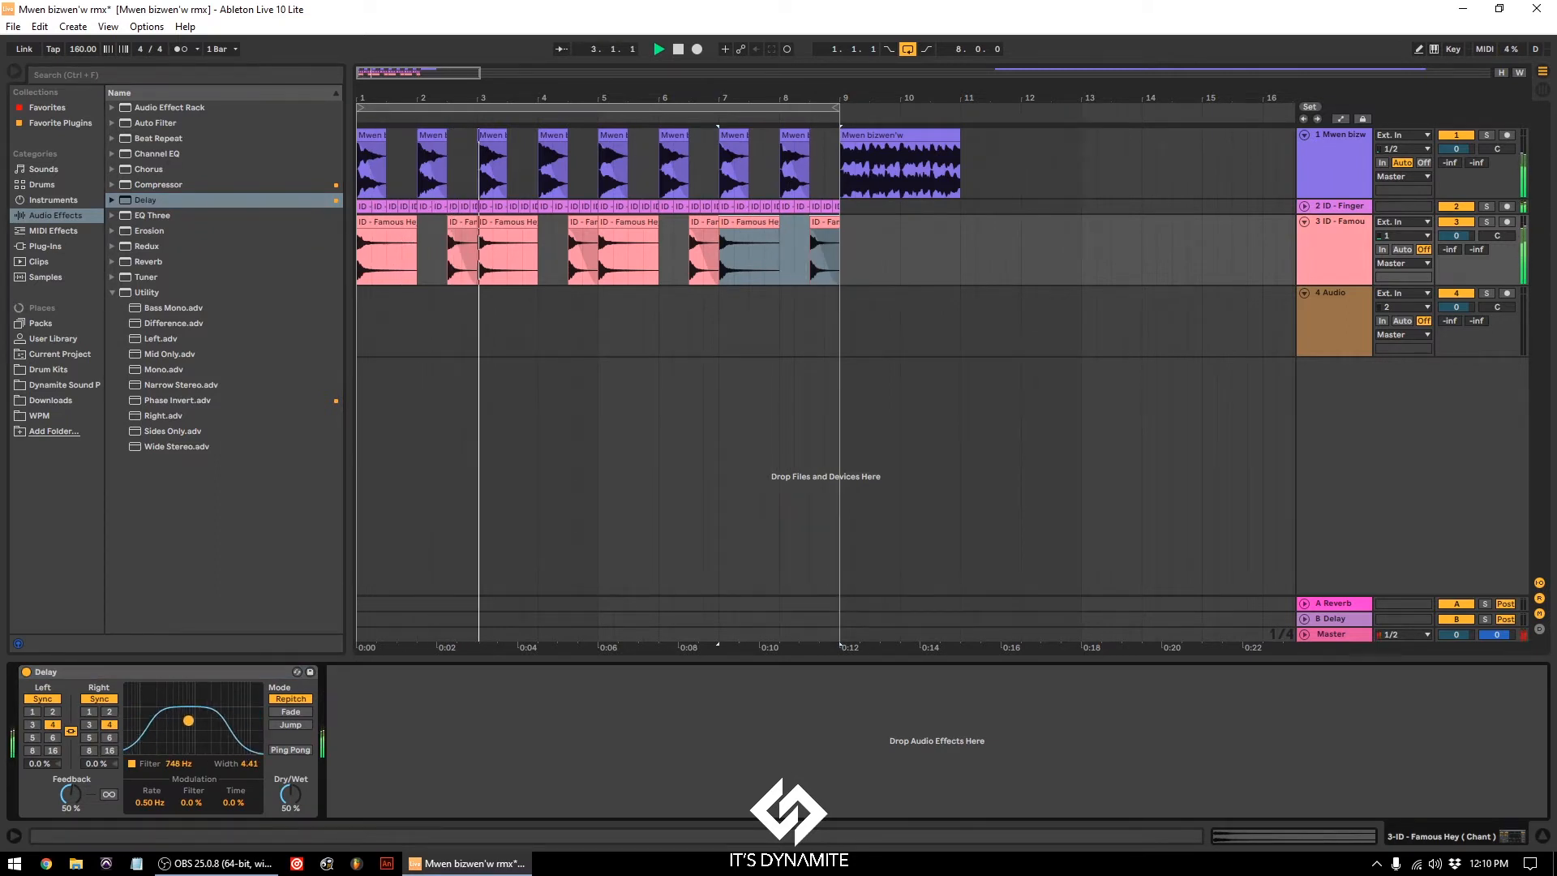
Step: Delete the finger snap track and listen to the loop without it
{"action": "left_click", "coordinate": [1355, 207]}
{"action": "key", "text": "Delete"}
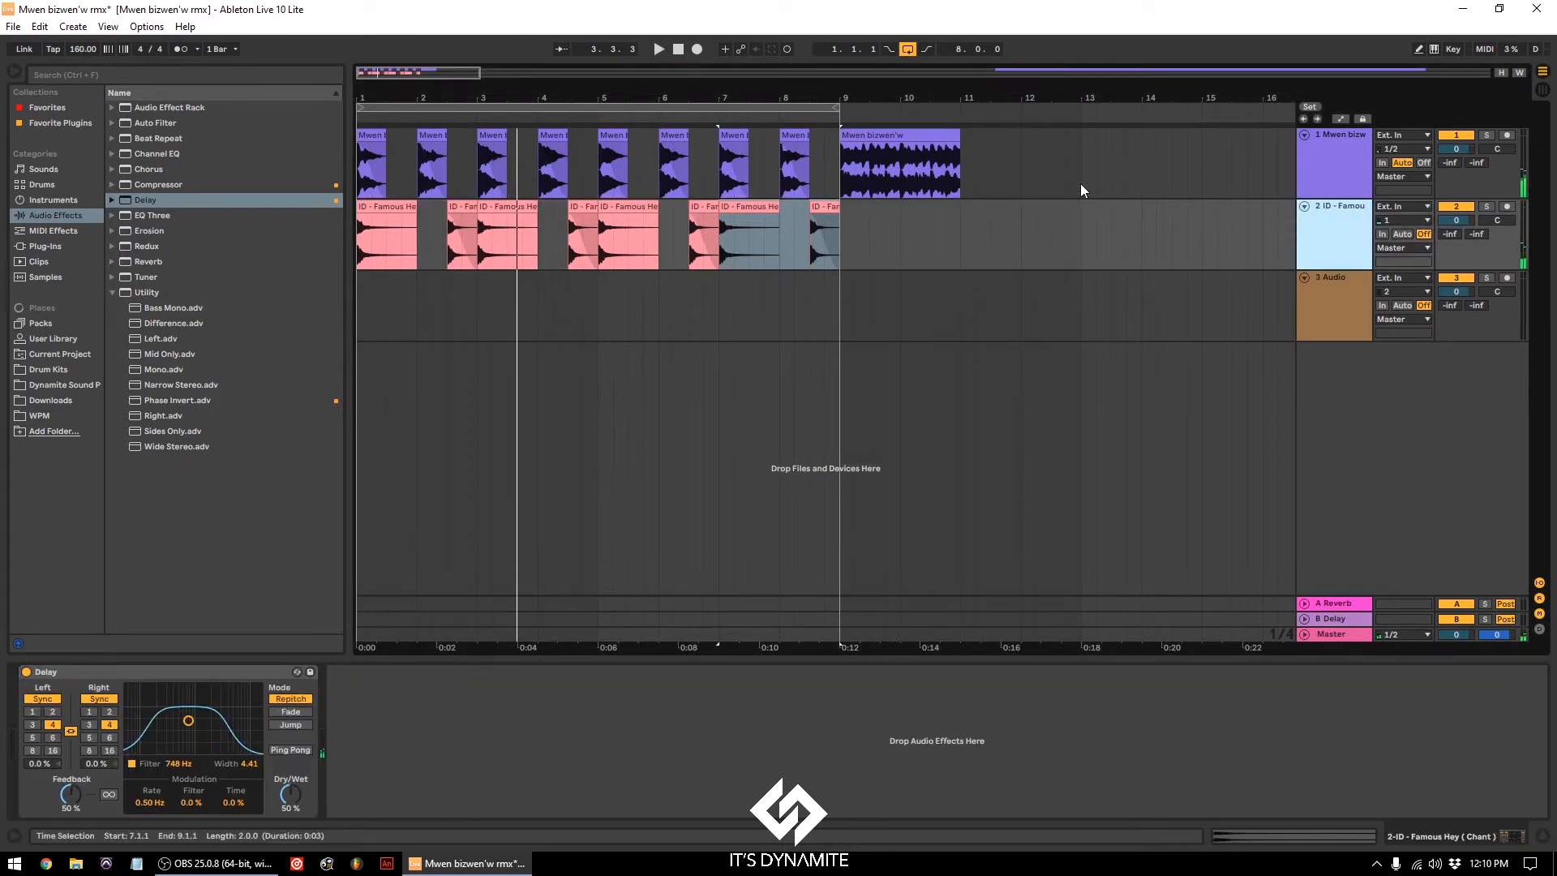
{"action": "left_click", "coordinate": [679, 49]}
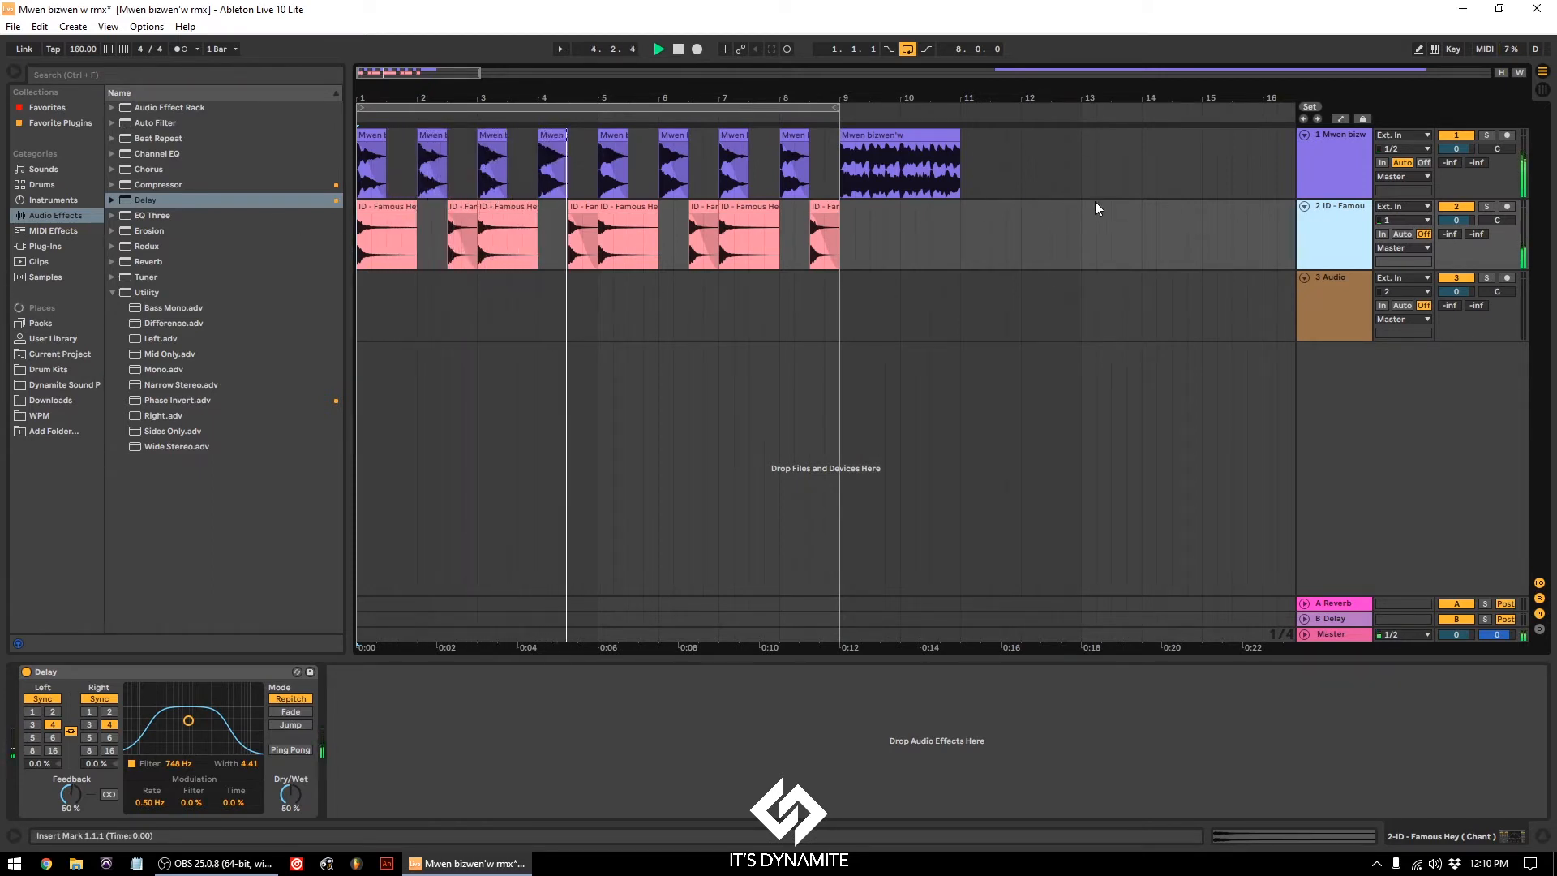
Step: Fill 4.4.1 and 4.4.3 with half-beat copies of the Famous Hey chant transposed to 4 st, and play the passage
{"action": "left_click_drag", "start_coordinate": [562, 97], "coordinate": [561, 179]}
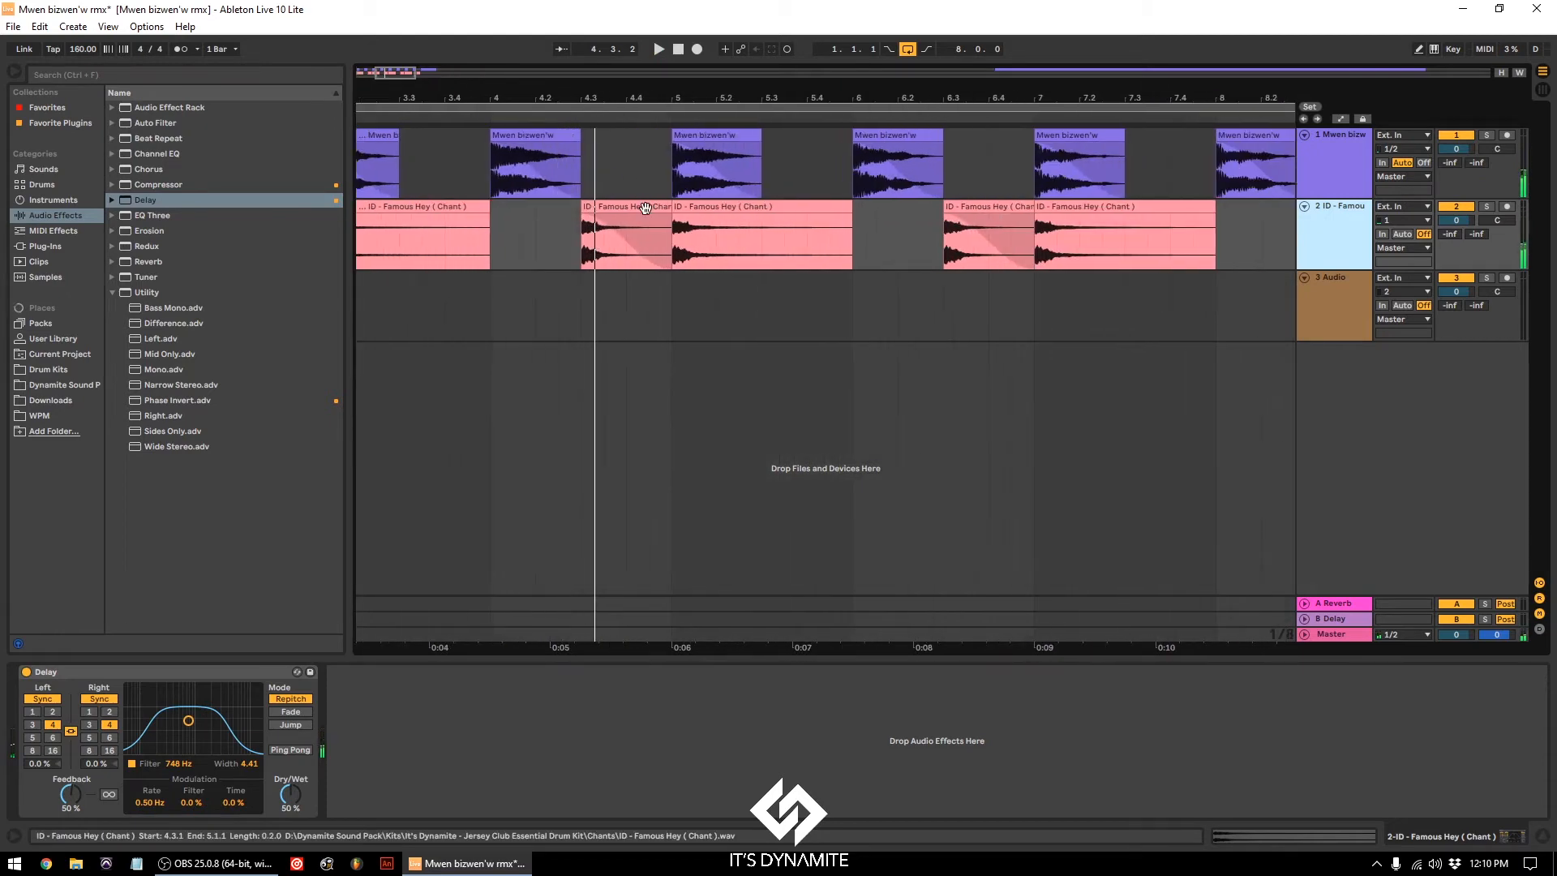
{"action": "mouse_move", "coordinate": [661, 208]}
{"action": "left_mouse_down"}
{"action": "mouse_move", "coordinate": [592, 209]}
{"action": "mouse_move", "coordinate": [644, 205]}
{"action": "left_mouse_up"}
{"action": "key", "text": "shift+Tab"}
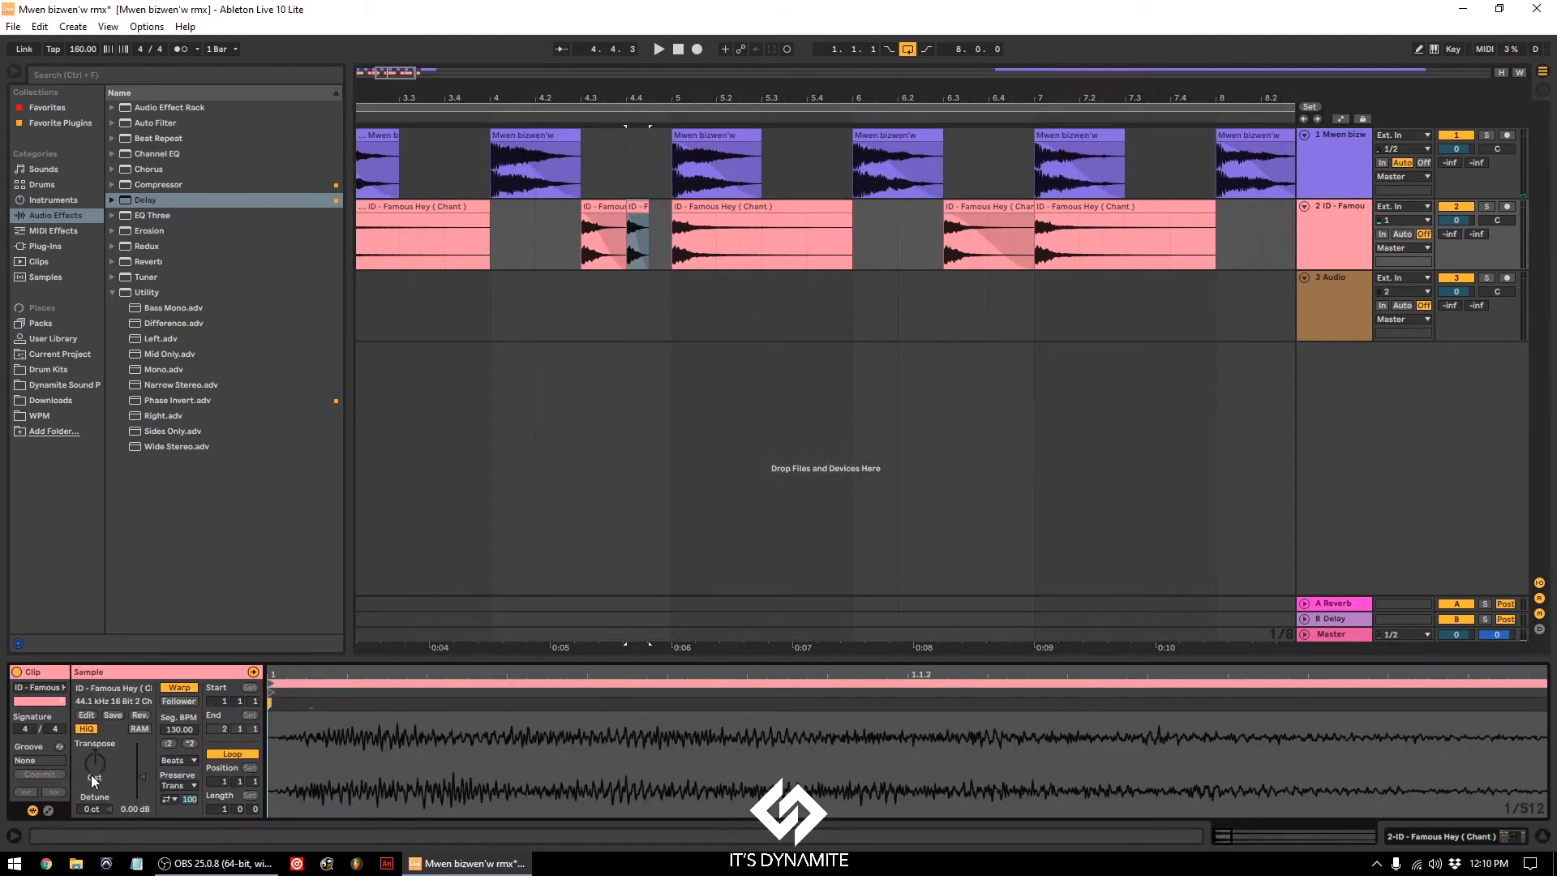
{"action": "scroll", "coordinate": [89, 764], "scroll_direction": "up", "scroll_amount": 2}
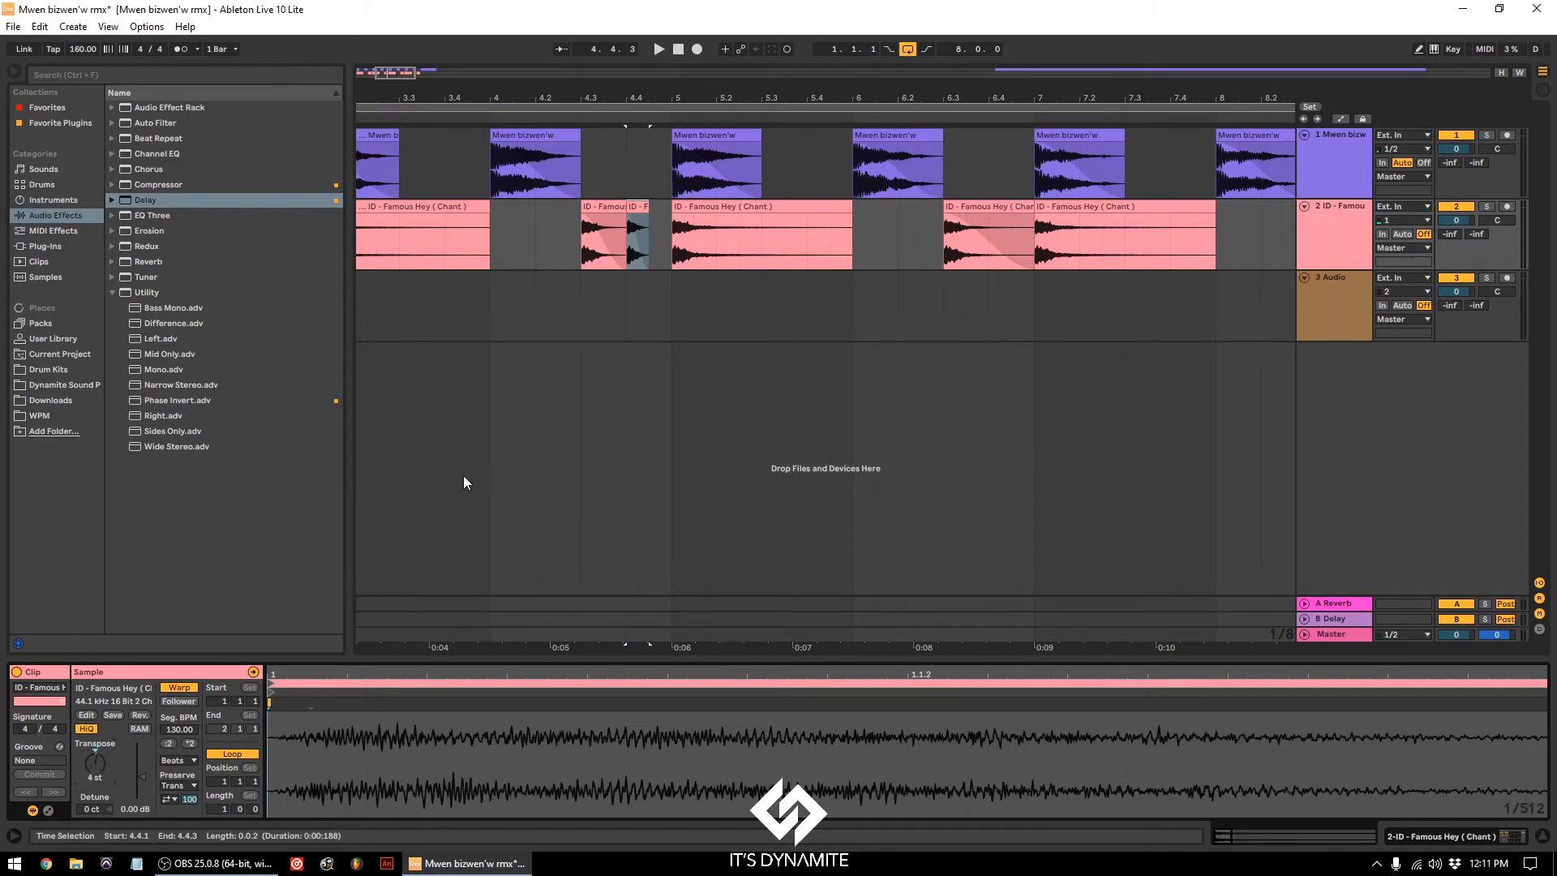
{"action": "key", "text": "ctrl+d"}
{"action": "left_click", "coordinate": [533, 235]}
{"action": "key", "text": "space"}
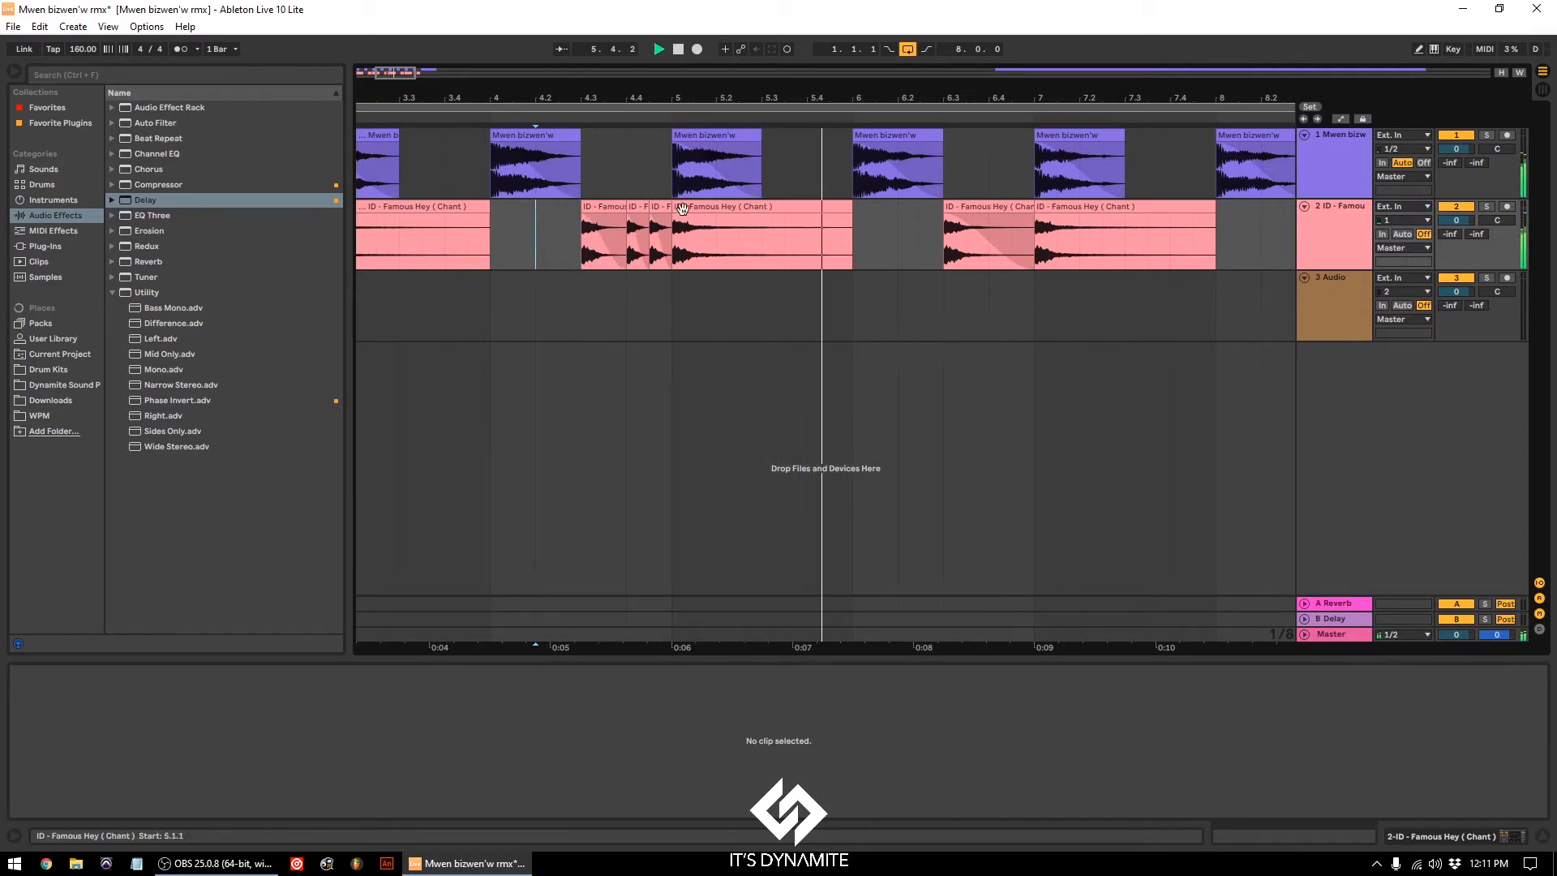
Step: Lower the Famous Hey track's volume to -6 dB during playback
{"action": "left_click_drag", "start_coordinate": [993, 95], "coordinate": [988, 57]}
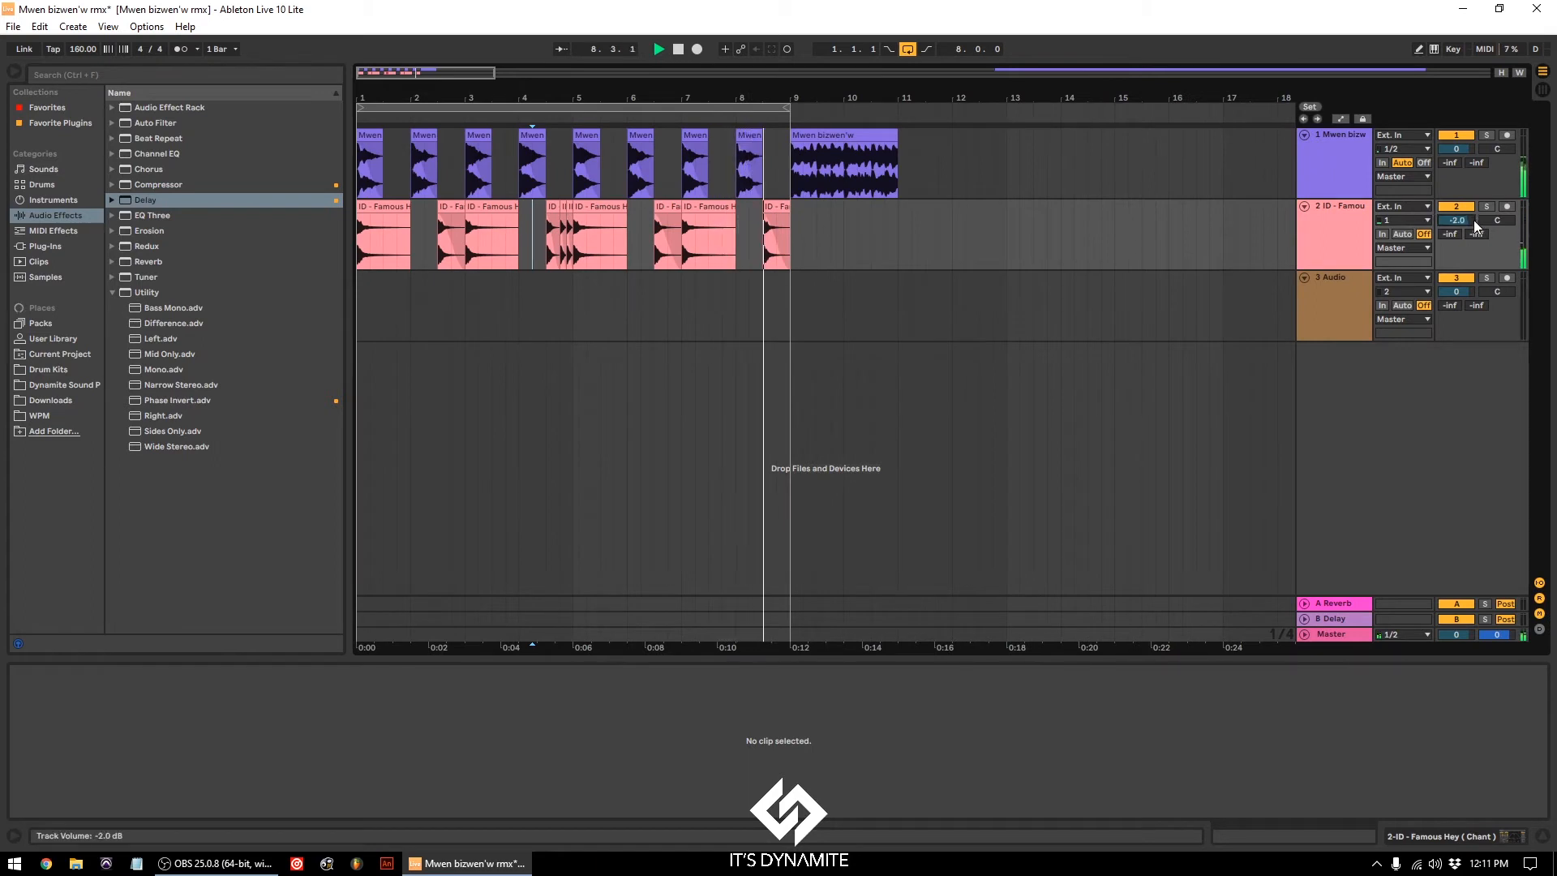
{"action": "left_click_drag", "start_coordinate": [1475, 220], "coordinate": [1475, 235]}
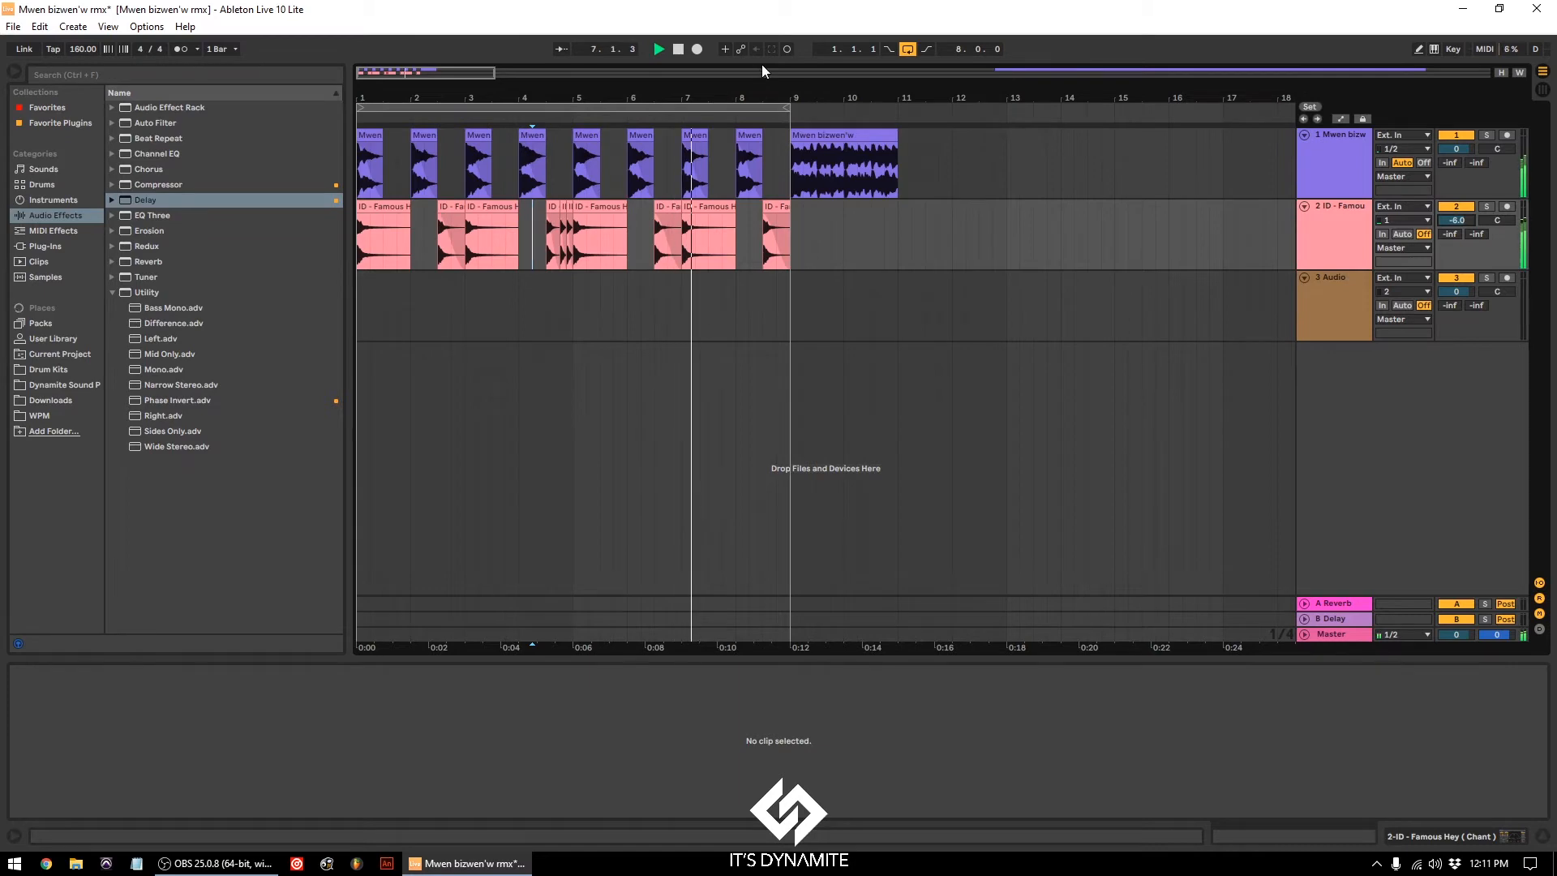
{"action": "left_click", "coordinate": [818, 130]}
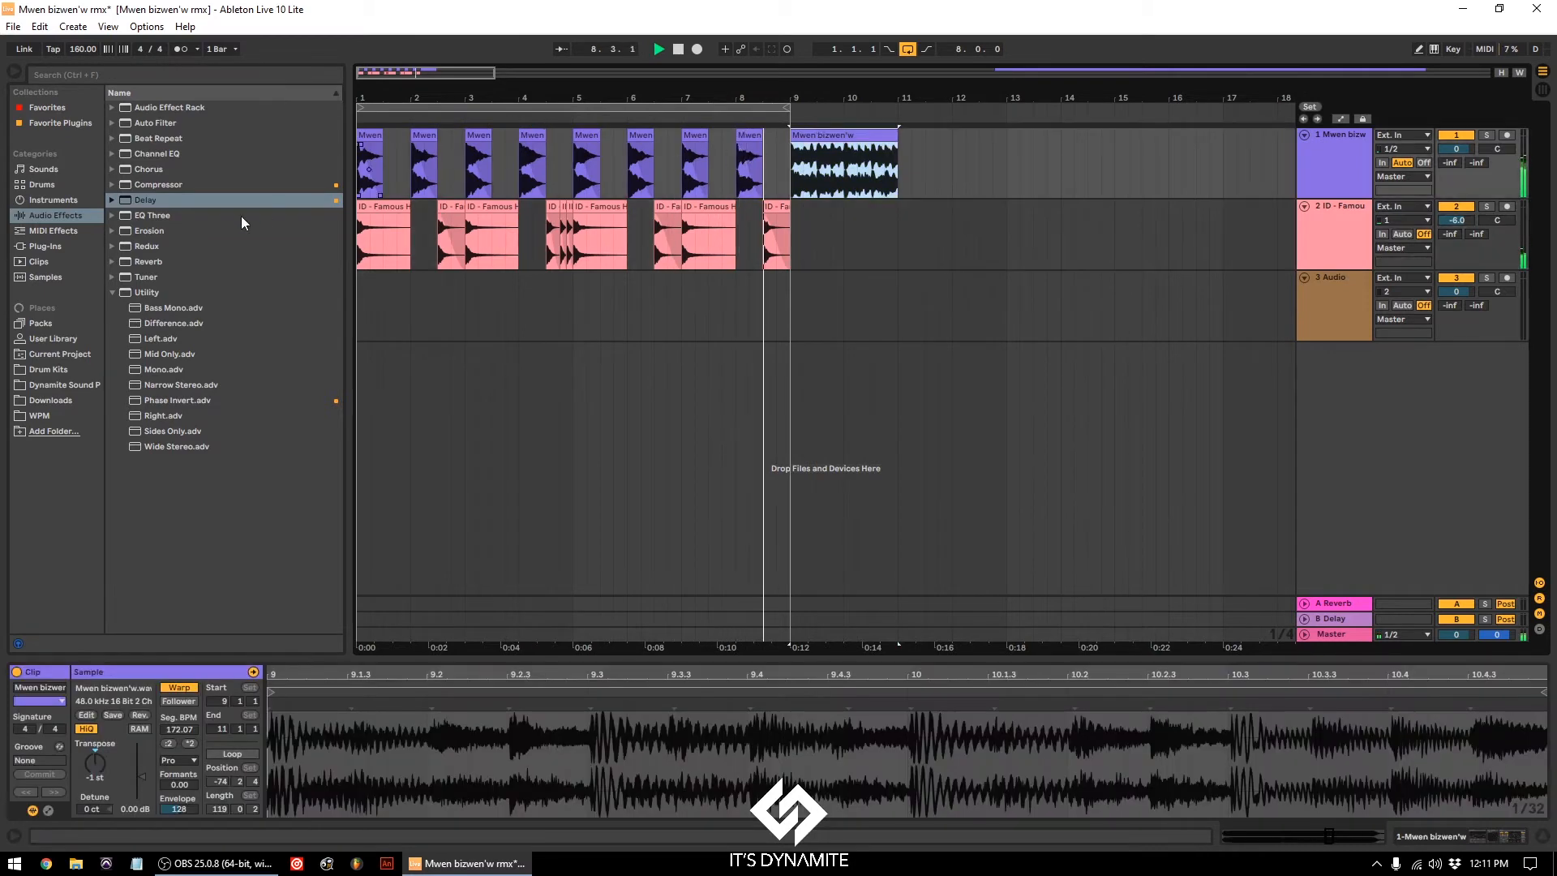
Step: Audition the Ha and Aye chants from the Jersey Club kit and place ID - Aye at 1.3.1 on the third track
{"action": "left_click", "coordinate": [69, 387]}
{"action": "left_click", "coordinate": [202, 340]}
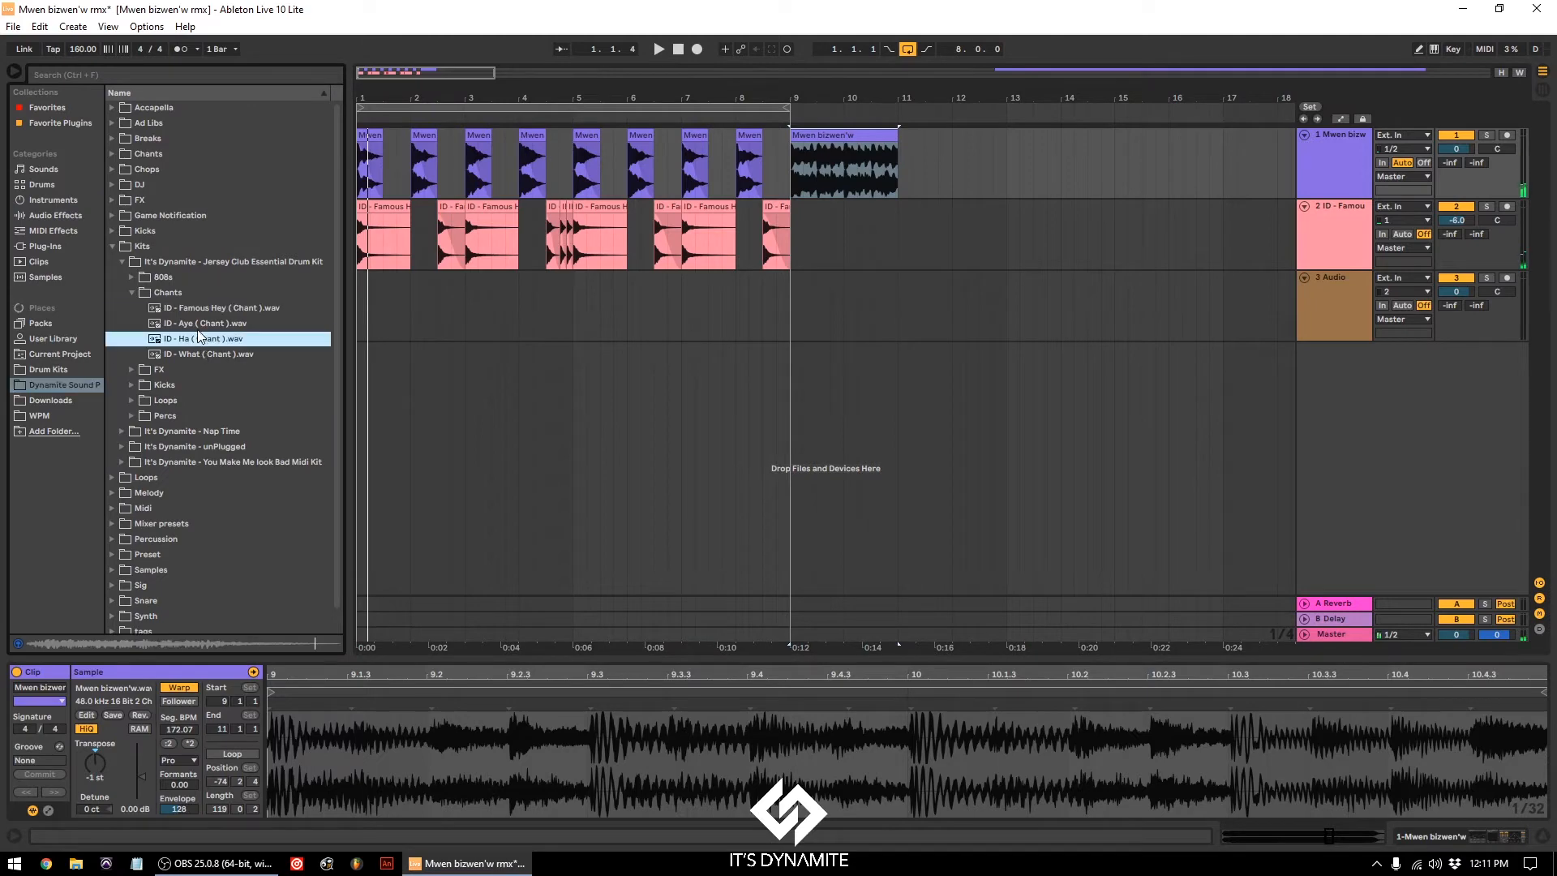
{"action": "left_click", "coordinate": [193, 329]}
{"action": "key", "text": "space"}
{"action": "left_click_drag", "start_coordinate": [193, 329], "coordinate": [385, 298]}
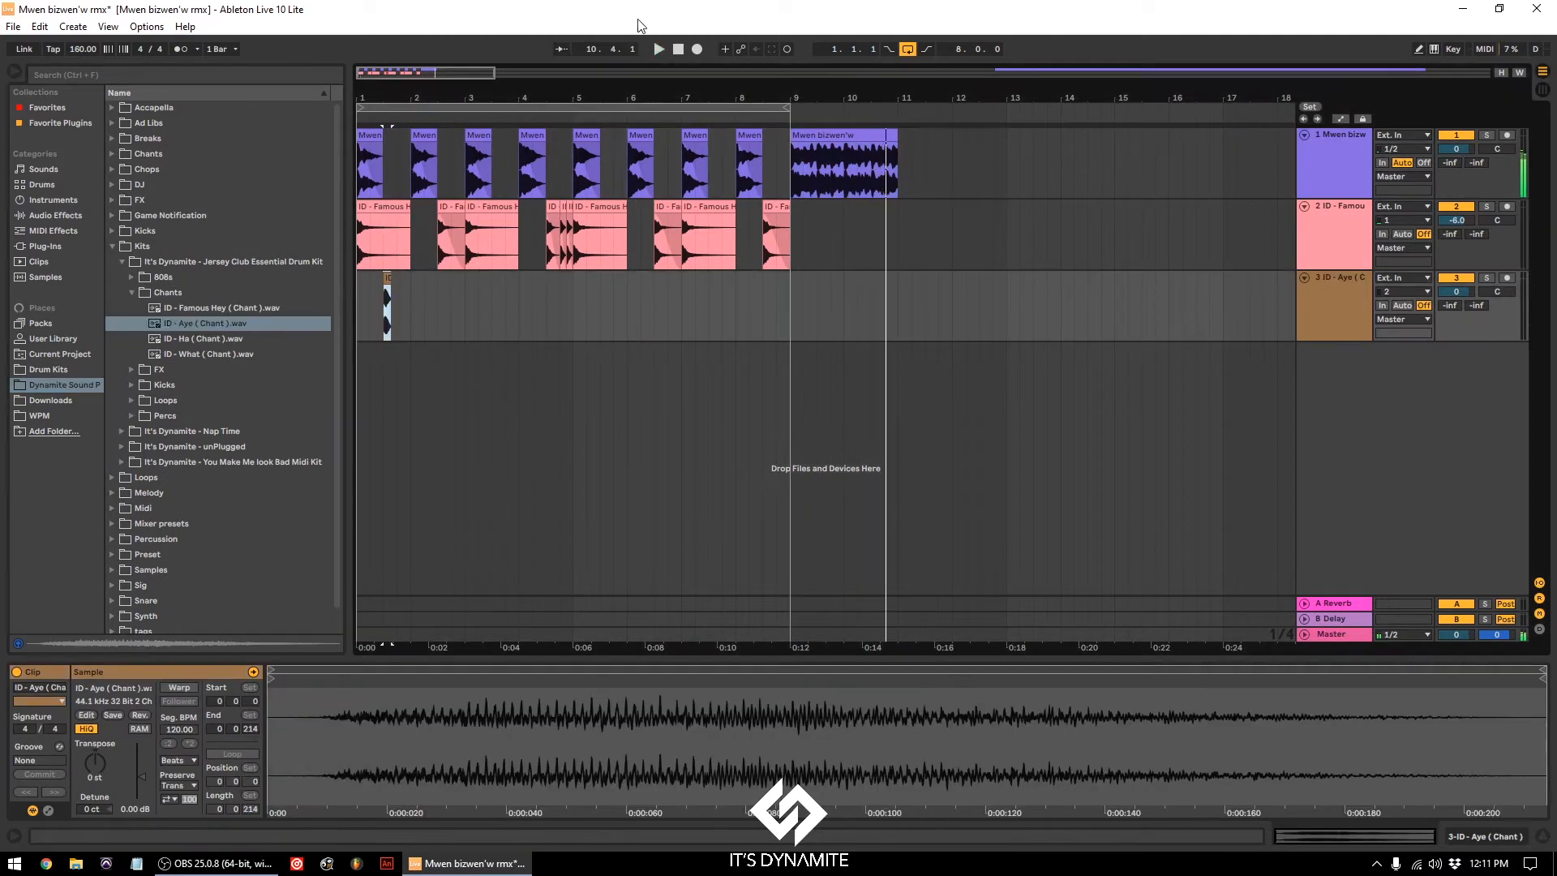
Step: Arrange half-beat Aye chants at 1.2.3 and 1.4.1, checking the rhythm in playback
{"action": "left_click", "coordinate": [674, 51]}
{"action": "left_click", "coordinate": [659, 51]}
{"action": "key", "text": "space"}
{"action": "left_click_drag", "start_coordinate": [391, 90], "coordinate": [391, 146]}
{"action": "key", "text": "space"}
{"action": "key", "text": "space"}
{"action": "mouse_move", "coordinate": [467, 279]}
{"action": "left_mouse_down"}
{"action": "mouse_move", "coordinate": [431, 279]}
{"action": "mouse_move", "coordinate": [454, 282]}
{"action": "left_mouse_up"}
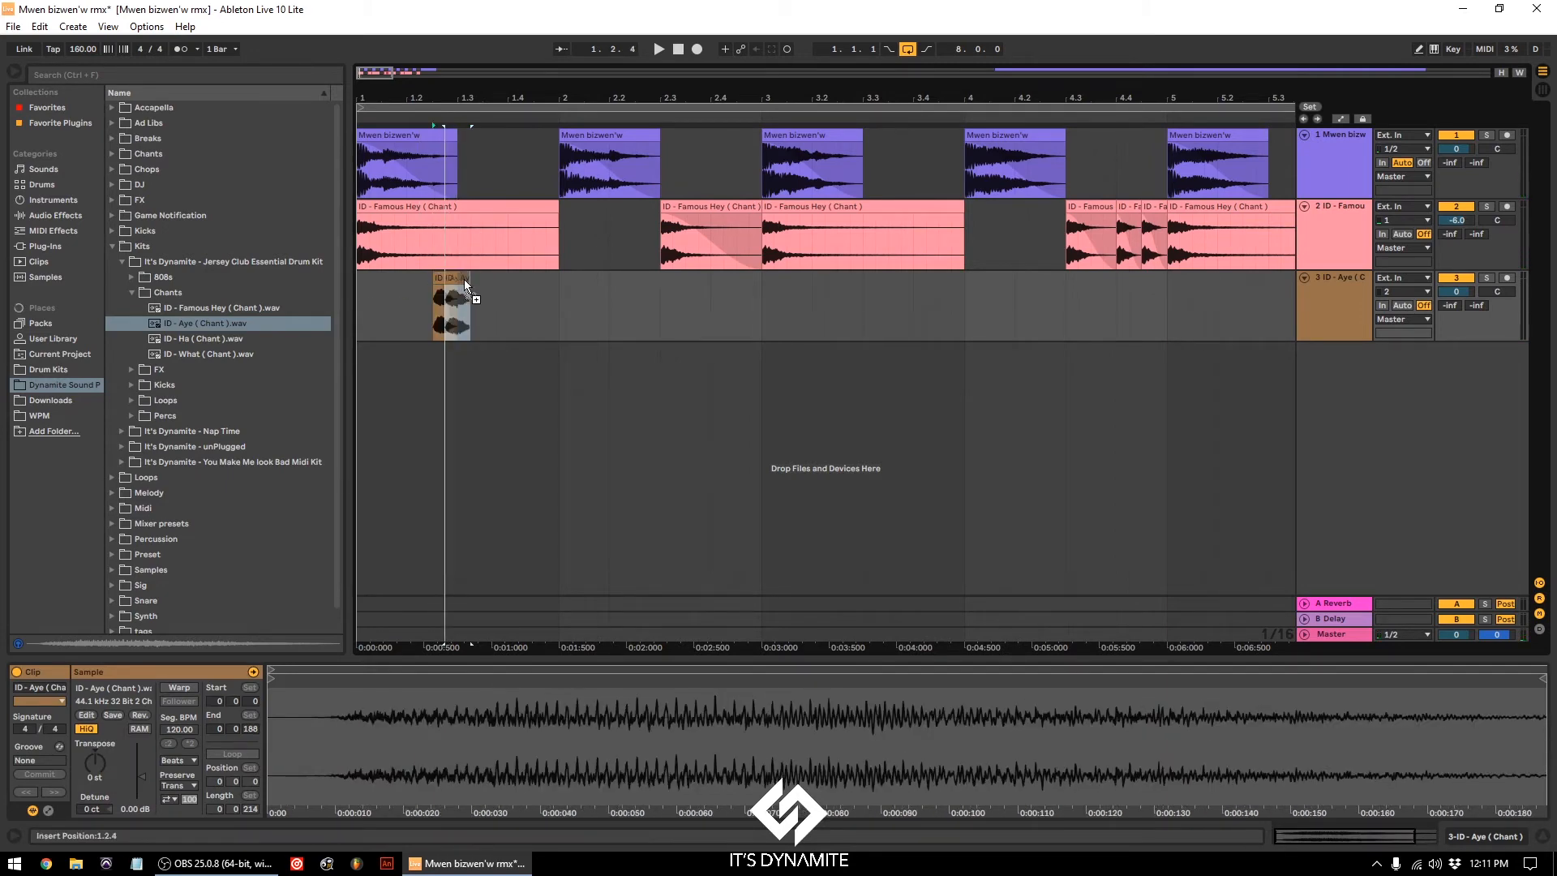
{"action": "key", "text": "ctrl+d"}
{"action": "left_click", "coordinate": [355, 295]}
{"action": "key", "text": "space"}
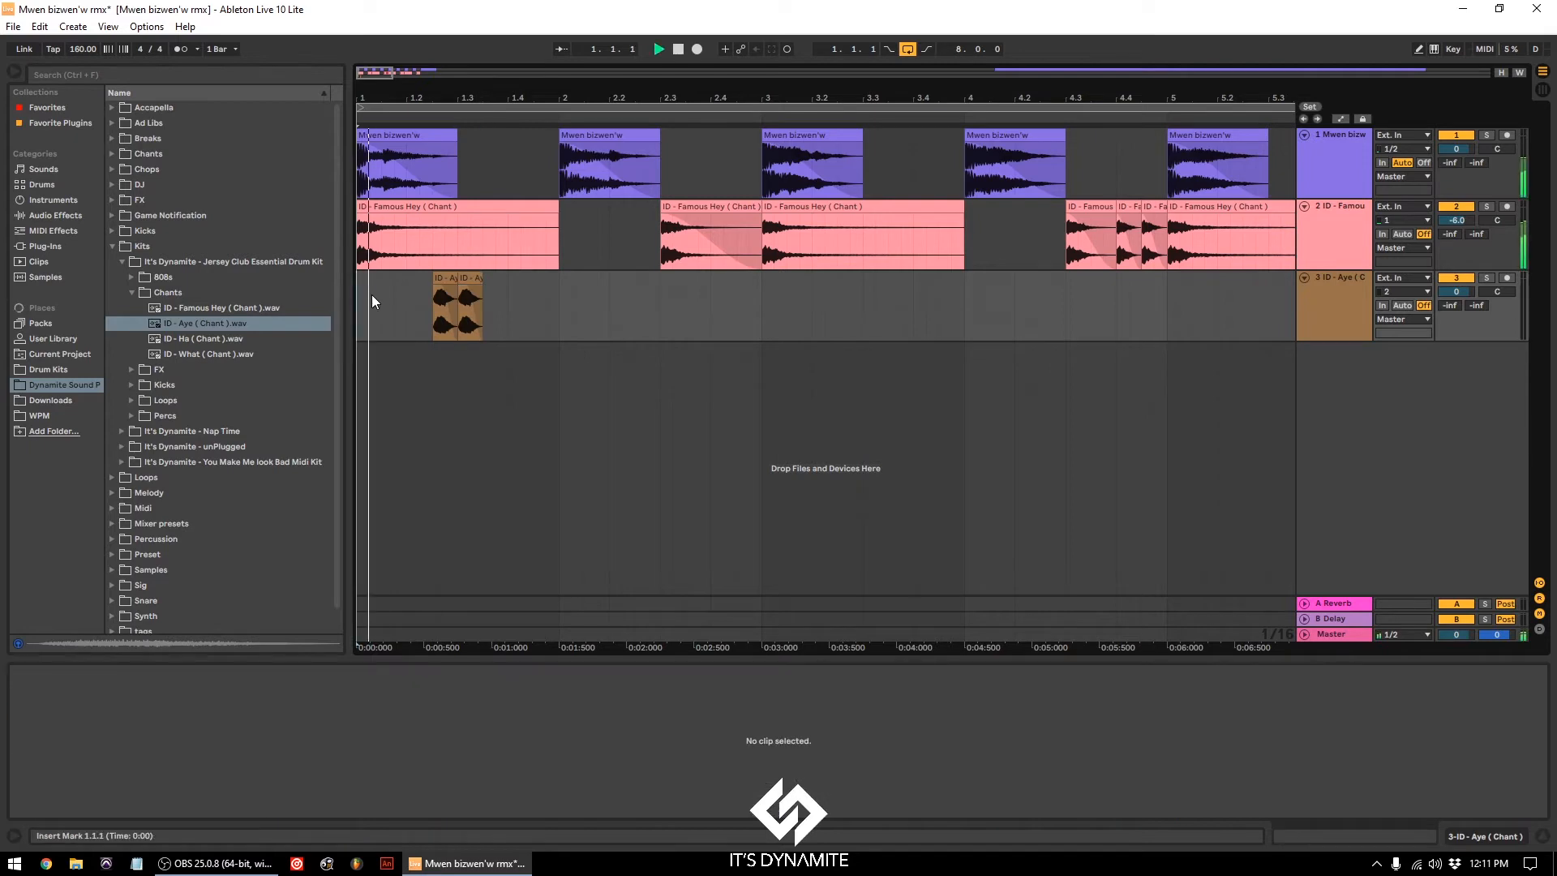
{"action": "left_click_drag", "start_coordinate": [478, 281], "coordinate": [77, 303]}
{"action": "key", "text": "space"}
Step: Add a Delay to the Aye track with 4-sixteenth timing and its filter at 1.04 kHz, width 6.20
{"action": "left_click", "coordinate": [49, 219]}
{"action": "left_click_drag", "start_coordinate": [145, 199], "coordinate": [350, 221]}
{"action": "left_click_drag", "start_coordinate": [1295, 297], "coordinate": [1299, 298]}
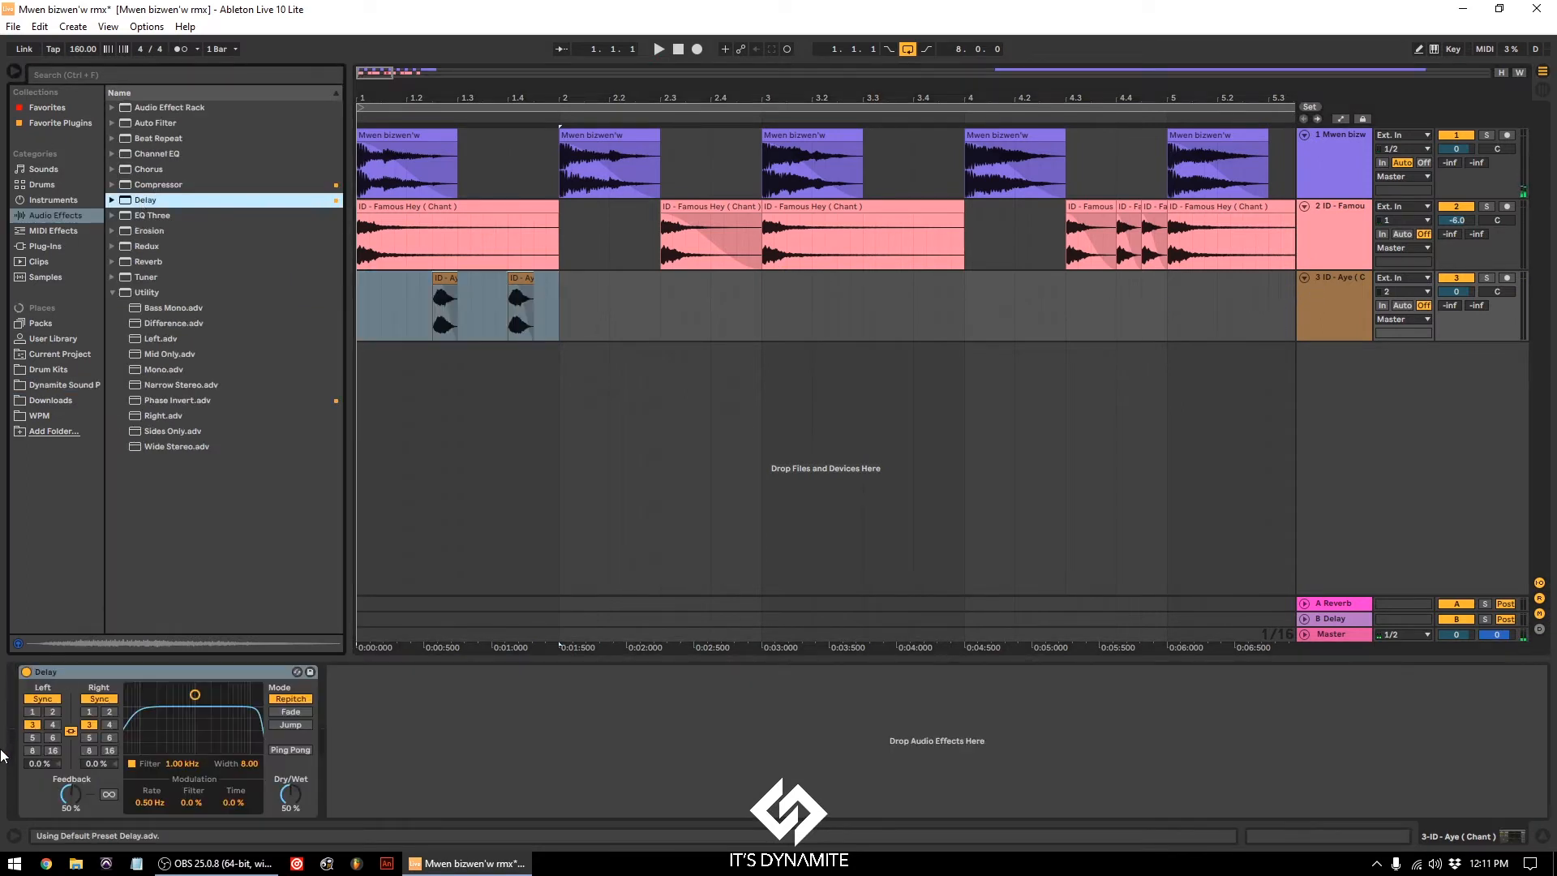
{"action": "left_click", "coordinate": [108, 726]}
{"action": "key", "text": "space"}
{"action": "left_click_drag", "start_coordinate": [195, 695], "coordinate": [196, 708]}
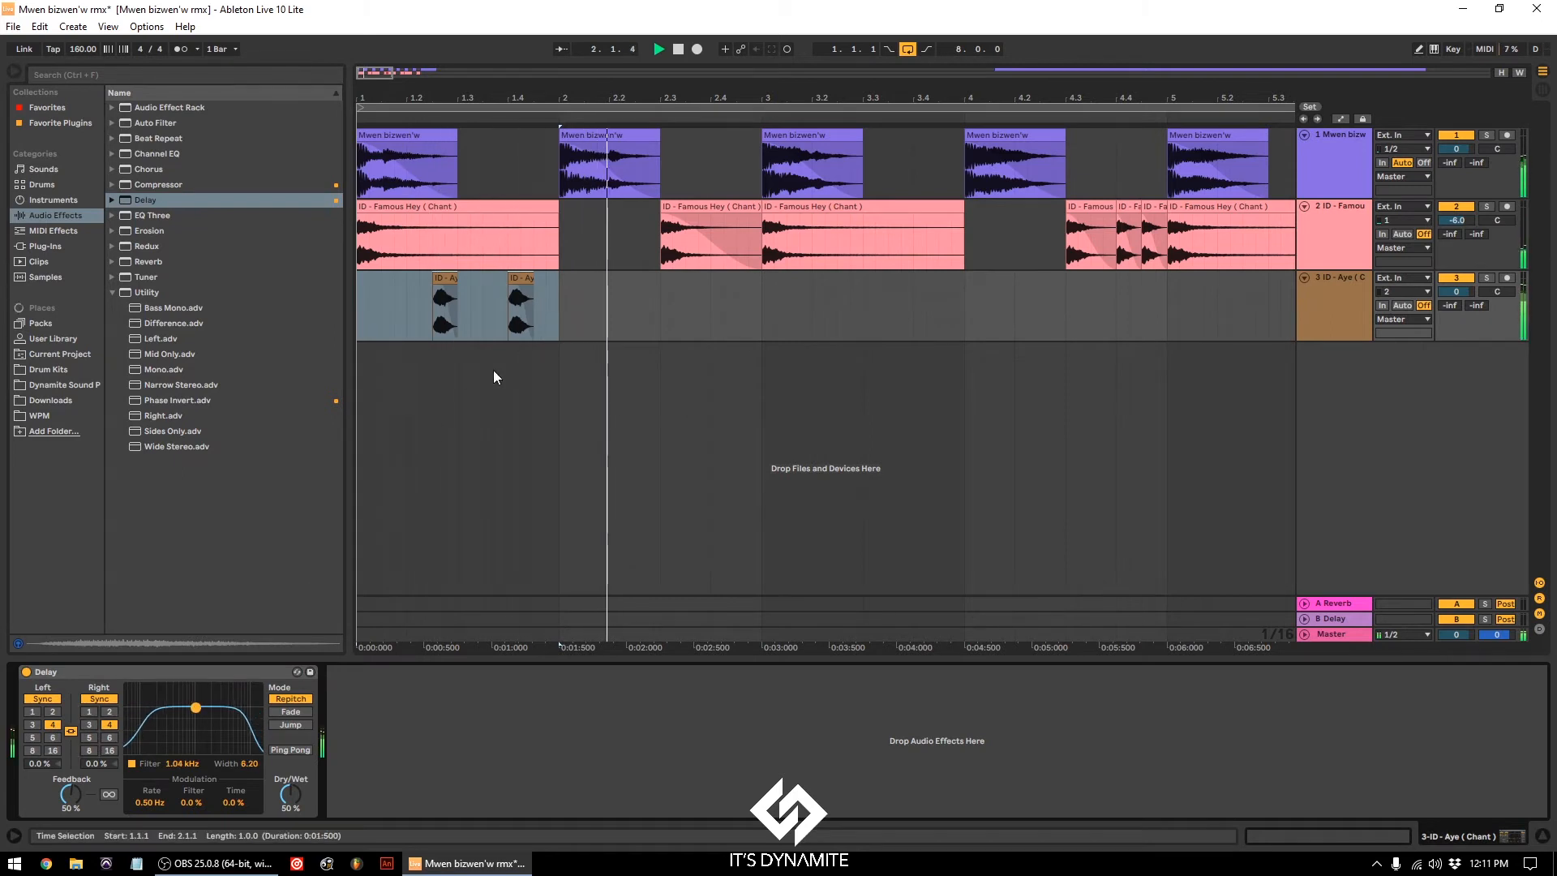
Step: Duplicate the Aye chant pattern as a two-bar section three times to fill through bar 8
{"action": "left_click", "coordinate": [756, 279], "text": "shift"}
{"action": "key", "text": "ctrl+d"}
{"action": "key", "text": "ctrl+d"}
{"action": "left_click_drag", "start_coordinate": [876, 96], "coordinate": [689, 96]}
{"action": "key", "text": "ctrl+d"}
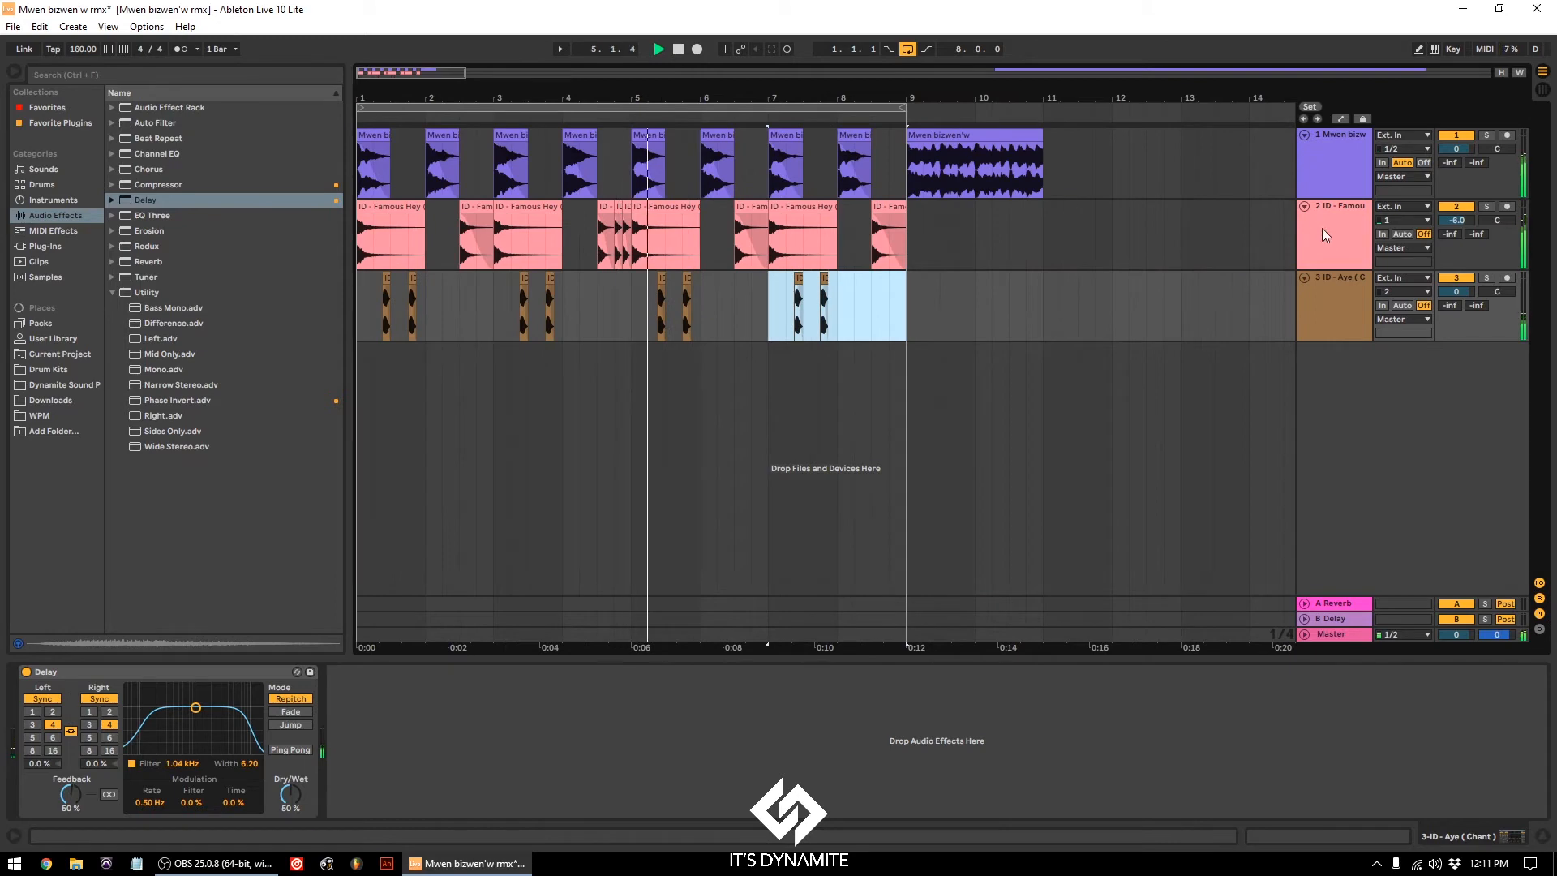
{"action": "left_click", "coordinate": [1455, 293]}
Step: Transpose the short Famous Hey chop at 4.4.3 to 2 st
{"action": "left_click", "coordinate": [626, 209]}
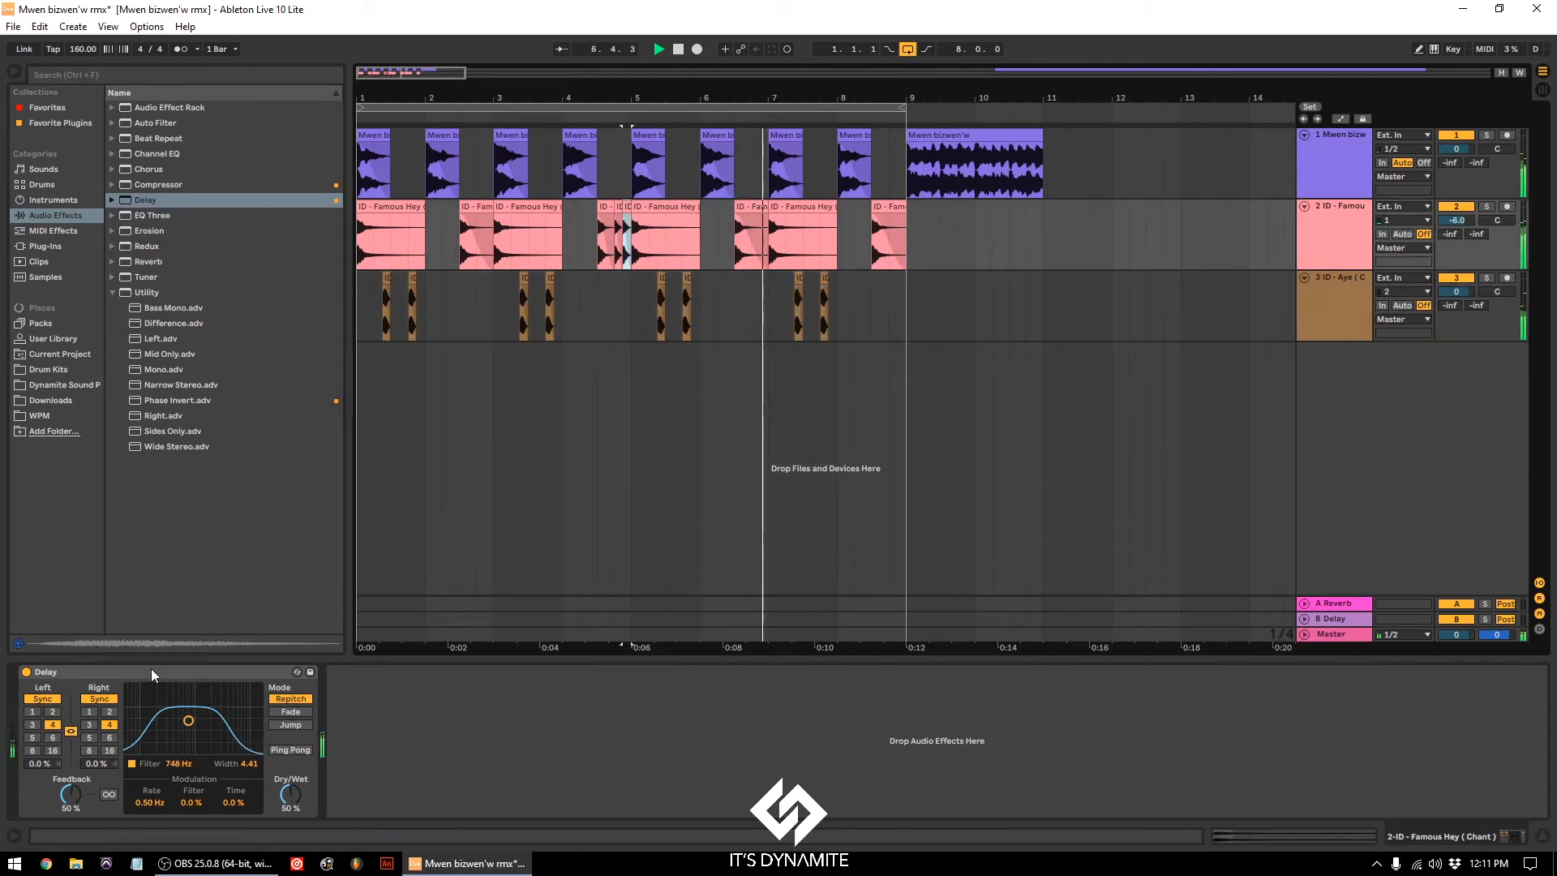
{"action": "key", "text": "shift+Tab"}
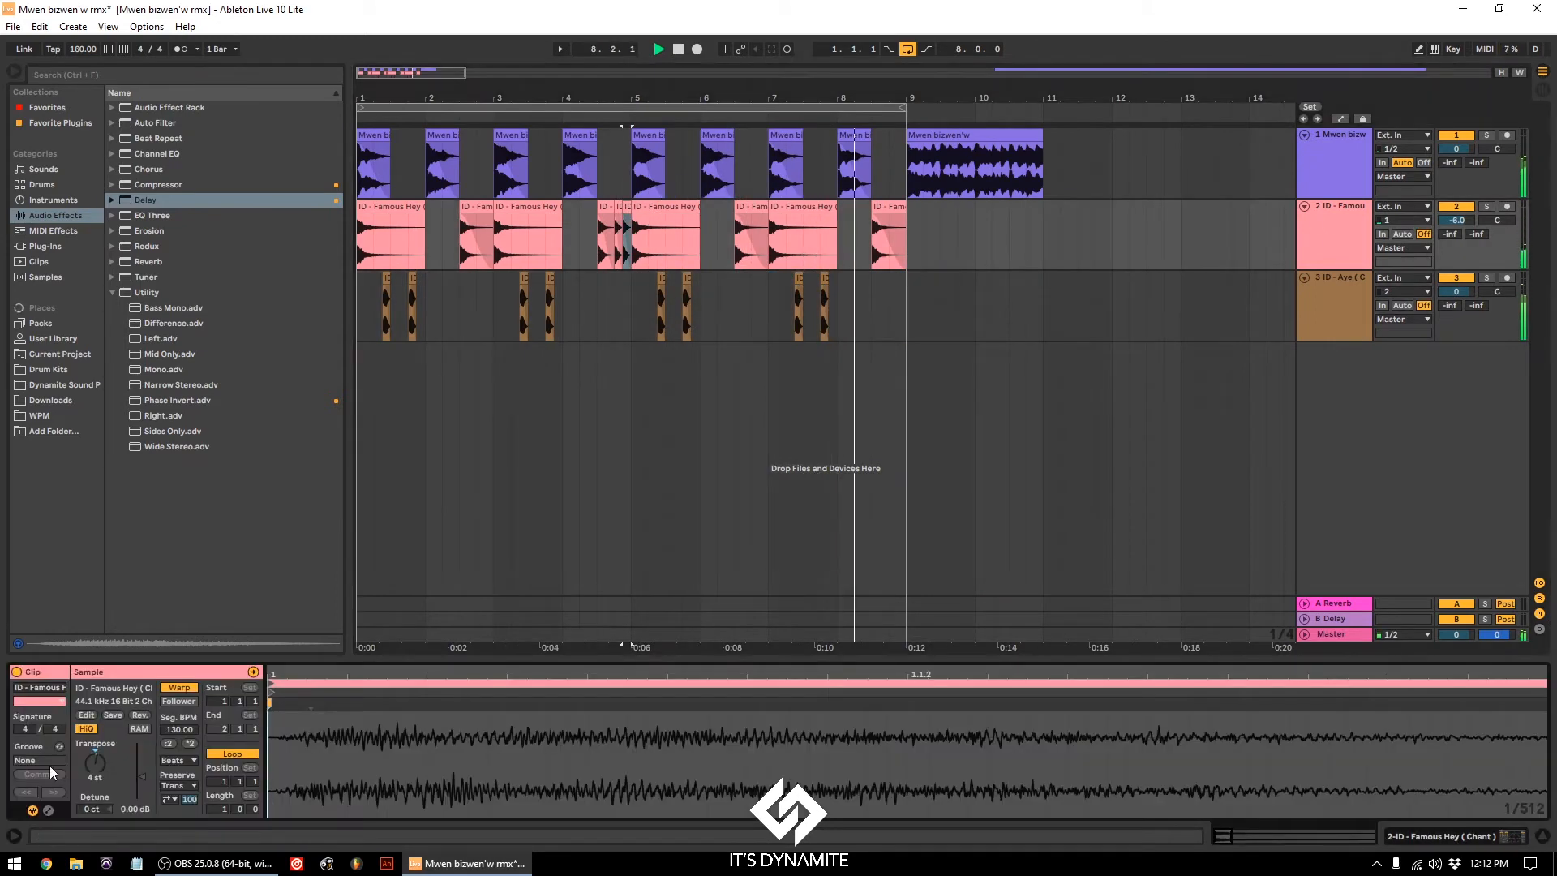
{"action": "left_click_drag", "start_coordinate": [102, 757], "coordinate": [102, 764]}
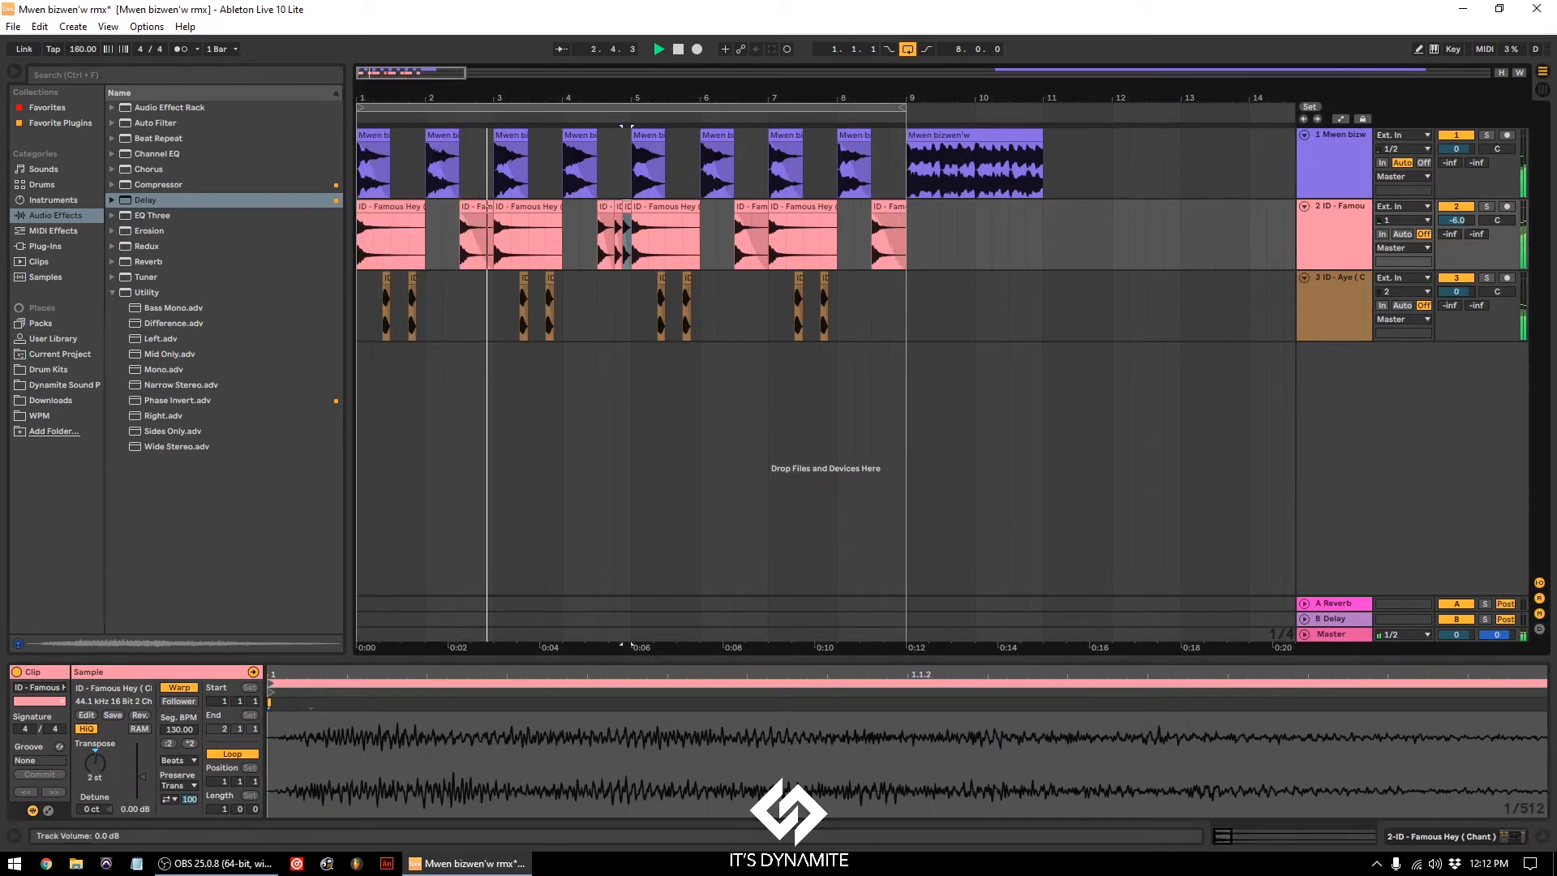
Step: Lower the Aye track's volume to -6 dB and turn on Ping Pong in its Delay
{"action": "left_click_drag", "start_coordinate": [1446, 287], "coordinate": [1445, 292]}
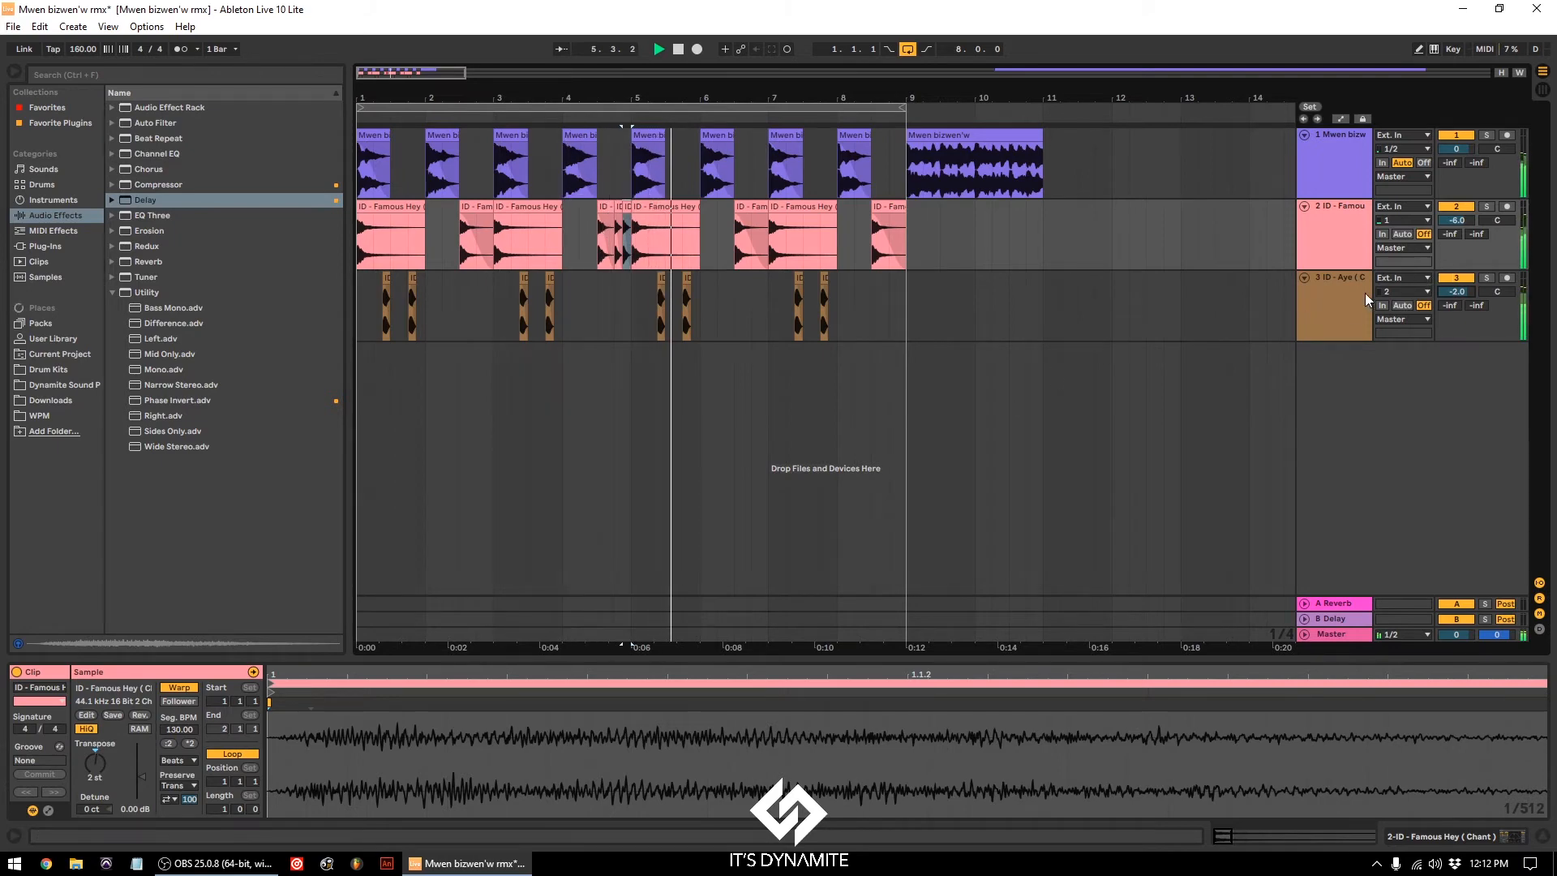
{"action": "left_click", "coordinate": [1347, 276]}
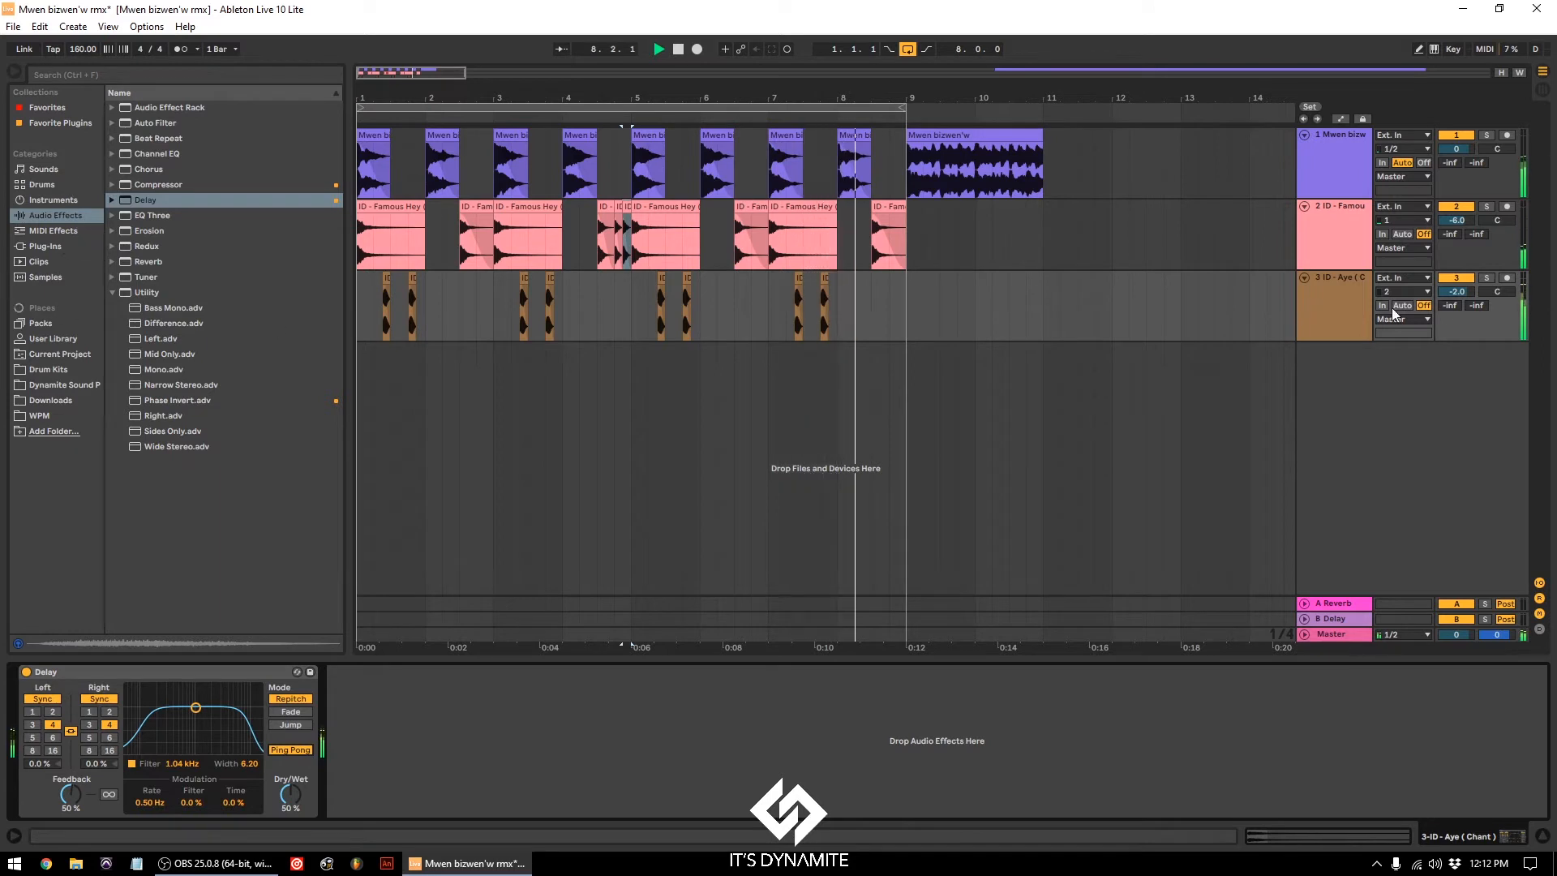
{"action": "left_click_drag", "start_coordinate": [1464, 294], "coordinate": [1464, 319]}
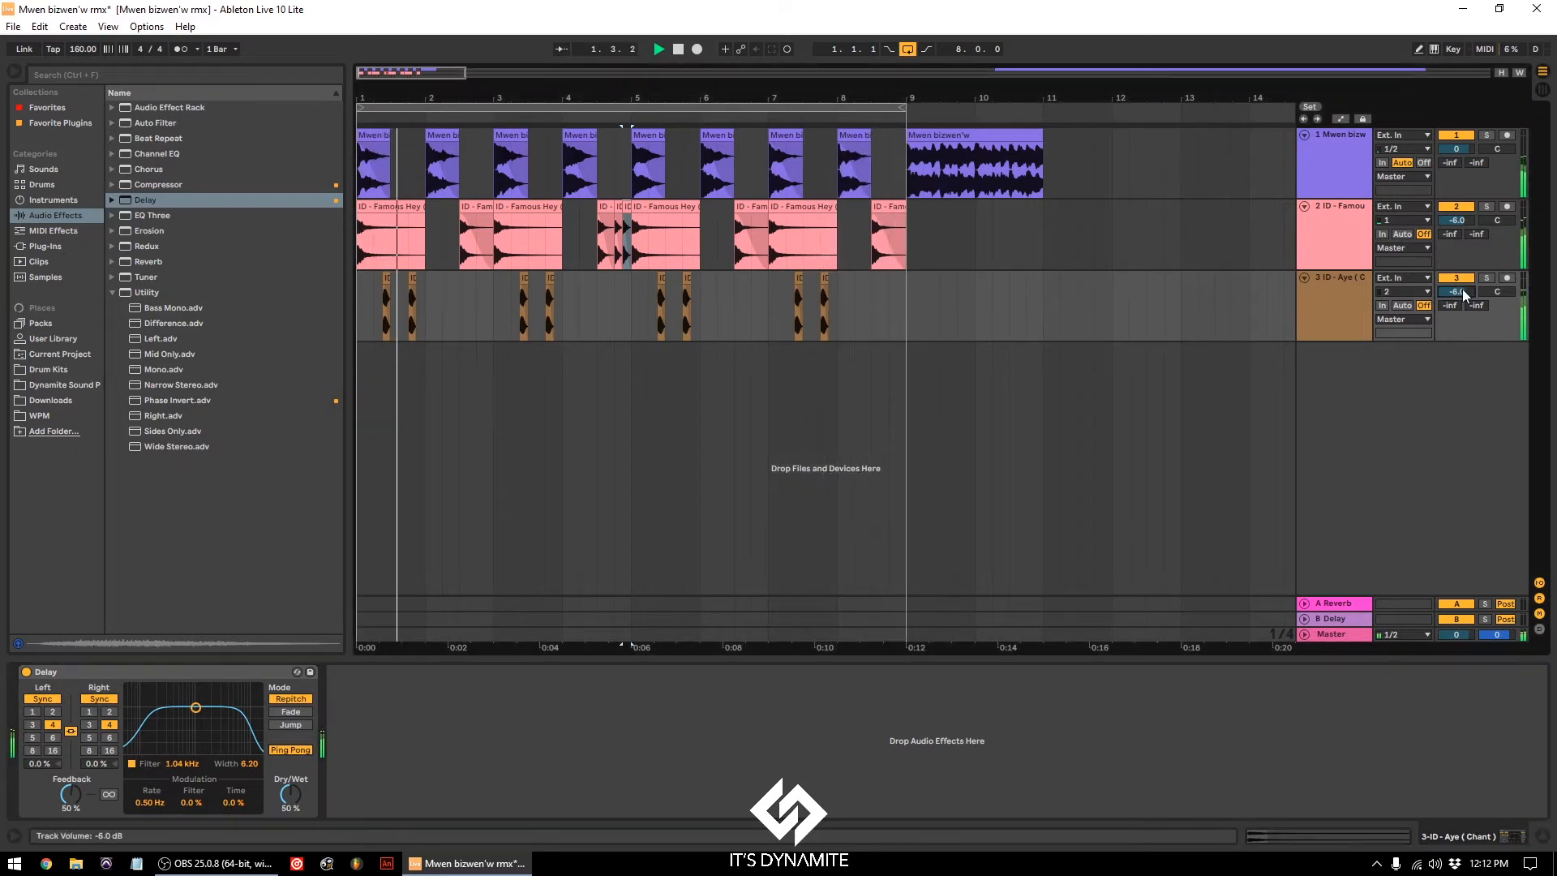
Step: Set the Aye Delay's filter to 2.08 kHz with width 4.19, and raise the Mwen bizwen'w track's volume to 2 dB
{"action": "left_click_drag", "start_coordinate": [196, 708], "coordinate": [211, 722]}
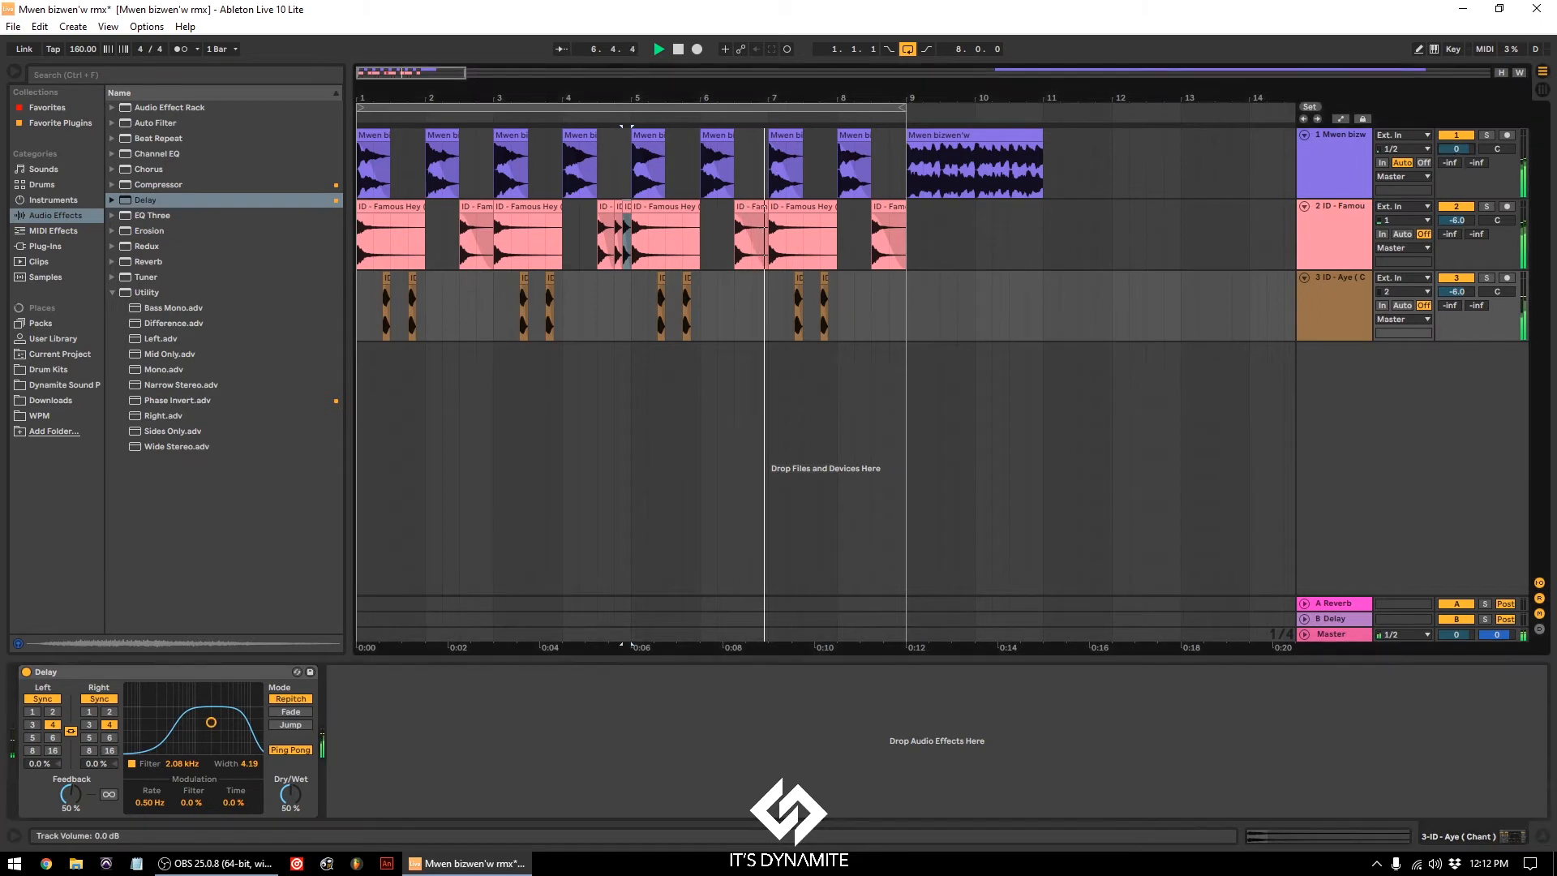
{"action": "left_click_drag", "start_coordinate": [1454, 154], "coordinate": [1454, 150]}
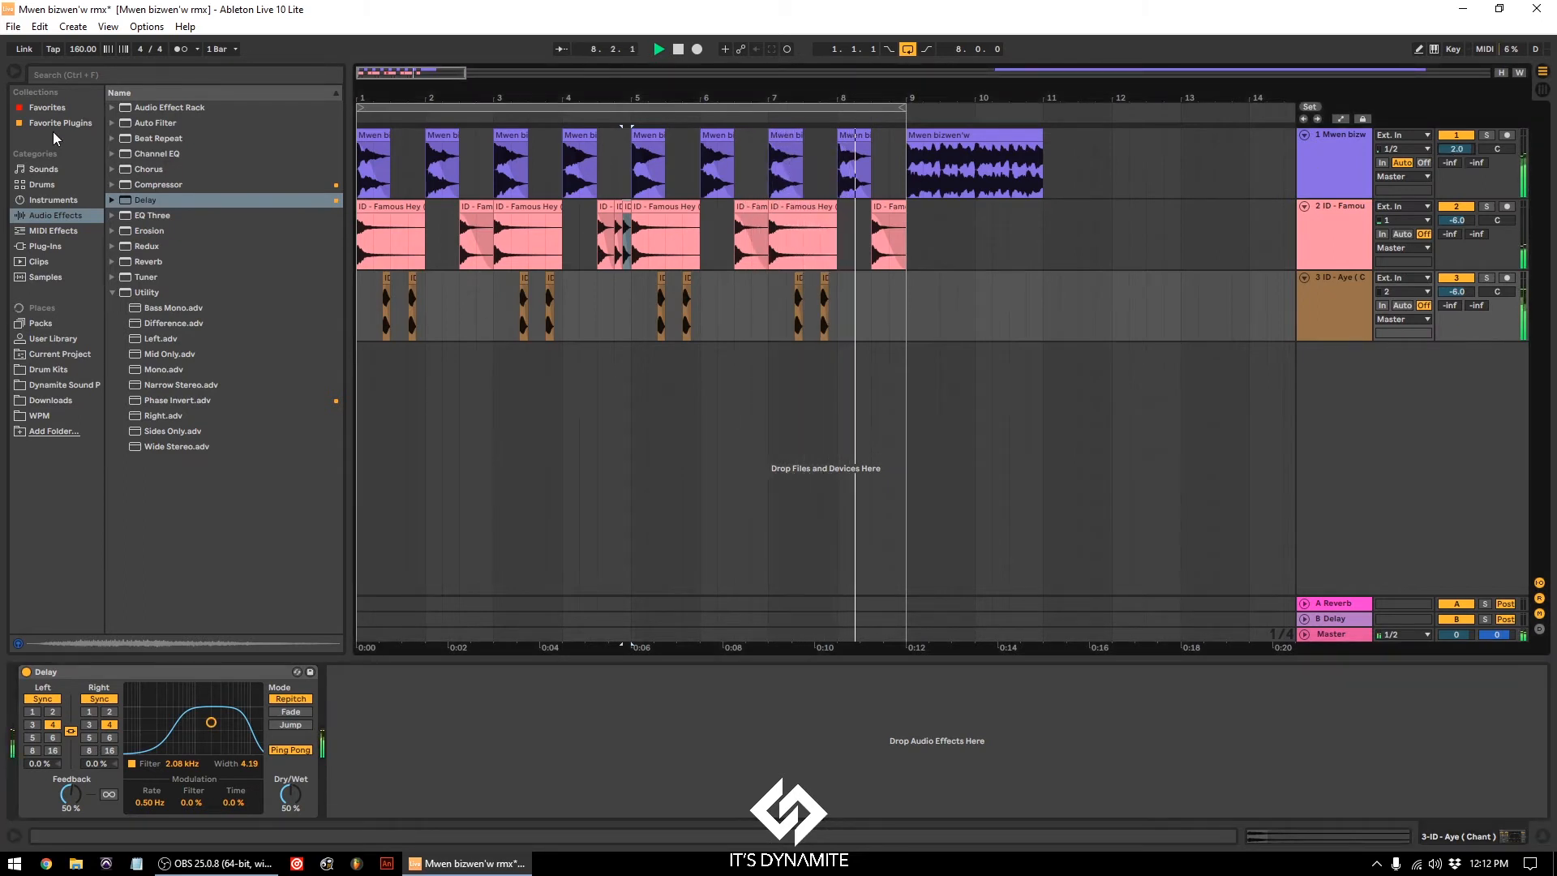
Step: Try the ID - Scratch sound from the Jersey Club kit's Percs folder at 8.2.1 on a new track
{"action": "left_click", "coordinate": [50, 385]}
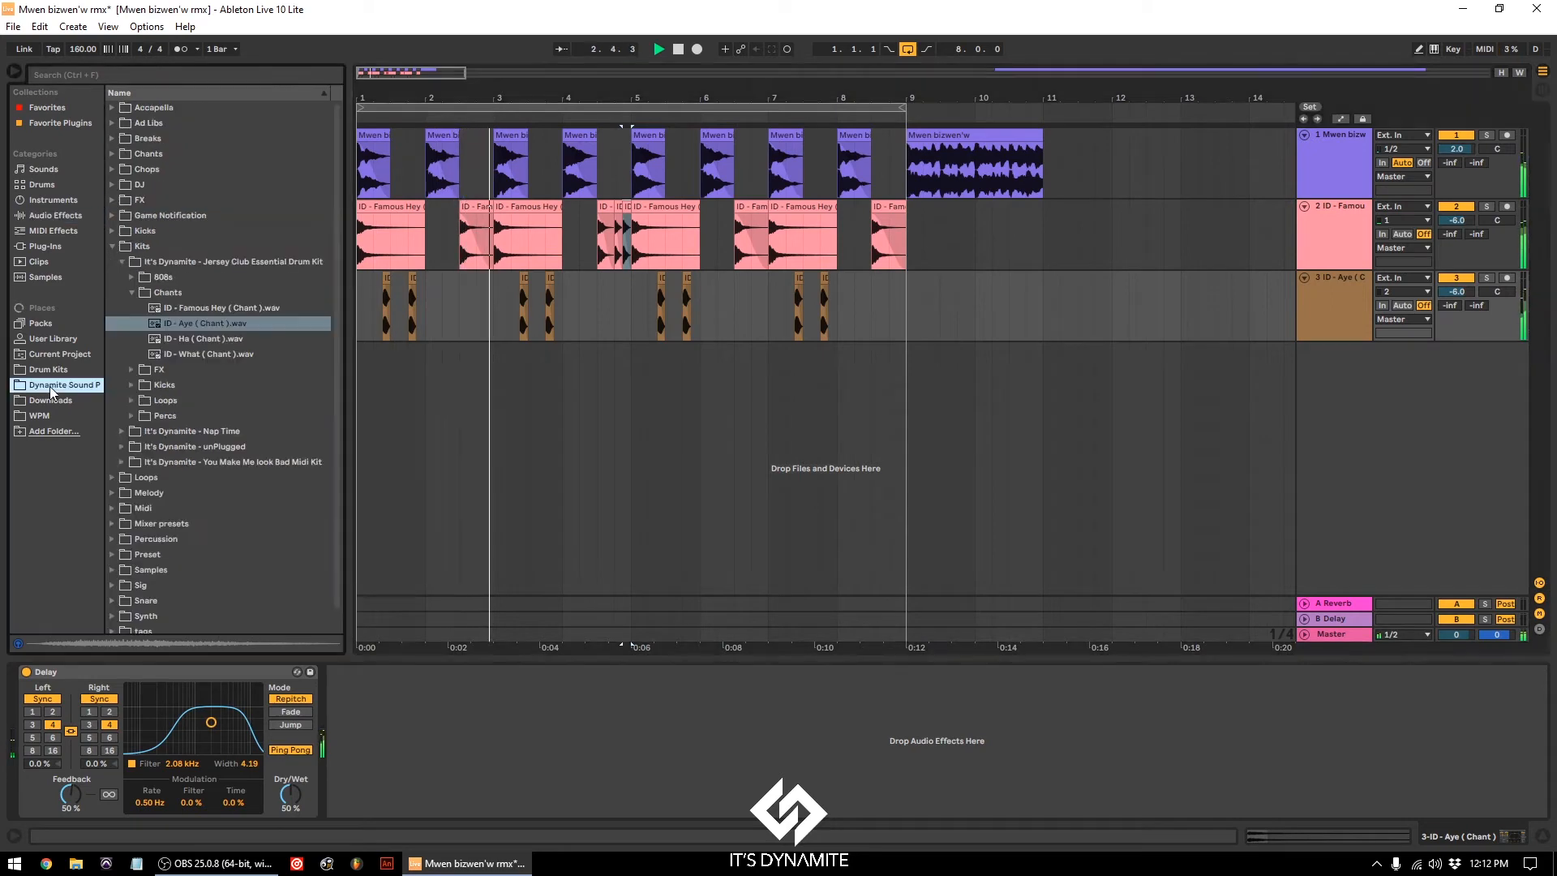
{"action": "left_click", "coordinate": [131, 399]}
{"action": "left_click", "coordinate": [130, 415]}
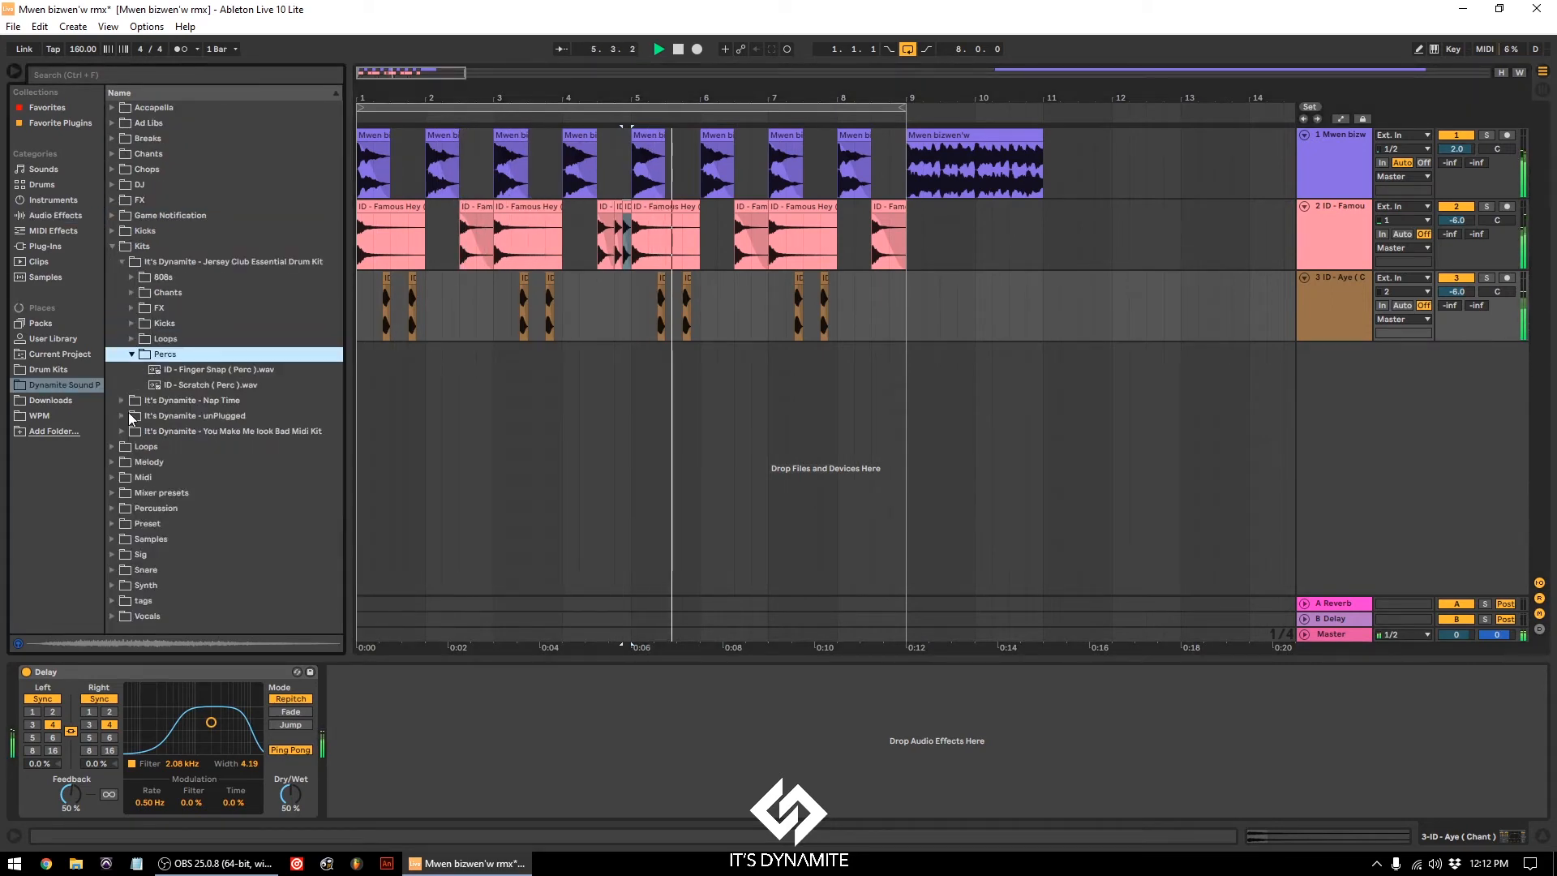
{"action": "left_click_drag", "start_coordinate": [169, 377], "coordinate": [853, 393]}
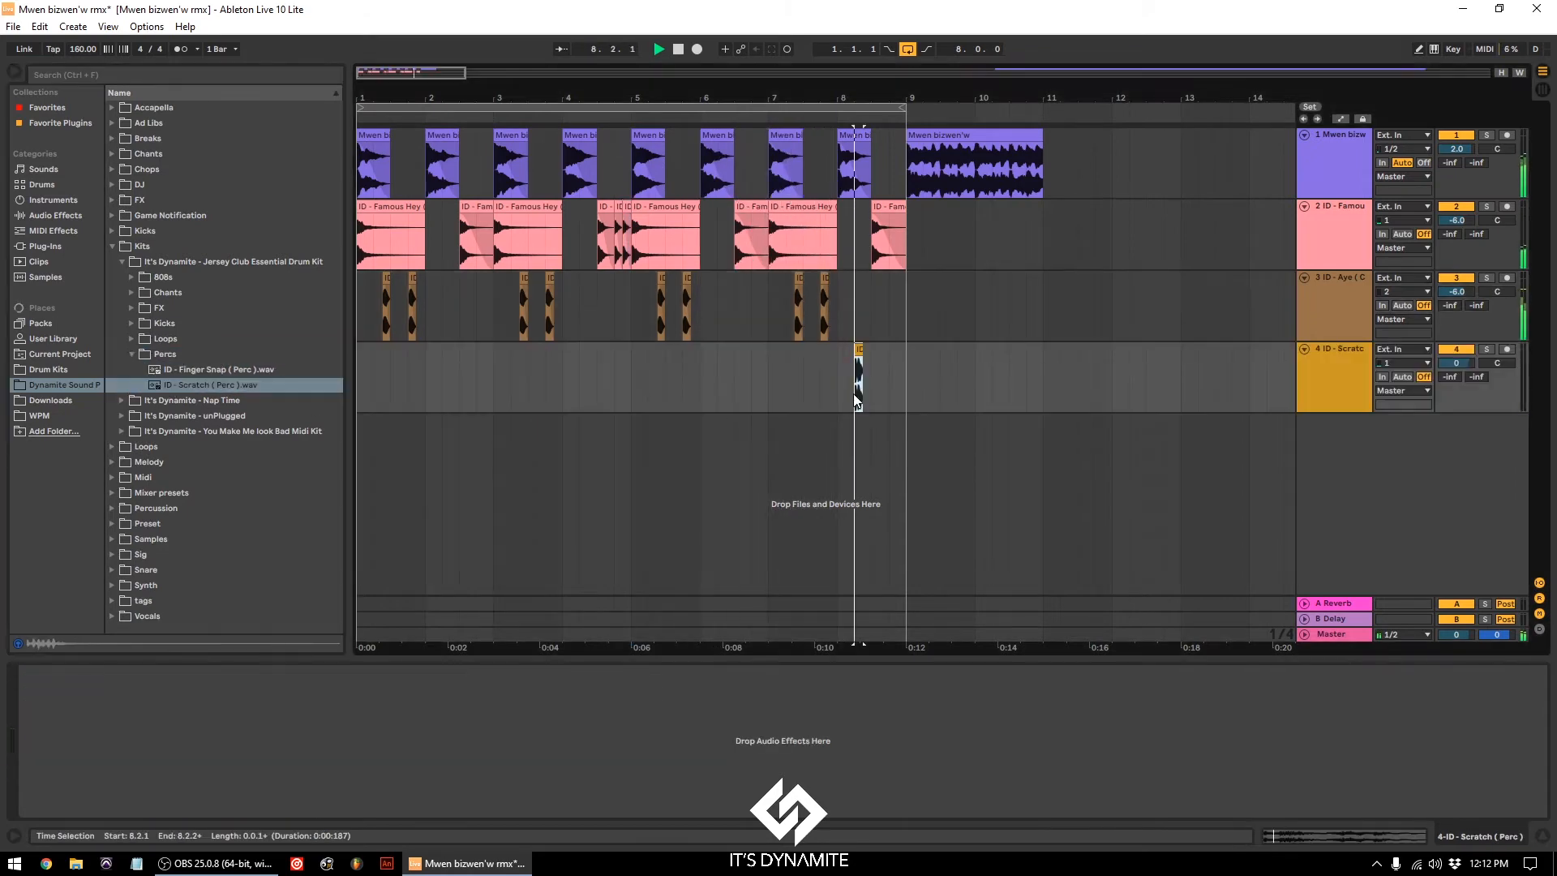
{"action": "key", "text": "ctrl+z"}
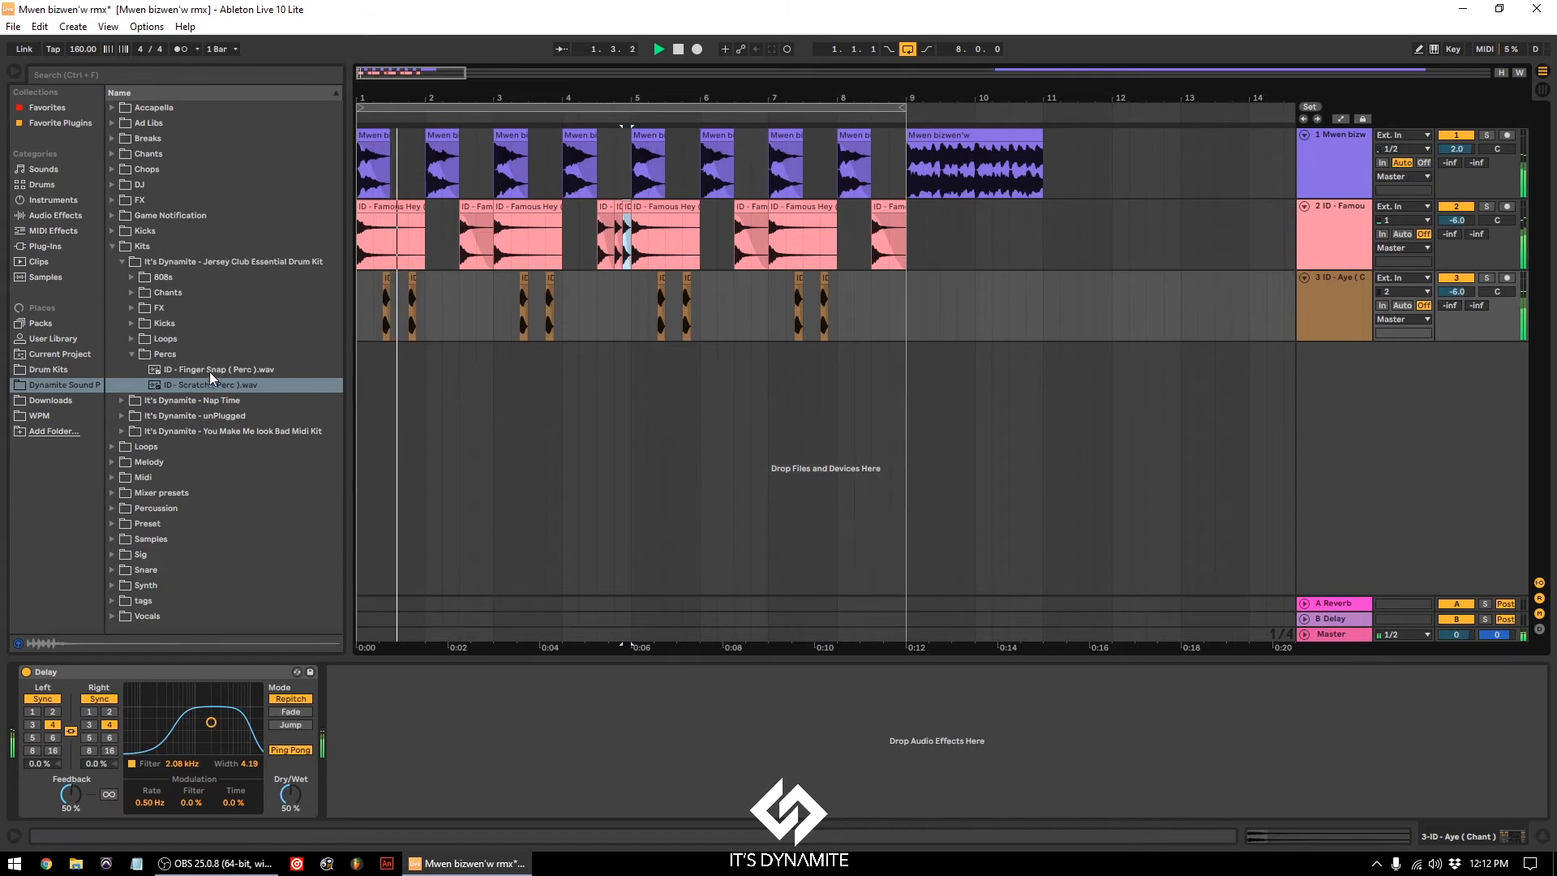
{"action": "left_click_drag", "start_coordinate": [182, 395], "coordinate": [279, 382]}
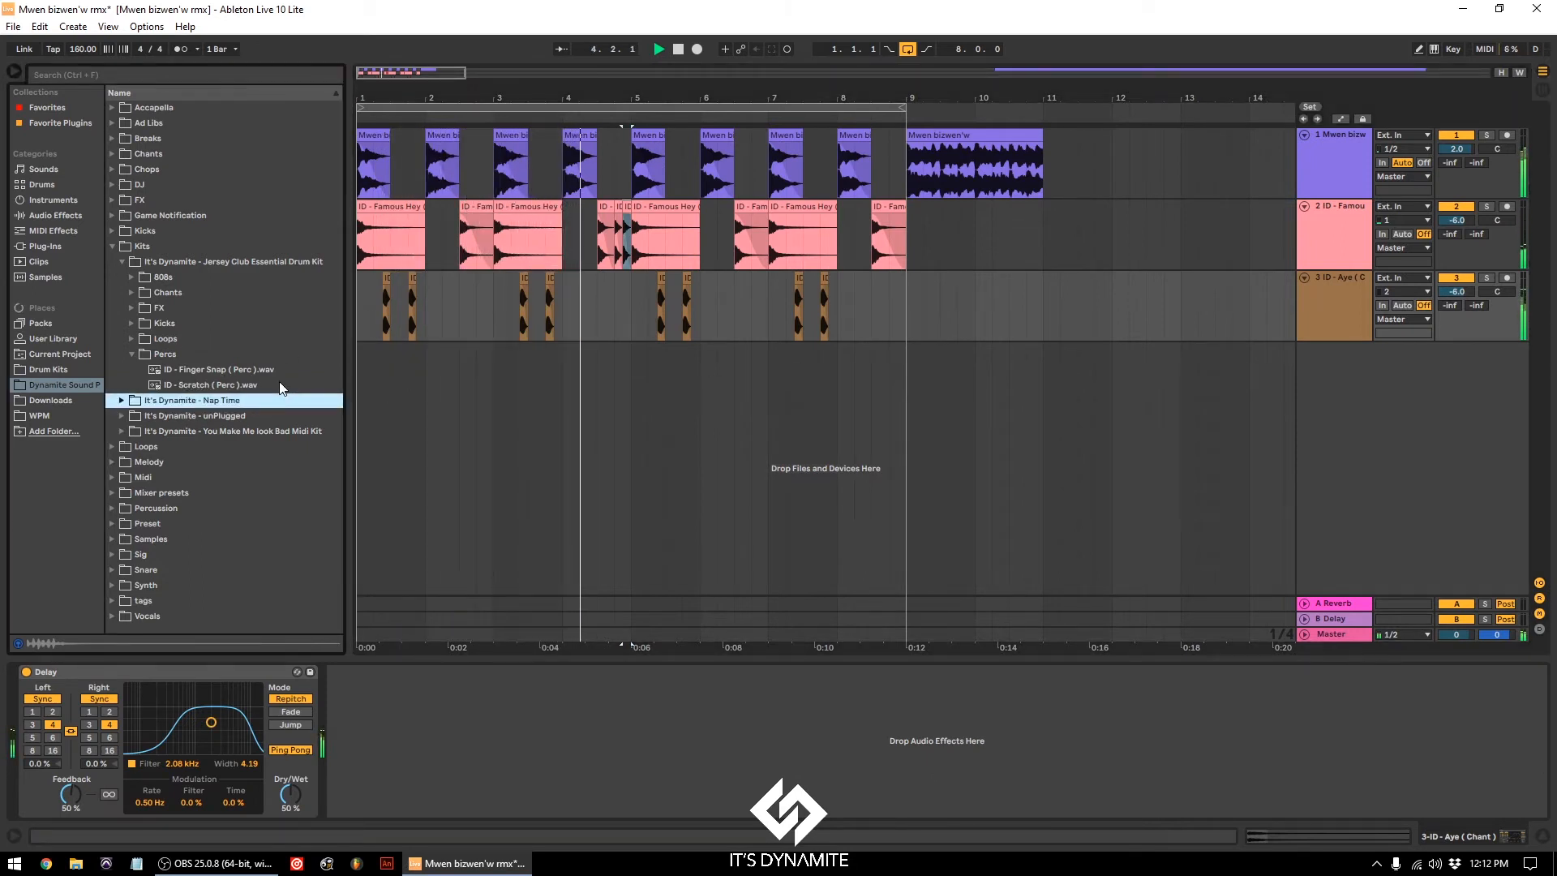
Step: Place the ID - Whip Crack sound from the kit's FX folder at bar 3 on a new track and open its clip details
{"action": "left_click", "coordinate": [131, 307]}
{"action": "left_click", "coordinate": [136, 322]}
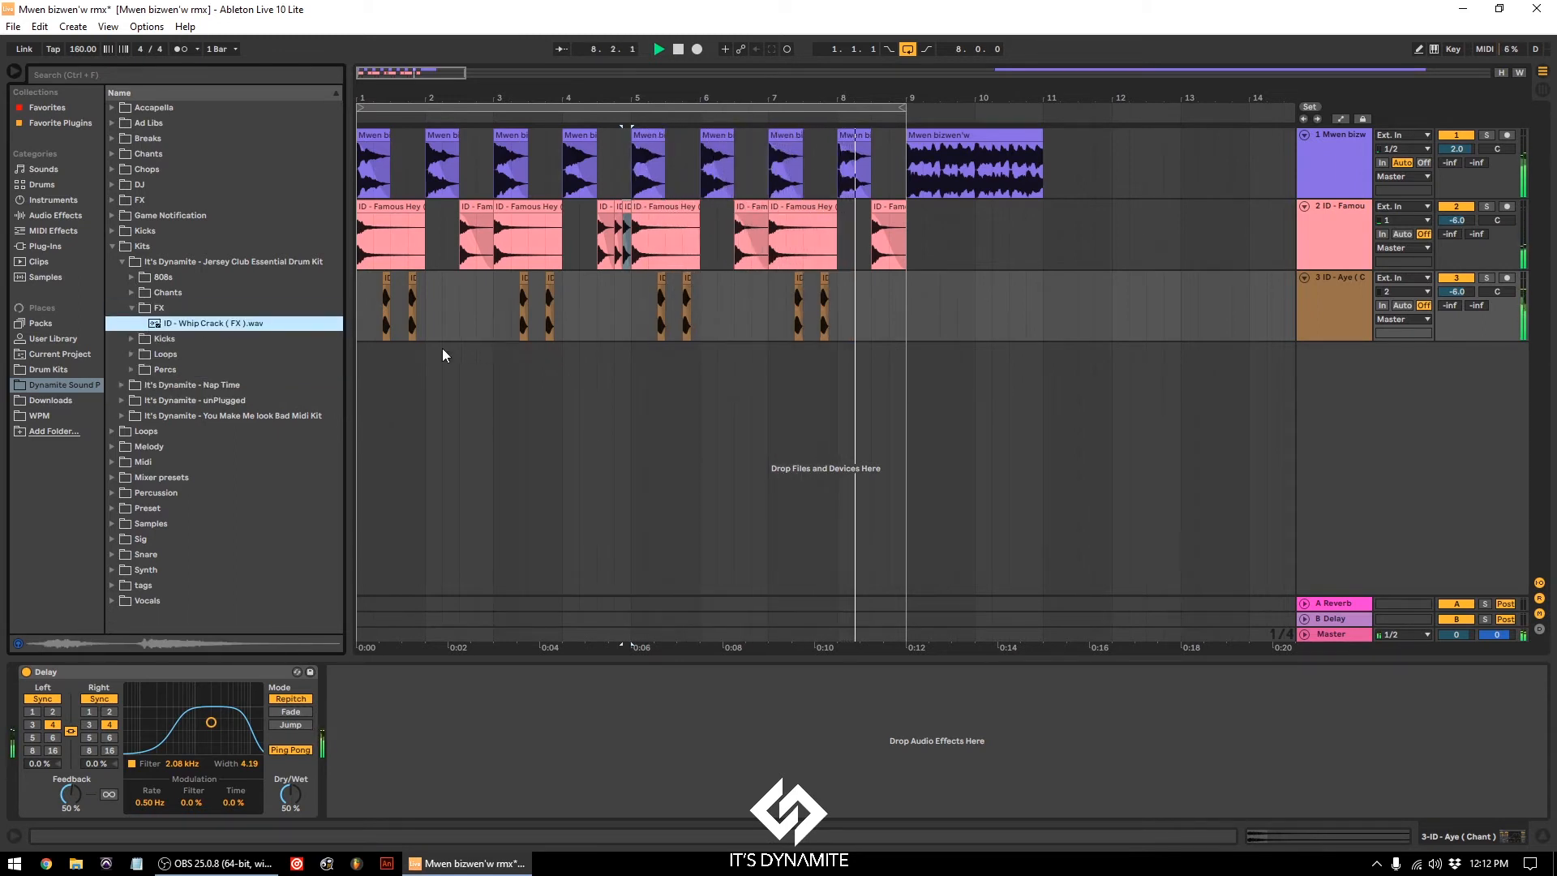
{"action": "left_click_drag", "start_coordinate": [196, 326], "coordinate": [499, 361]}
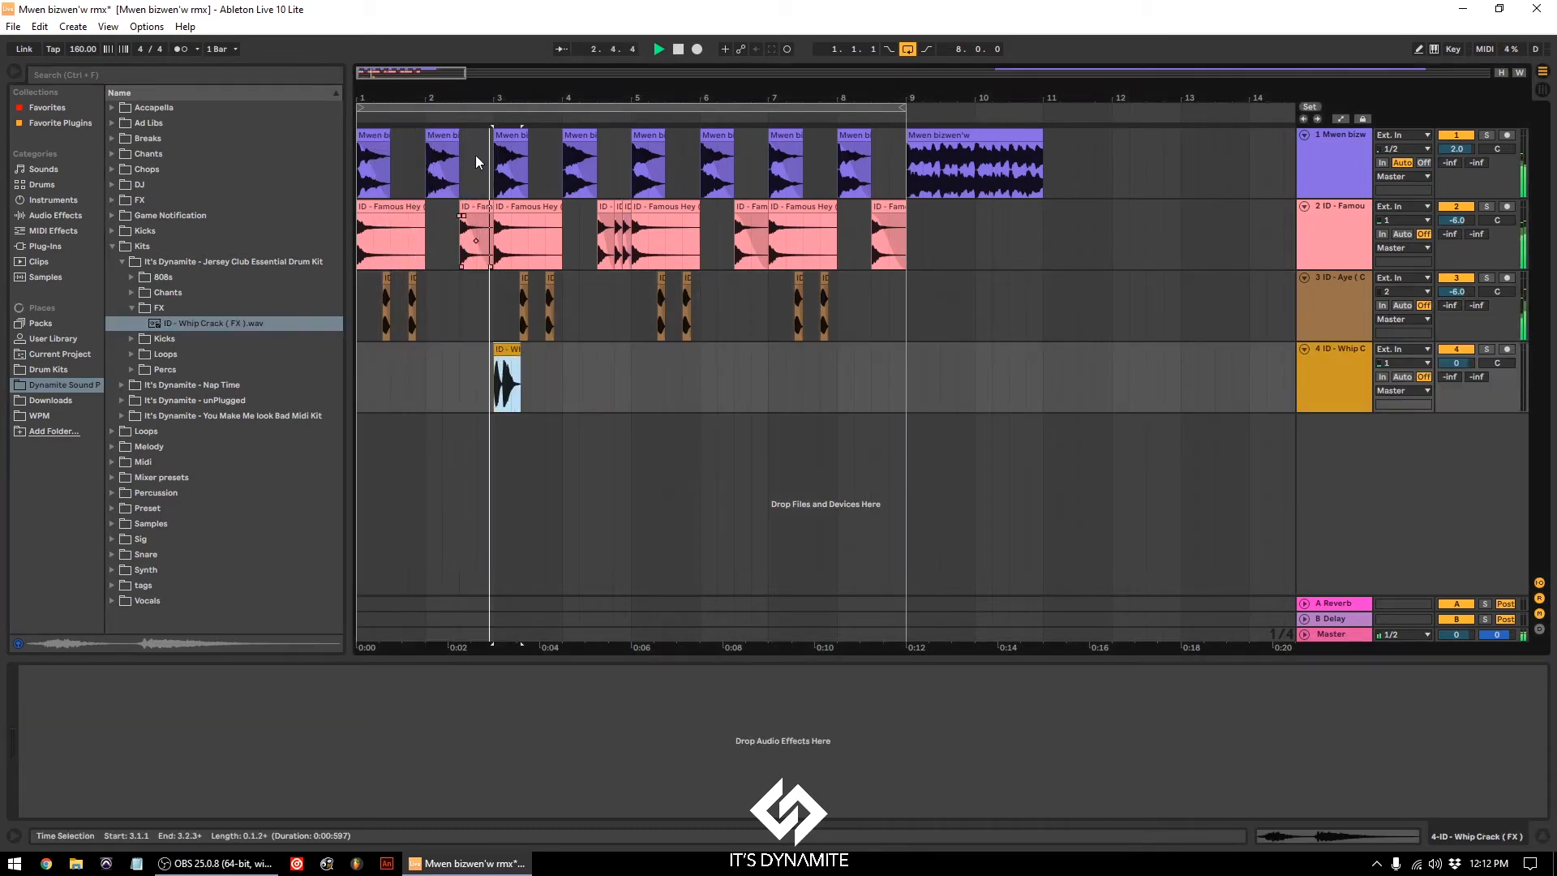
{"action": "left_click_drag", "start_coordinate": [479, 100], "coordinate": [482, 170]}
{"action": "double_click", "coordinate": [618, 386]}
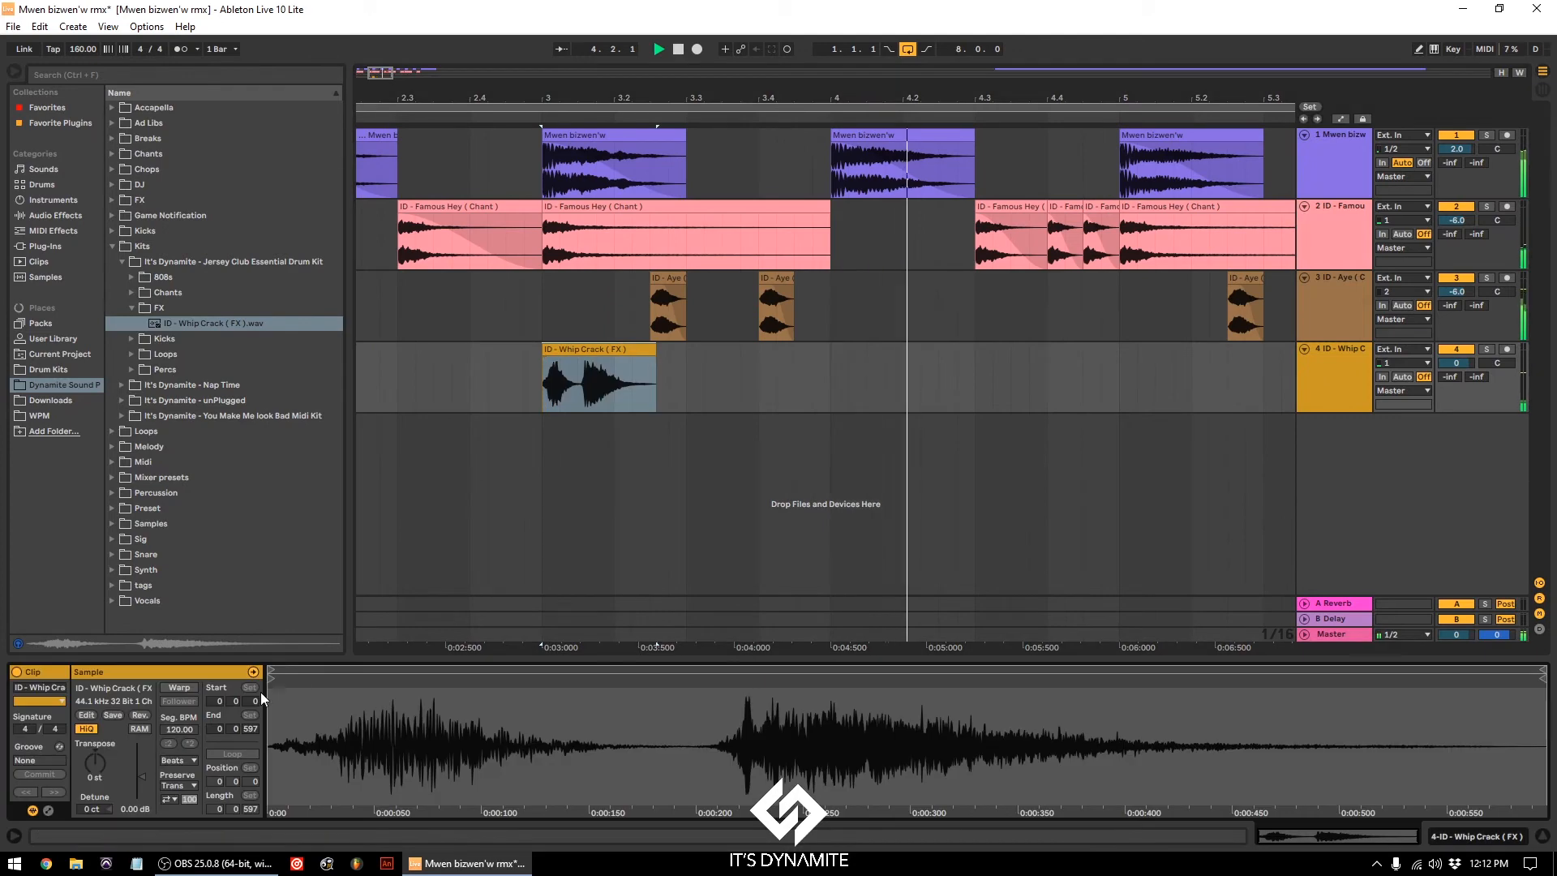
Step: Trim the start of the Whip Crack clip to 0:00:208 so it begins on the second crack
{"action": "left_click_drag", "start_coordinate": [270, 672], "coordinate": [715, 676]}
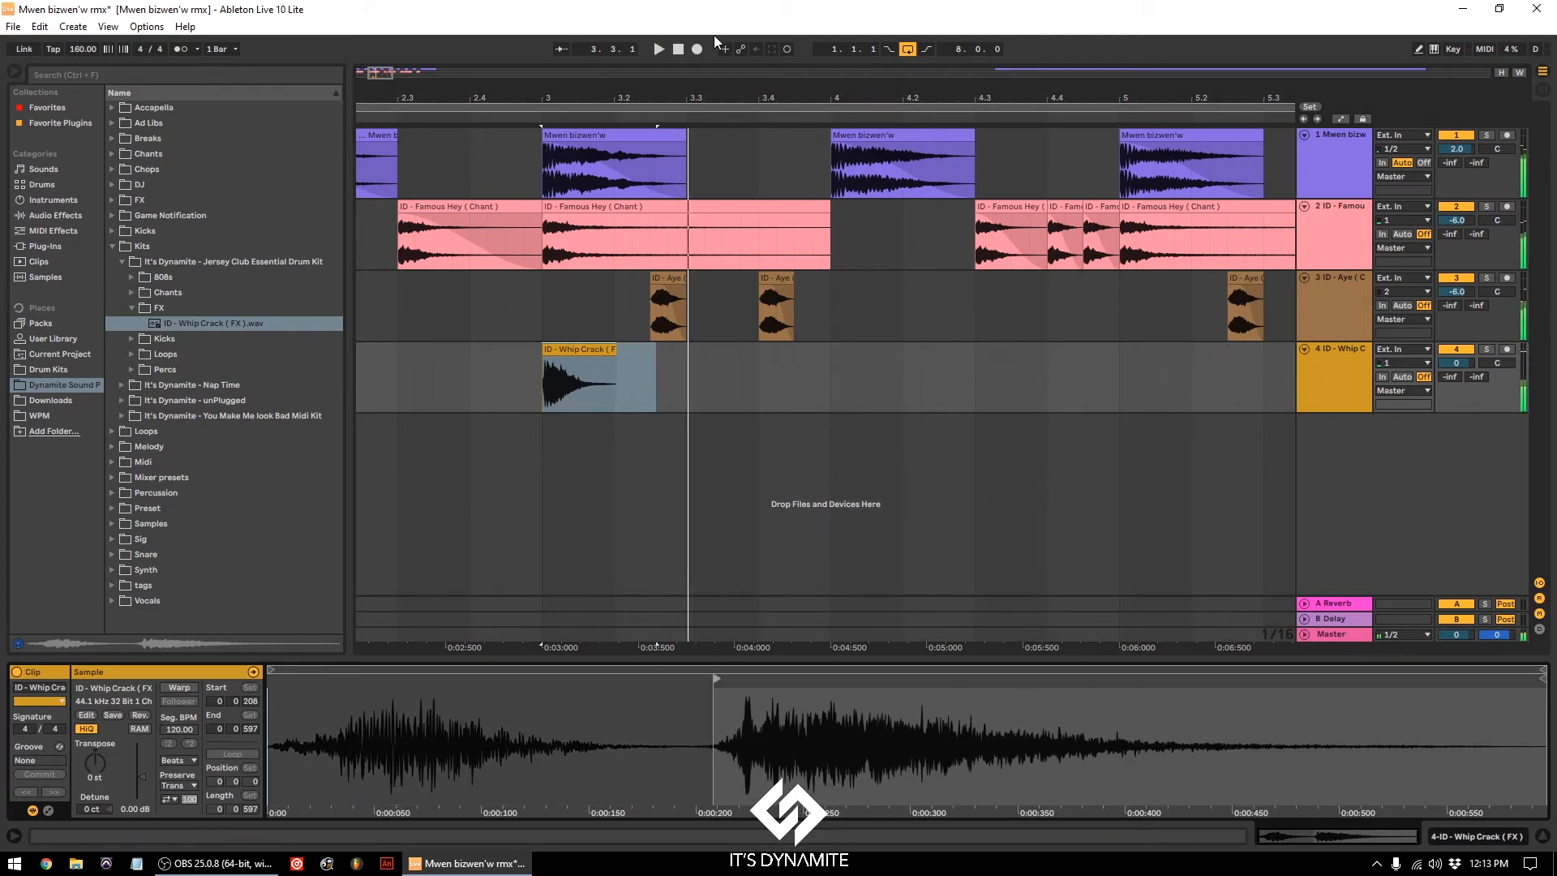
{"action": "left_click", "coordinate": [684, 49]}
{"action": "key", "text": "space"}
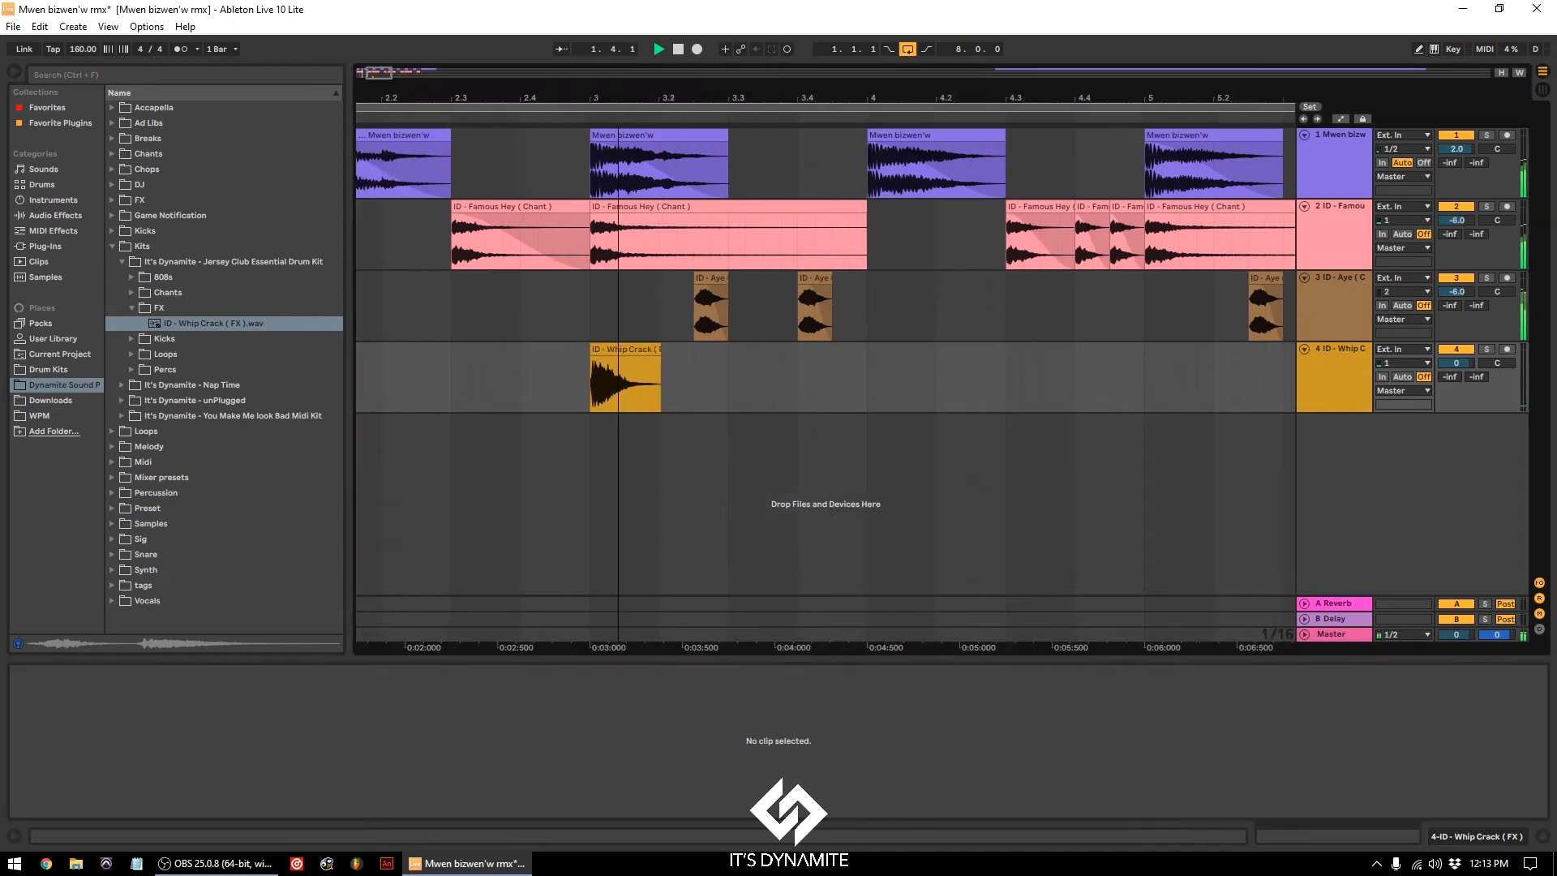
Step: Move the trimmed Whip Crack clip to bar 5 and place it on the Aye chant track
{"action": "left_click_drag", "start_coordinate": [740, 361], "coordinate": [1241, 344]}
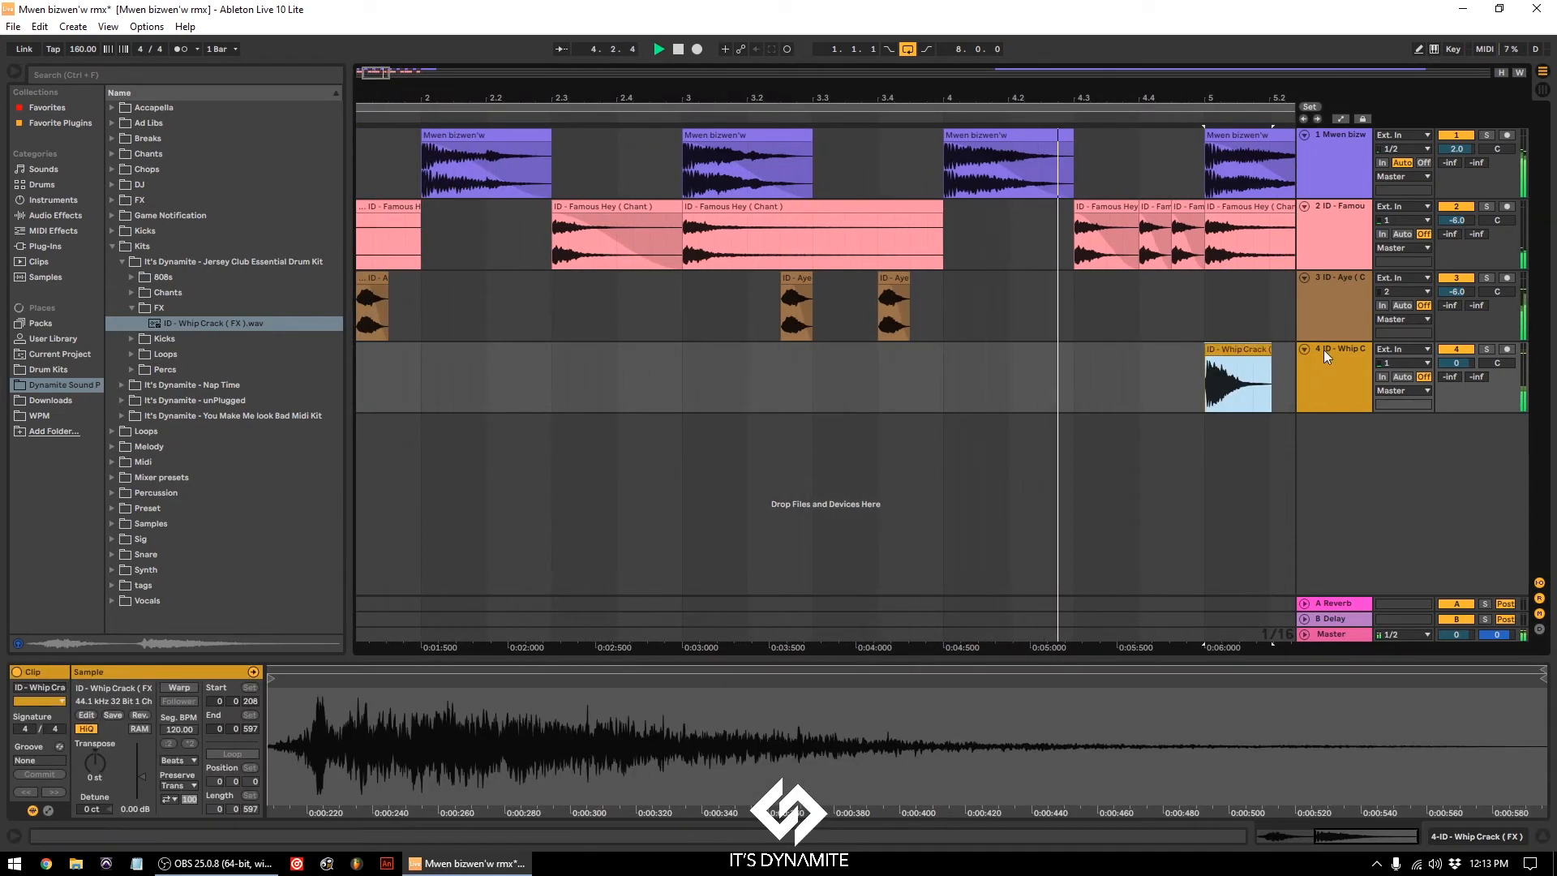
{"action": "left_click", "coordinate": [1227, 347]}
{"action": "left_click_drag", "start_coordinate": [1226, 340], "coordinate": [1228, 276]}
{"action": "left_click", "coordinate": [1089, 311]}
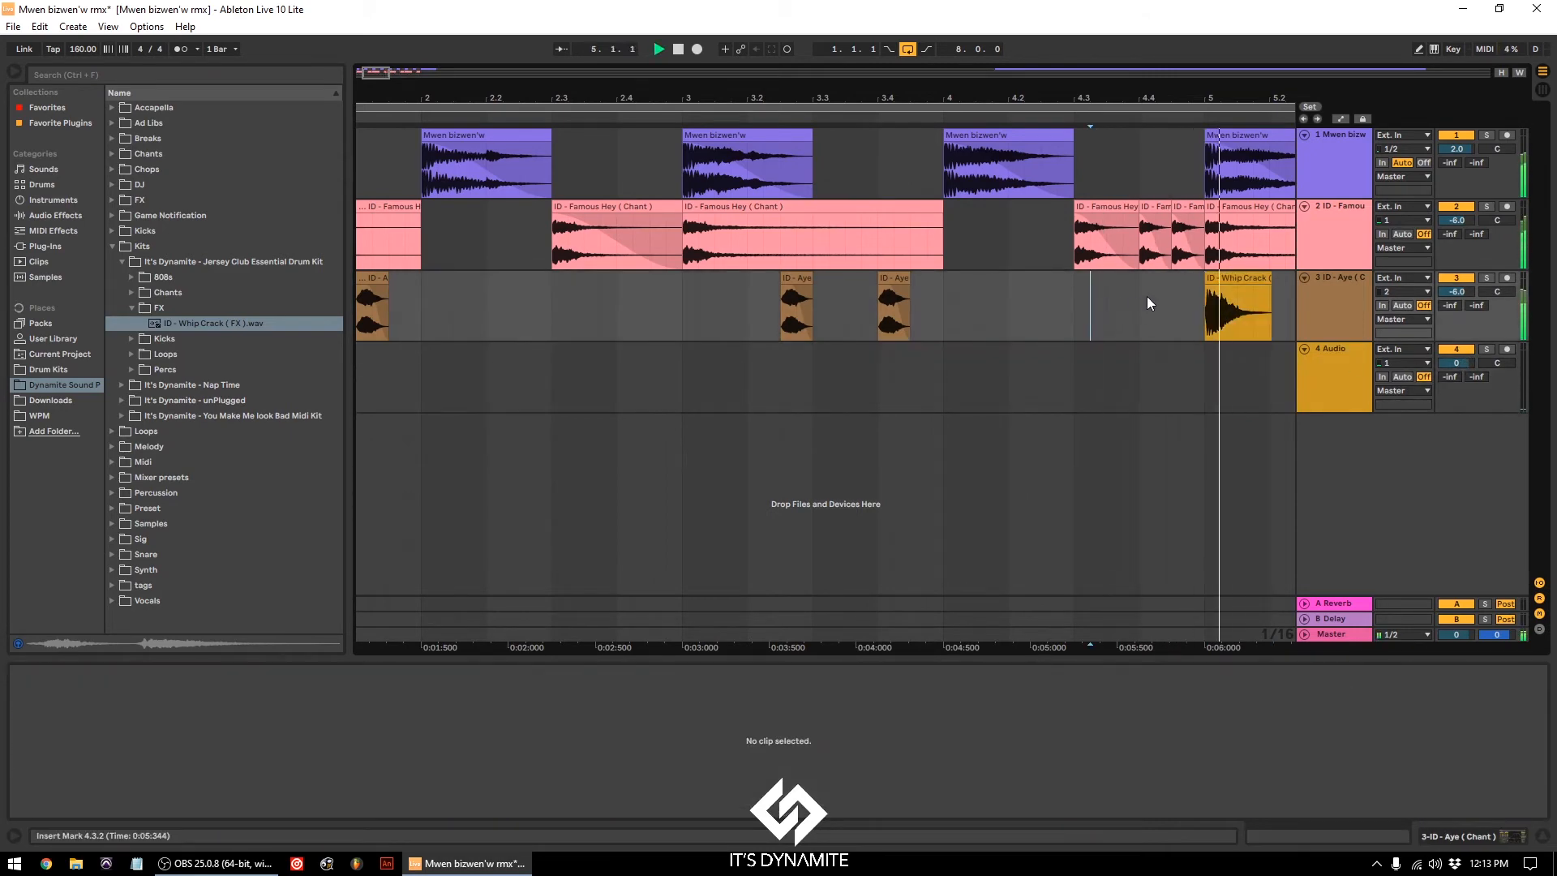
{"action": "left_click_drag", "start_coordinate": [1068, 99], "coordinate": [1064, 32]}
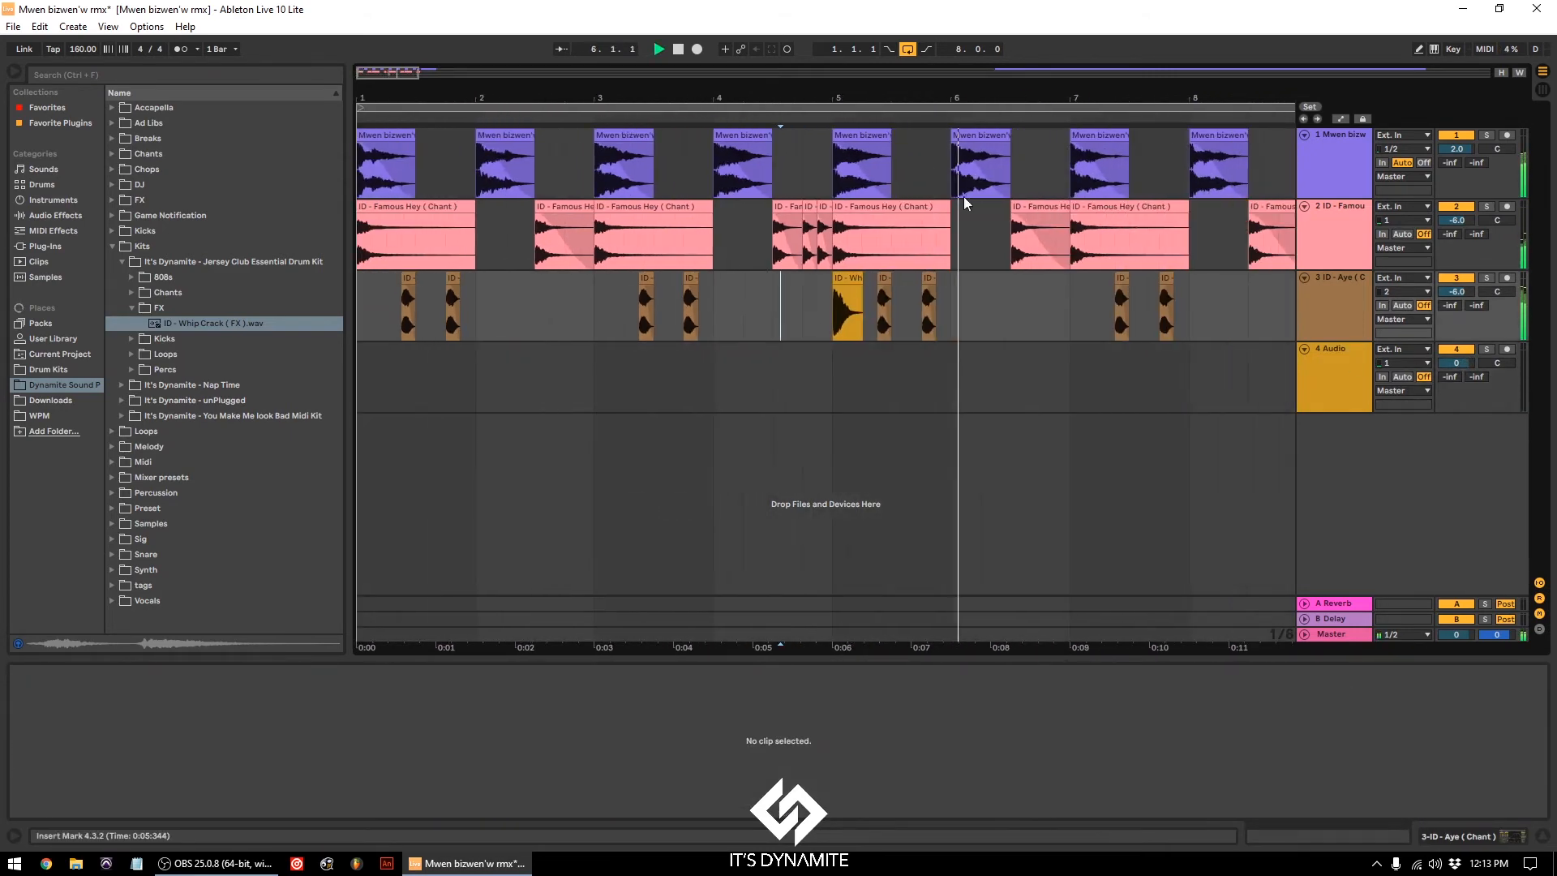
Step: Delete the leftover Mwen bizwen'w clip at bar 9 and duplicate the whole eight-bar arrangement into bars 9 to 17
{"action": "left_click", "coordinate": [1365, 353]}
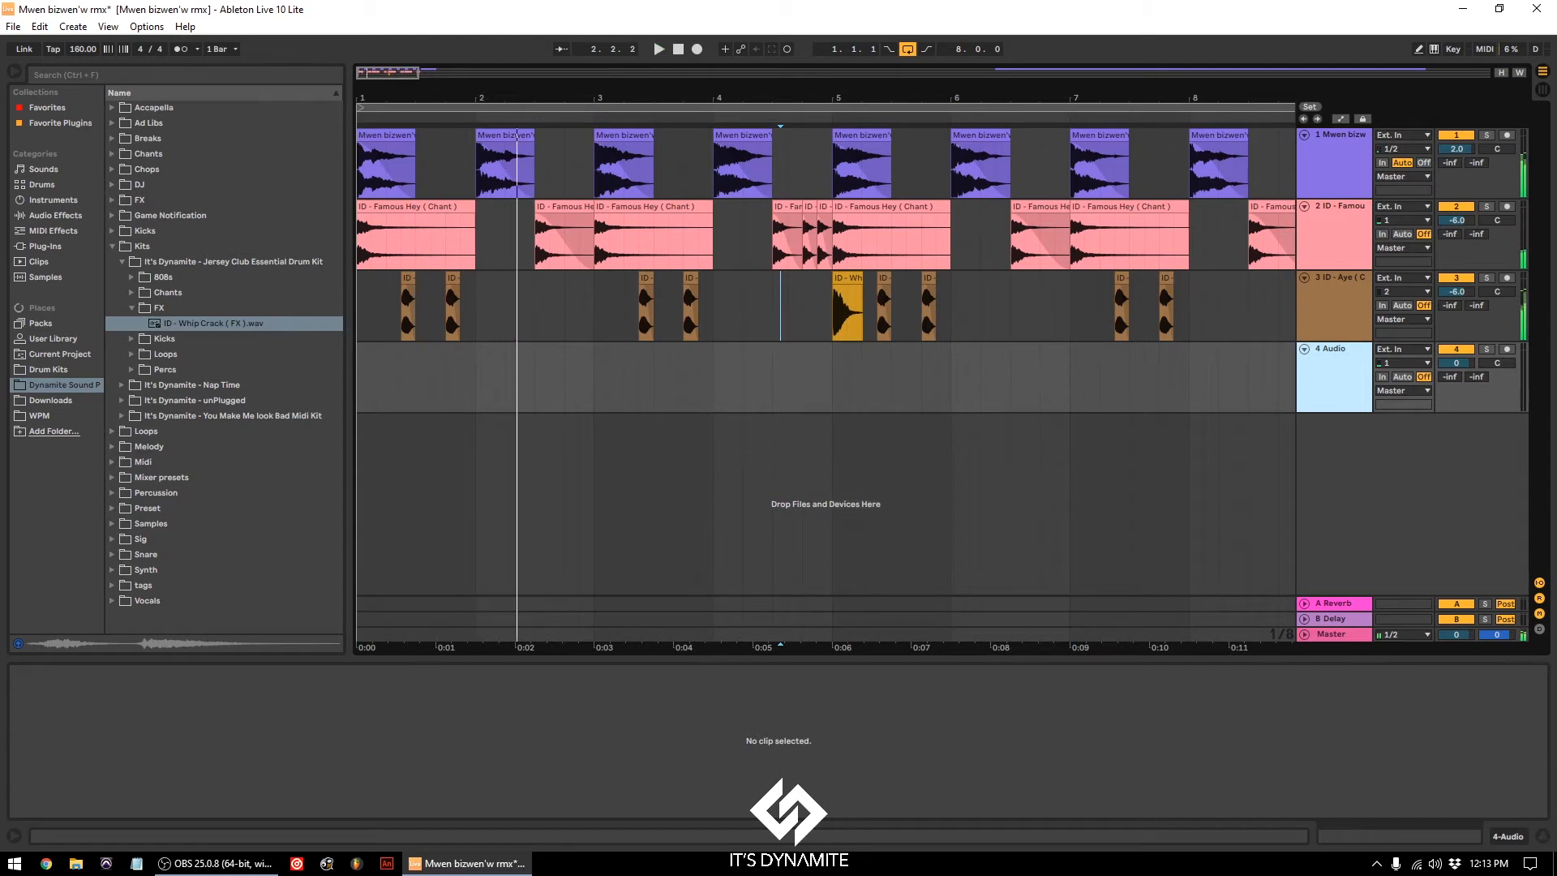
{"action": "left_click_drag", "start_coordinate": [433, 101], "coordinate": [434, 95]}
{"action": "key", "text": "space"}
{"action": "left_click", "coordinate": [627, 134]}
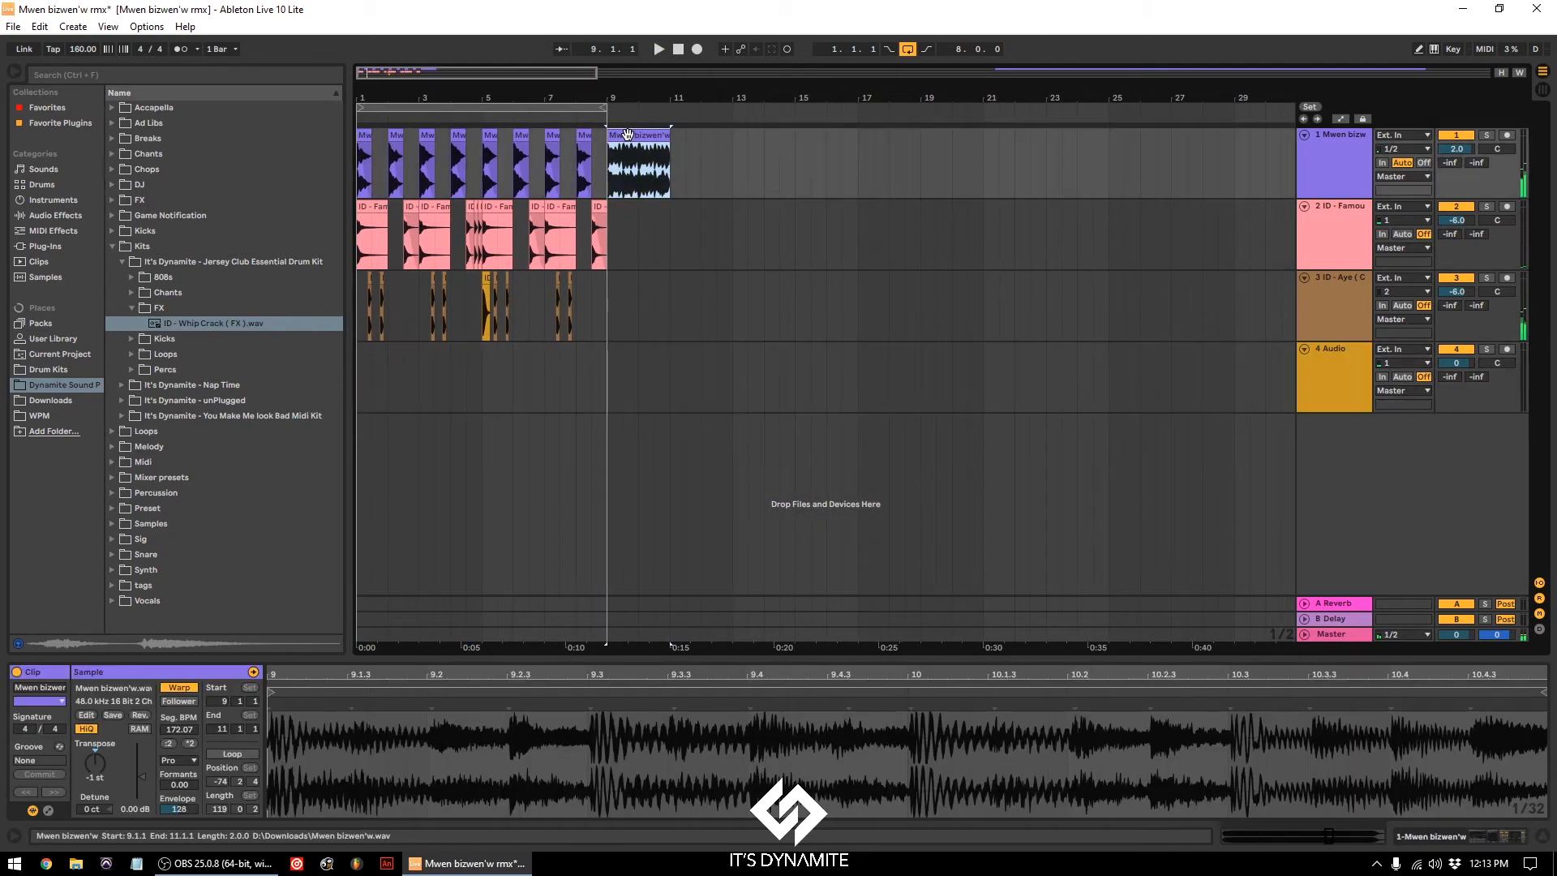
{"action": "key", "text": "Delete"}
{"action": "left_click_drag", "start_coordinate": [602, 319], "coordinate": [419, 209]}
{"action": "key", "text": "ctrl+a"}
{"action": "key", "text": "ctrl+d"}
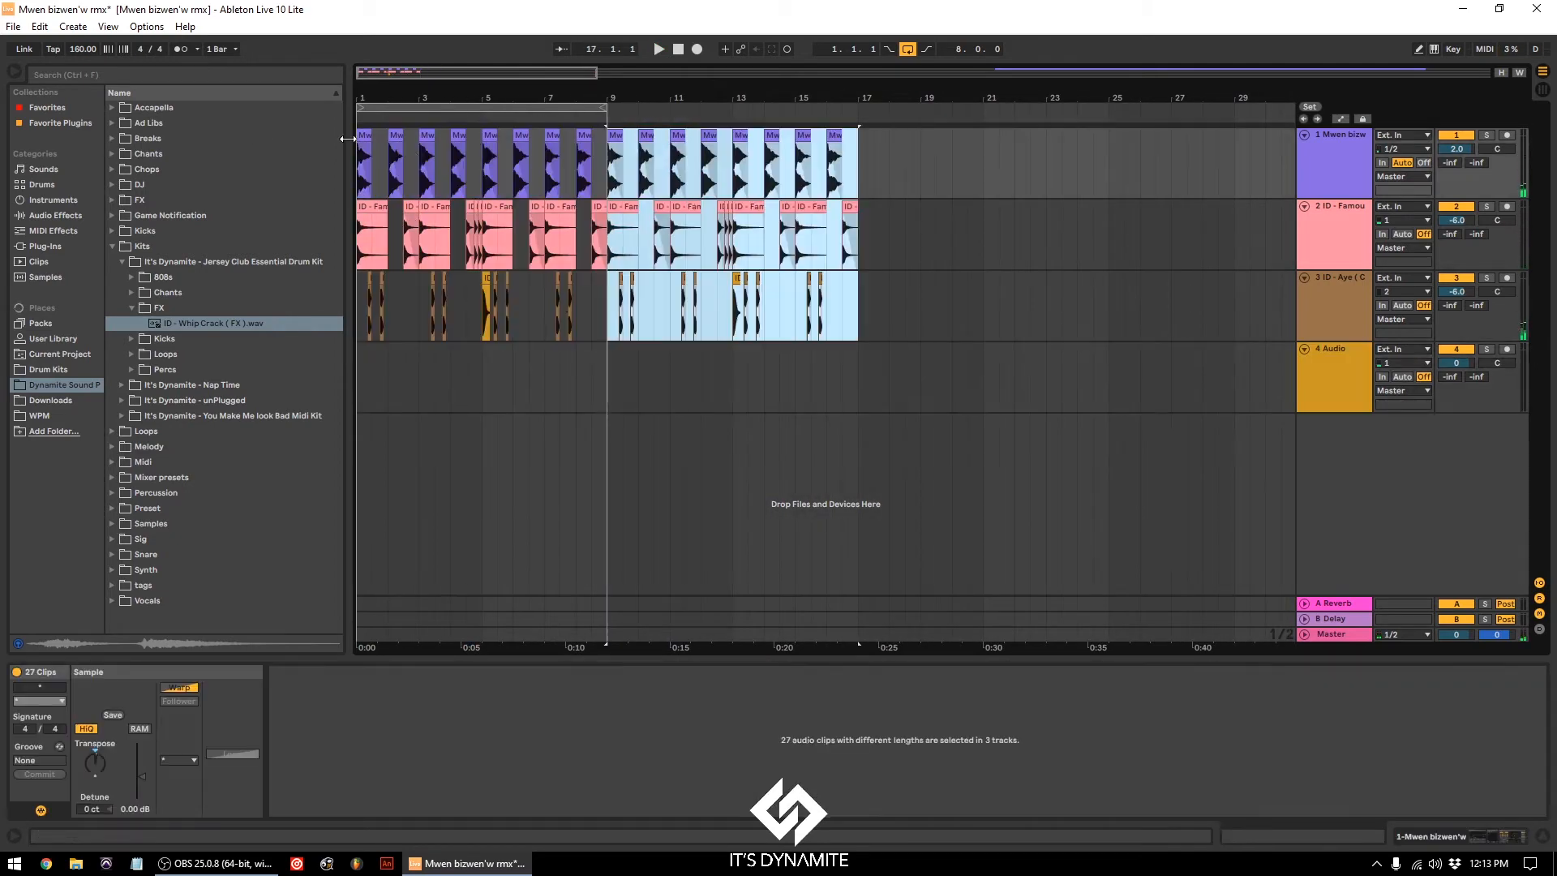
Step: Clear the first eight bars except for the first Mwen bizwen'w chop, and extend that chop to bar 9 as an intro
{"action": "left_click_drag", "start_coordinate": [605, 304], "coordinate": [314, 216]}
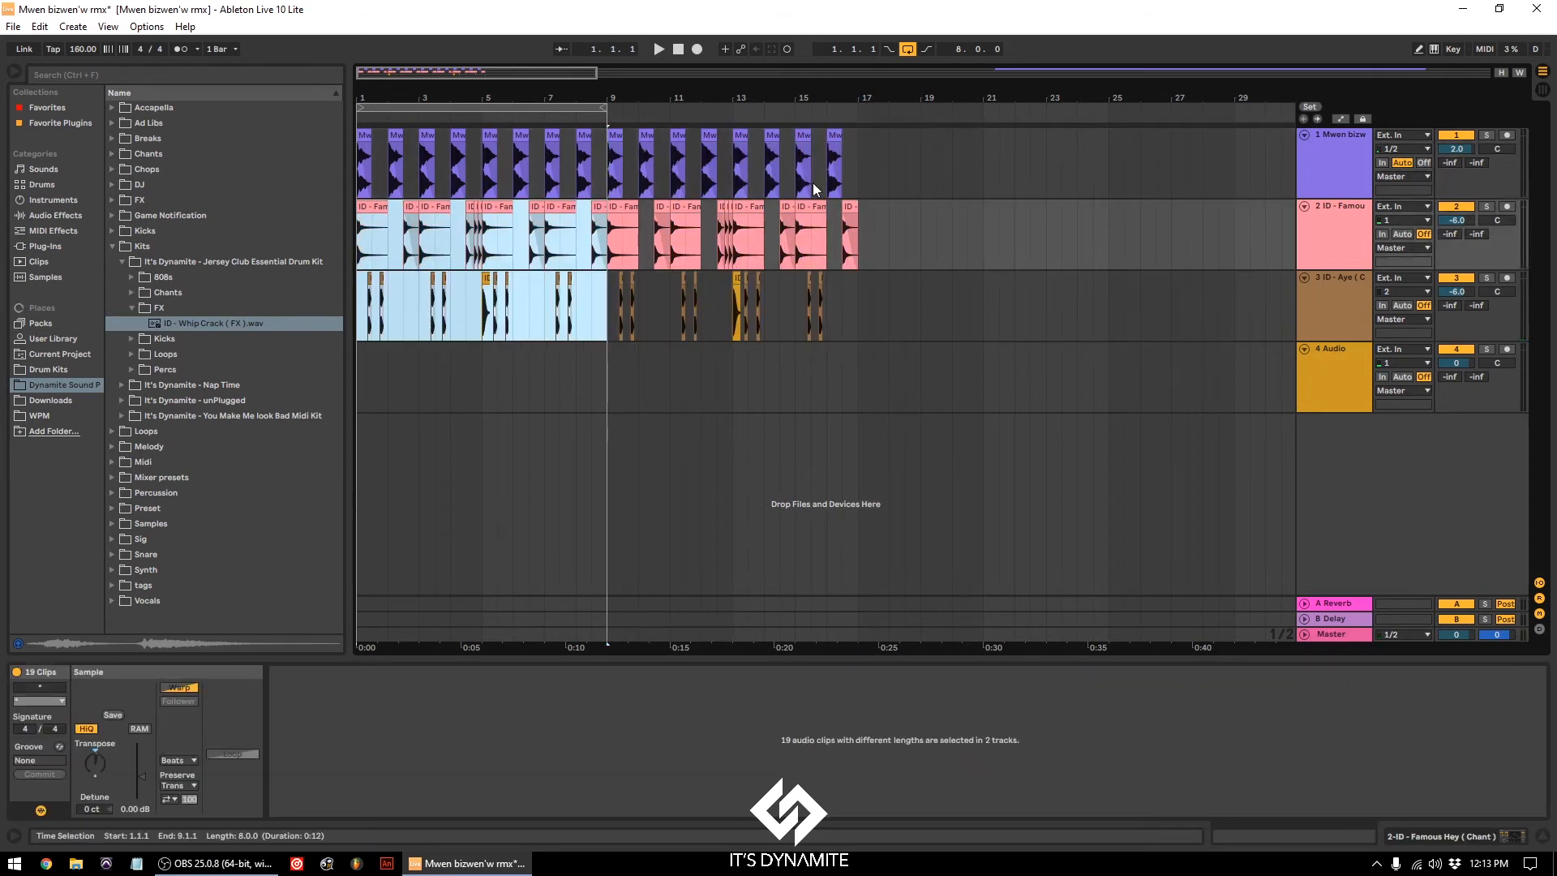
{"action": "key", "text": "Delete"}
{"action": "left_click_drag", "start_coordinate": [387, 146], "coordinate": [606, 138]}
{"action": "key", "text": "Delete"}
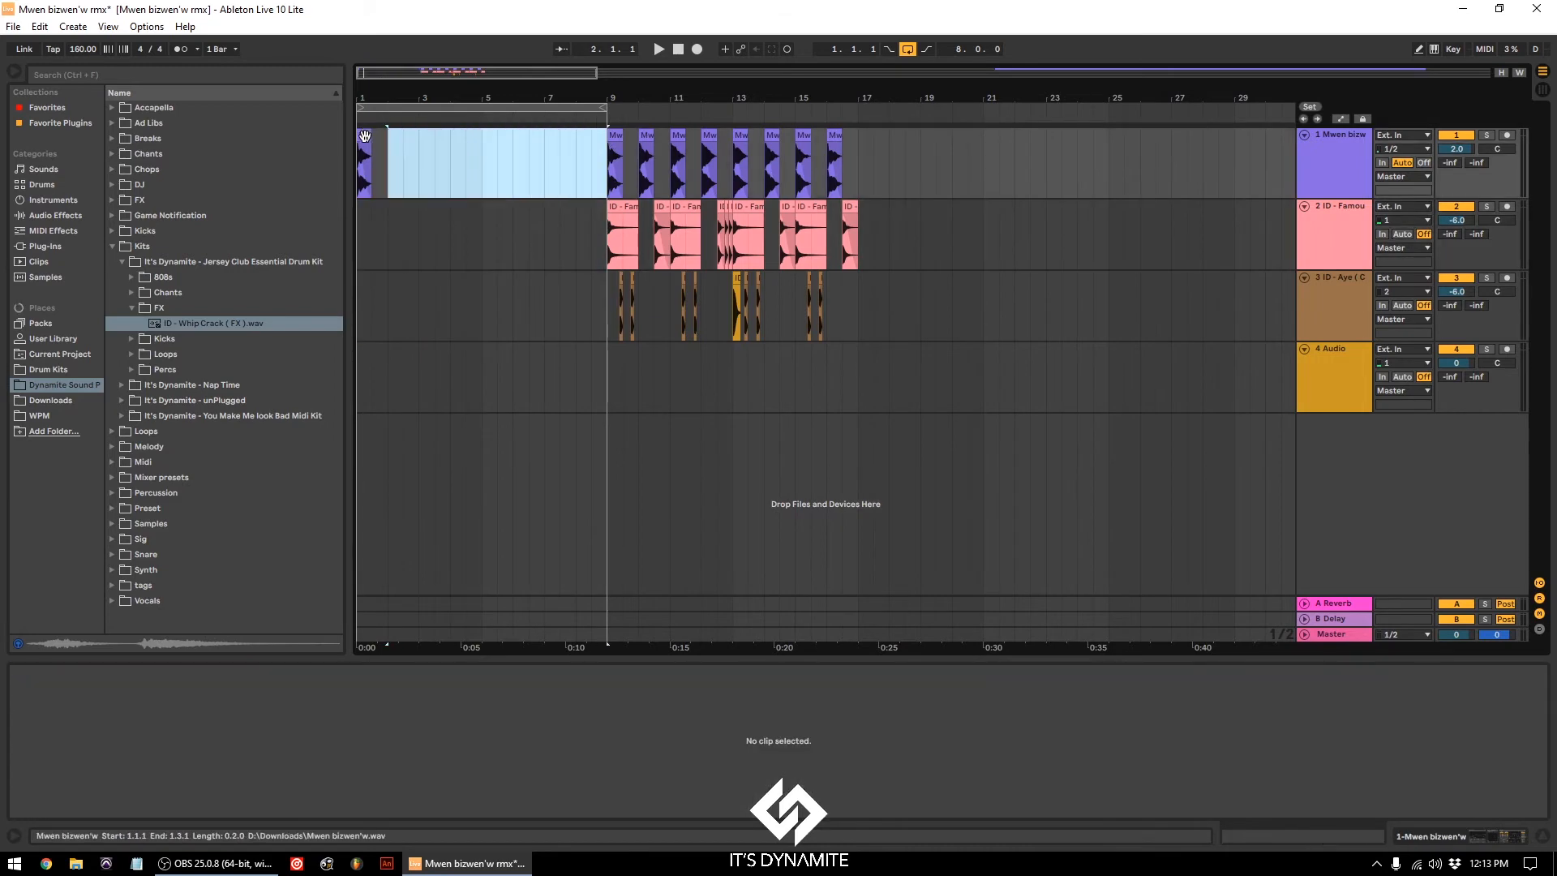
{"action": "left_click_drag", "start_coordinate": [369, 138], "coordinate": [474, 132]}
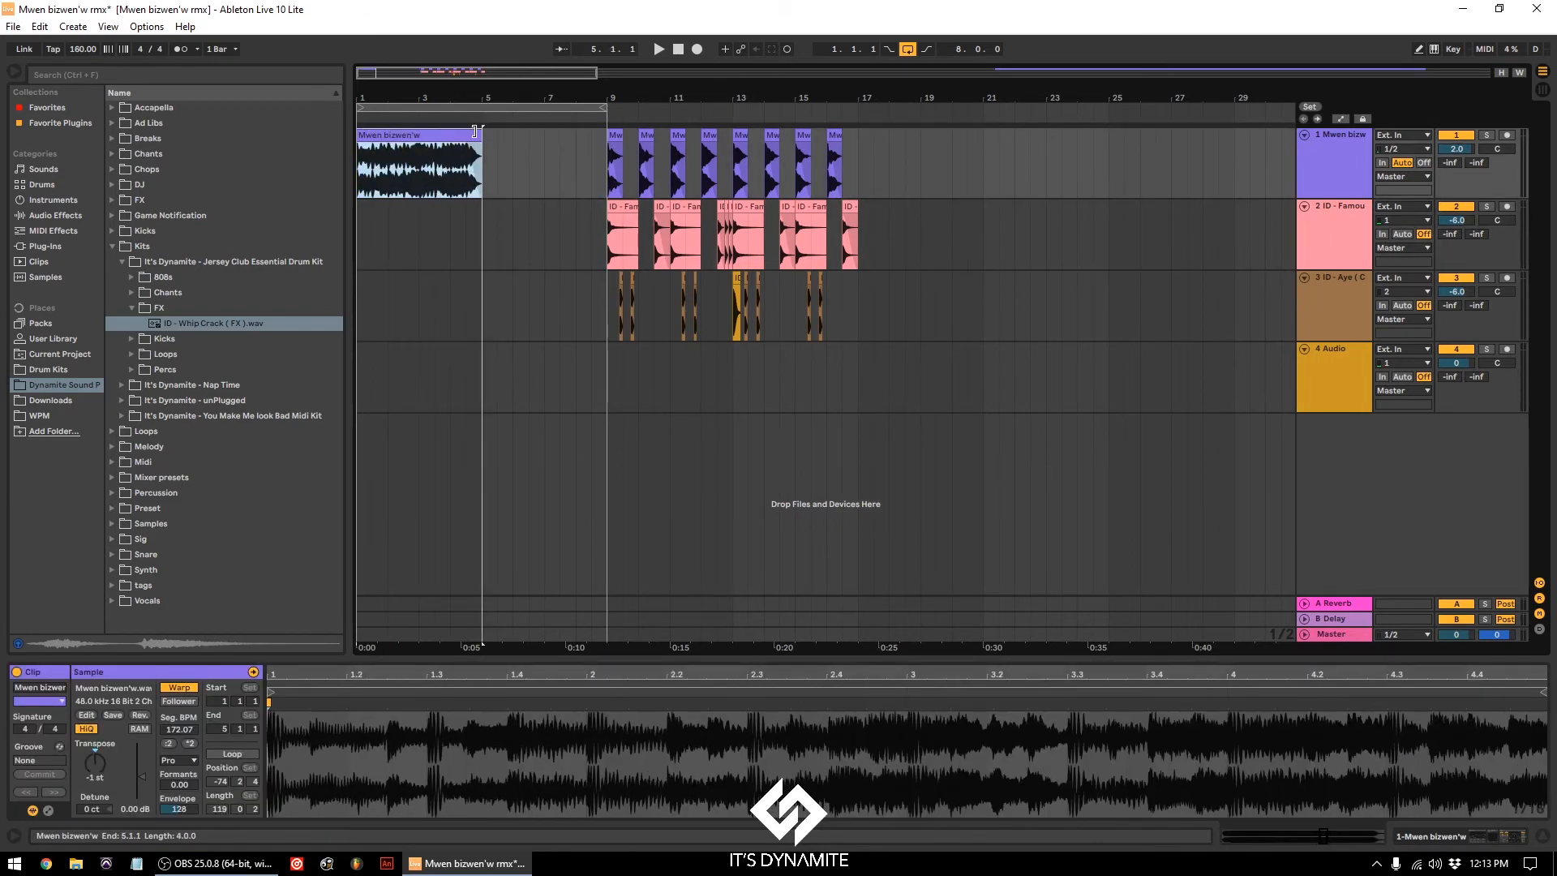
{"action": "left_click_drag", "start_coordinate": [475, 132], "coordinate": [603, 132]}
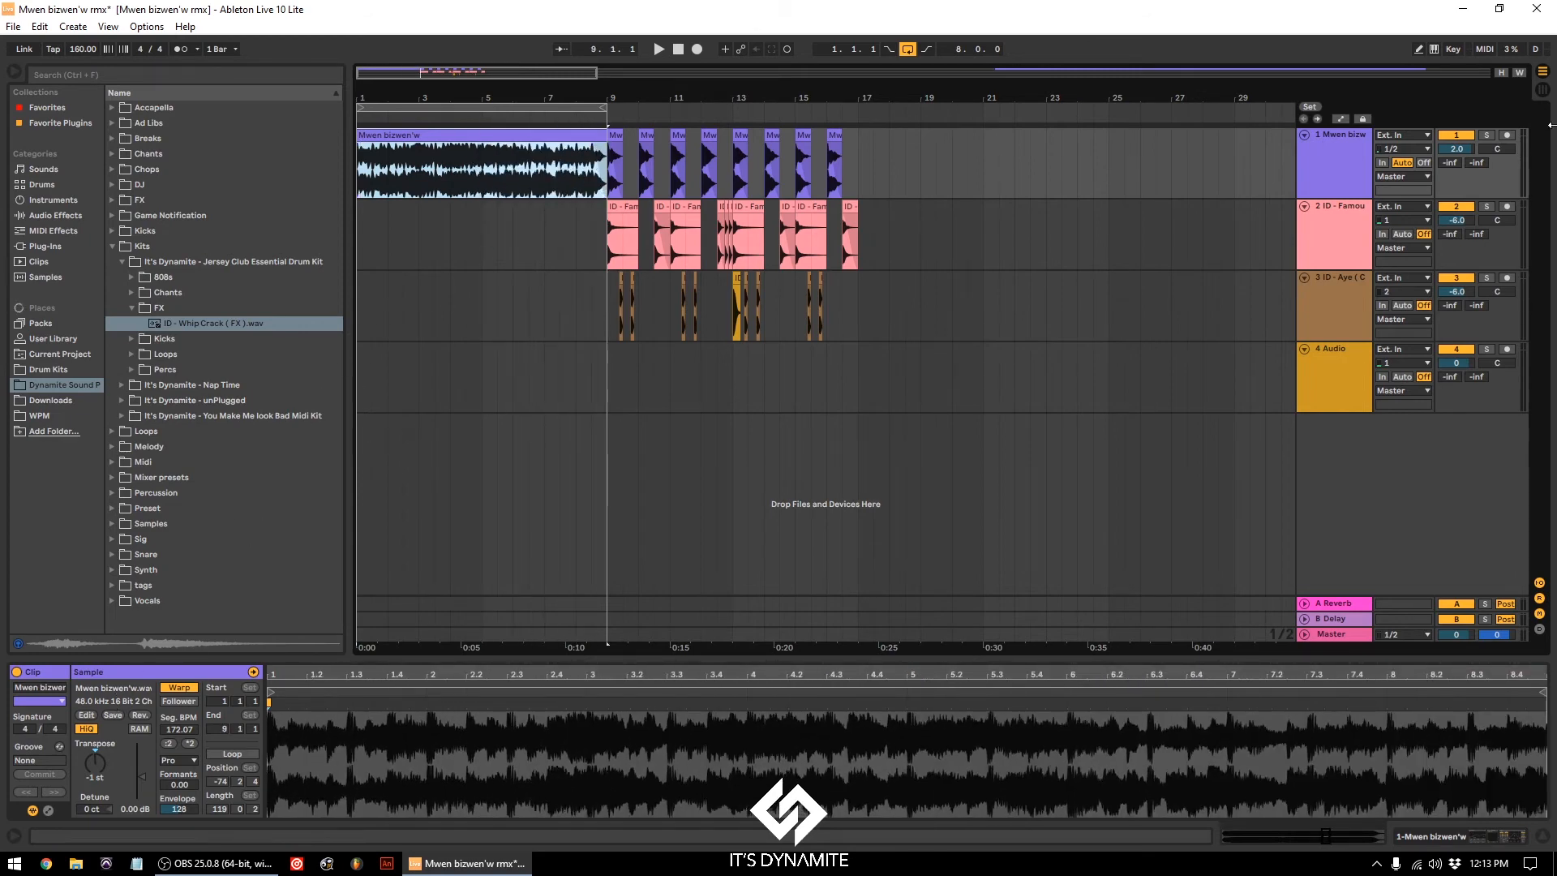
Step: Automate the Mwen bizwen'w track's Delay Device On parameter so it is off during the intro and on from bar 9
{"action": "left_click", "coordinate": [1246, 198]}
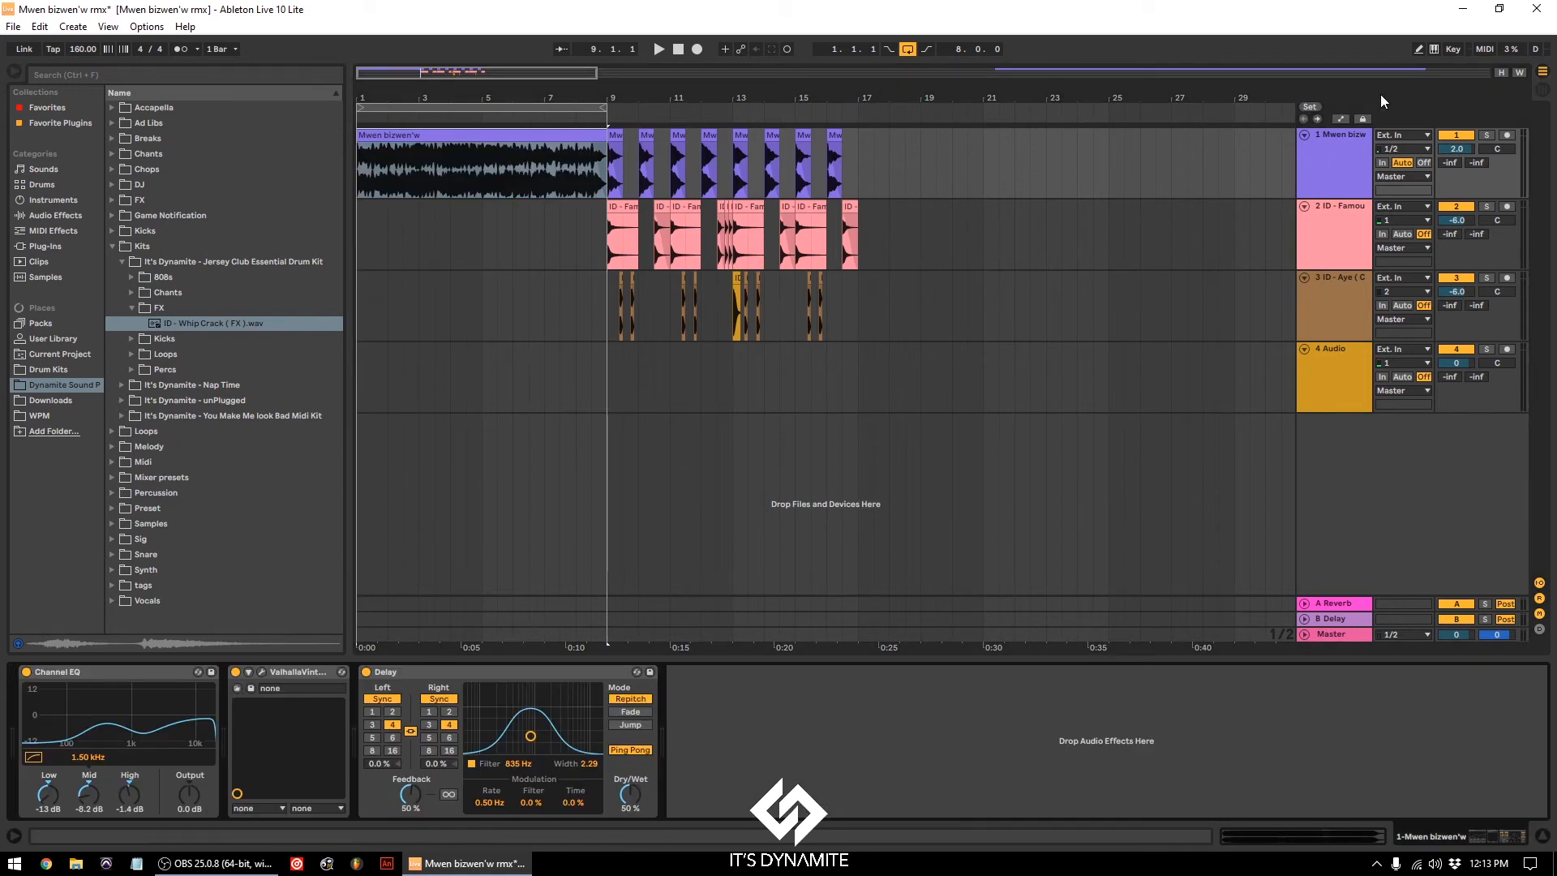
{"action": "left_click", "coordinate": [1342, 119]}
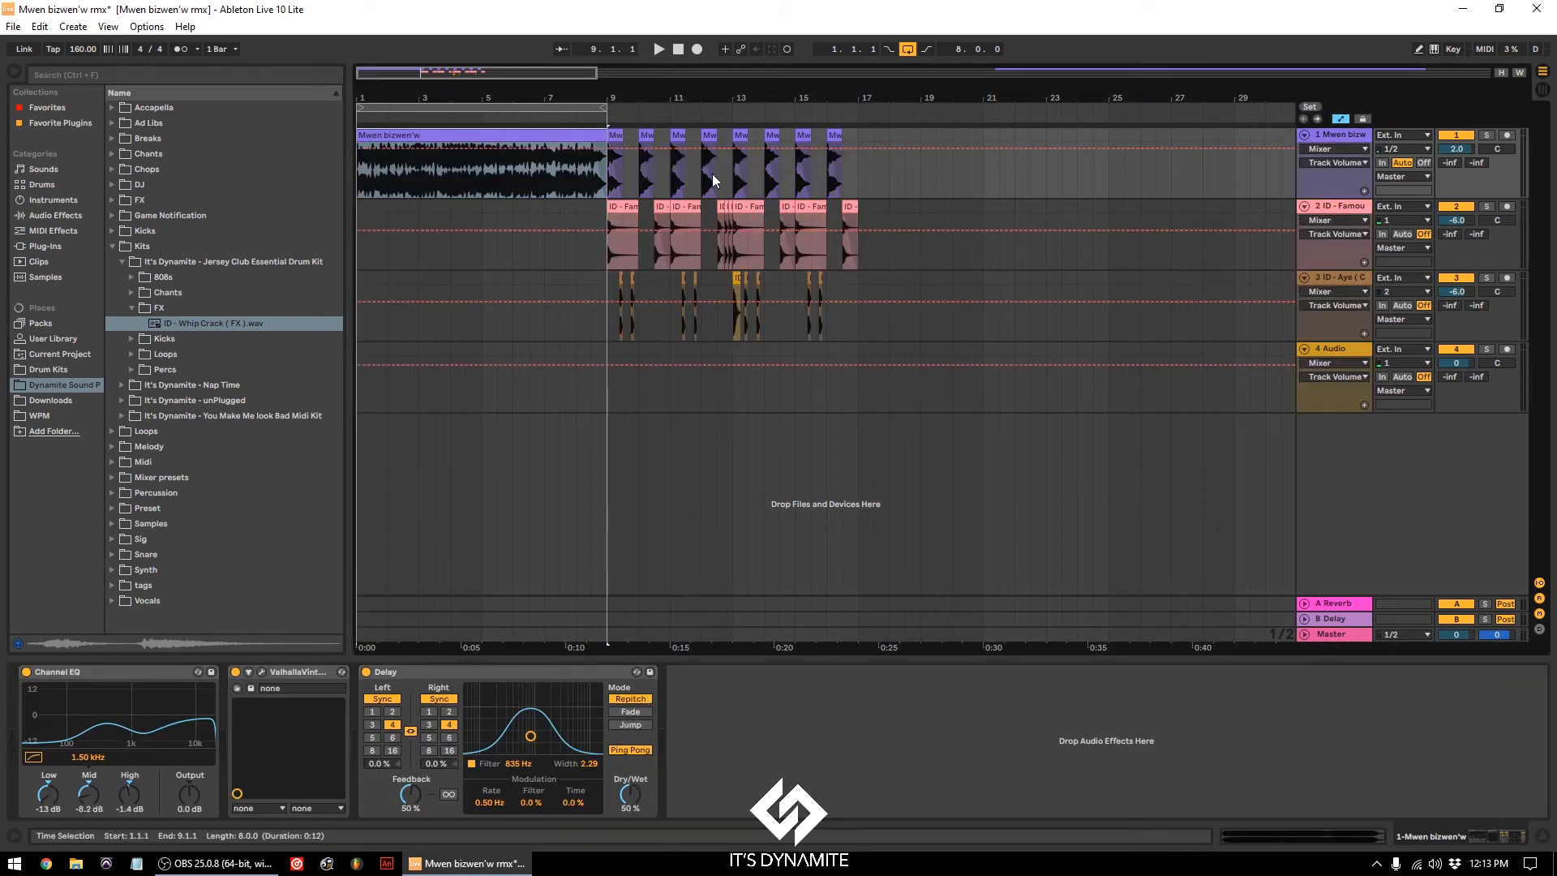
{"action": "left_click", "coordinate": [1370, 148]}
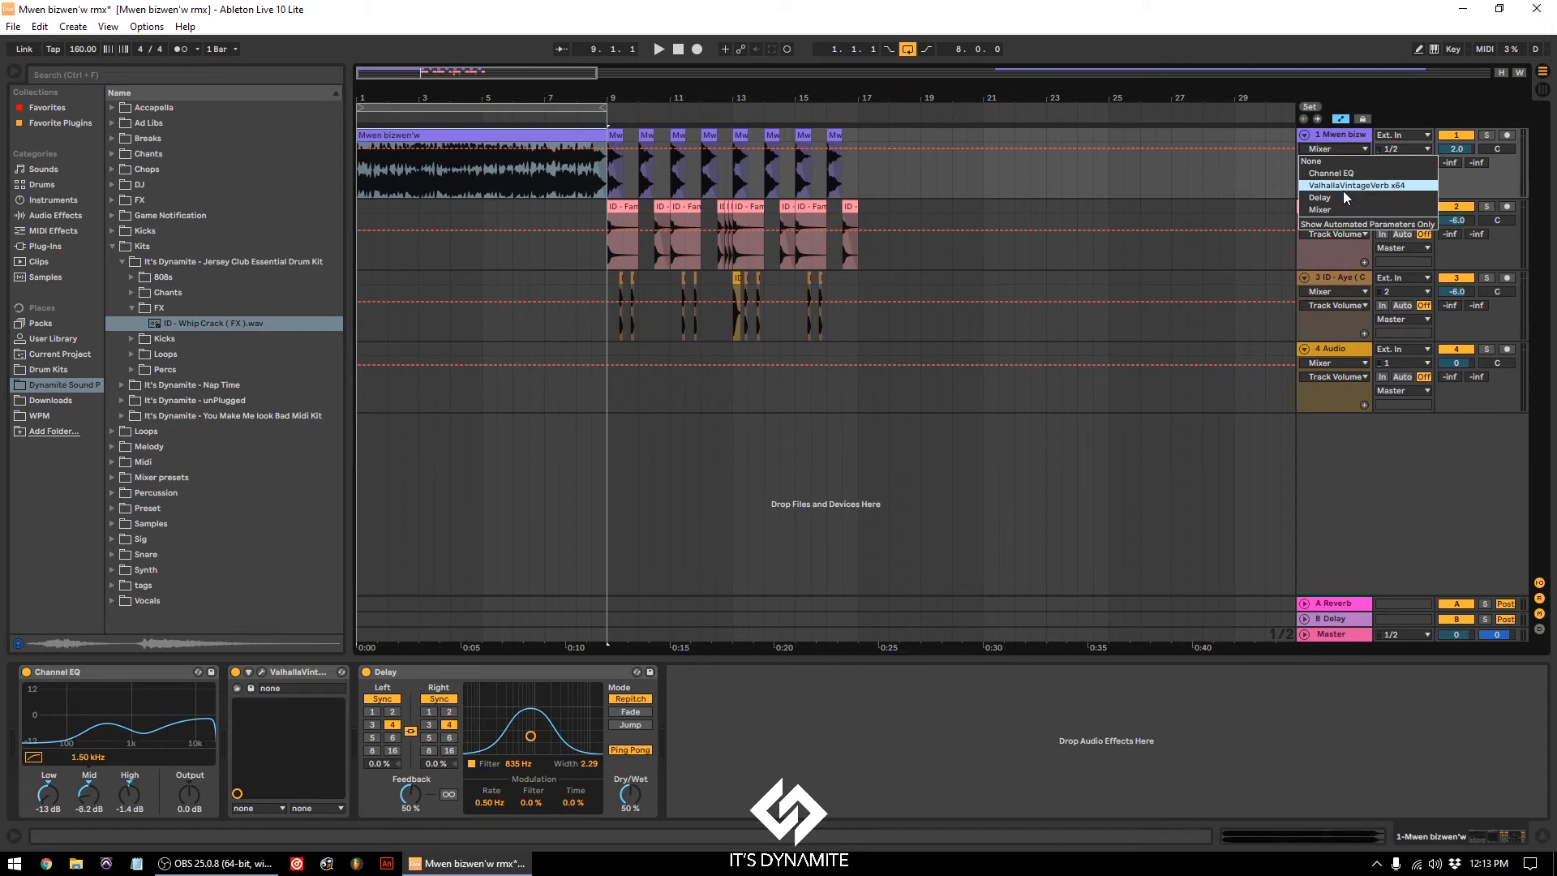
{"action": "left_click", "coordinate": [1344, 198]}
{"action": "left_click", "coordinate": [1334, 163]}
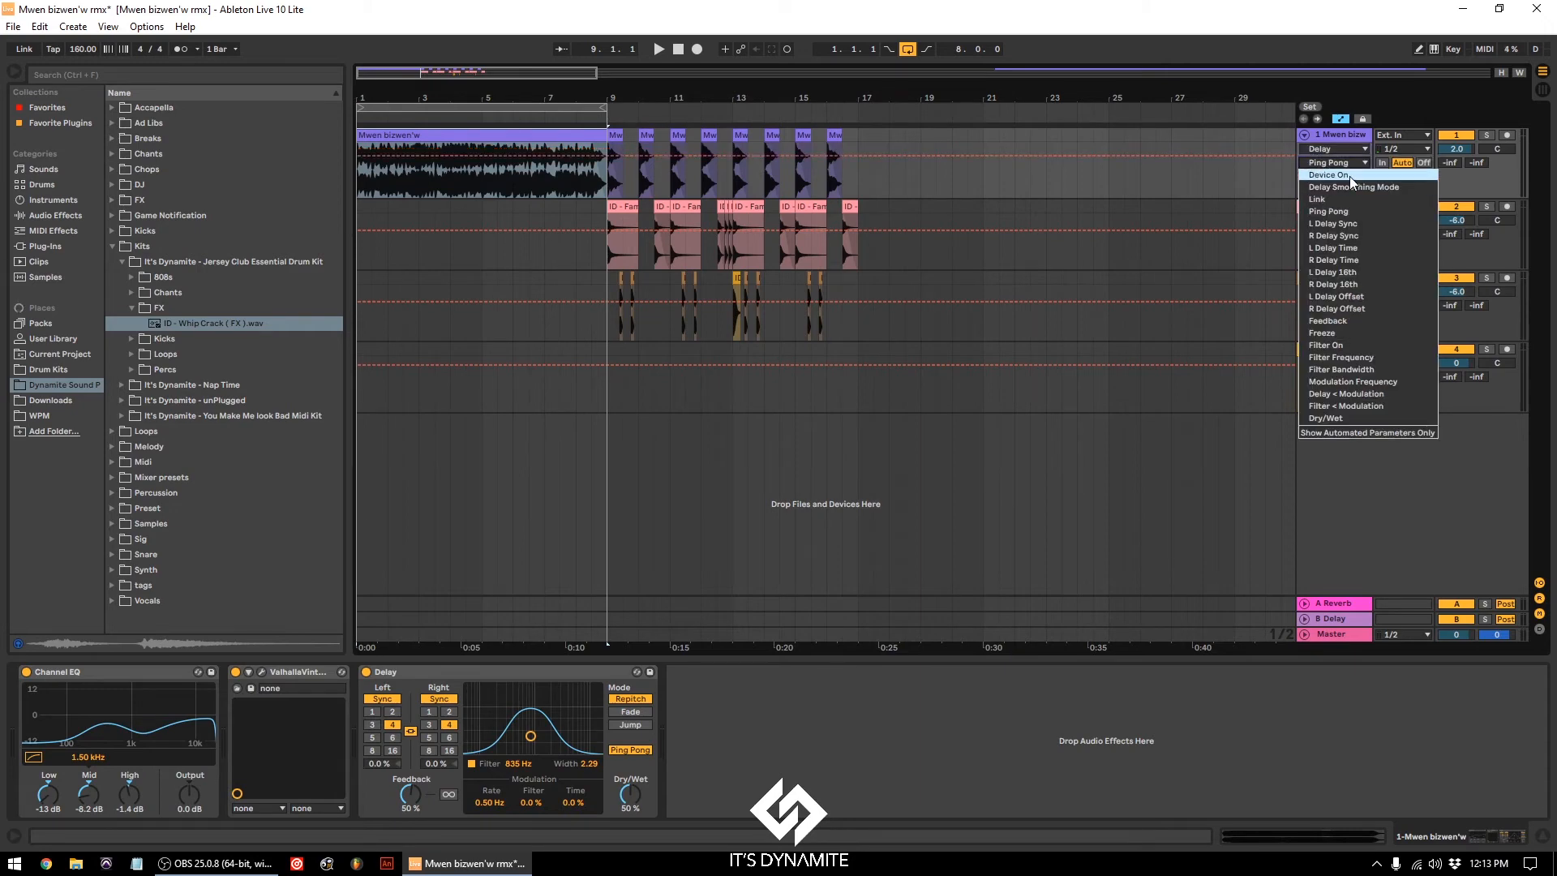
{"action": "left_click", "coordinate": [1351, 176]}
{"action": "left_click", "coordinate": [530, 155]}
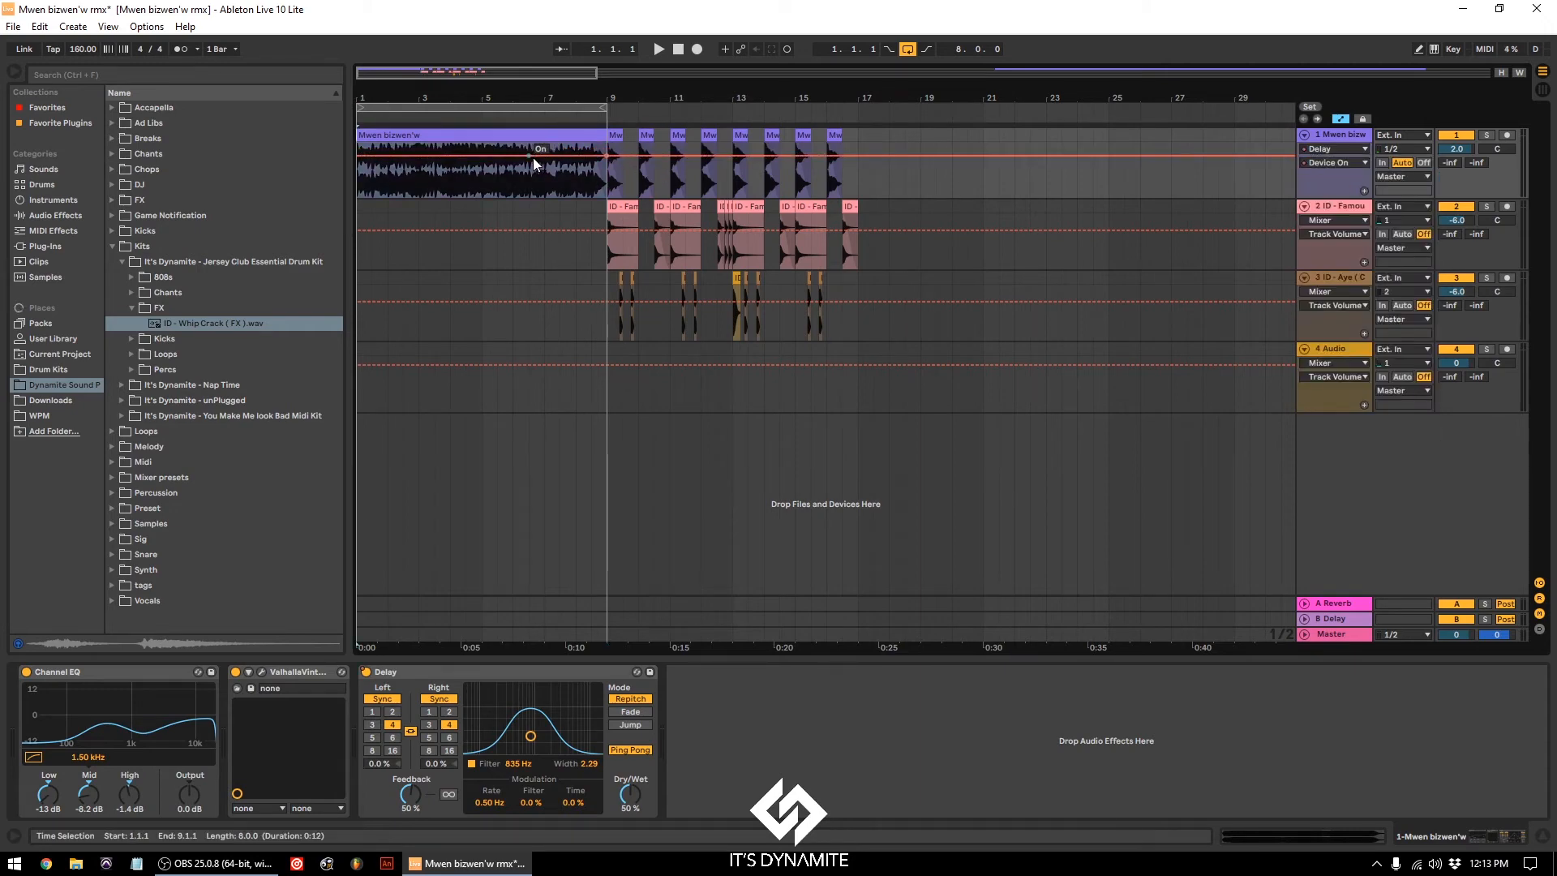
{"action": "mouse_move", "coordinate": [606, 160]}
{"action": "left_mouse_down"}
{"action": "mouse_move", "coordinate": [606, 183]}
{"action": "mouse_move", "coordinate": [617, 155]}
{"action": "left_mouse_up"}
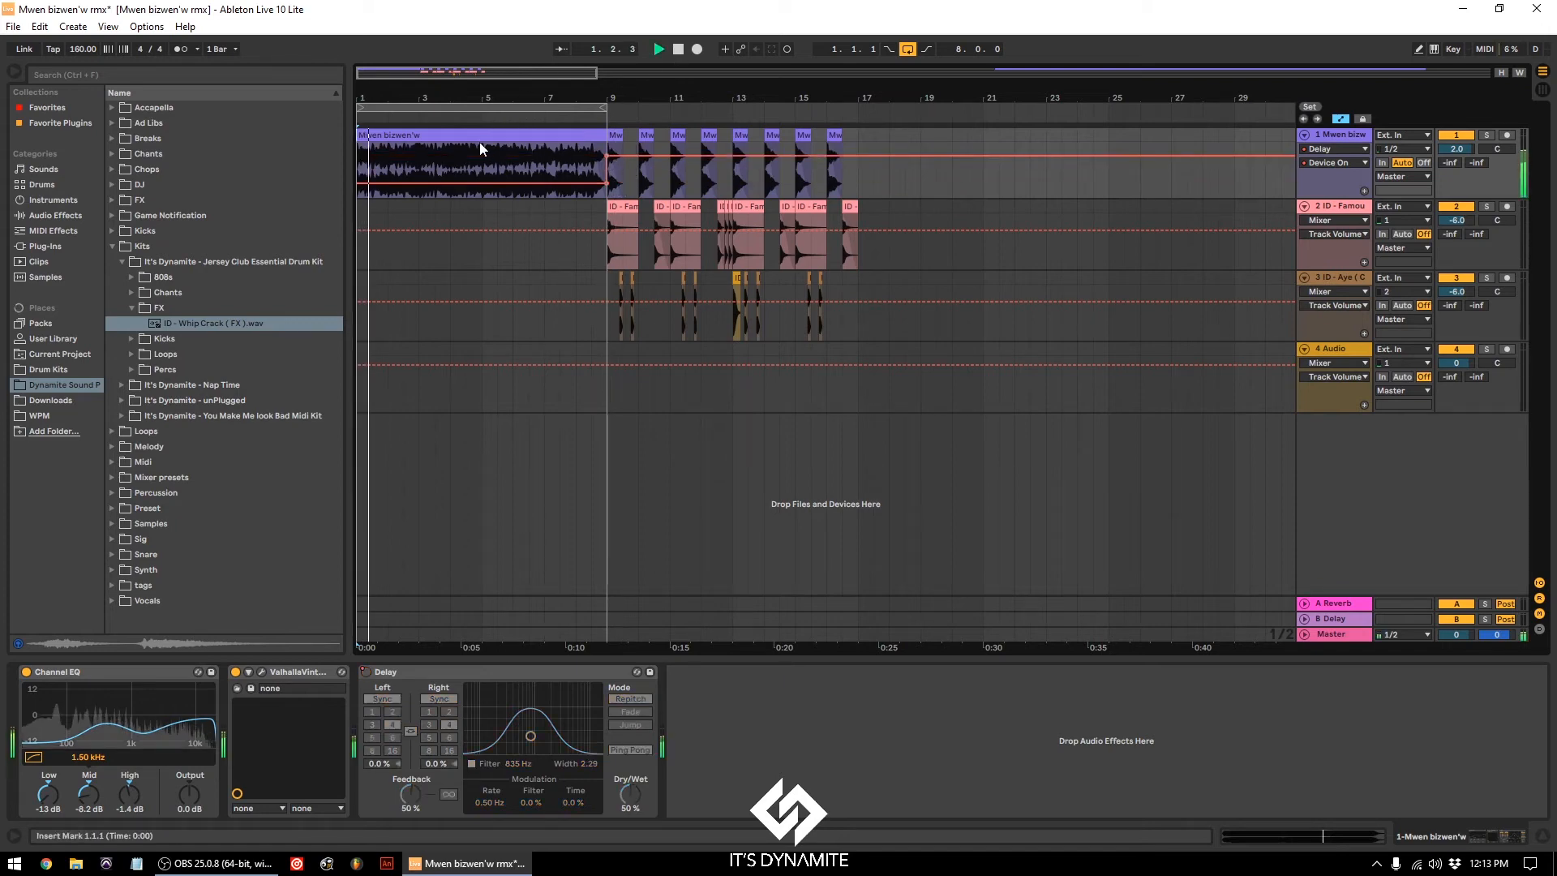
Step: Transpose the intro Mwen bizwen'w clip to -13 st and listen to it
{"action": "key", "text": "shift+Tab"}
{"action": "key", "text": "space"}
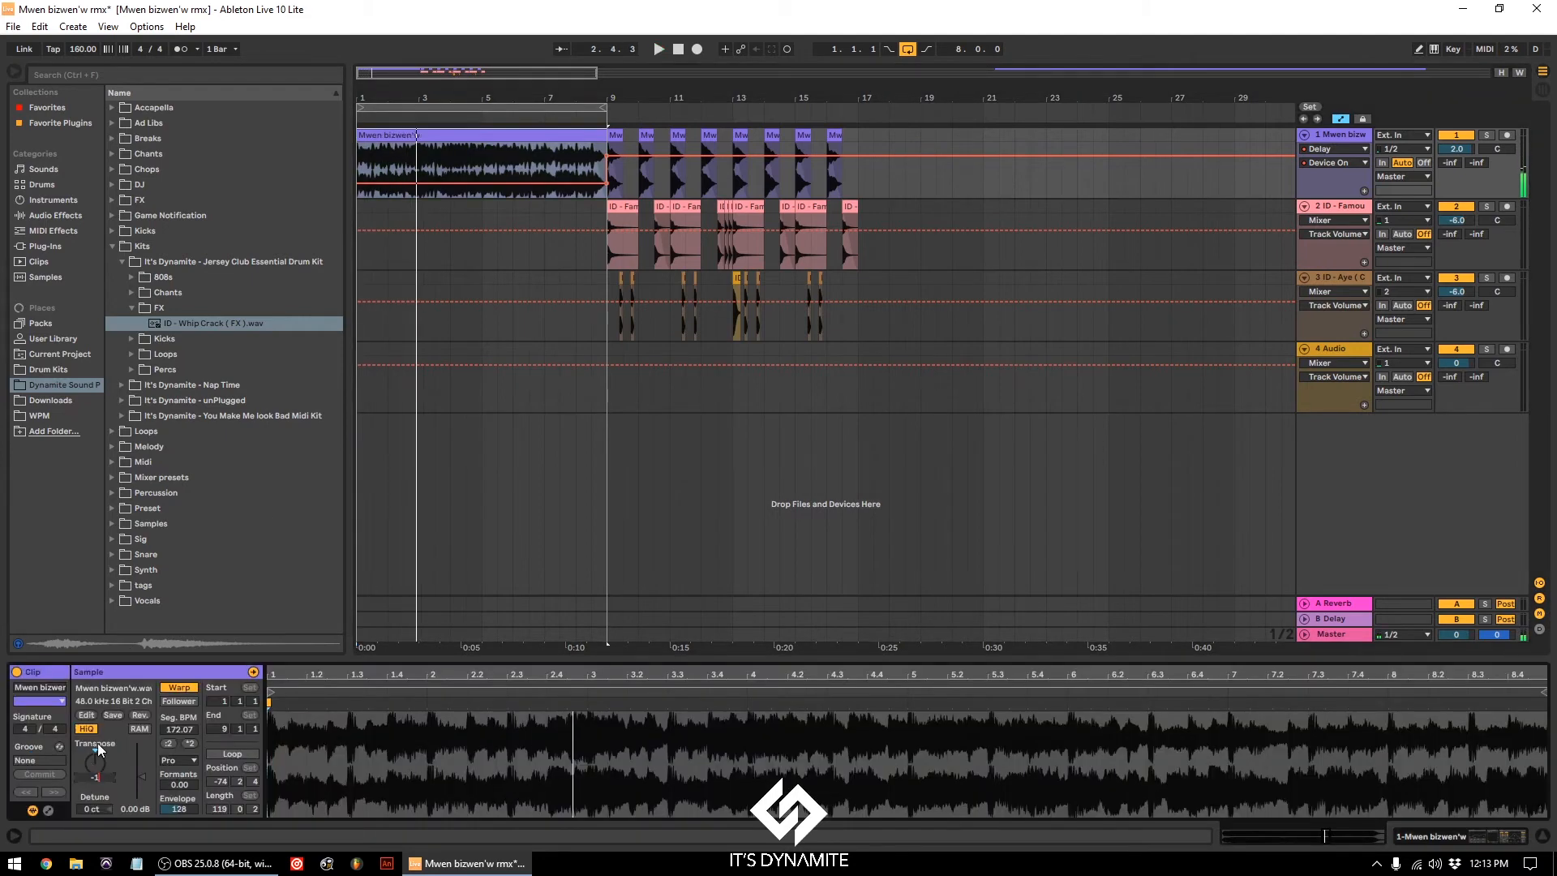
{"action": "key", "text": "space"}
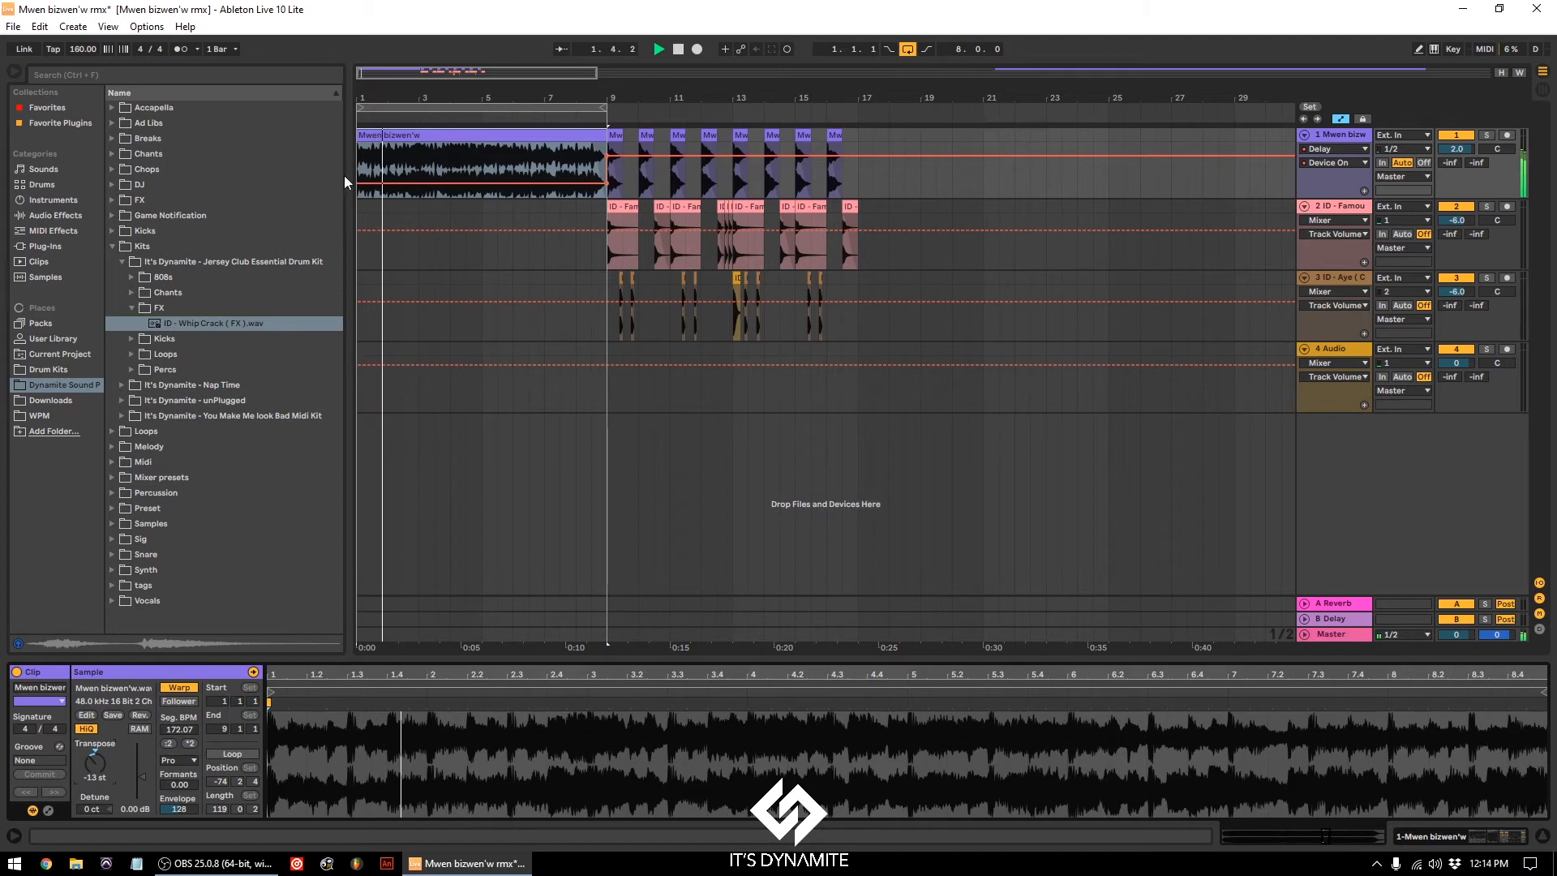
{"action": "left_click_drag", "start_coordinate": [530, 96], "coordinate": [503, 117]}
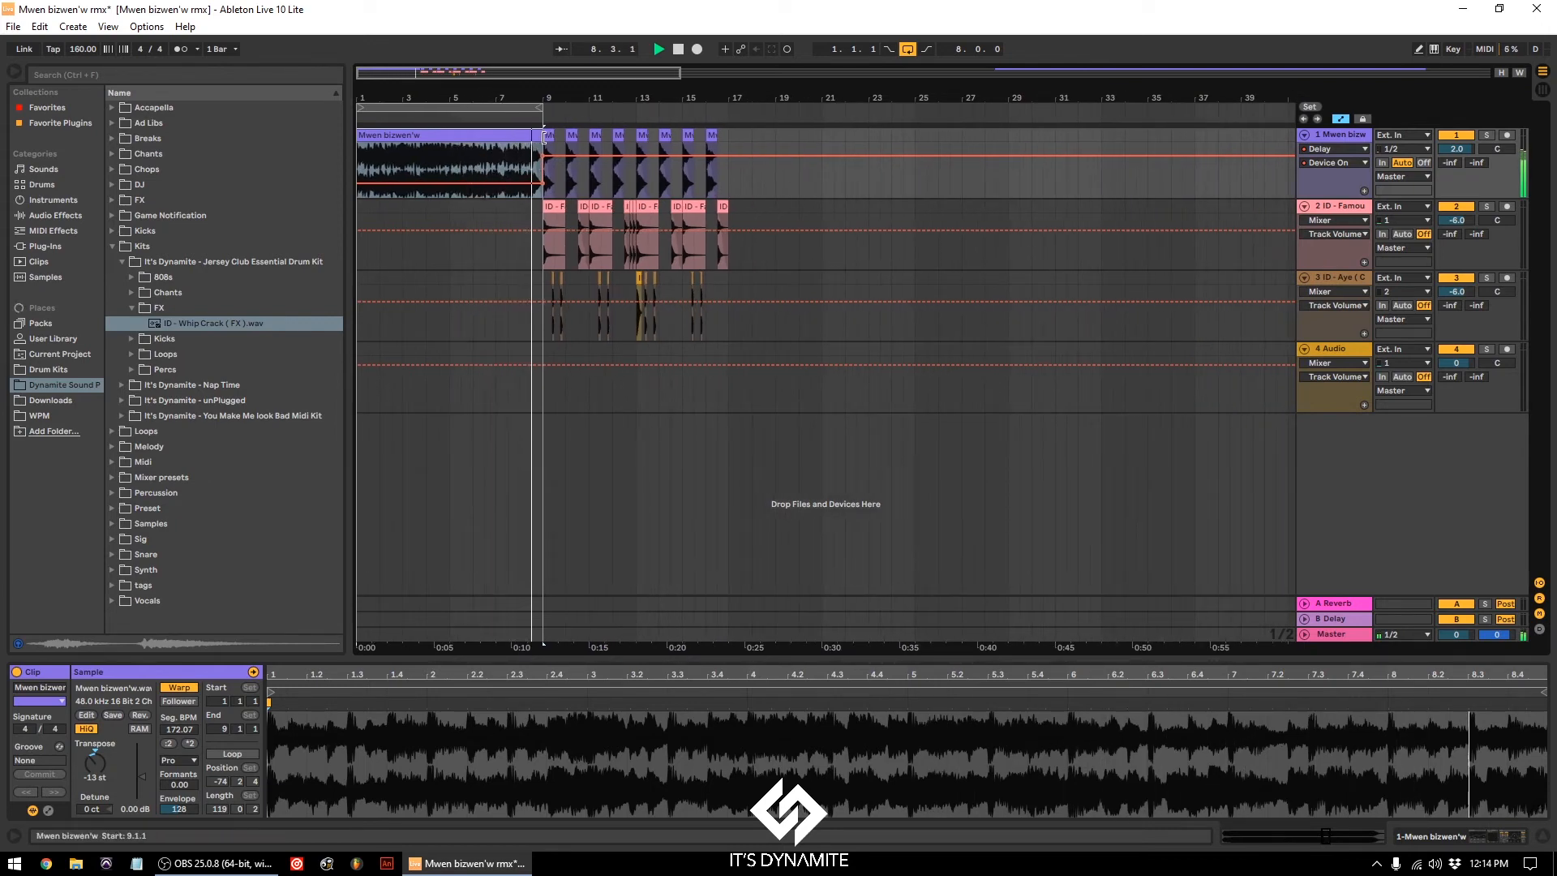
Step: Hide the automation and adjust the fades on the pitched-down Mwen bizwen'w intro clip
{"action": "key", "text": "space"}
{"action": "left_click_drag", "start_coordinate": [509, 91], "coordinate": [638, 145]}
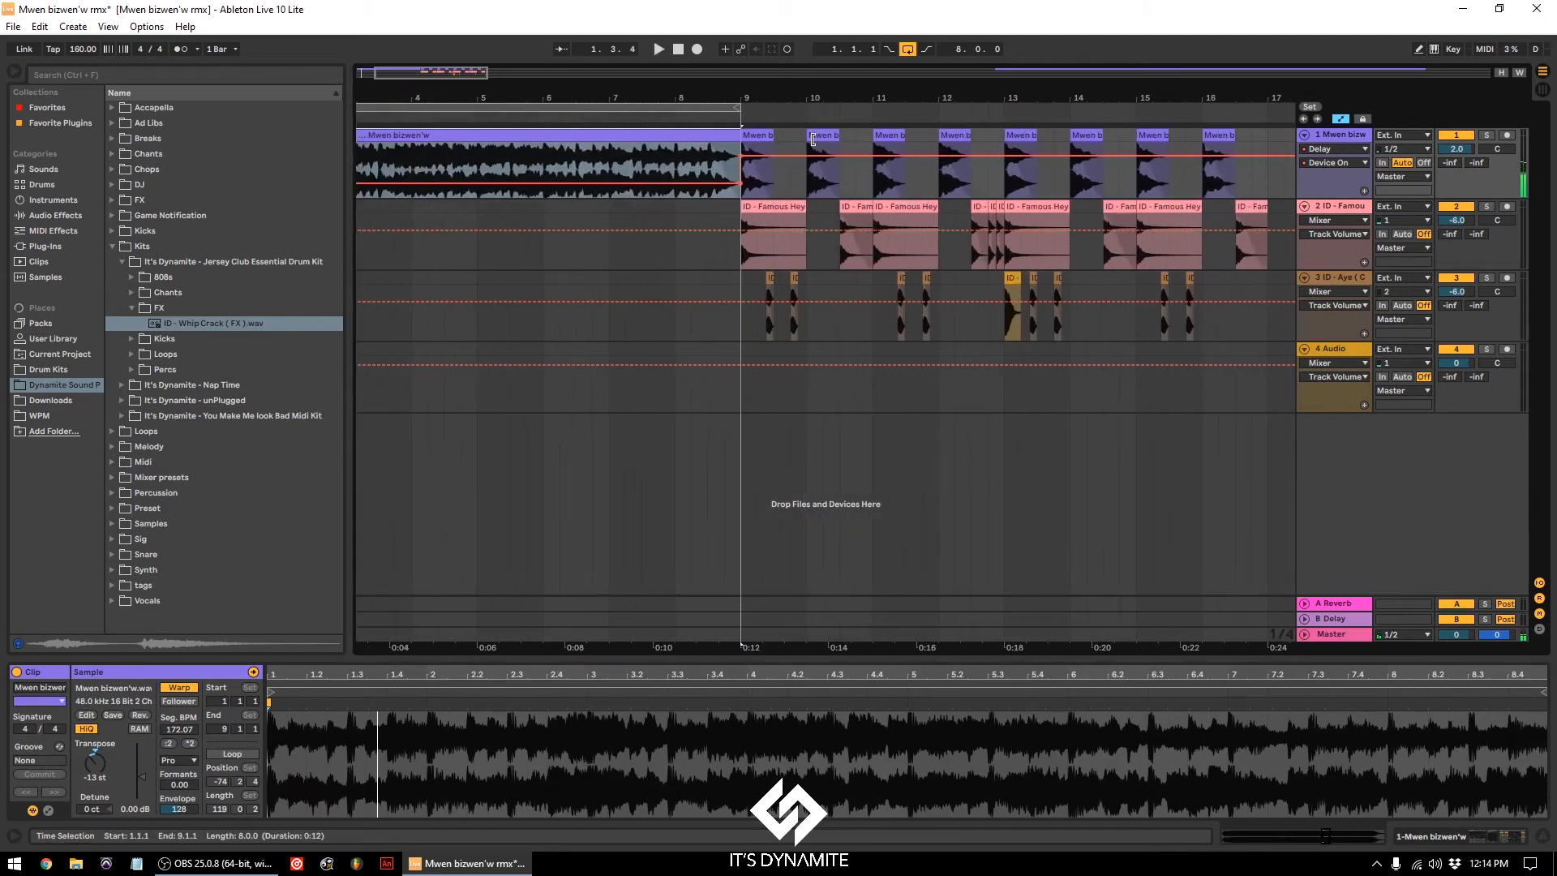
{"action": "left_click", "coordinate": [1340, 120]}
{"action": "left_click", "coordinate": [693, 140]}
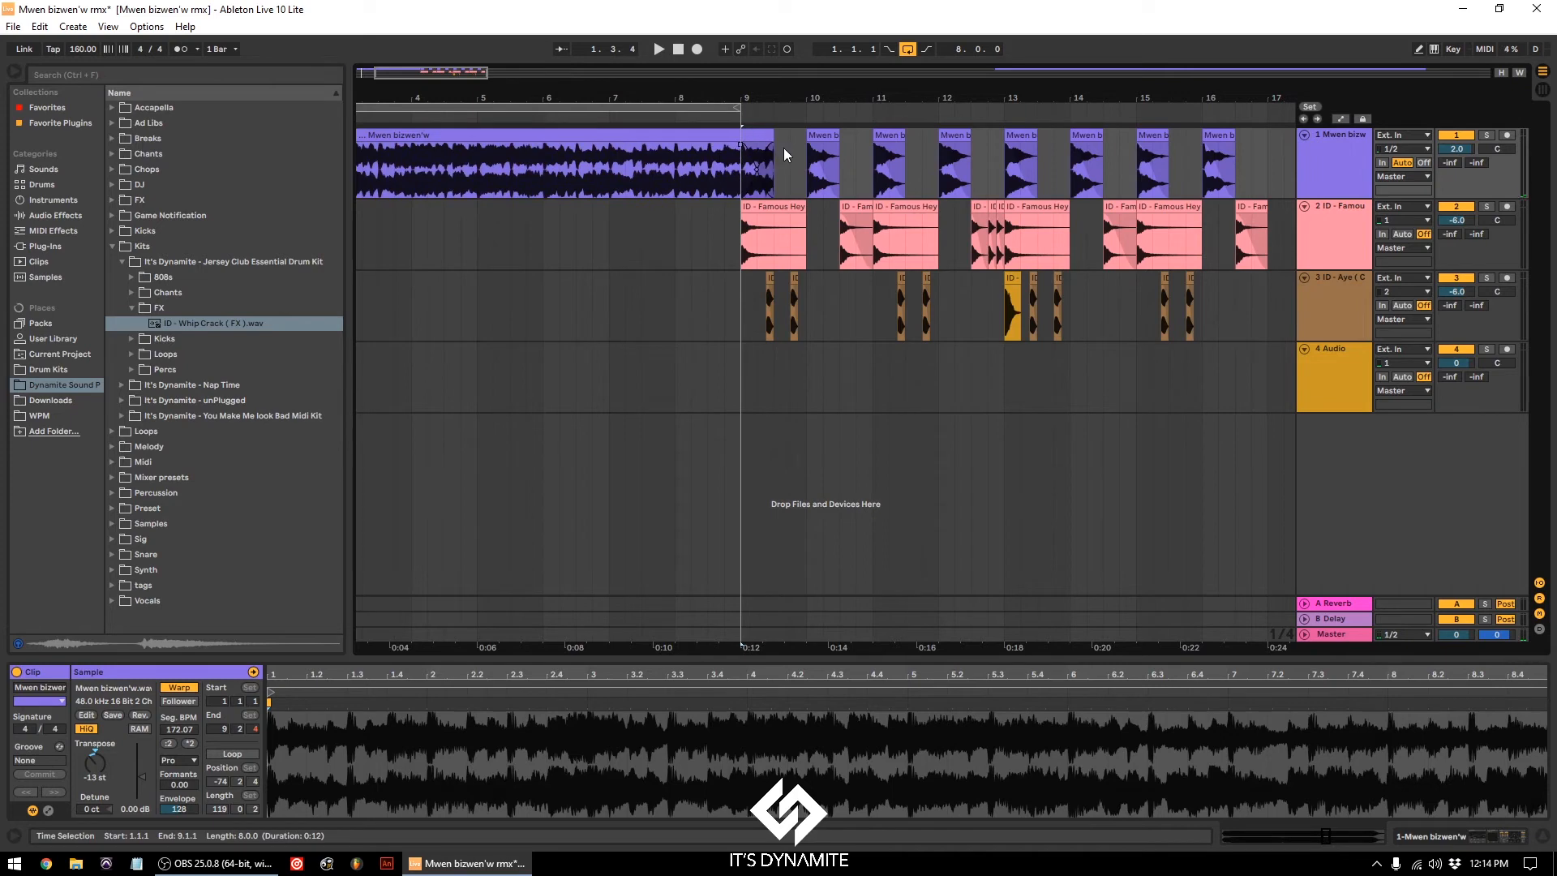
{"action": "left_click_drag", "start_coordinate": [716, 146], "coordinate": [712, 144]}
{"action": "left_click", "coordinate": [658, 157]}
{"action": "key", "text": "space"}
Step: Turn off arrangement looping and play the intro from bar 1
{"action": "mouse_move", "coordinate": [717, 96]}
{"action": "left_mouse_down"}
{"action": "mouse_move", "coordinate": [772, 121]}
{"action": "mouse_move", "coordinate": [689, 57]}
{"action": "left_mouse_up"}
{"action": "key", "text": "space"}
{"action": "left_click", "coordinate": [906, 52]}
{"action": "double_click", "coordinate": [677, 49]}
{"action": "key", "text": "space"}
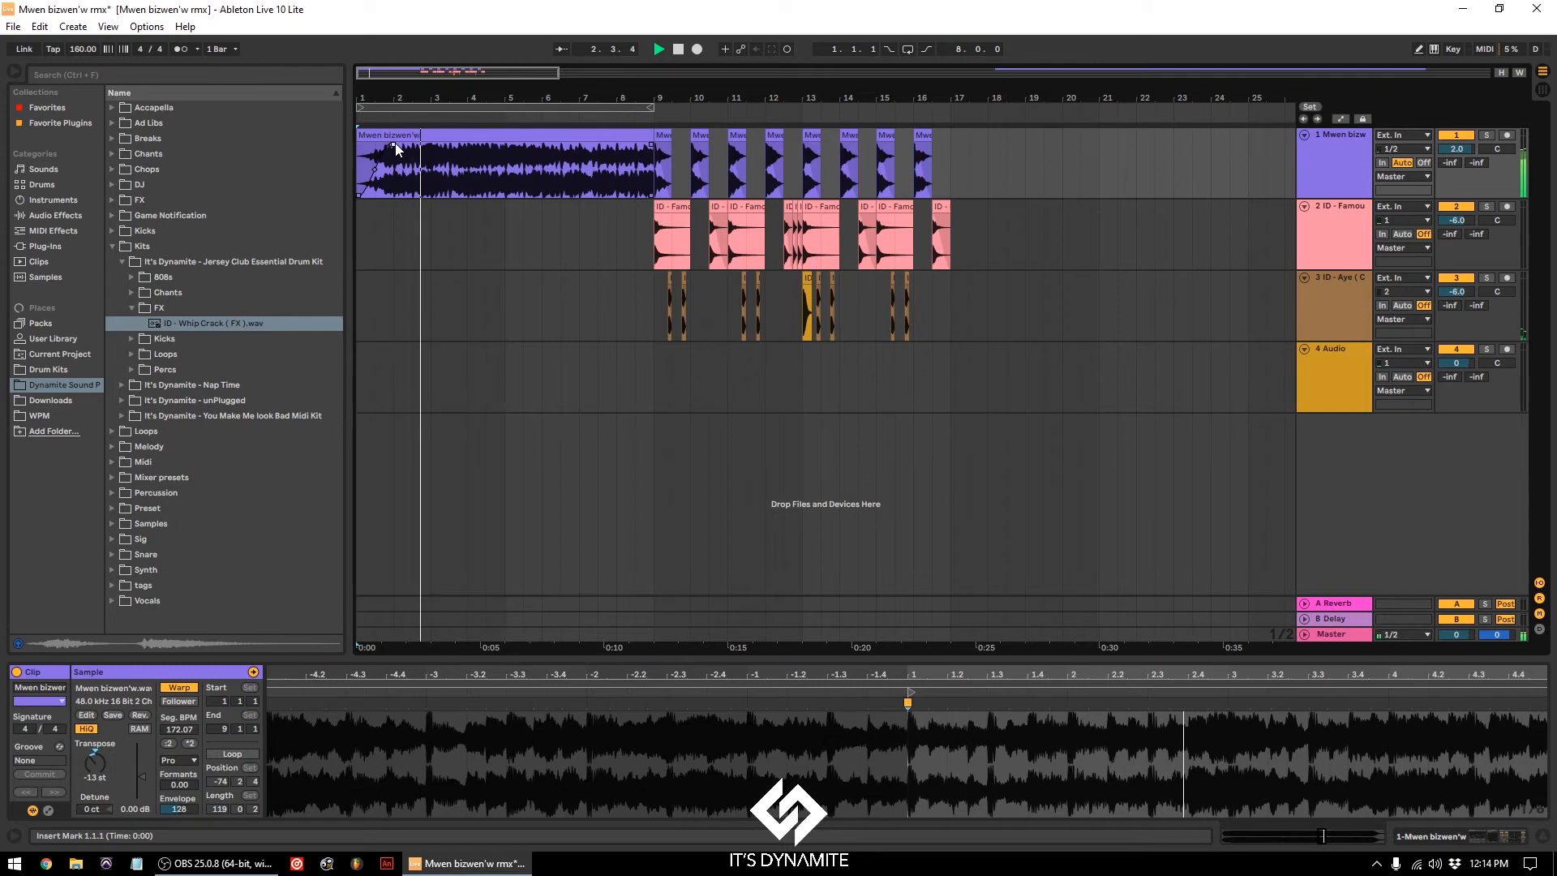
{"action": "left_click", "coordinate": [397, 140]}
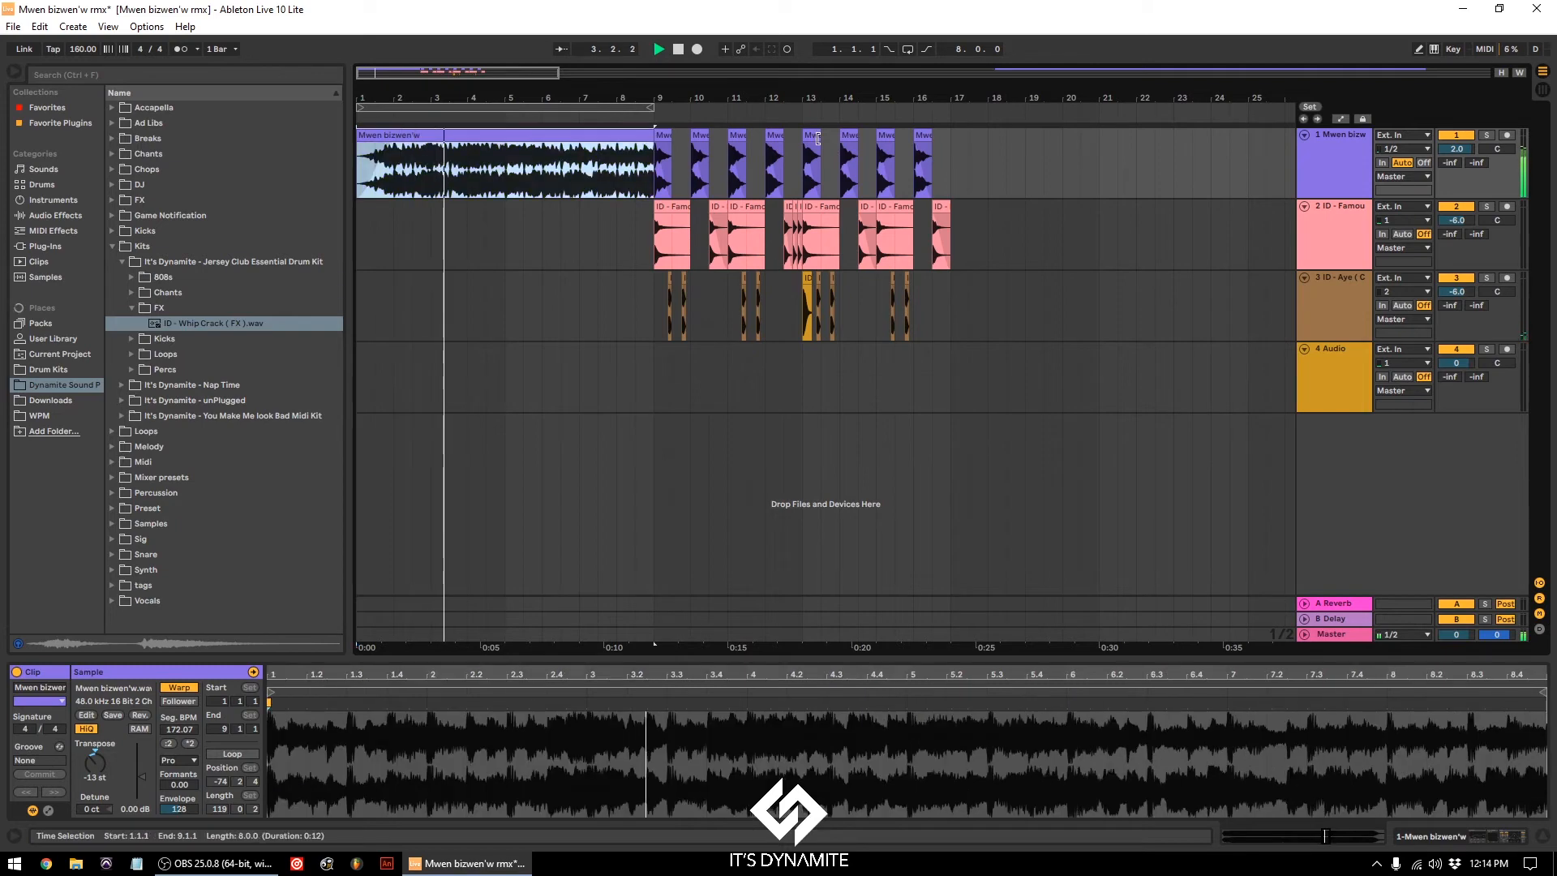
Step: Automate the ValhallaVintageVerb Mix on the Mwen bizwen'w track to rise from 0 at bar 1 to 0.82 at bar 9, and play it back
{"action": "left_click", "coordinate": [1341, 118]}
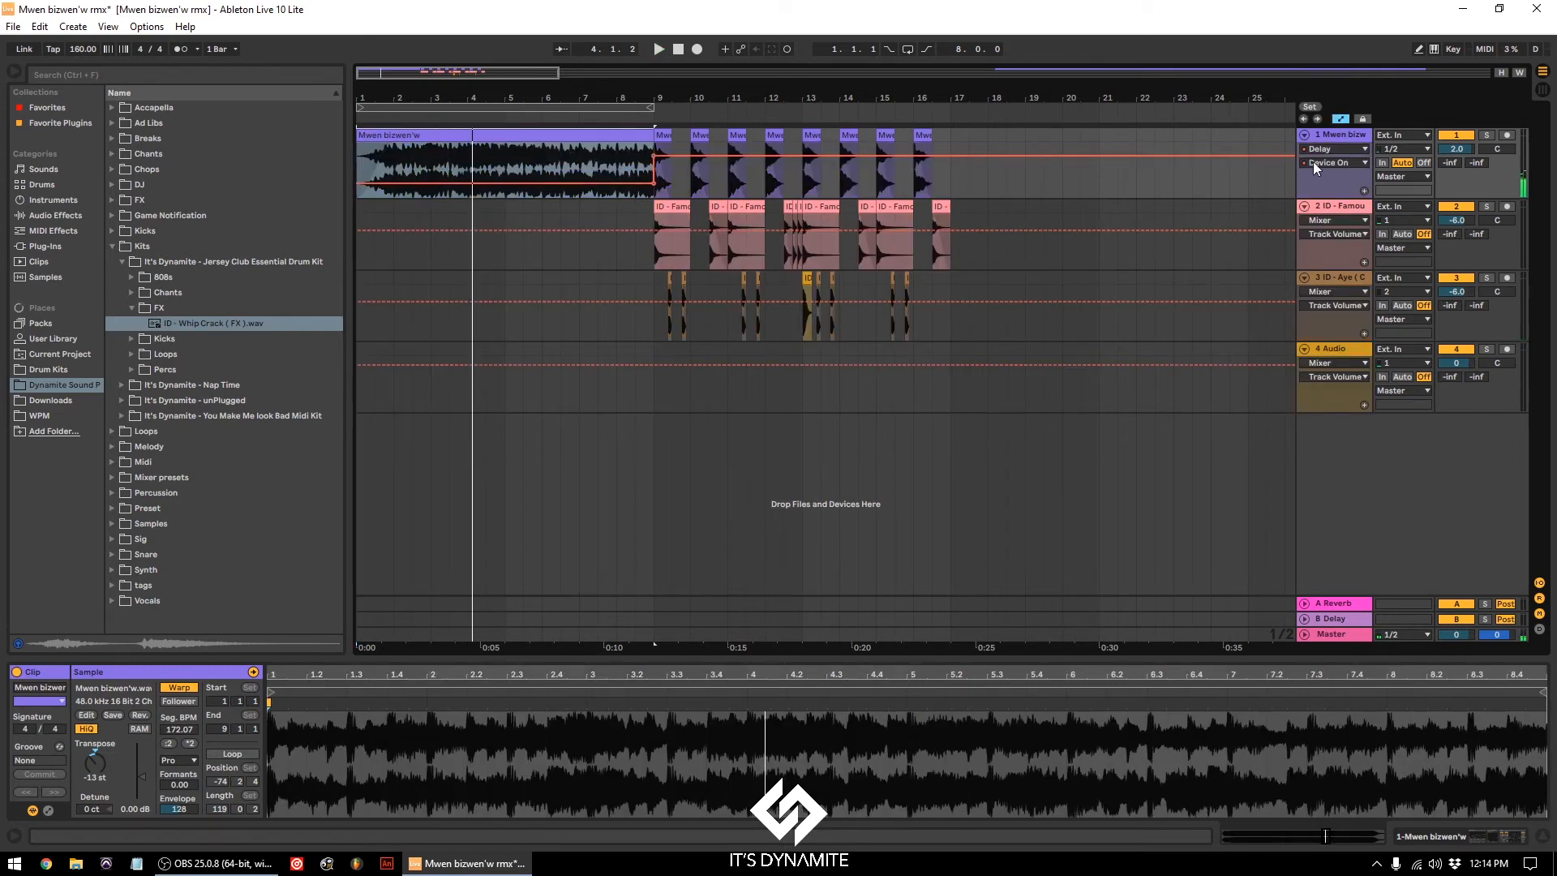
{"action": "left_click", "coordinate": [1330, 162]}
{"action": "left_click", "coordinate": [1319, 148]}
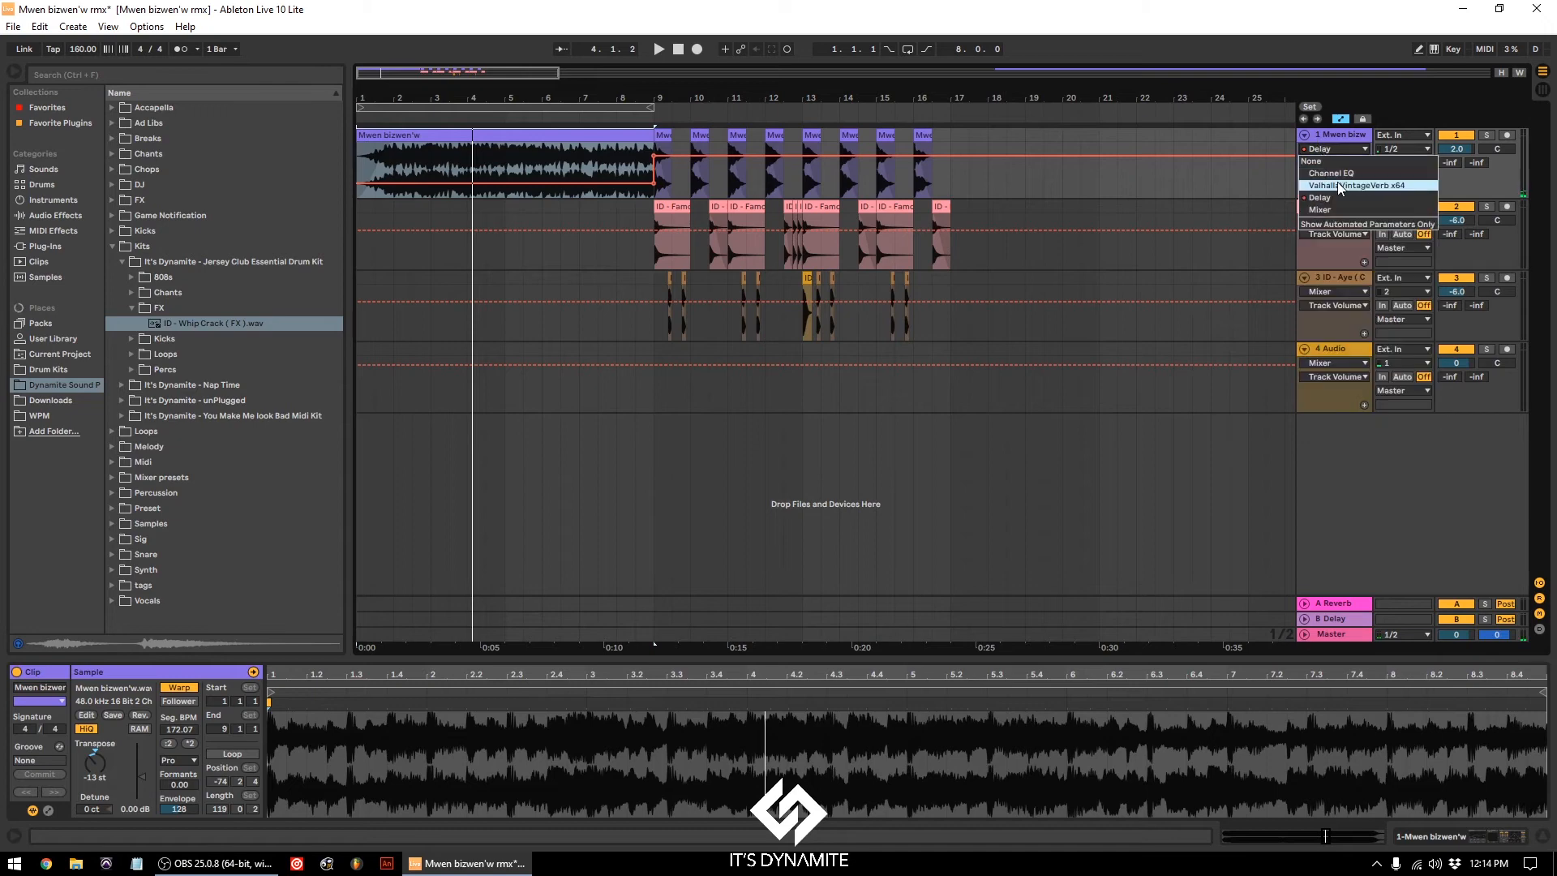
{"action": "left_click", "coordinate": [1337, 182]}
{"action": "left_click", "coordinate": [1337, 164]}
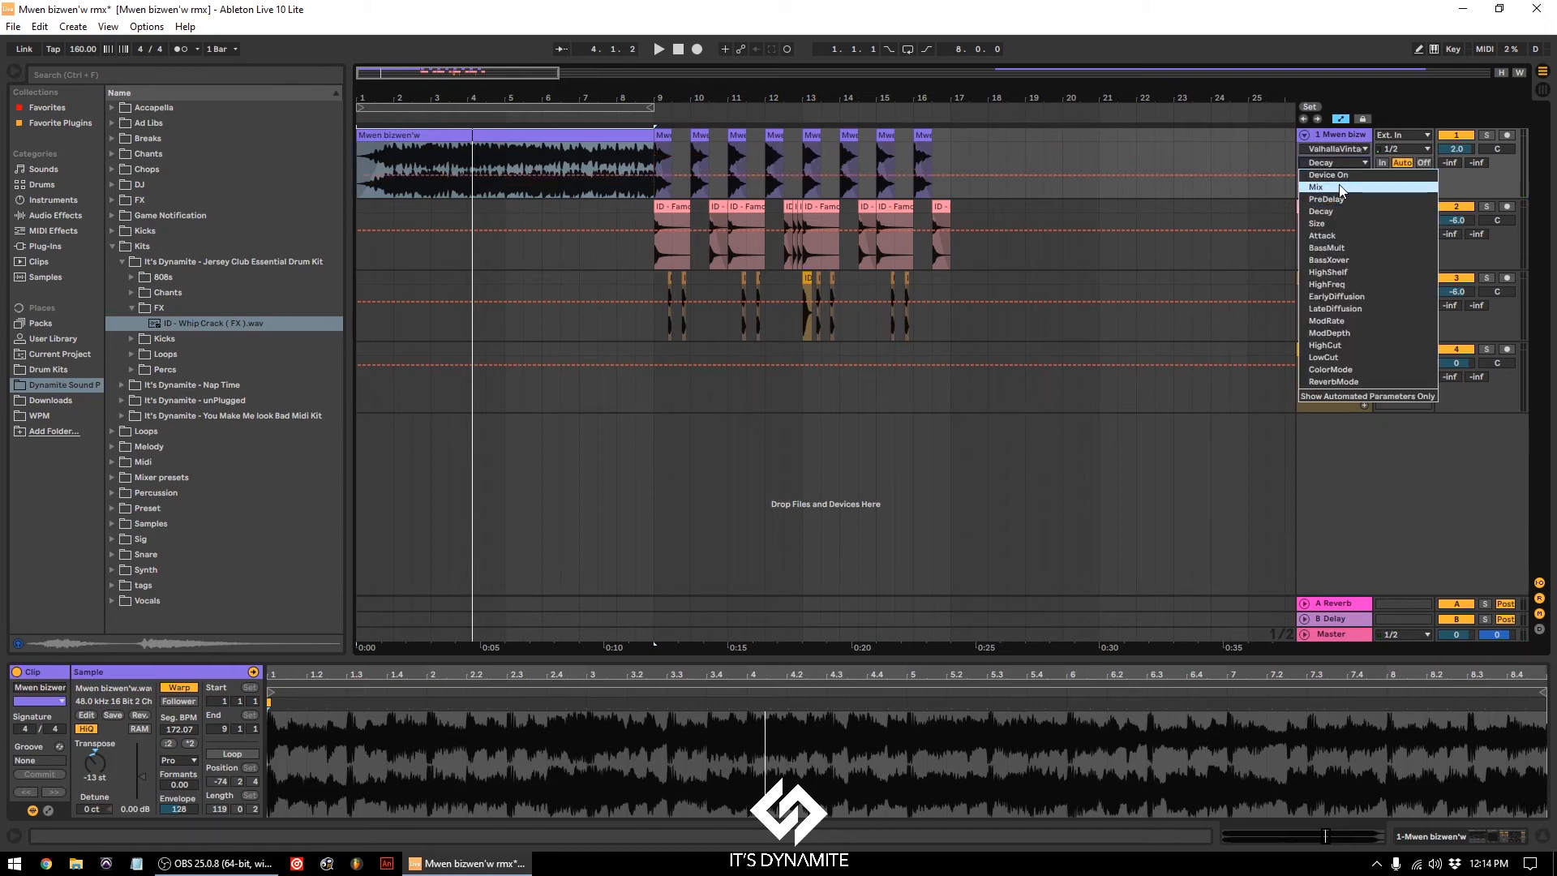
{"action": "left_click", "coordinate": [1339, 183]}
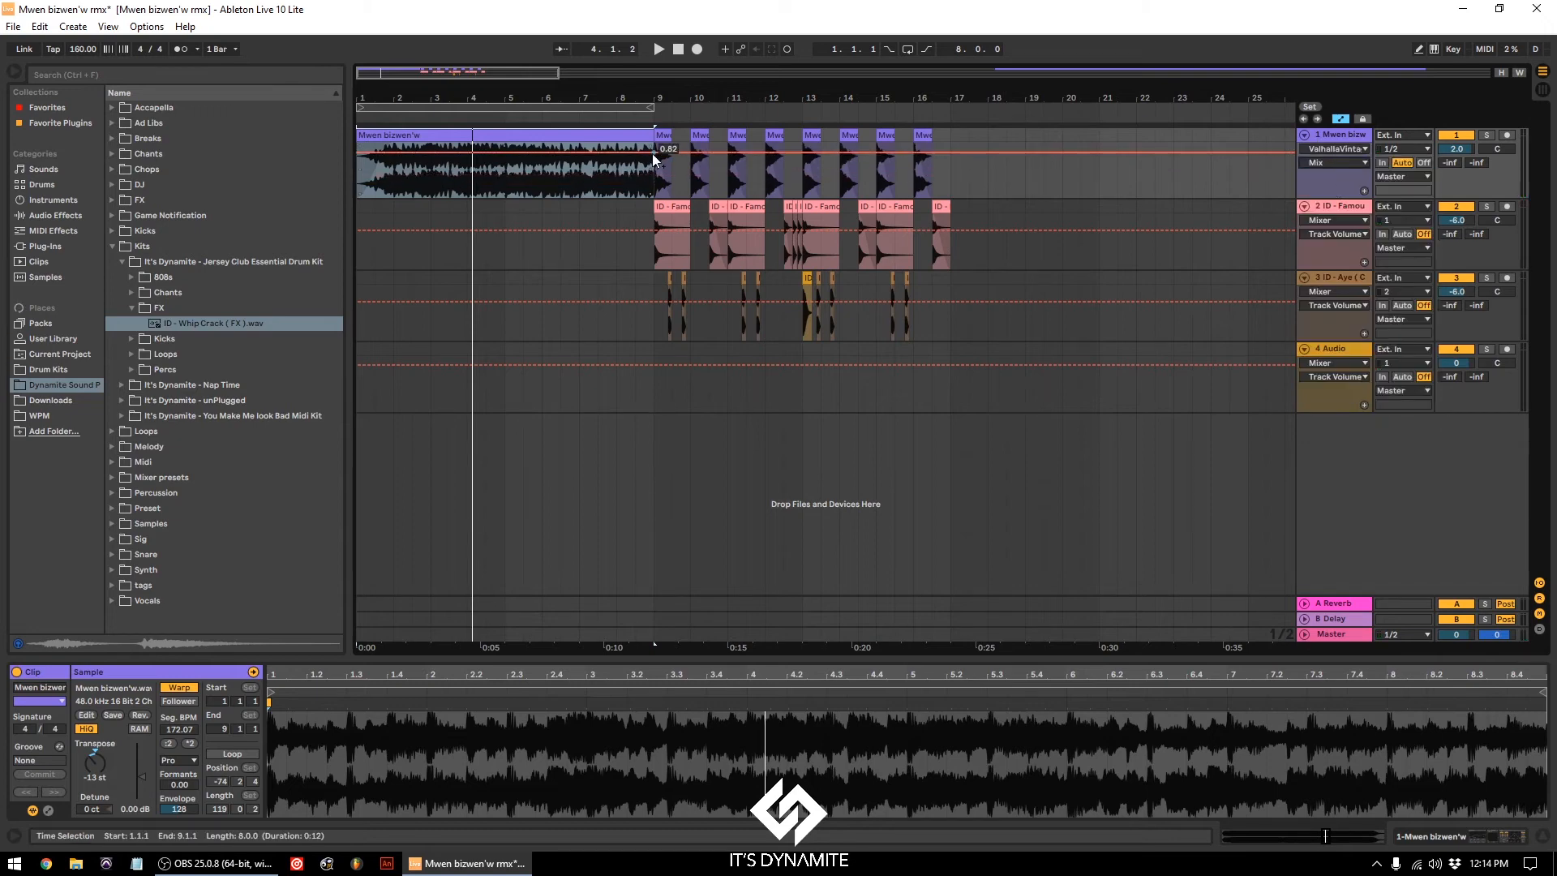
{"action": "left_click", "coordinate": [652, 153]}
{"action": "left_click_drag", "start_coordinate": [358, 154], "coordinate": [357, 195]}
{"action": "key", "text": "space"}
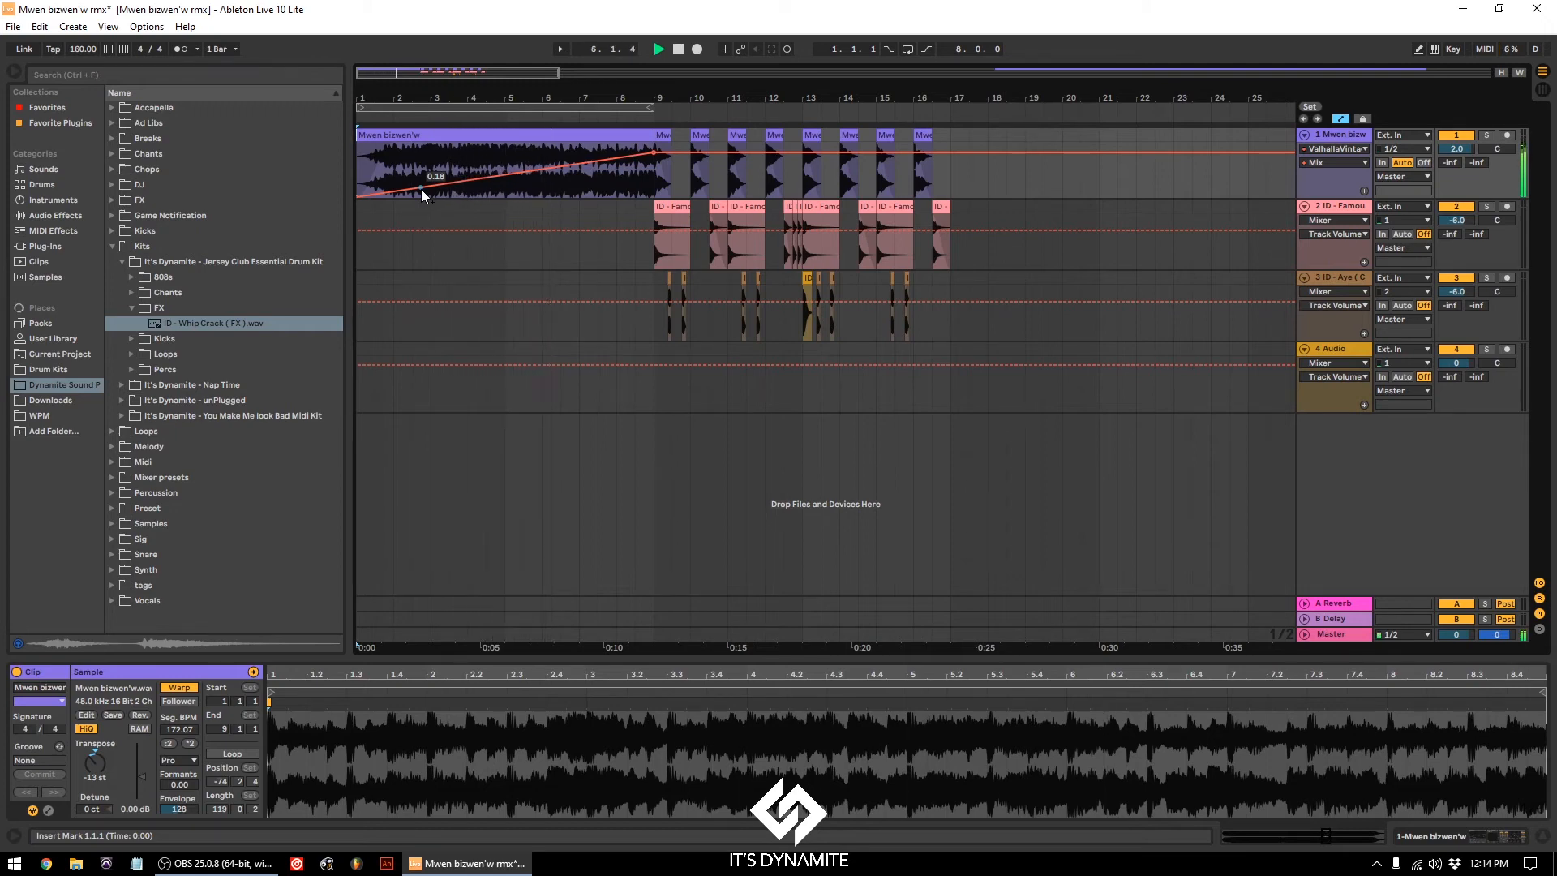
{"action": "left_click_drag", "start_coordinate": [519, 98], "coordinate": [430, 93]}
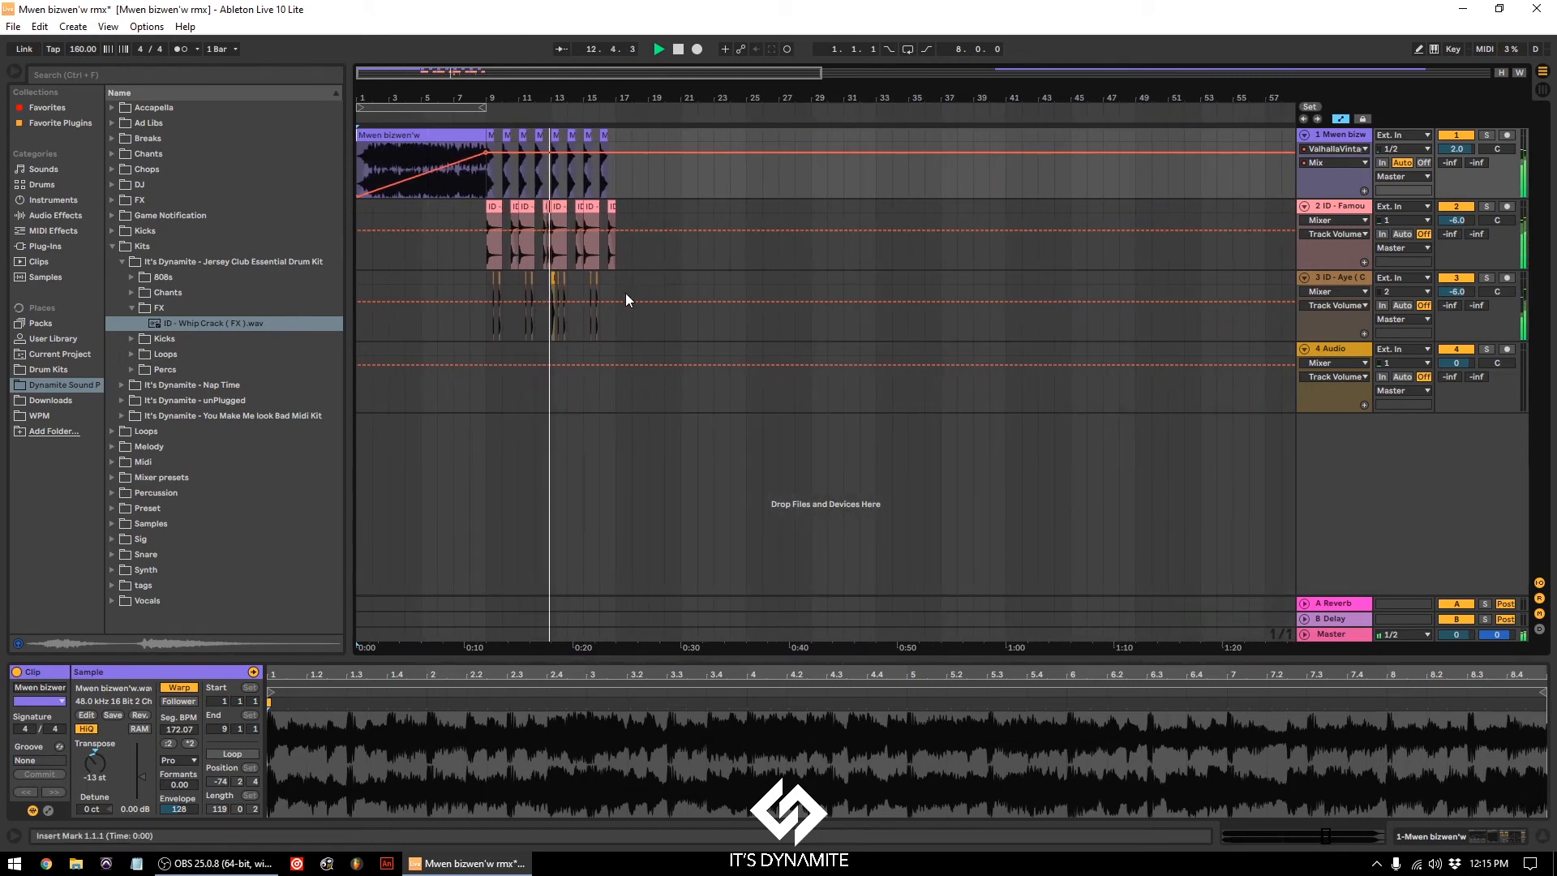
Step: Hide the automation and duplicate the three tracks' clips from bars 9 to 17 into bars 17 to 25
{"action": "left_click_drag", "start_coordinate": [620, 324], "coordinate": [481, 139]}
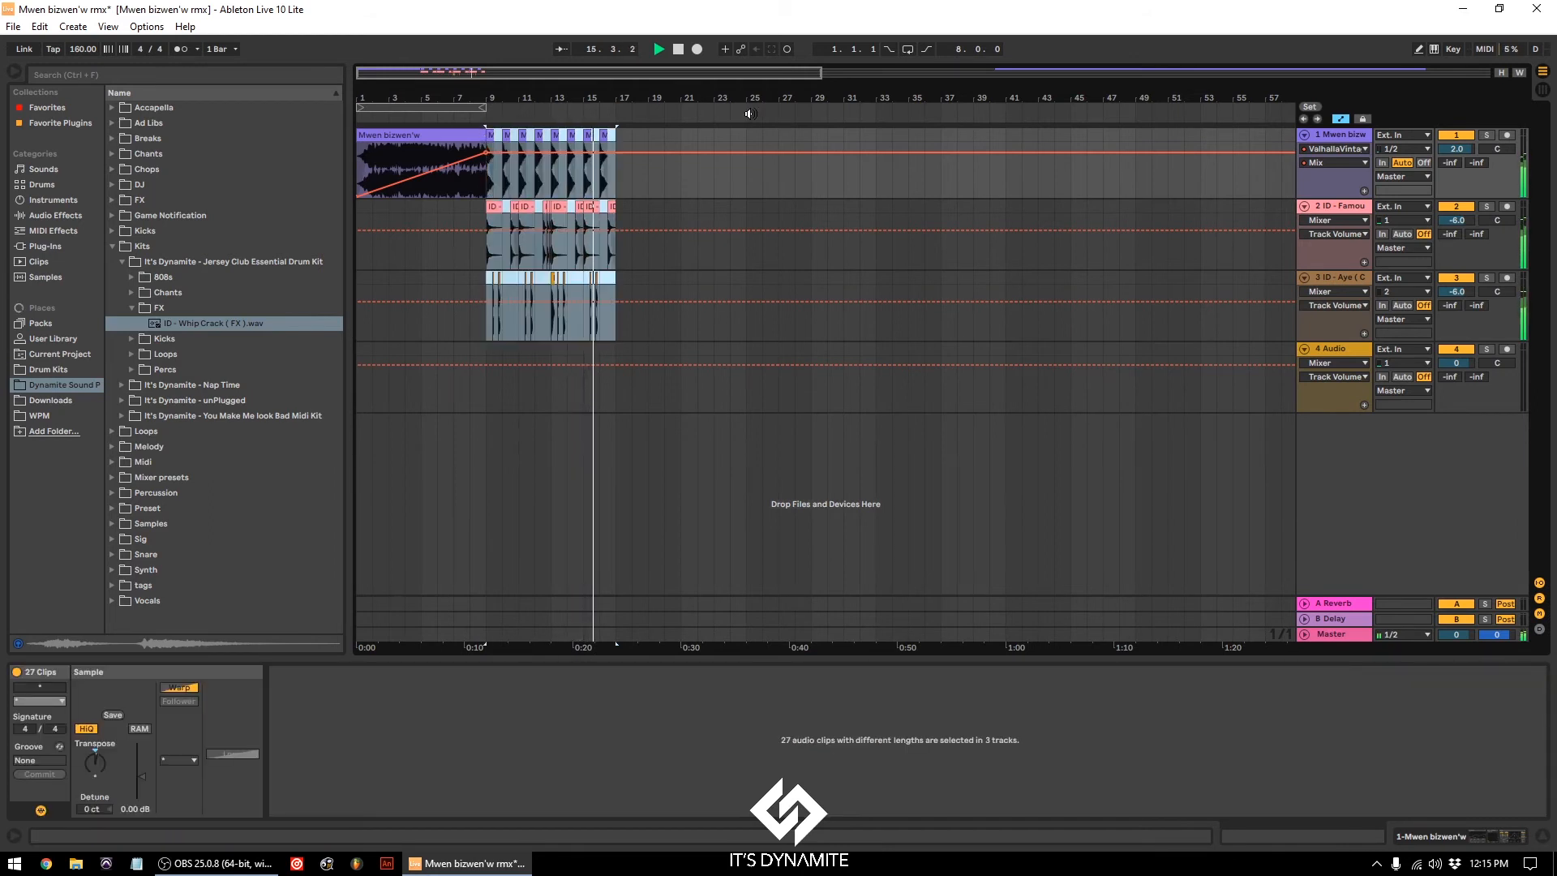
{"action": "key", "text": "a"}
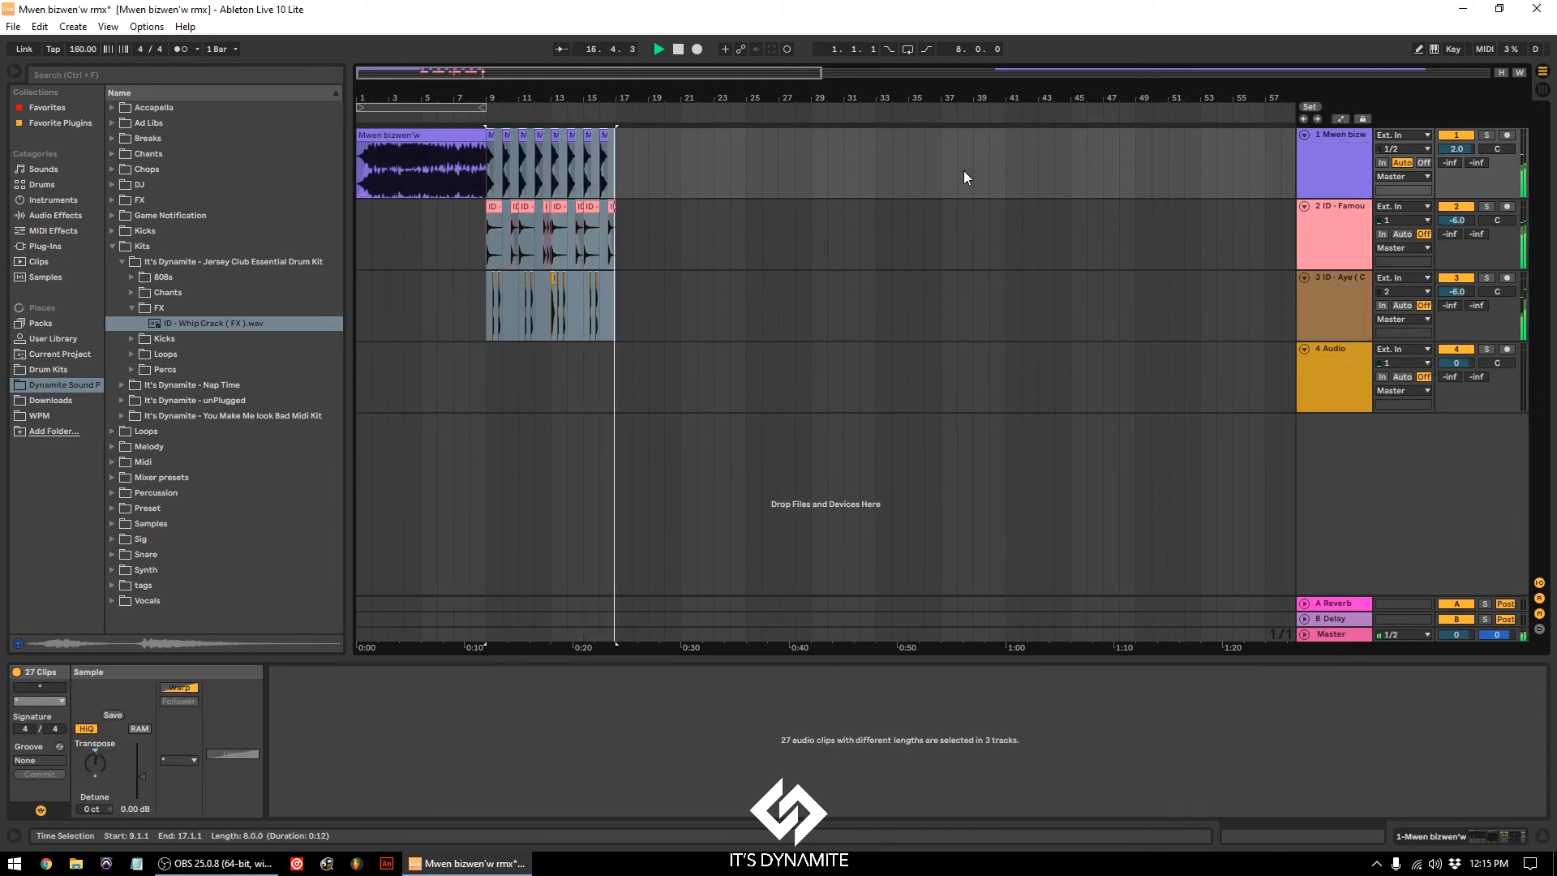
{"action": "key", "text": "space"}
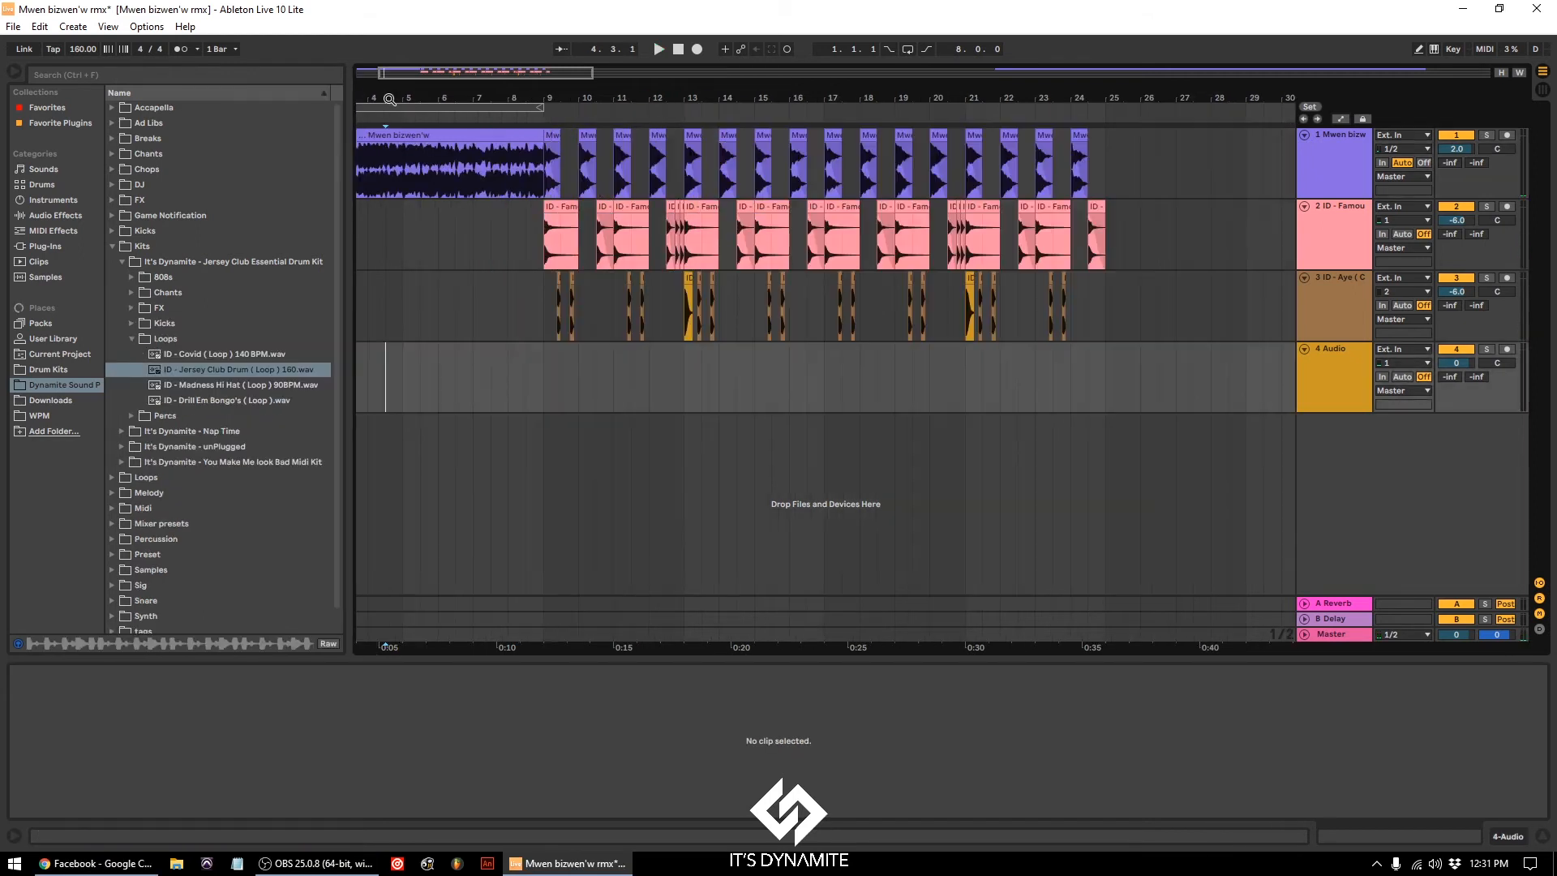
{"action": "left_click_drag", "start_coordinate": [436, 103], "coordinate": [442, 96]}
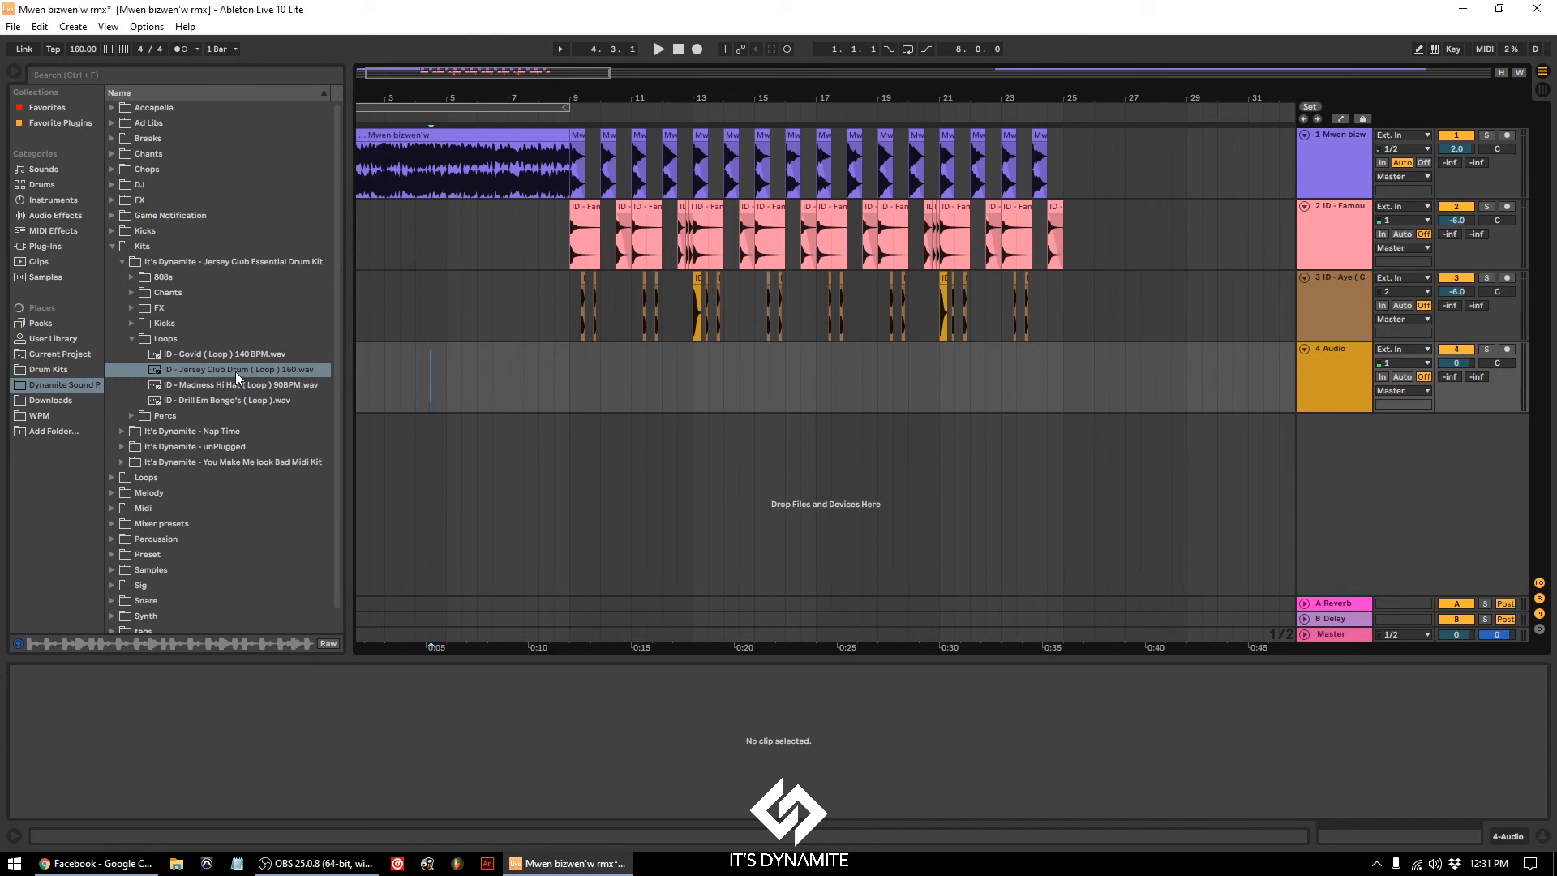
Step: Place the ID - Jersey Club Drum (Loop) 160 sample at bar 9 on track 4, play it back and set the track volume to -2.0
{"action": "left_click_drag", "start_coordinate": [218, 368], "coordinate": [572, 354]}
{"action": "left_click", "coordinate": [659, 50]}
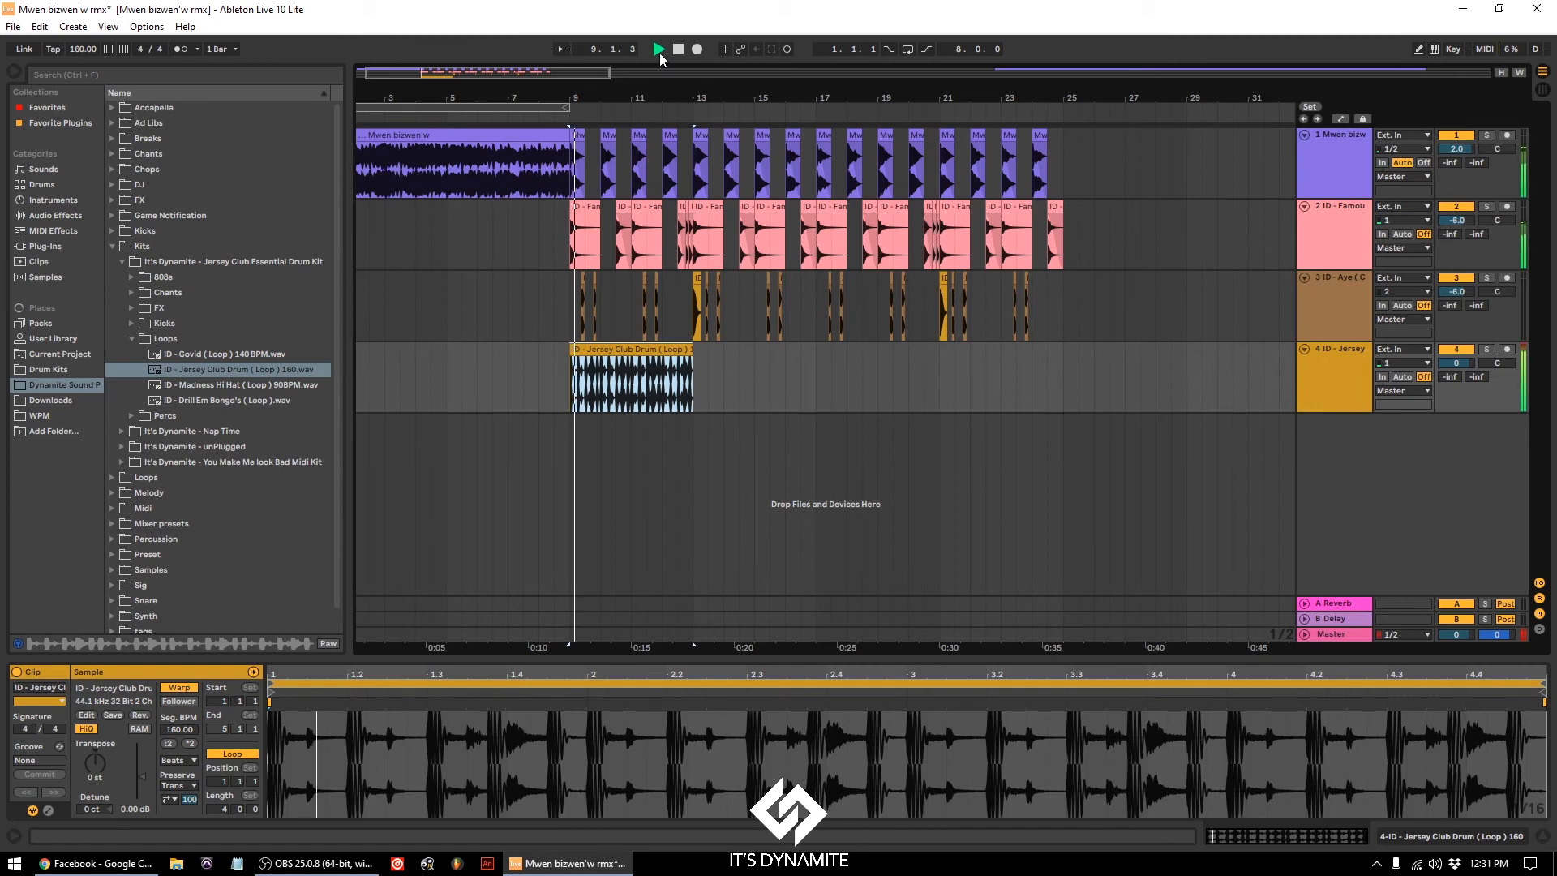
{"action": "left_click_drag", "start_coordinate": [1457, 358], "coordinate": [1459, 362]}
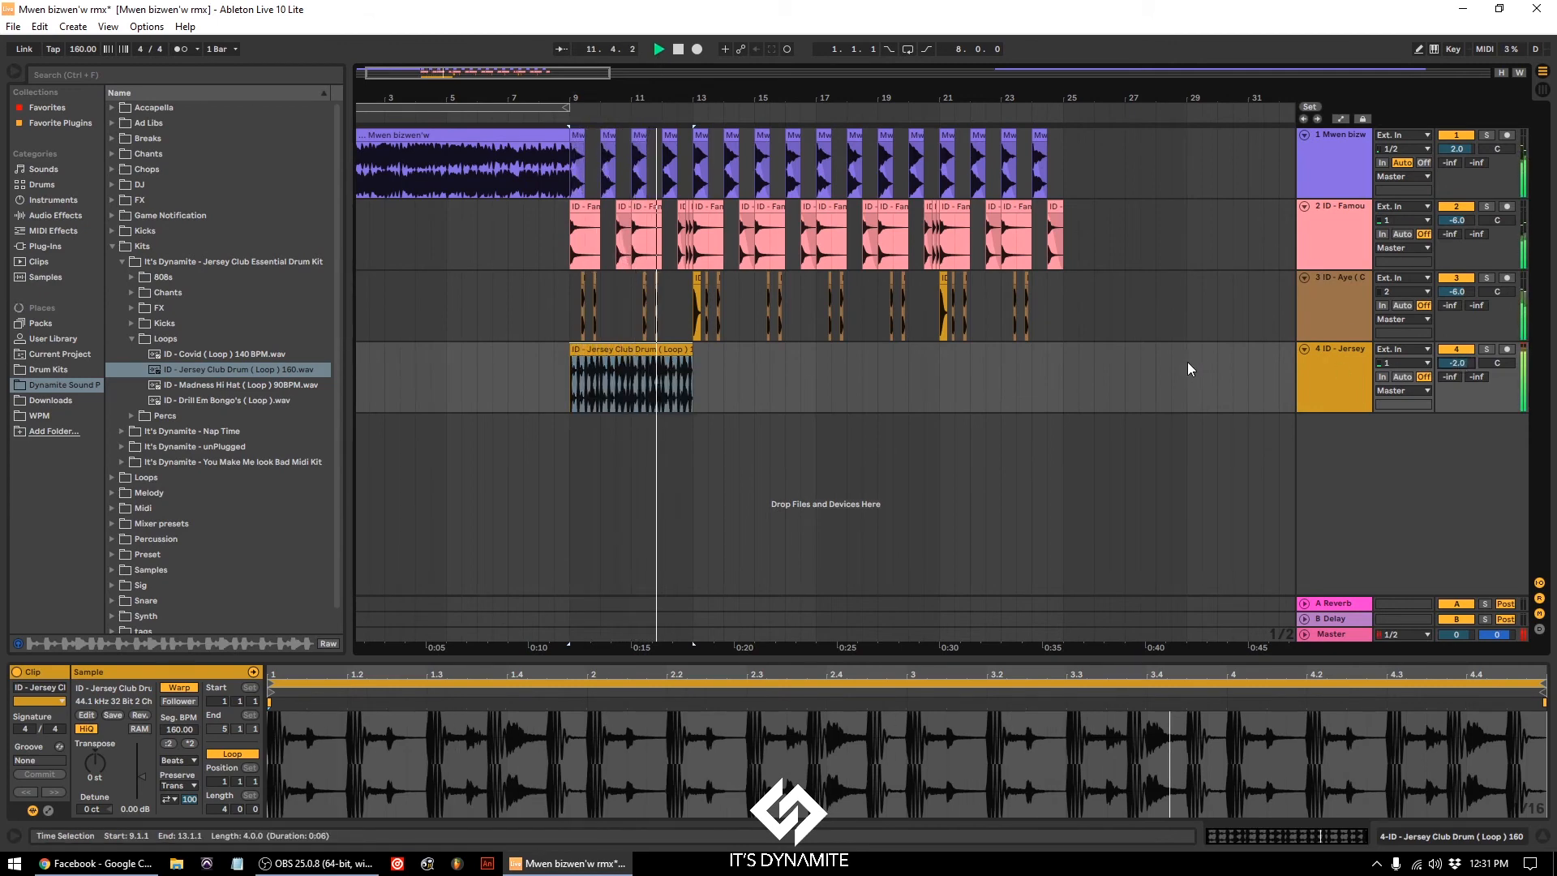
Step: Duplicate the Jersey Club Drum loop three times so the drums fill bars 9 to 25
{"action": "left_click", "coordinate": [665, 349]}
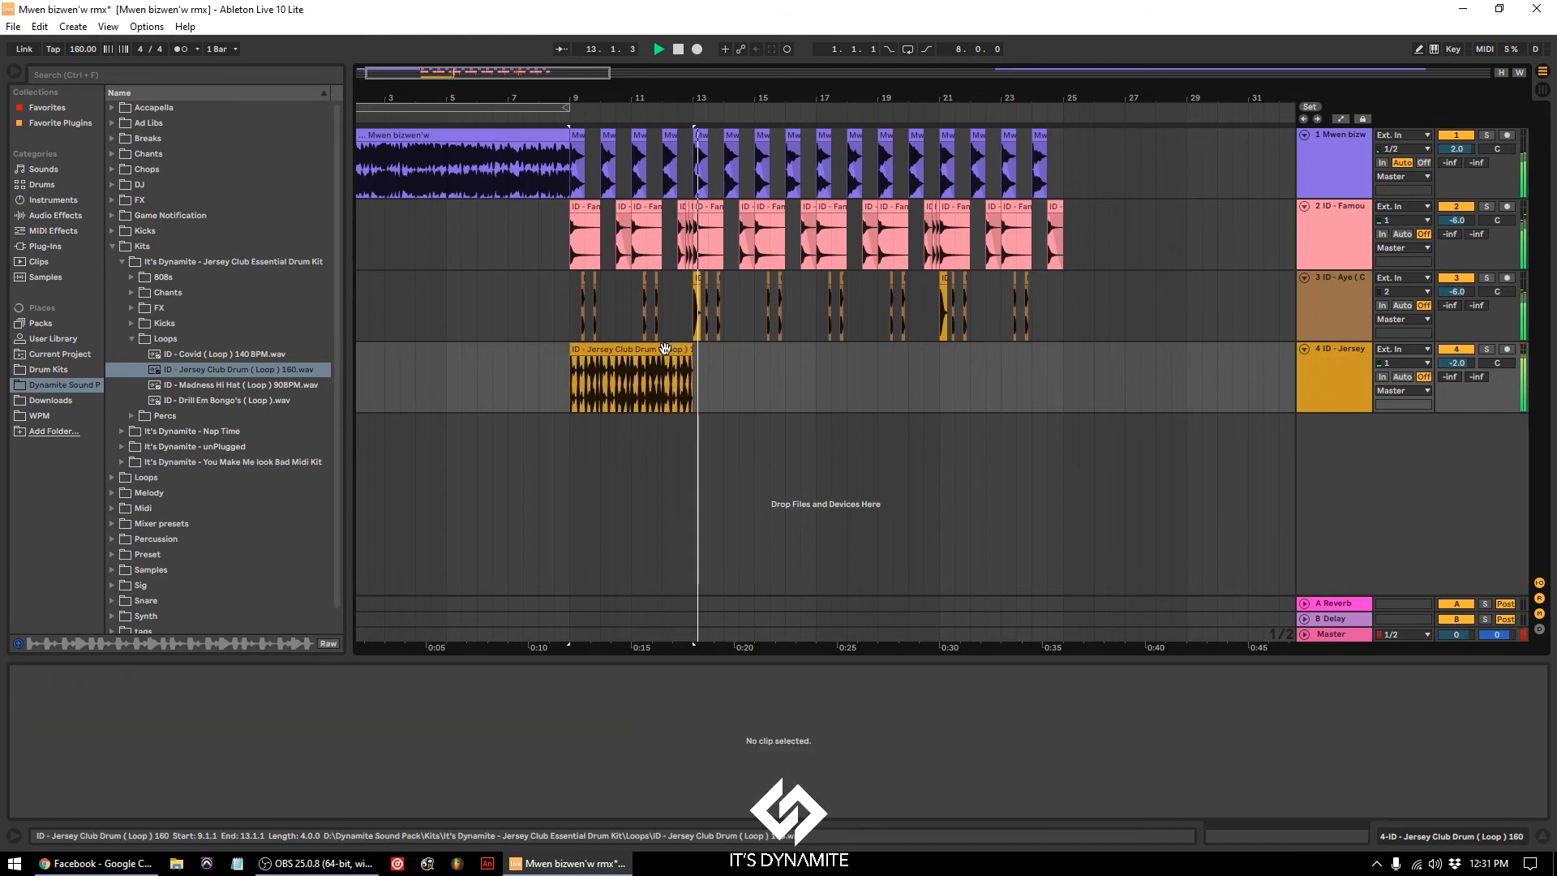
{"action": "left_click", "coordinate": [662, 354]}
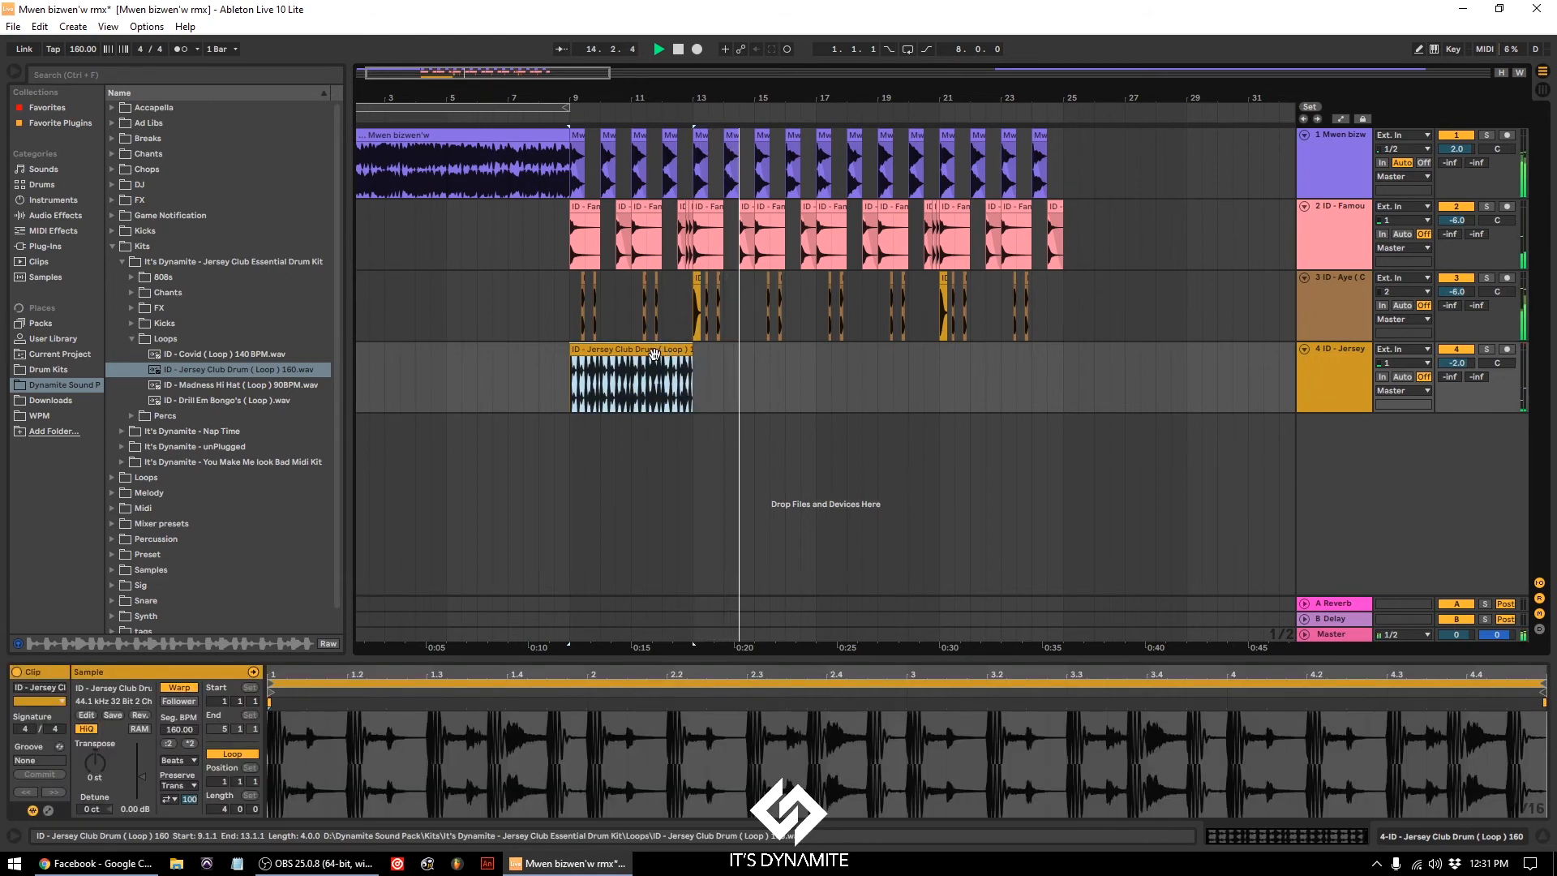
{"action": "key", "text": "ctrl+d"}
{"action": "key", "text": "ctrl+d"}
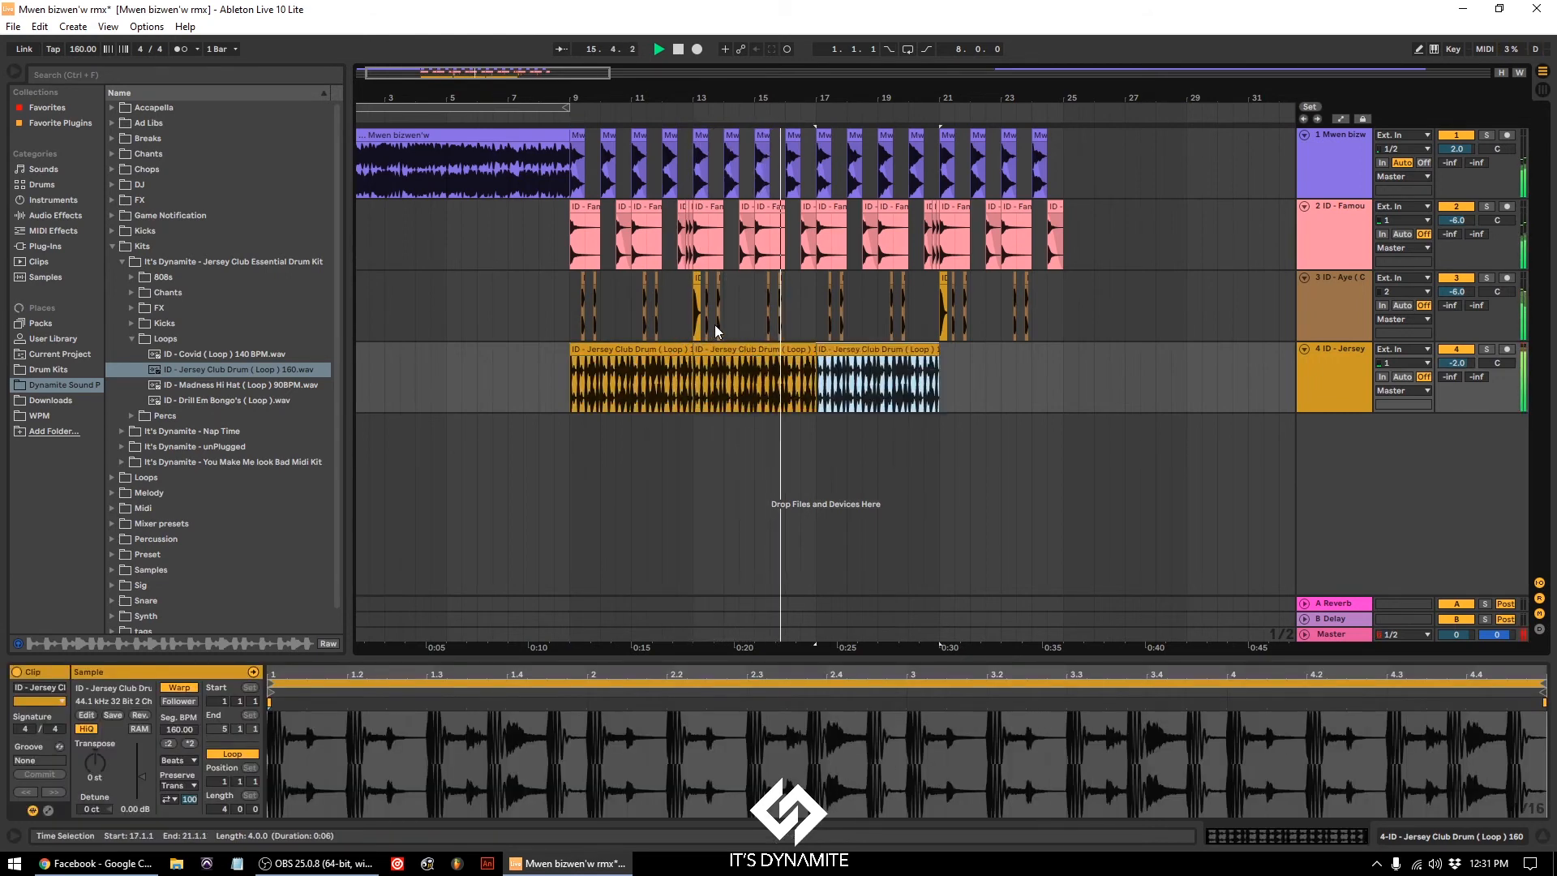
{"action": "key", "text": "ctrl+d"}
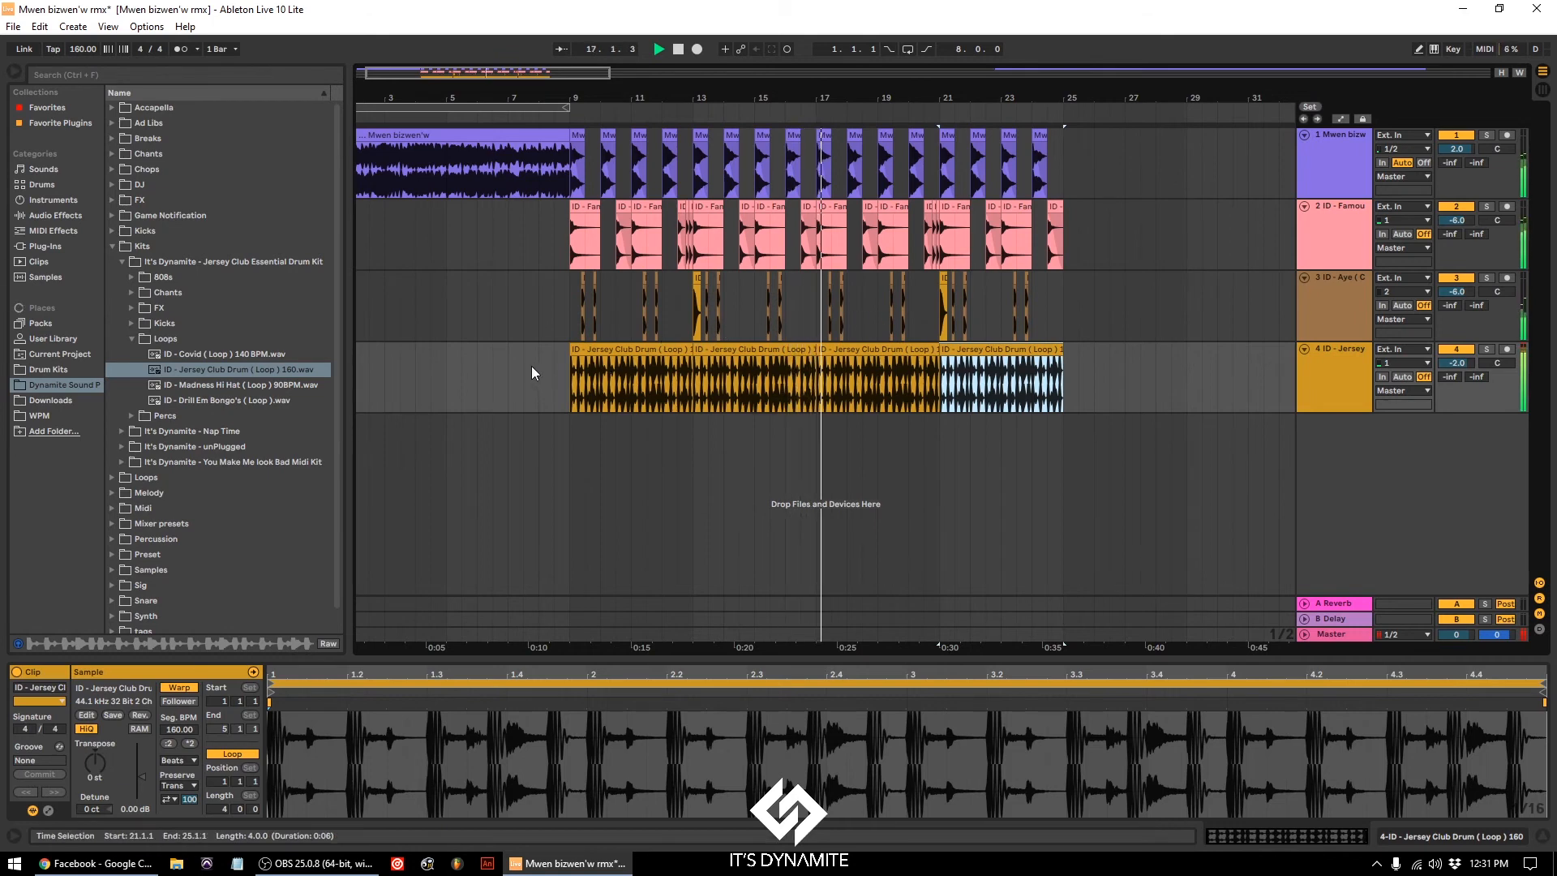
Step: Play the arrangement from bar 1
{"action": "left_click_drag", "start_coordinate": [546, 92], "coordinate": [556, 89]}
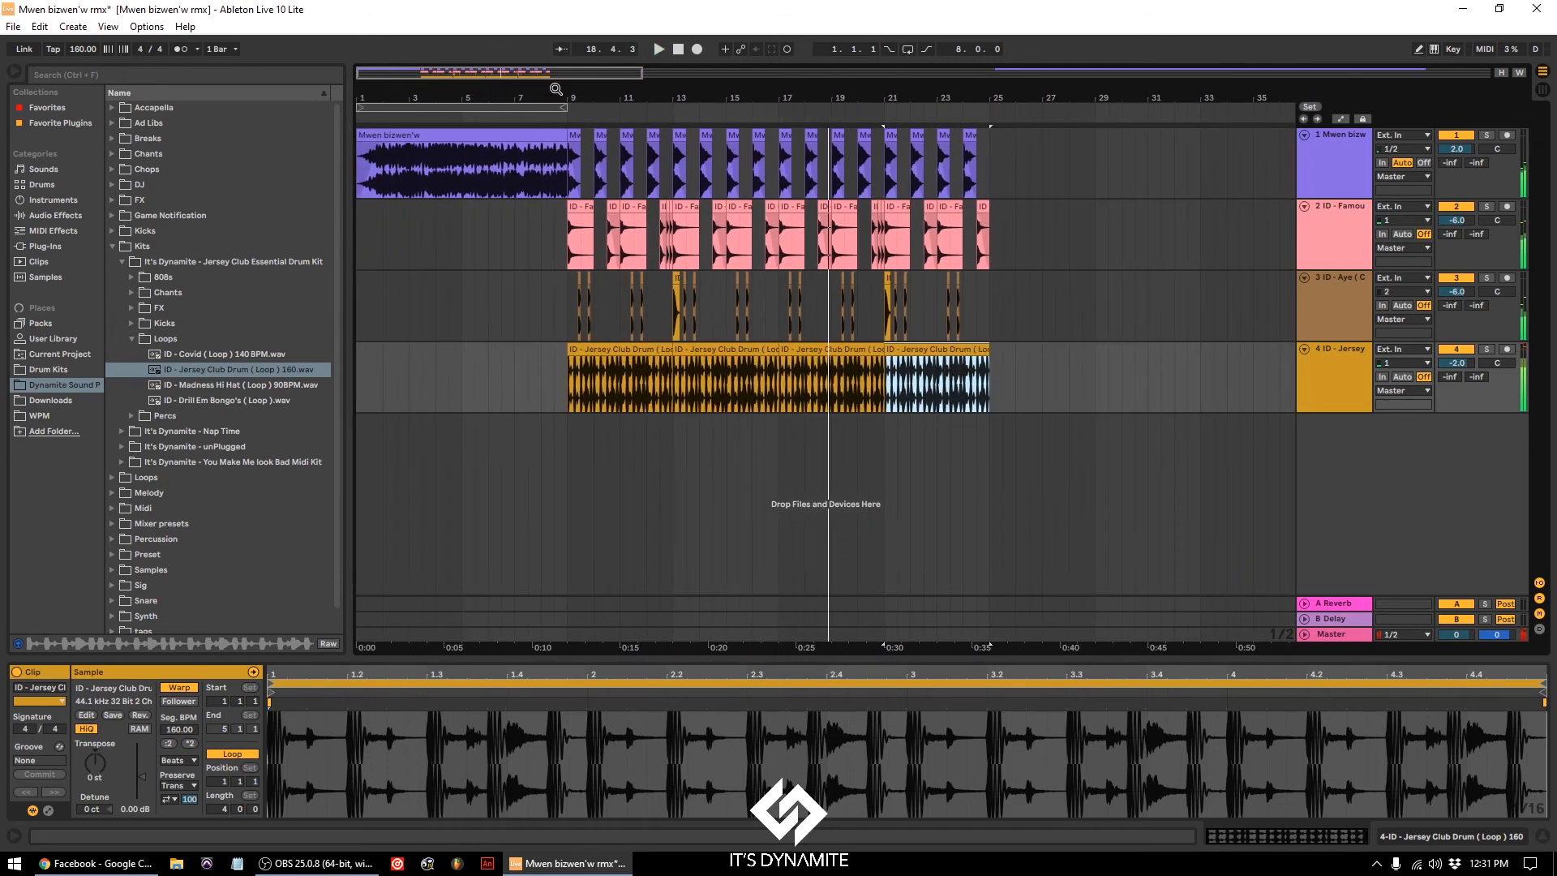
{"action": "left_click", "coordinate": [680, 51]}
{"action": "key", "text": "space"}
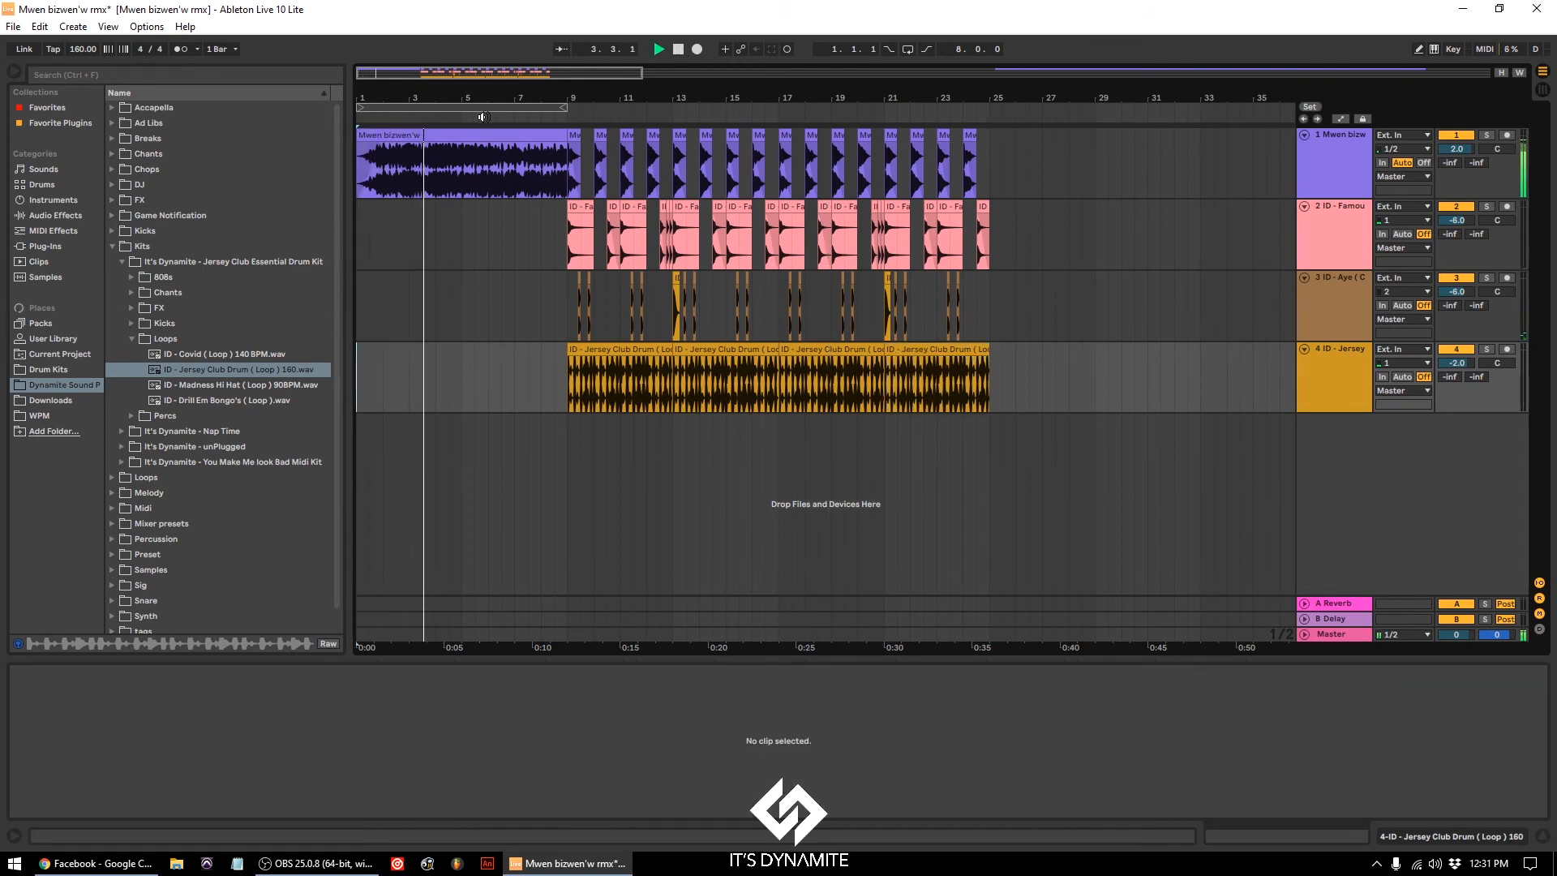
Step: Add a reversed copy of the Famous Hey chant from bar 8 to bar 9 and play back the transition
{"action": "left_click_drag", "start_coordinate": [559, 96], "coordinate": [537, 135]}
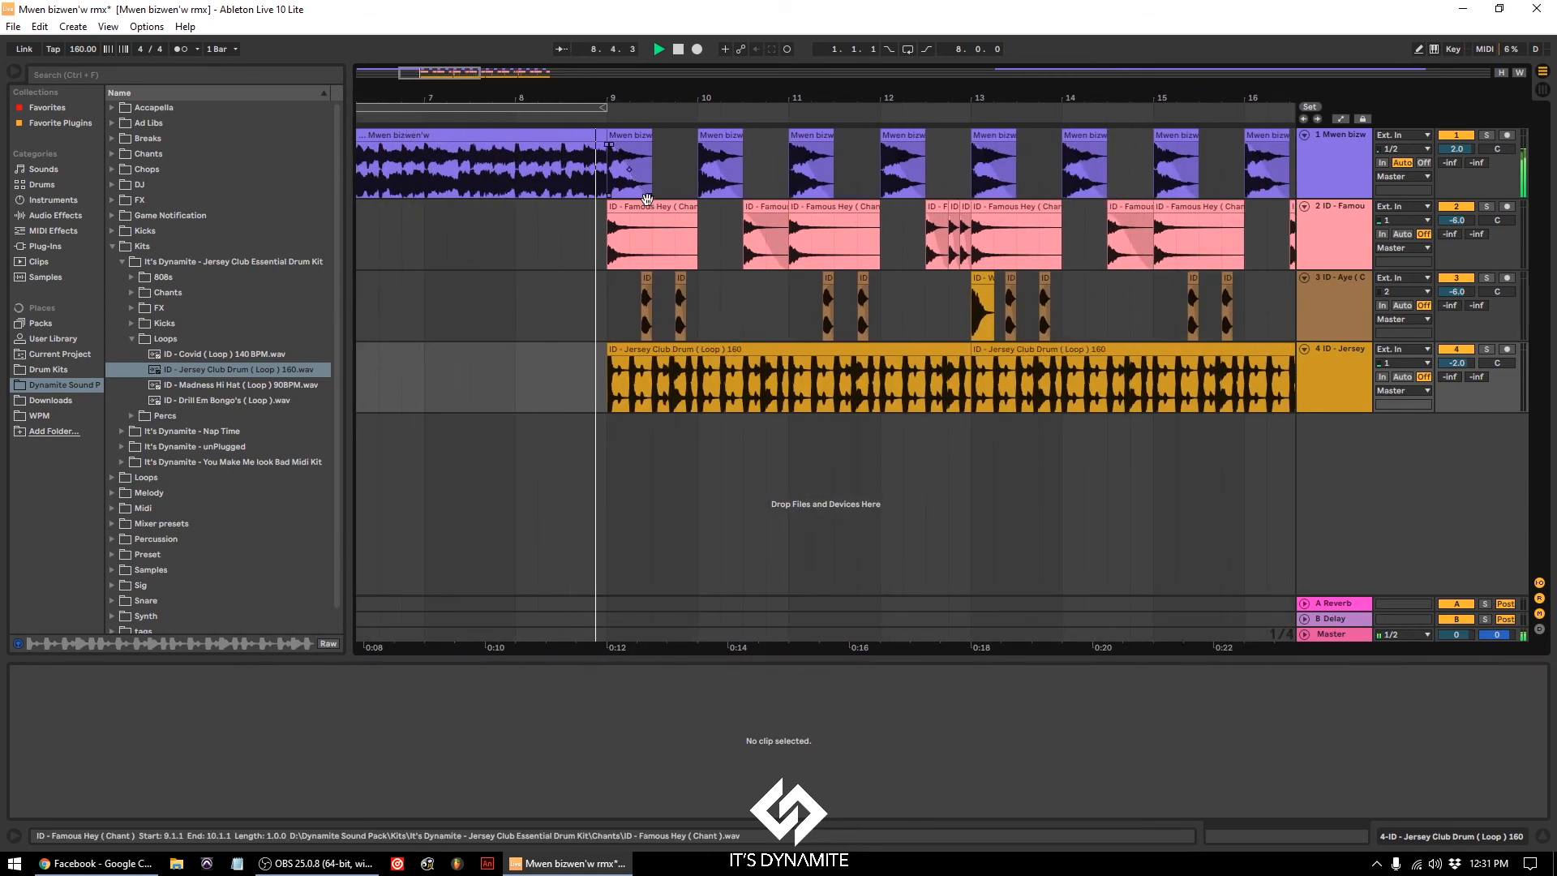
{"action": "left_click_drag", "start_coordinate": [657, 212], "coordinate": [561, 211]}
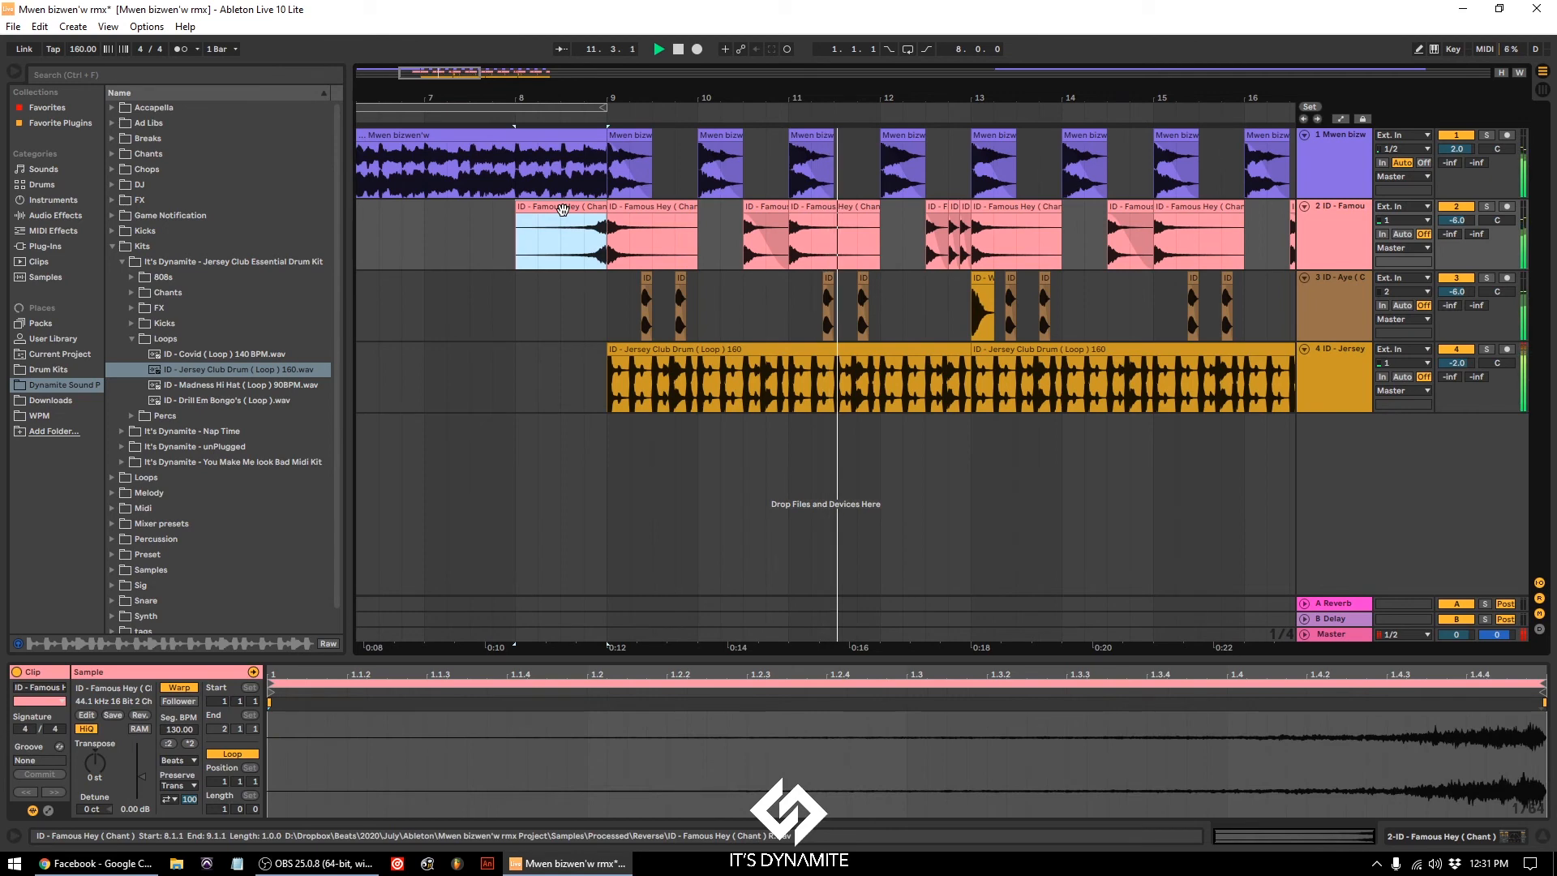
{"action": "left_click", "coordinate": [500, 217]}
{"action": "key", "text": "space"}
{"action": "key", "text": "space"}
{"action": "left_click_drag", "start_coordinate": [596, 98], "coordinate": [596, 79]}
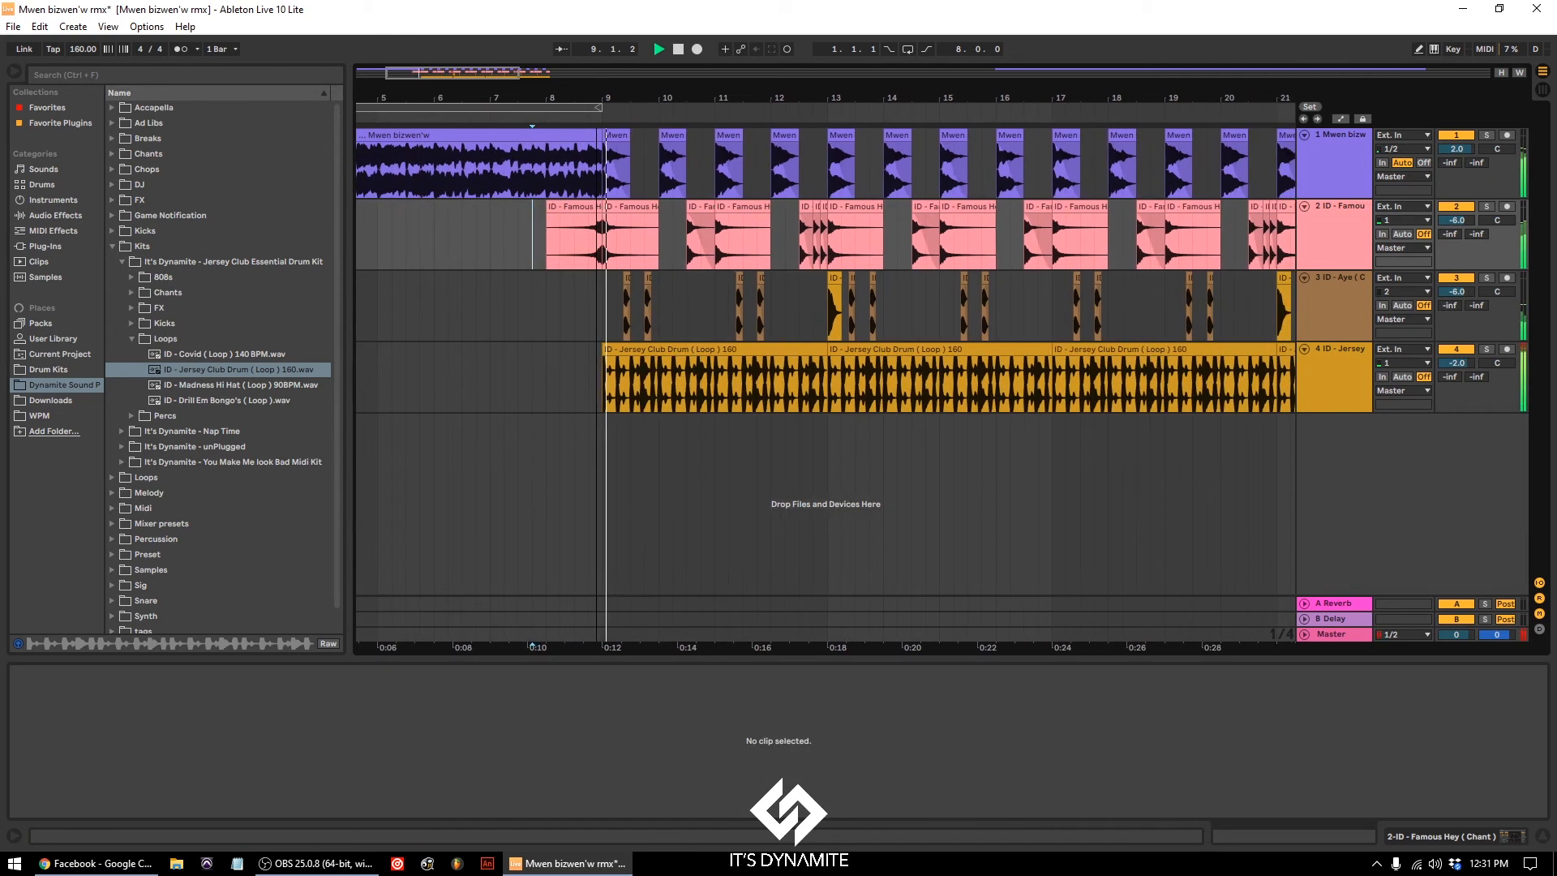
Step: Raise the reversed chant clip's gain to 4.13 dB, play it back and show the chant track's Delay effect
{"action": "left_click", "coordinate": [563, 205]}
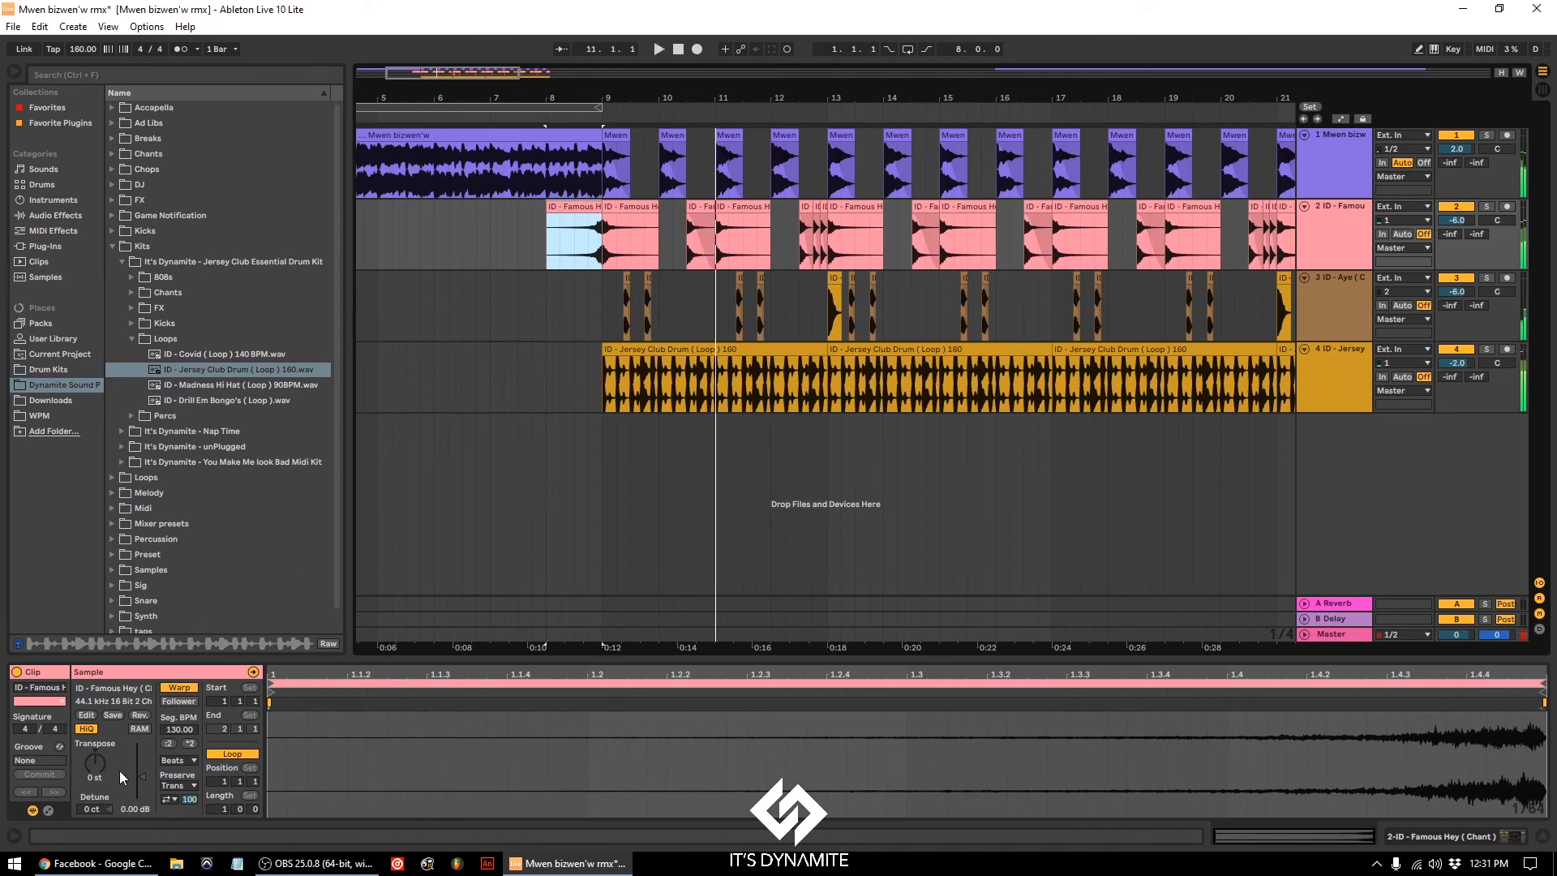
{"action": "left_click_drag", "start_coordinate": [139, 784], "coordinate": [139, 771]}
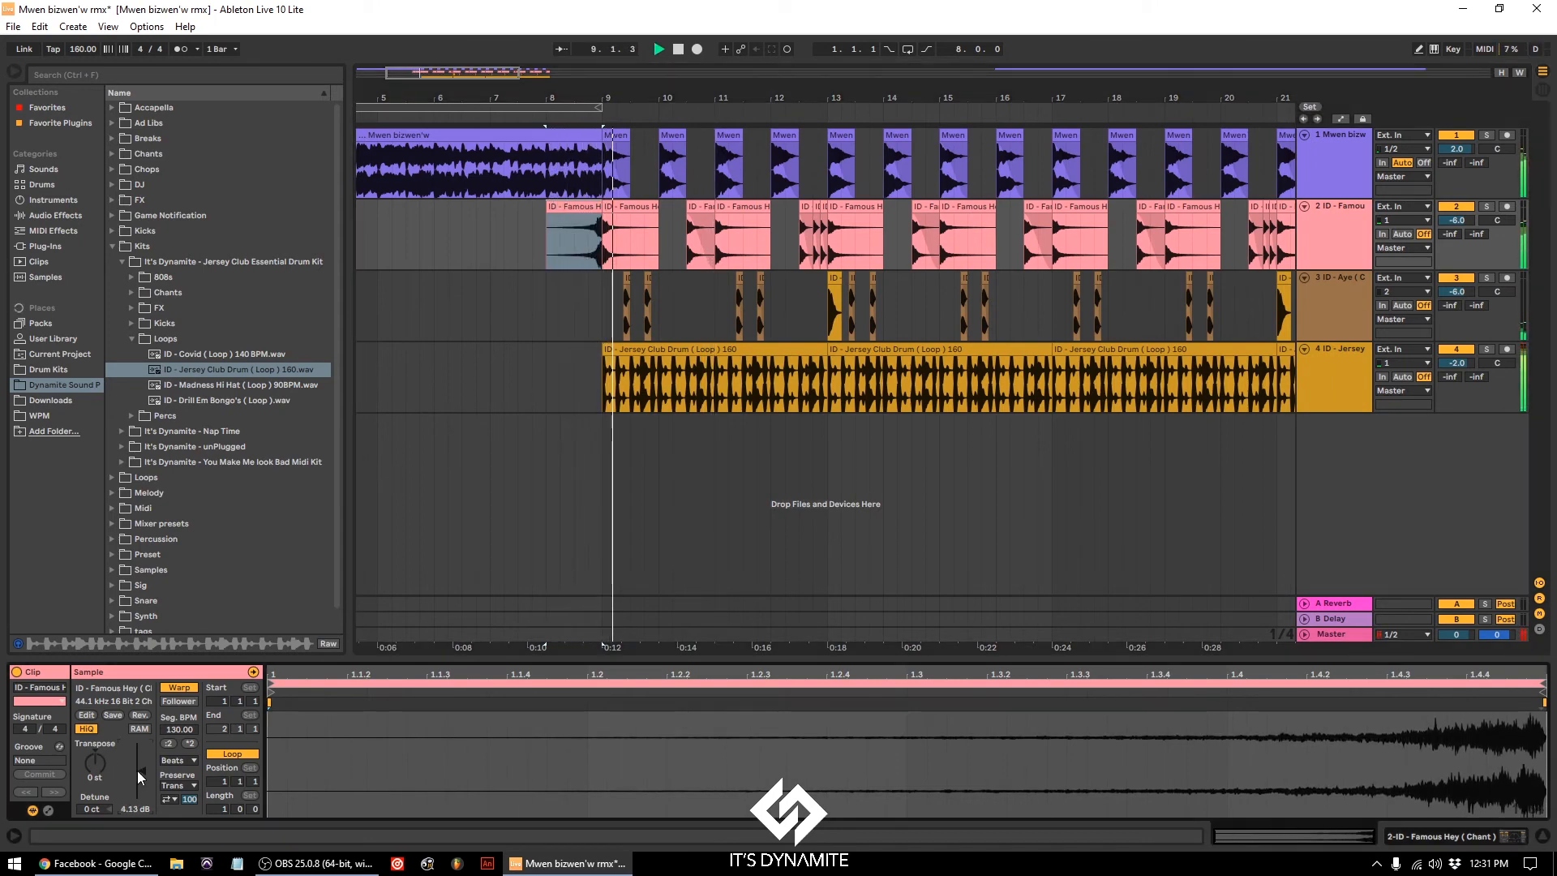
{"action": "left_click", "coordinate": [579, 238]}
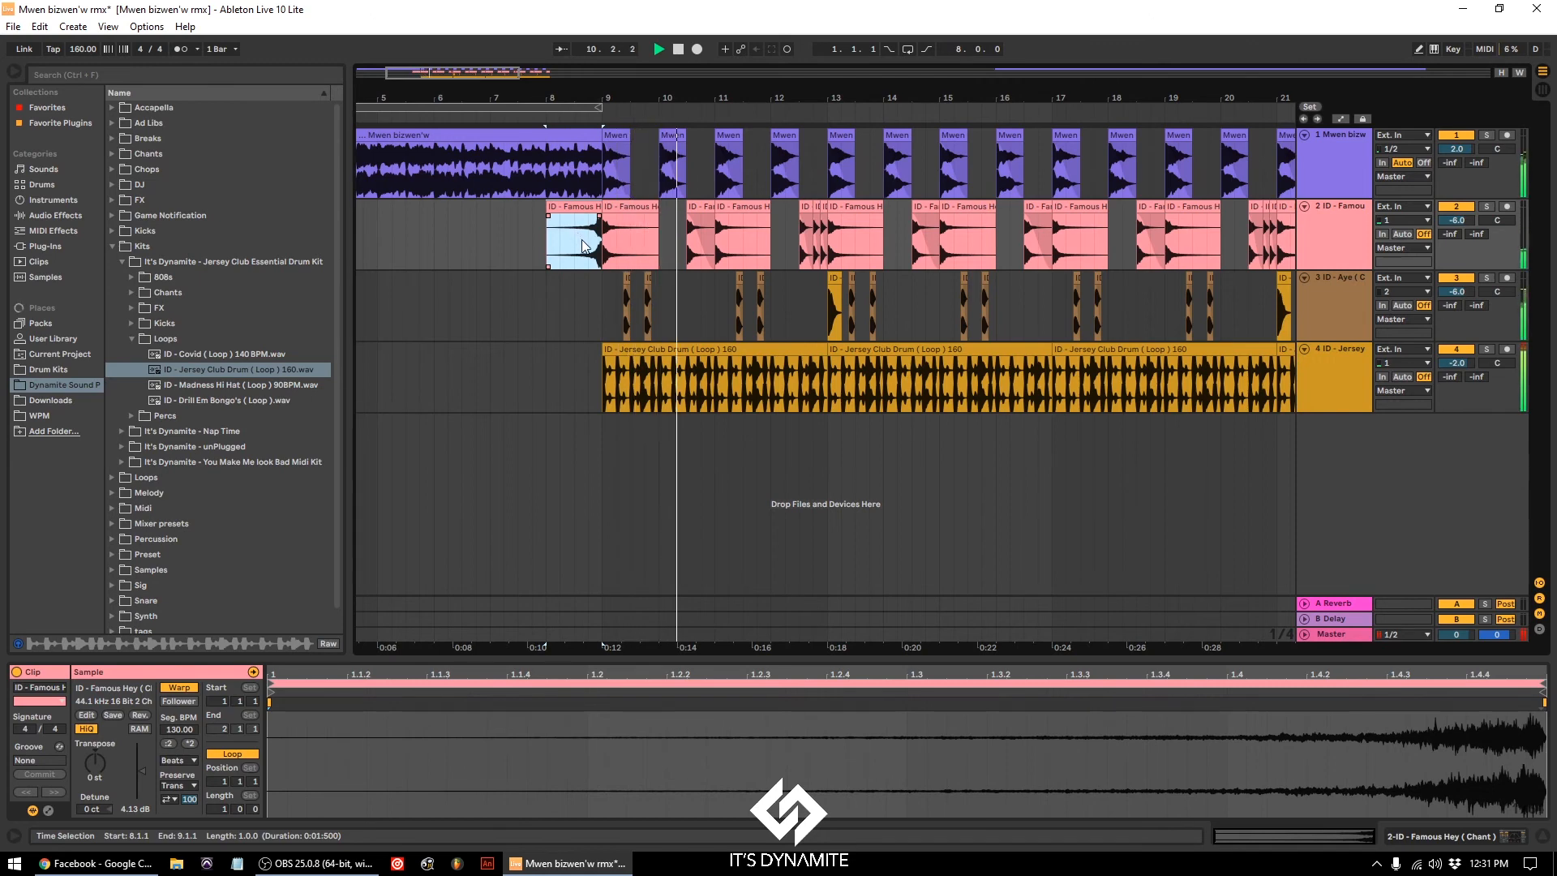
{"action": "key", "text": "shift+Tab"}
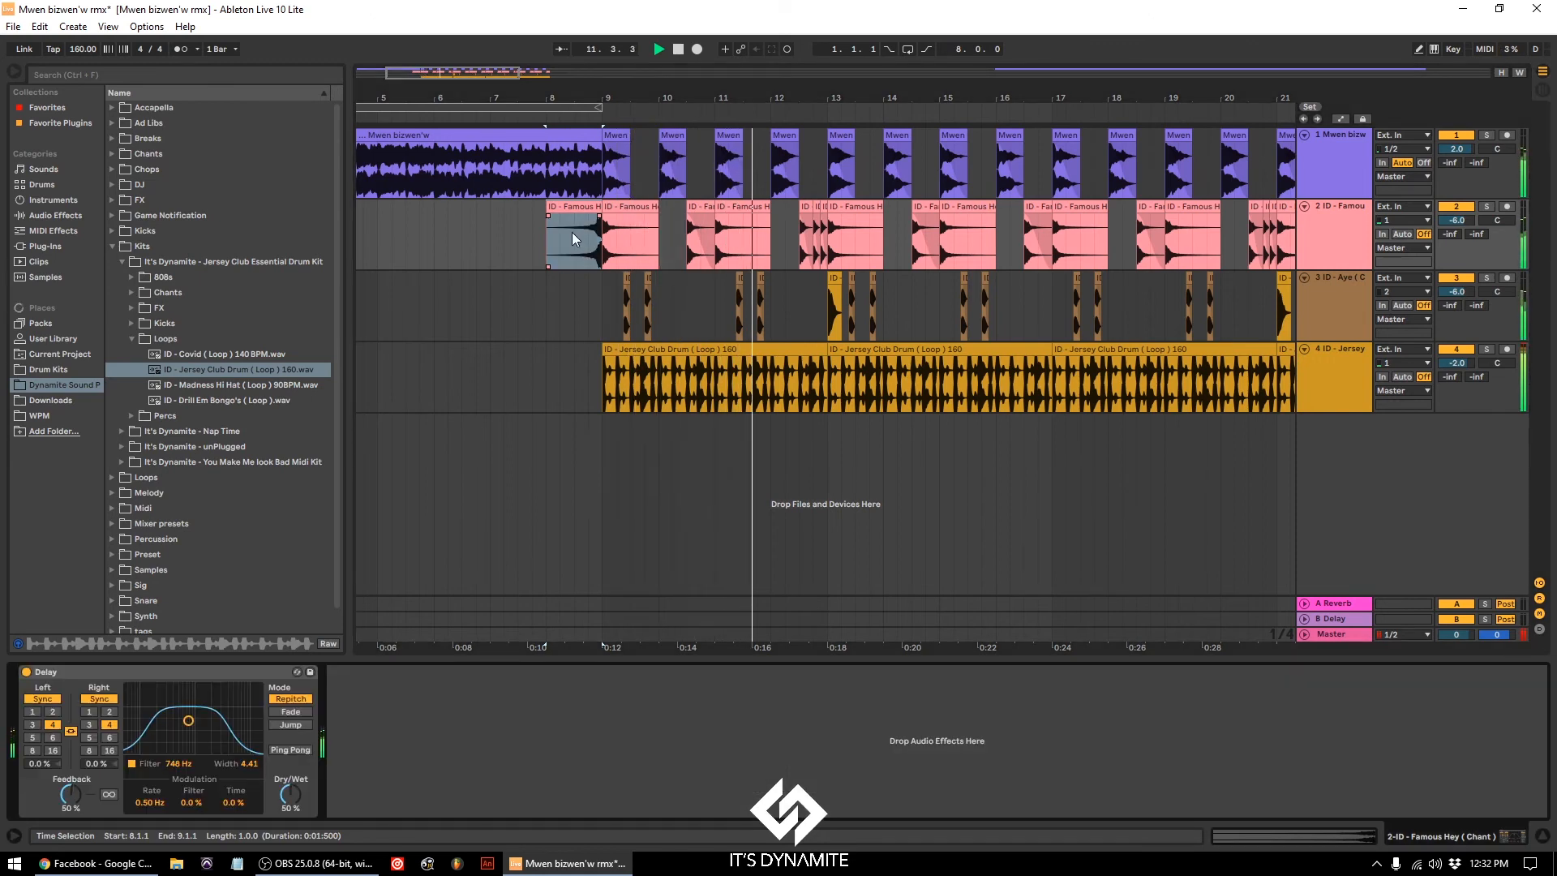
{"action": "left_click", "coordinate": [571, 207]}
{"action": "mouse_move", "coordinate": [568, 98]}
{"action": "left_mouse_down"}
{"action": "mouse_move", "coordinate": [586, 86]}
{"action": "mouse_move", "coordinate": [553, 97]}
{"action": "left_mouse_up"}
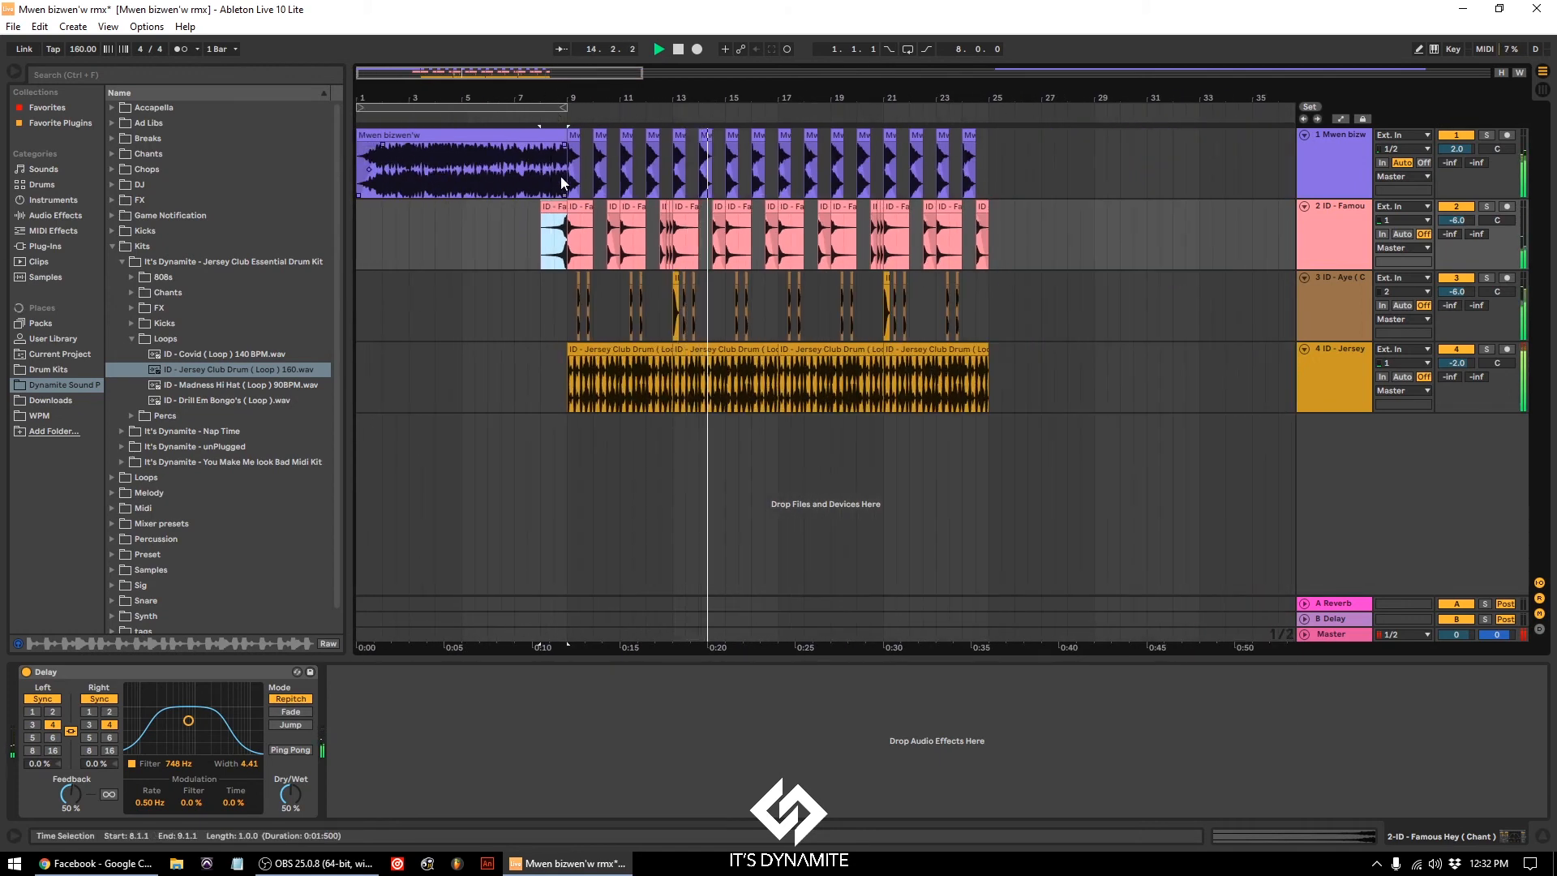
Step: Duplicate the top three tracks' clips from bars 9 to 25 into bars 25 to 41 and open the Jersey Club kit's 808s folder
{"action": "left_click_drag", "start_coordinate": [990, 146], "coordinate": [565, 305]}
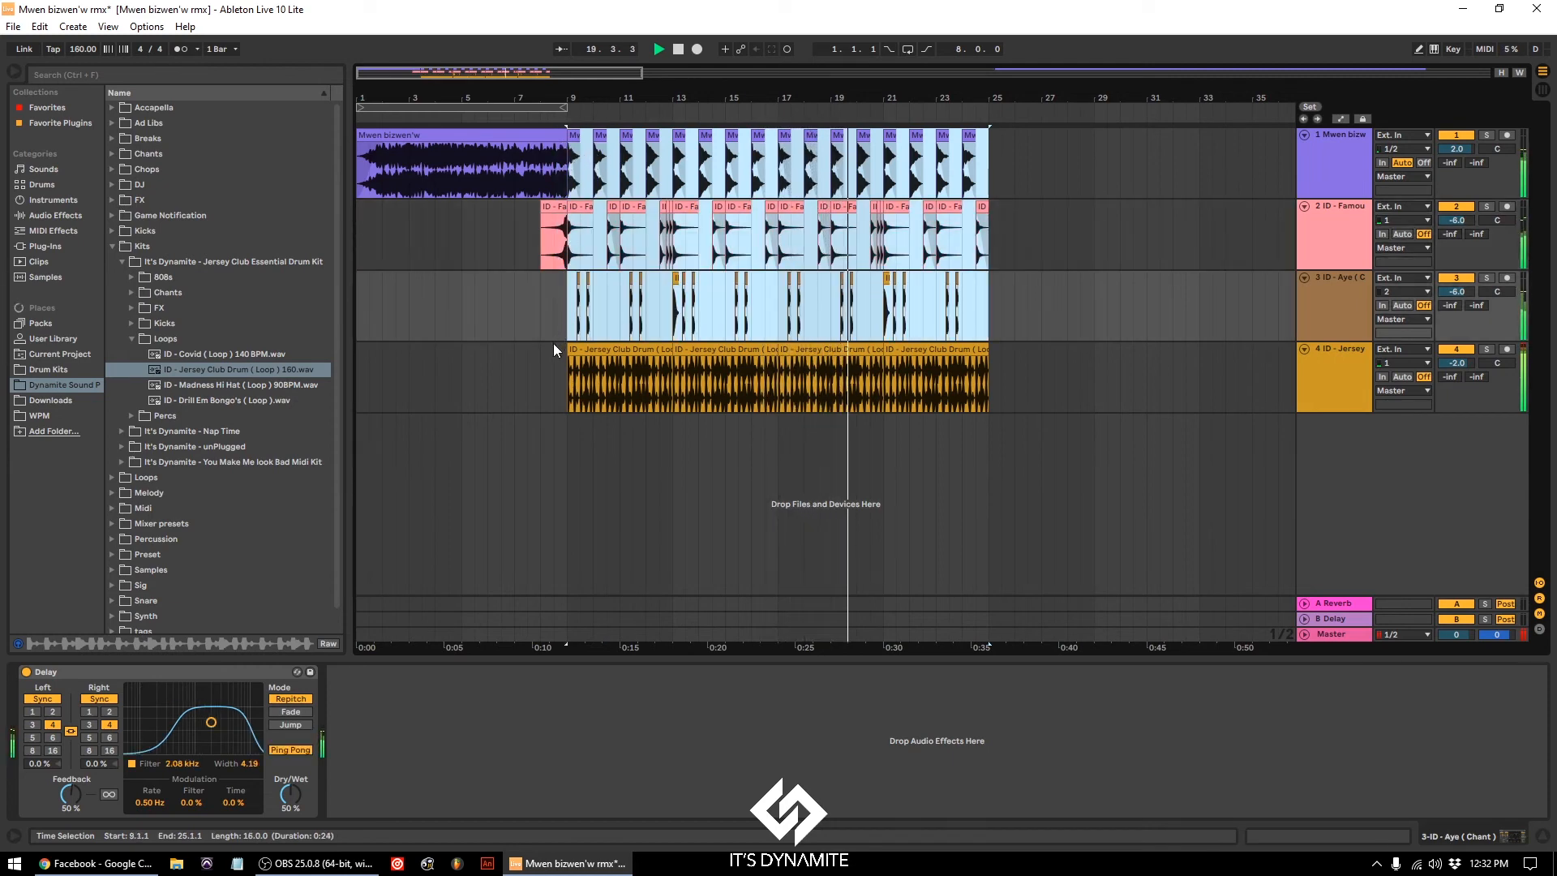
{"action": "key", "text": "ctrl+d"}
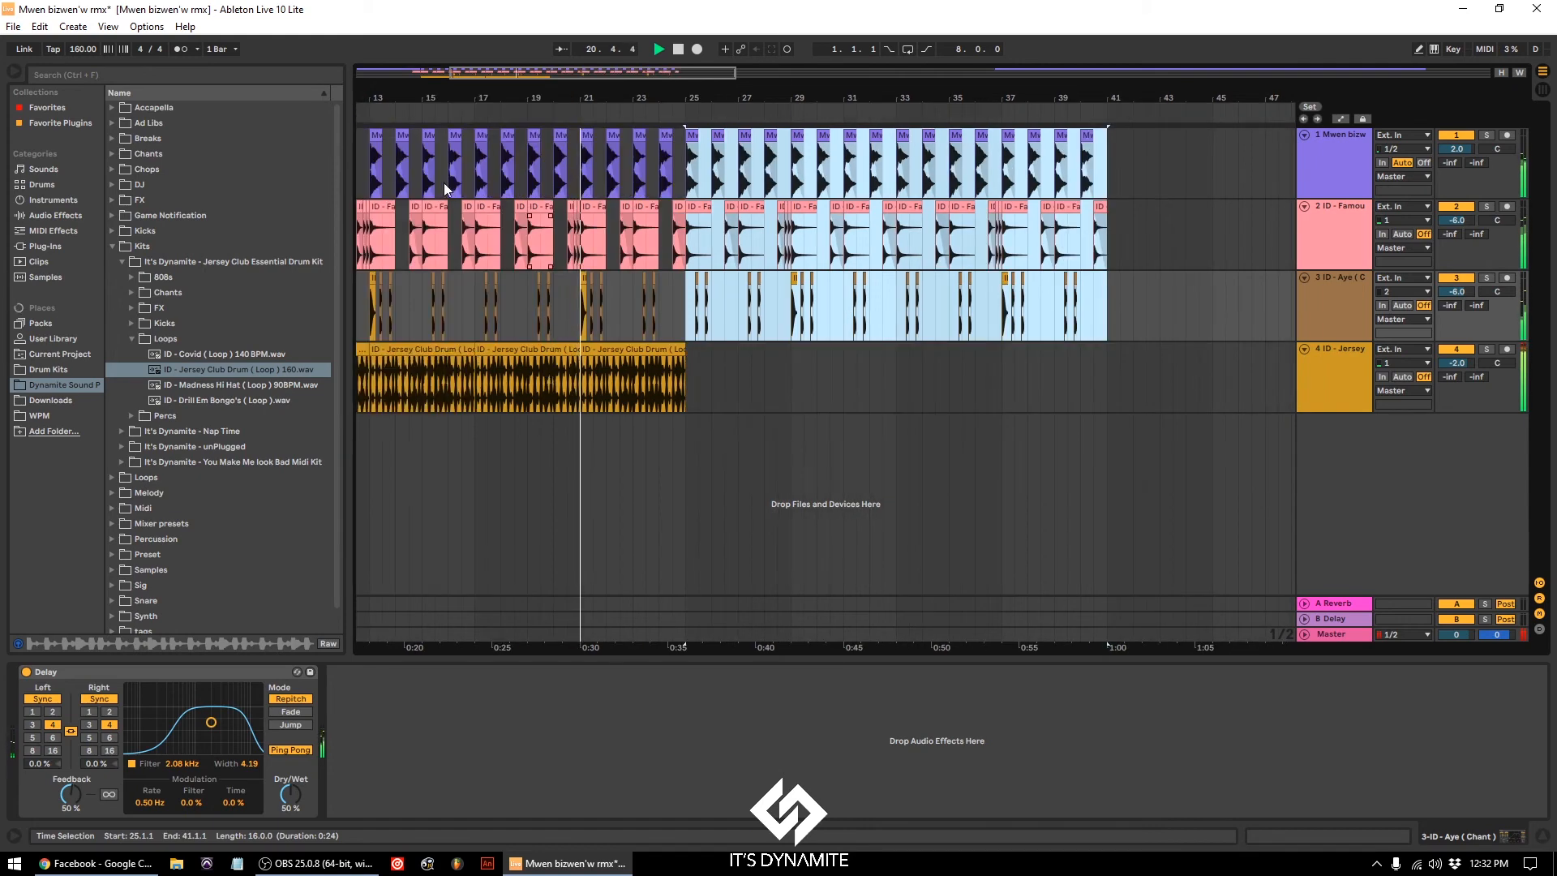
{"action": "left_click", "coordinate": [129, 276]}
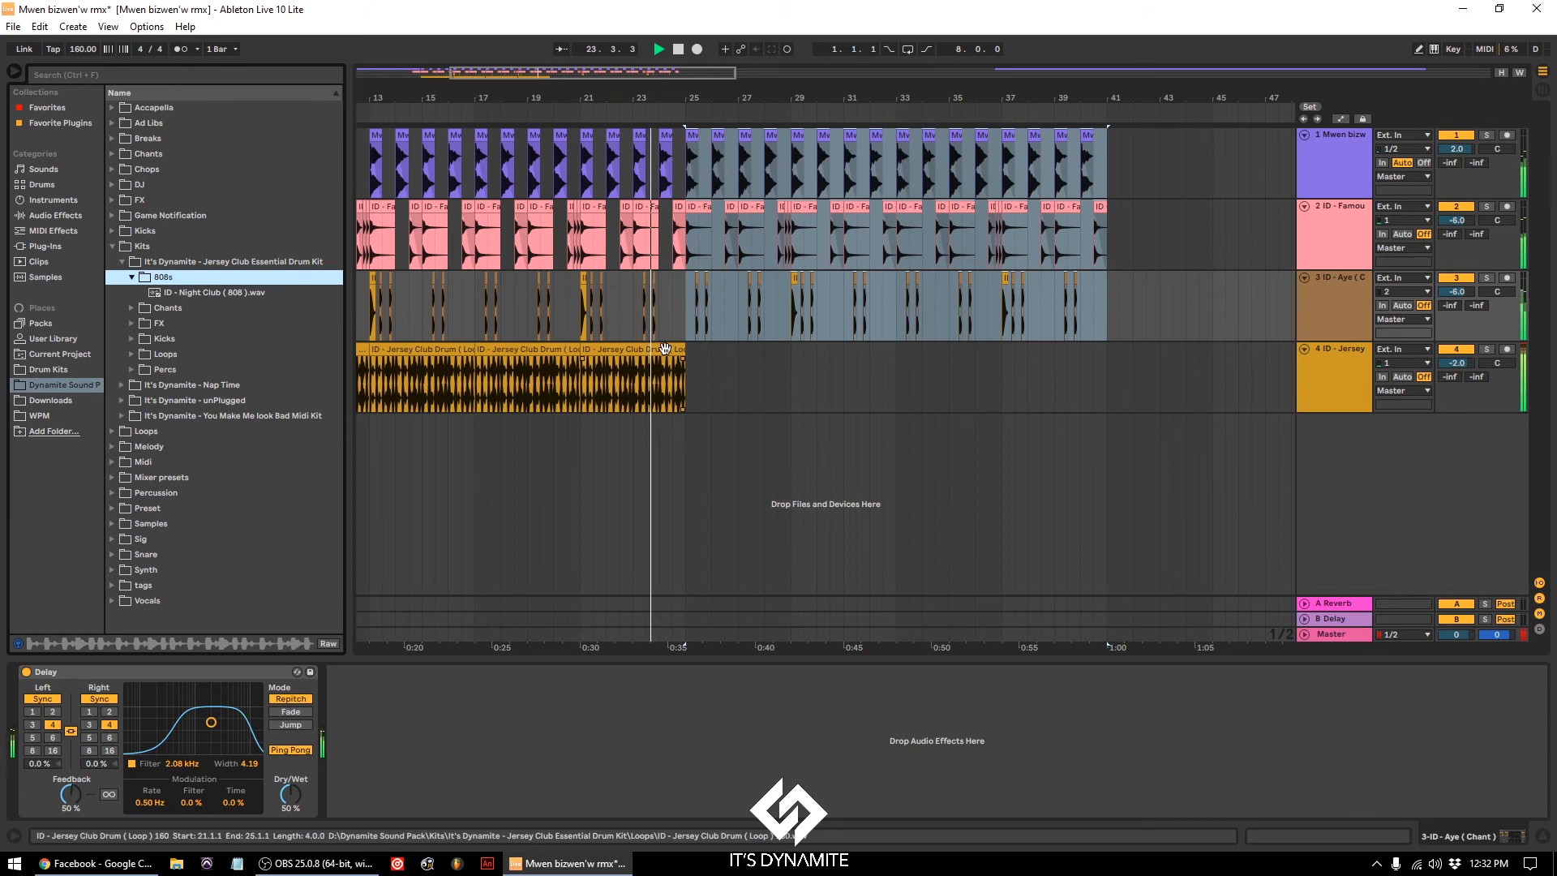
Step: Trim the end of the last Jersey Club Drum loop back to 24.2.1 and play the break before bar 25
{"action": "left_click_drag", "start_coordinate": [685, 351], "coordinate": [659, 350]}
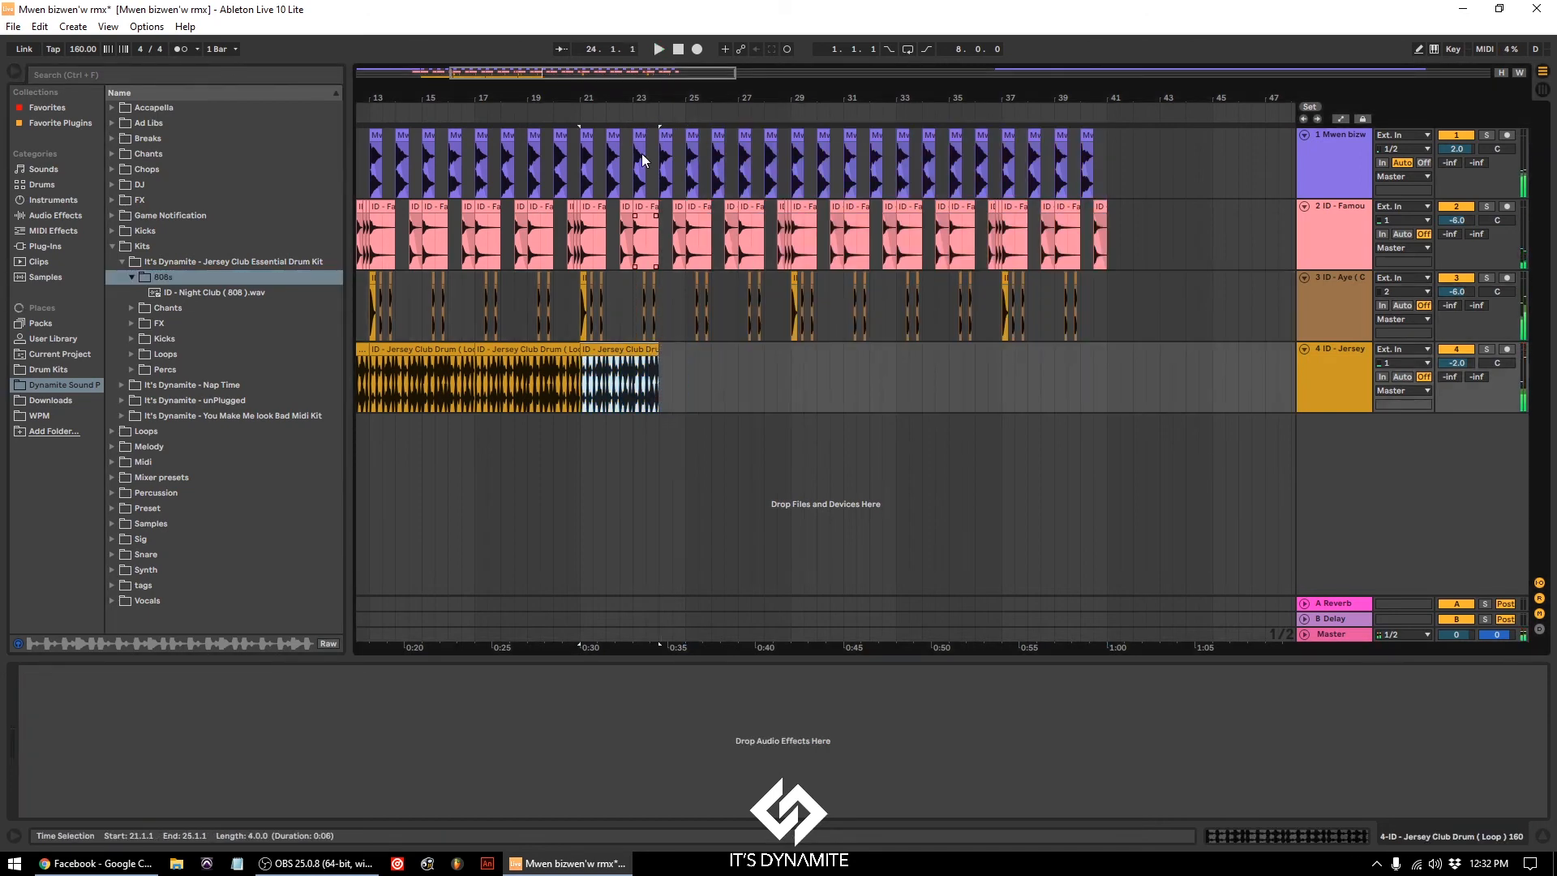
{"action": "left_click_drag", "start_coordinate": [649, 98], "coordinate": [649, 146]}
{"action": "left_click", "coordinate": [677, 349]}
{"action": "left_click_drag", "start_coordinate": [678, 349], "coordinate": [693, 350]}
{"action": "left_click", "coordinate": [645, 360]}
{"action": "key", "text": "space"}
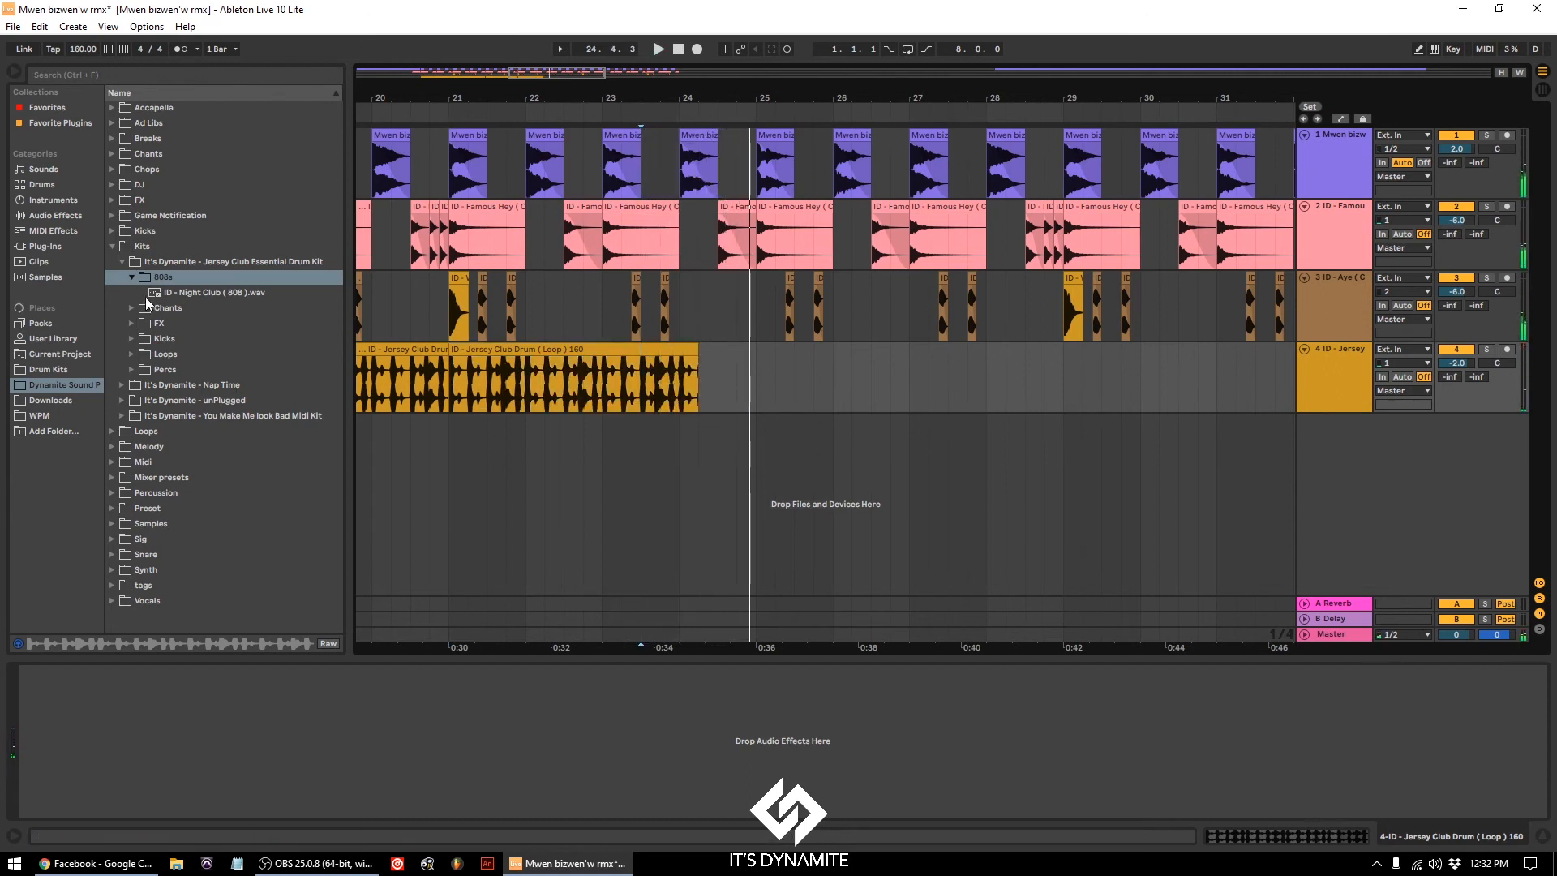
Step: Place the Kbeazy Girlfriend [ 808 ] sample from the Nap Time kit at bar 25 on a new track
{"action": "left_click", "coordinate": [118, 391]}
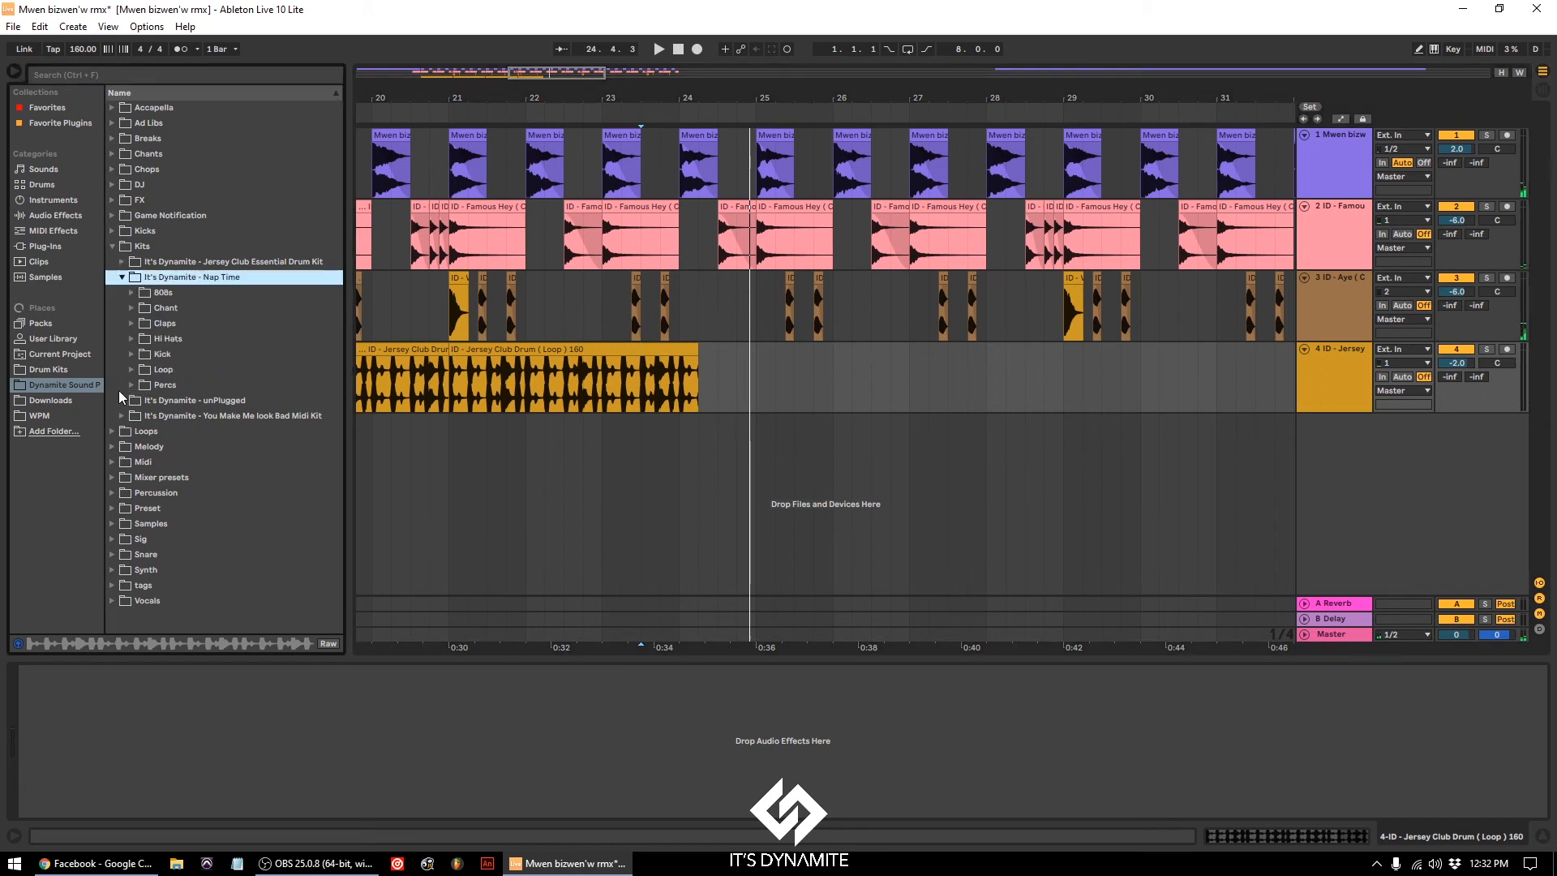
{"action": "left_click", "coordinate": [129, 293]}
{"action": "mouse_move", "coordinate": [170, 351]}
{"action": "left_mouse_down"}
{"action": "mouse_move", "coordinate": [701, 377]}
{"action": "mouse_move", "coordinate": [761, 430]}
{"action": "left_mouse_up"}
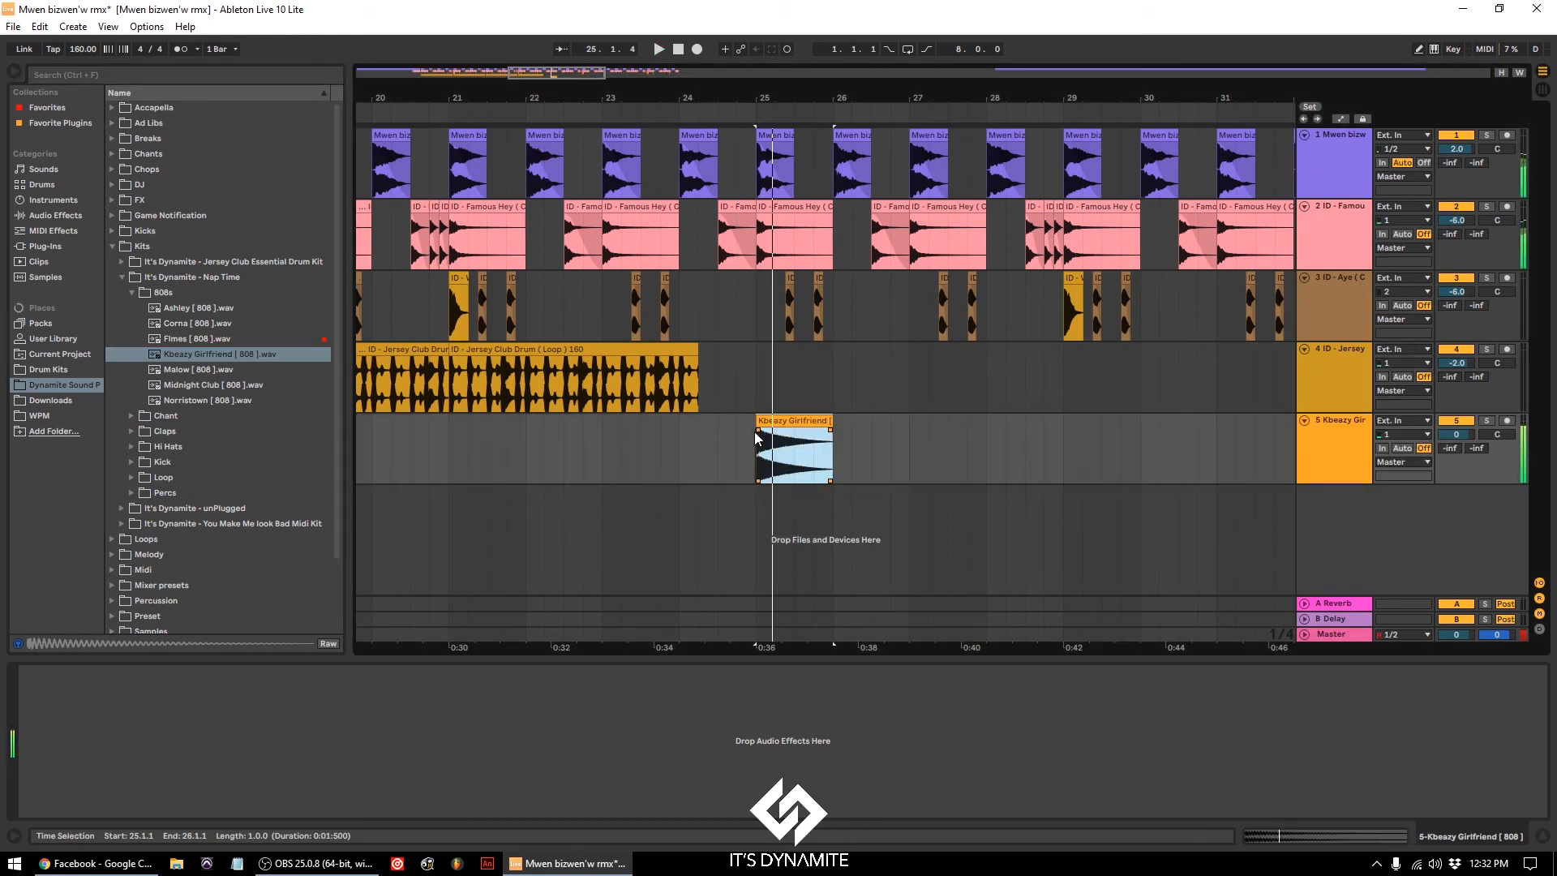
Step: Transpose the 808 clip up 1 st, shorten it to one beat and play it from bar 24
{"action": "double_click", "coordinate": [759, 438]}
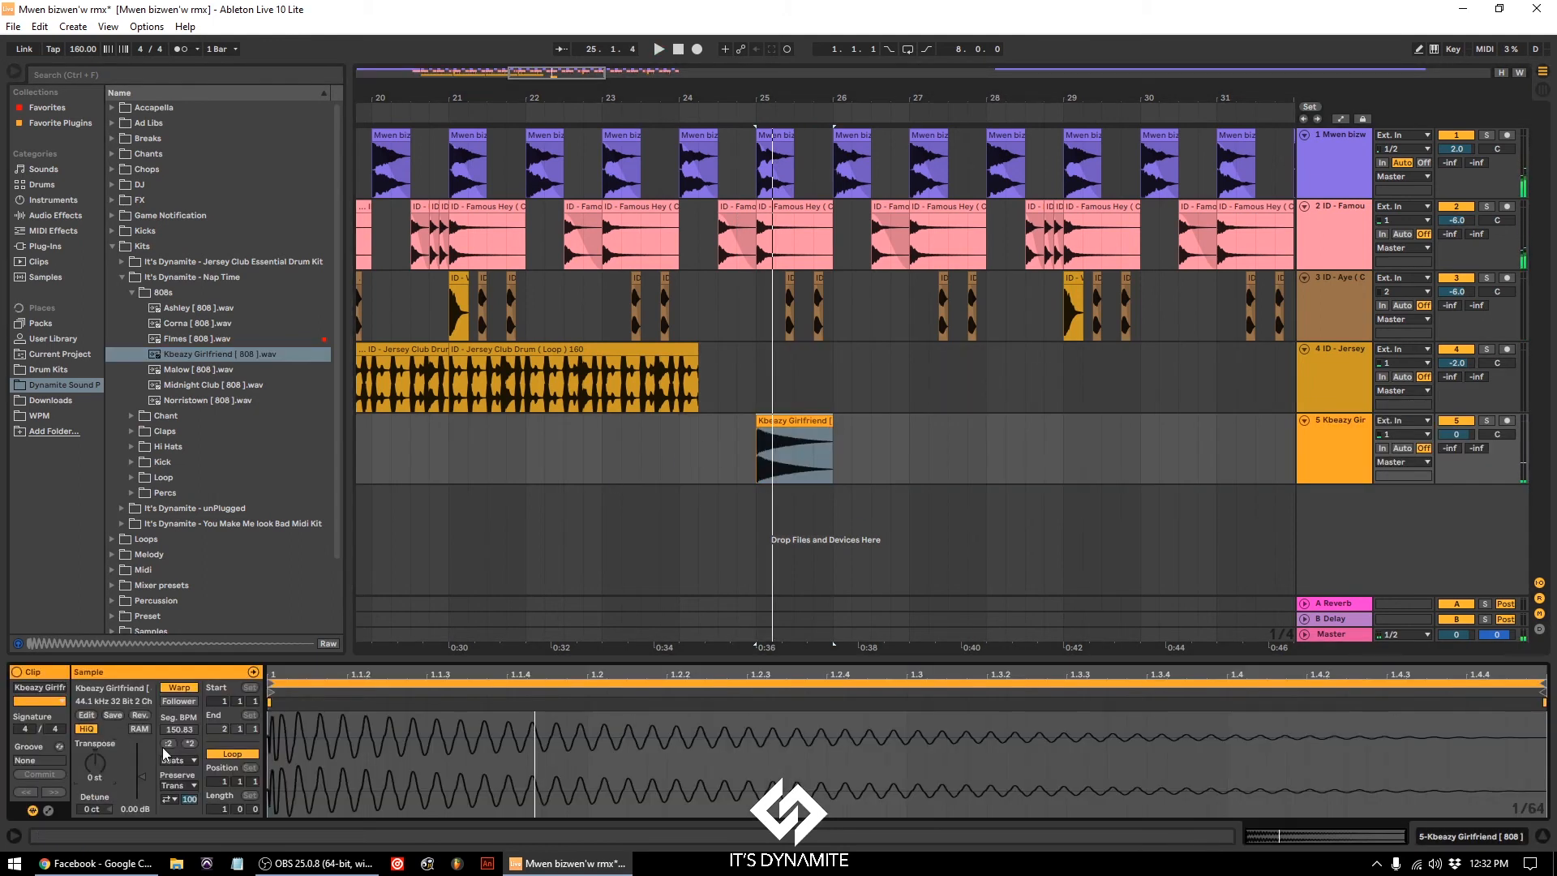
{"action": "key", "text": "Up"}
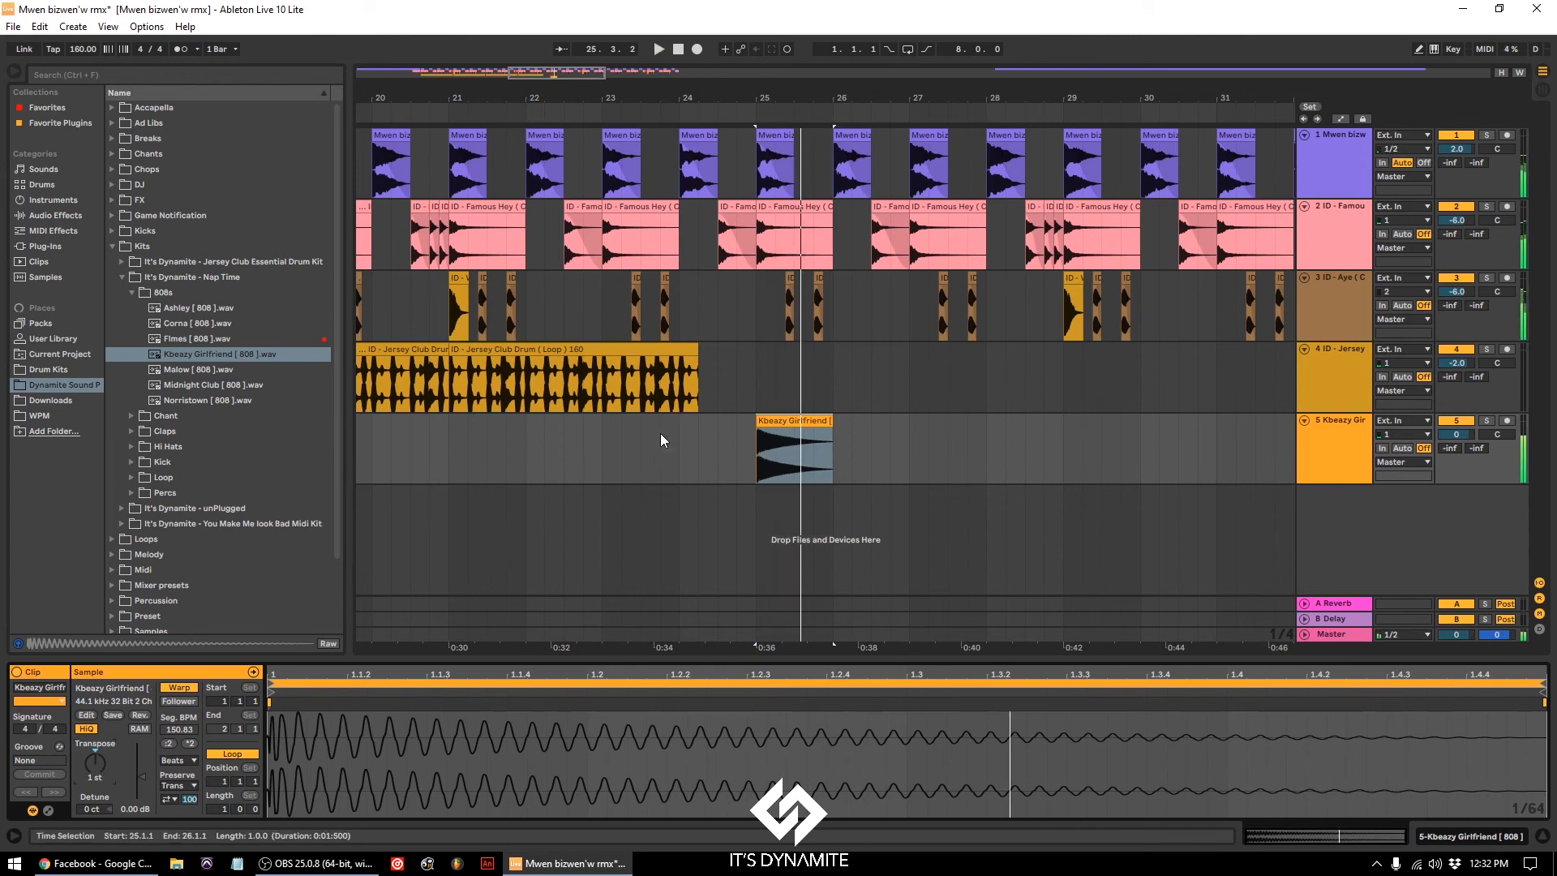
{"action": "left_click_drag", "start_coordinate": [829, 422], "coordinate": [780, 431]}
{"action": "left_click", "coordinate": [699, 430]}
{"action": "key", "text": "space"}
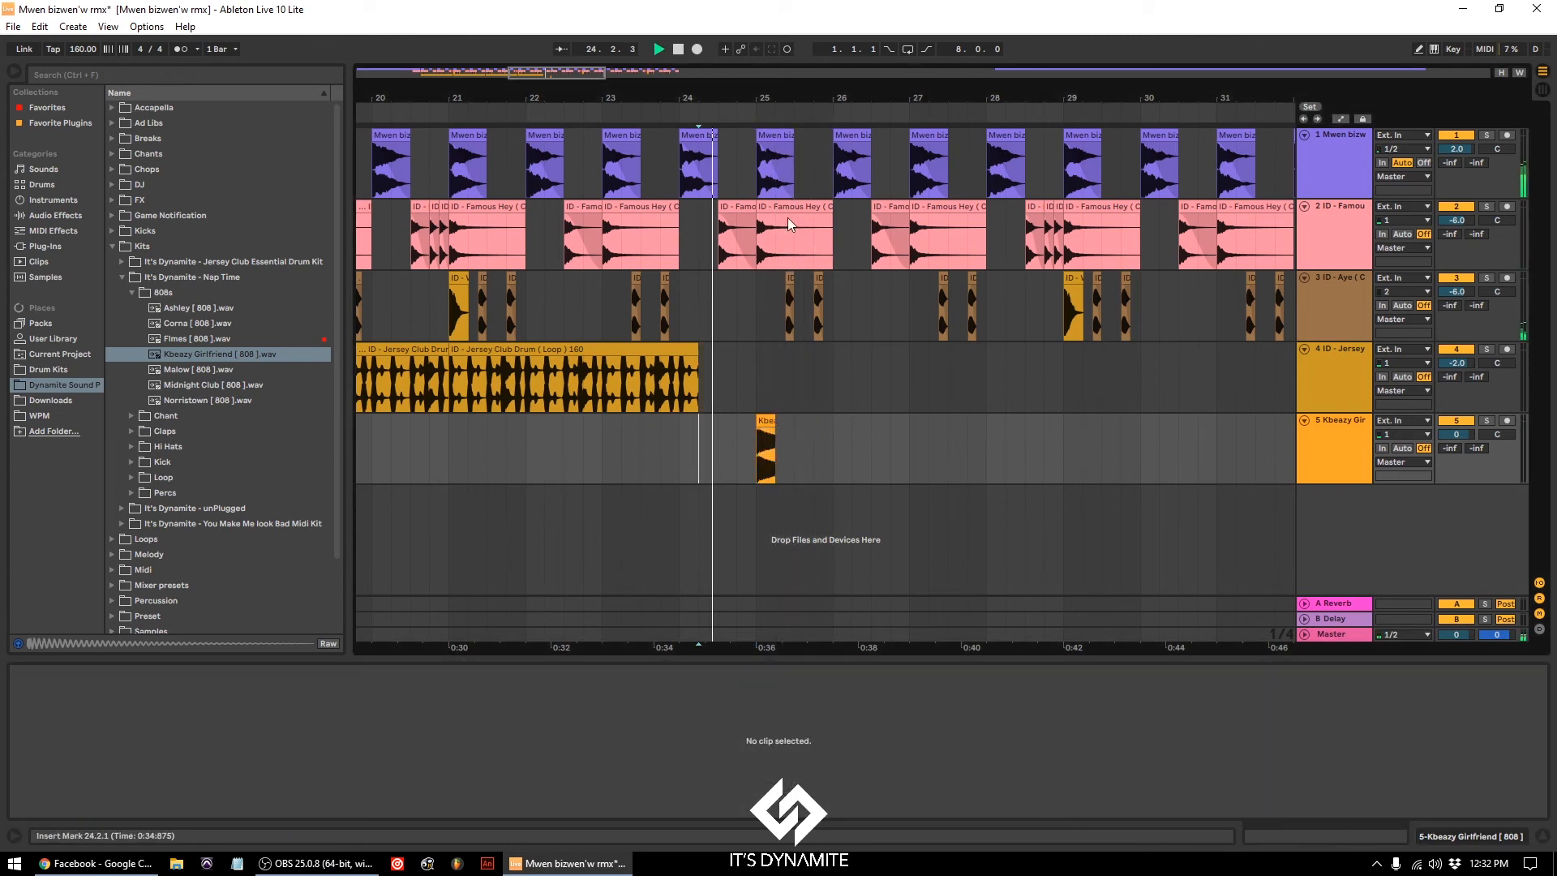
Step: Build a one-bar 808 rhythm in bar 25 from duplicates of the short Kbeazy Girlfriend clip
{"action": "scroll", "coordinate": [795, 361], "scroll_direction": "up", "scroll_amount": 3}
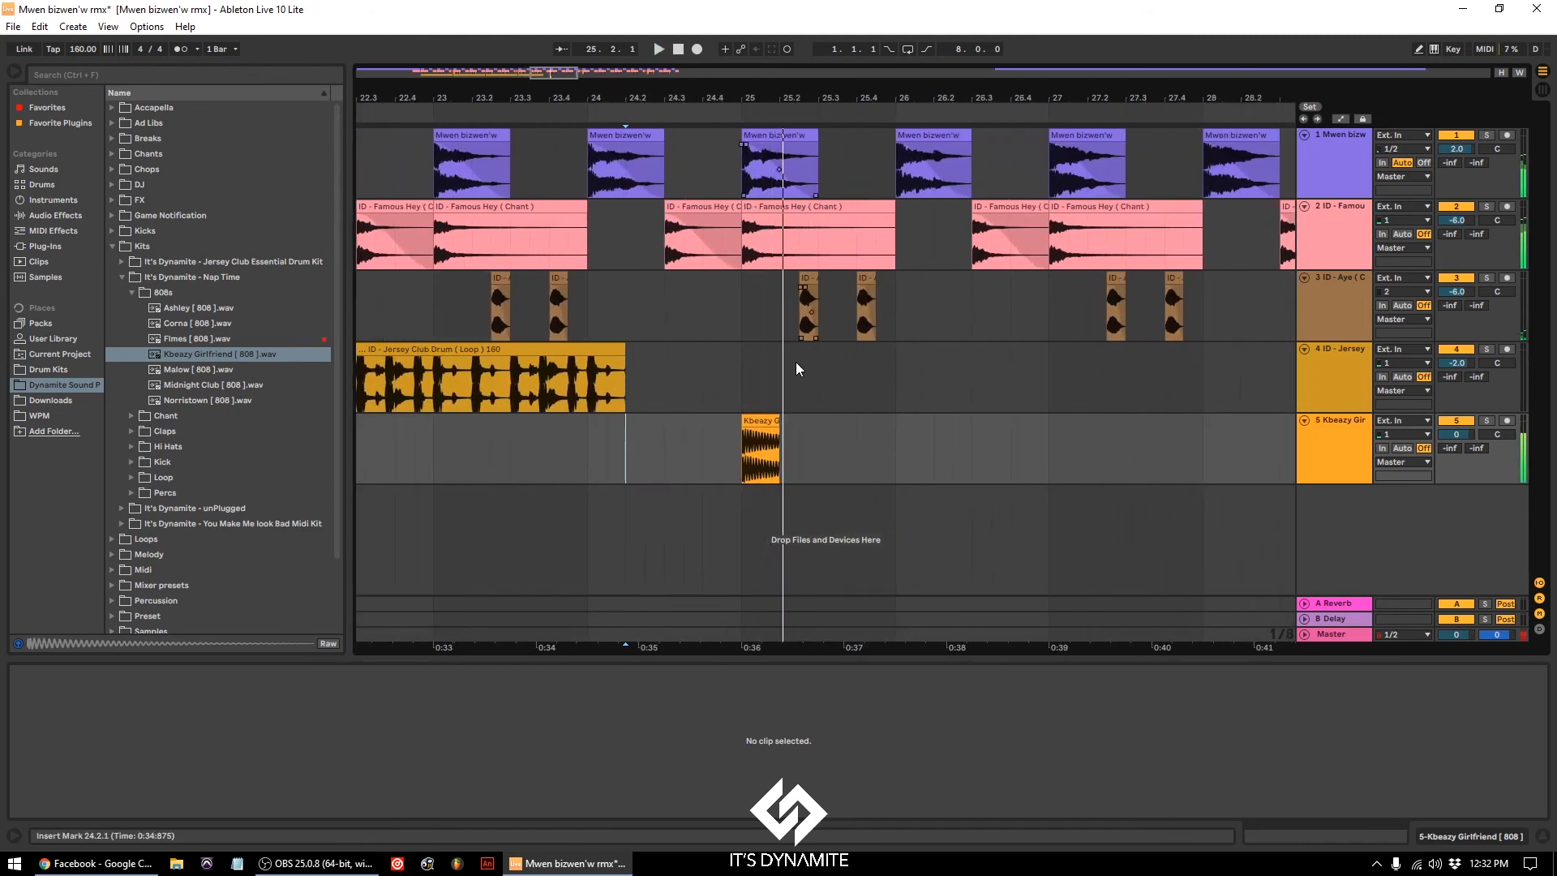
{"action": "left_click", "coordinate": [761, 419]}
{"action": "key", "text": "ctrl+d"}
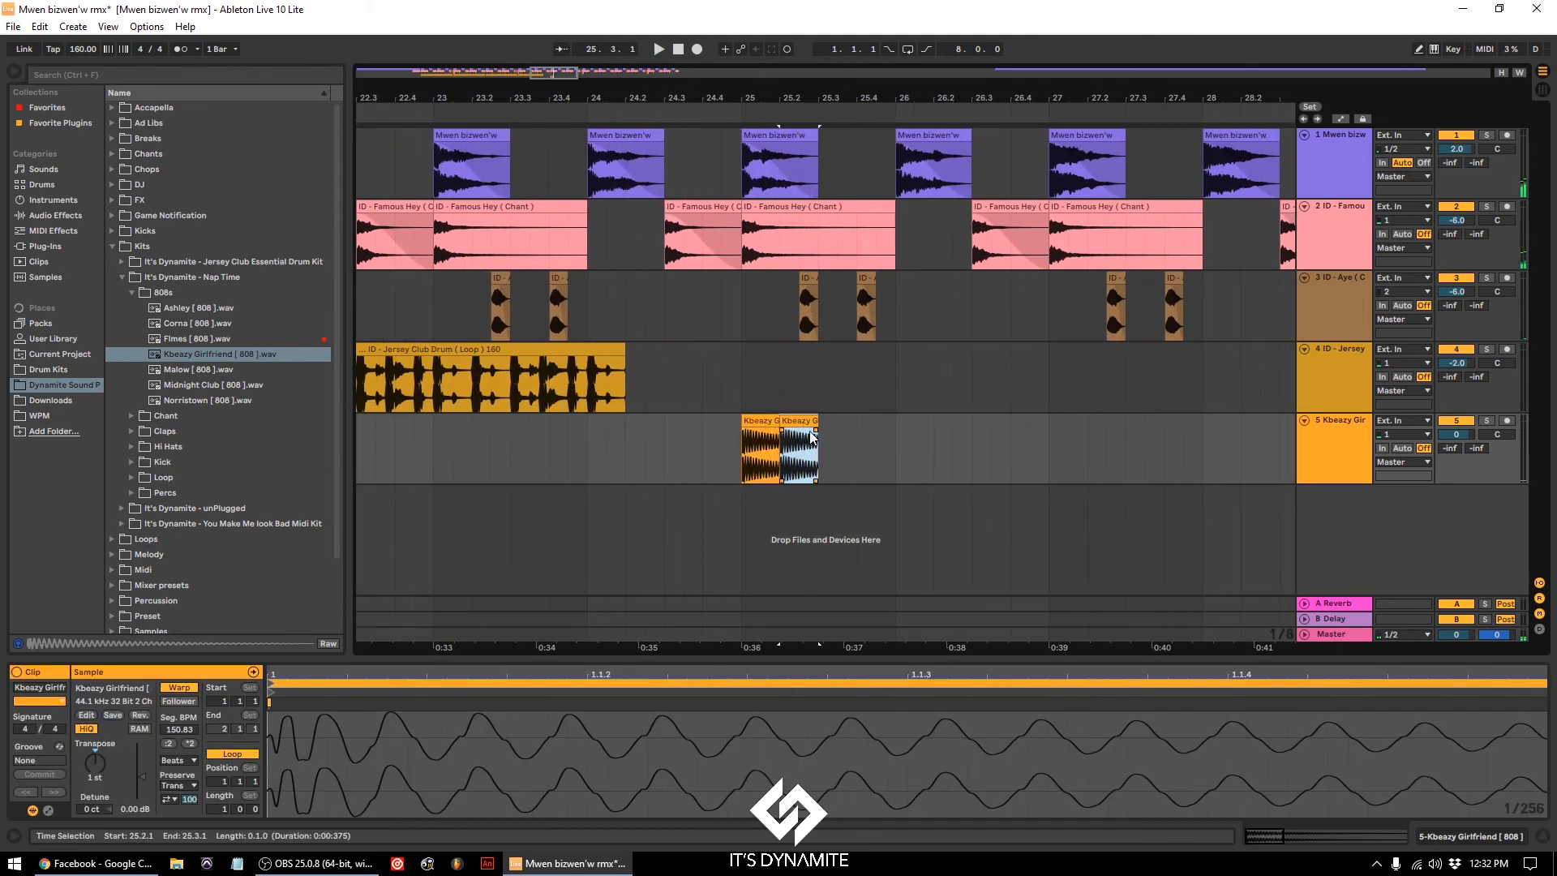
{"action": "key", "text": "ctrl+d"}
{"action": "left_click_drag", "start_coordinate": [846, 91], "coordinate": [852, 421]}
{"action": "key", "text": "ctrl+d"}
{"action": "key", "text": "ctrl+d"}
Step: Duplicate the one-bar 808 rhythm three times to fill bars 25 to 29
{"action": "left_click_drag", "start_coordinate": [982, 417], "coordinate": [610, 448]}
{"action": "key", "text": "ctrl+d"}
{"action": "key", "text": "ctrl+d"}
{"action": "key", "text": "ctrl+d"}
Step: Play back the 808 section and set the 808 track's volume to 1.0
{"action": "left_click_drag", "start_coordinate": [771, 96], "coordinate": [771, 39]}
{"action": "left_click", "coordinate": [621, 443]}
{"action": "key", "text": "space"}
{"action": "left_click_drag", "start_coordinate": [1452, 434], "coordinate": [1452, 430]}
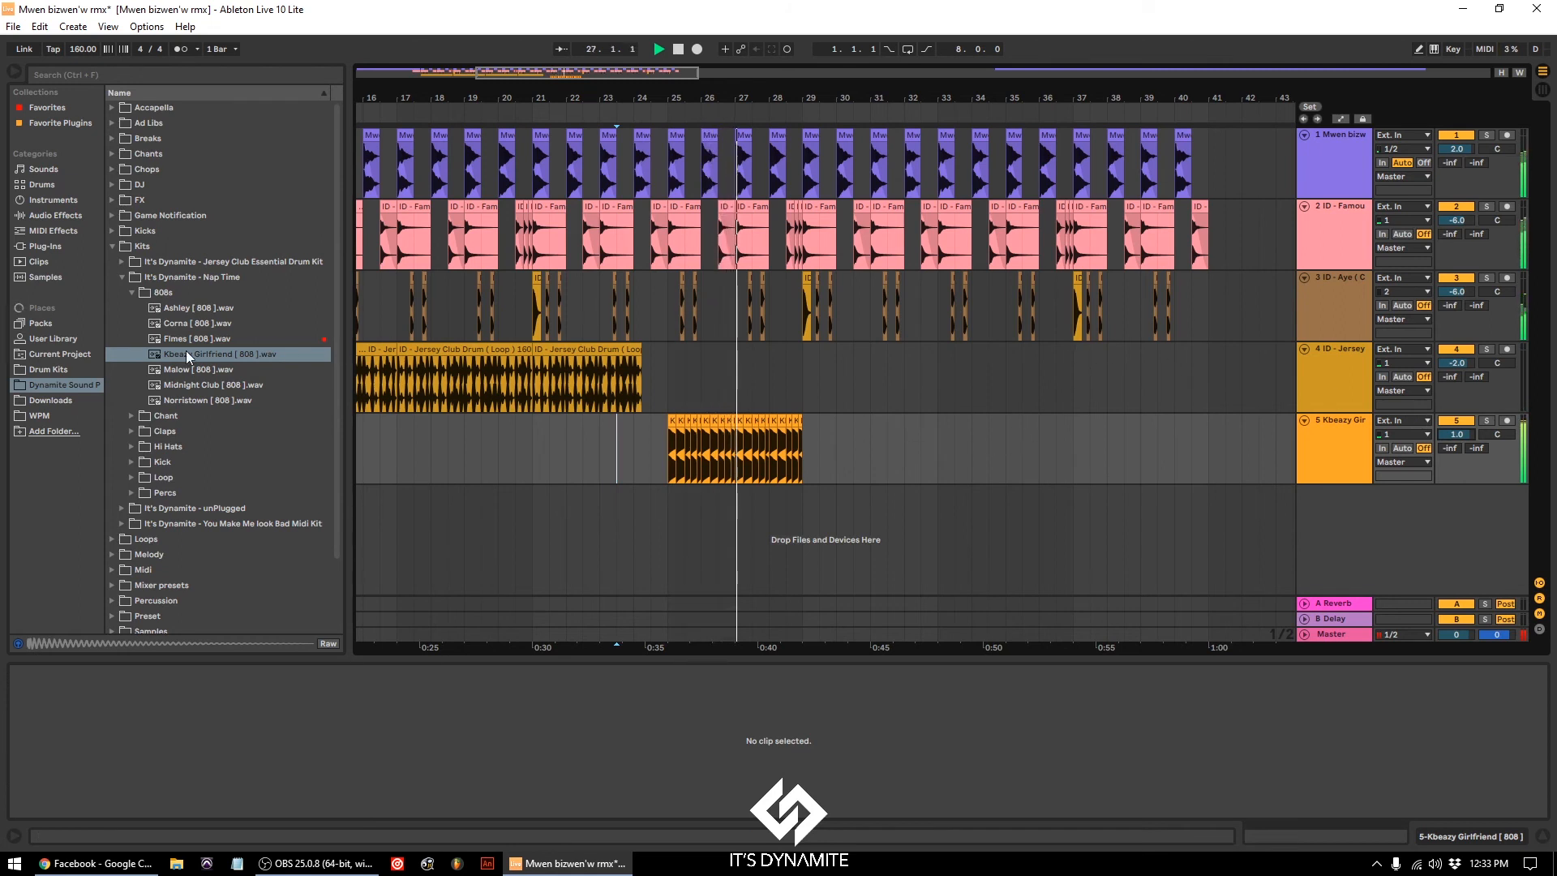
Step: Duplicate the four-bar 808 pattern from bar 25 twice so it continues to bar 37
{"action": "left_click", "coordinate": [120, 262]}
{"action": "left_click_drag", "start_coordinate": [665, 432], "coordinate": [776, 431]}
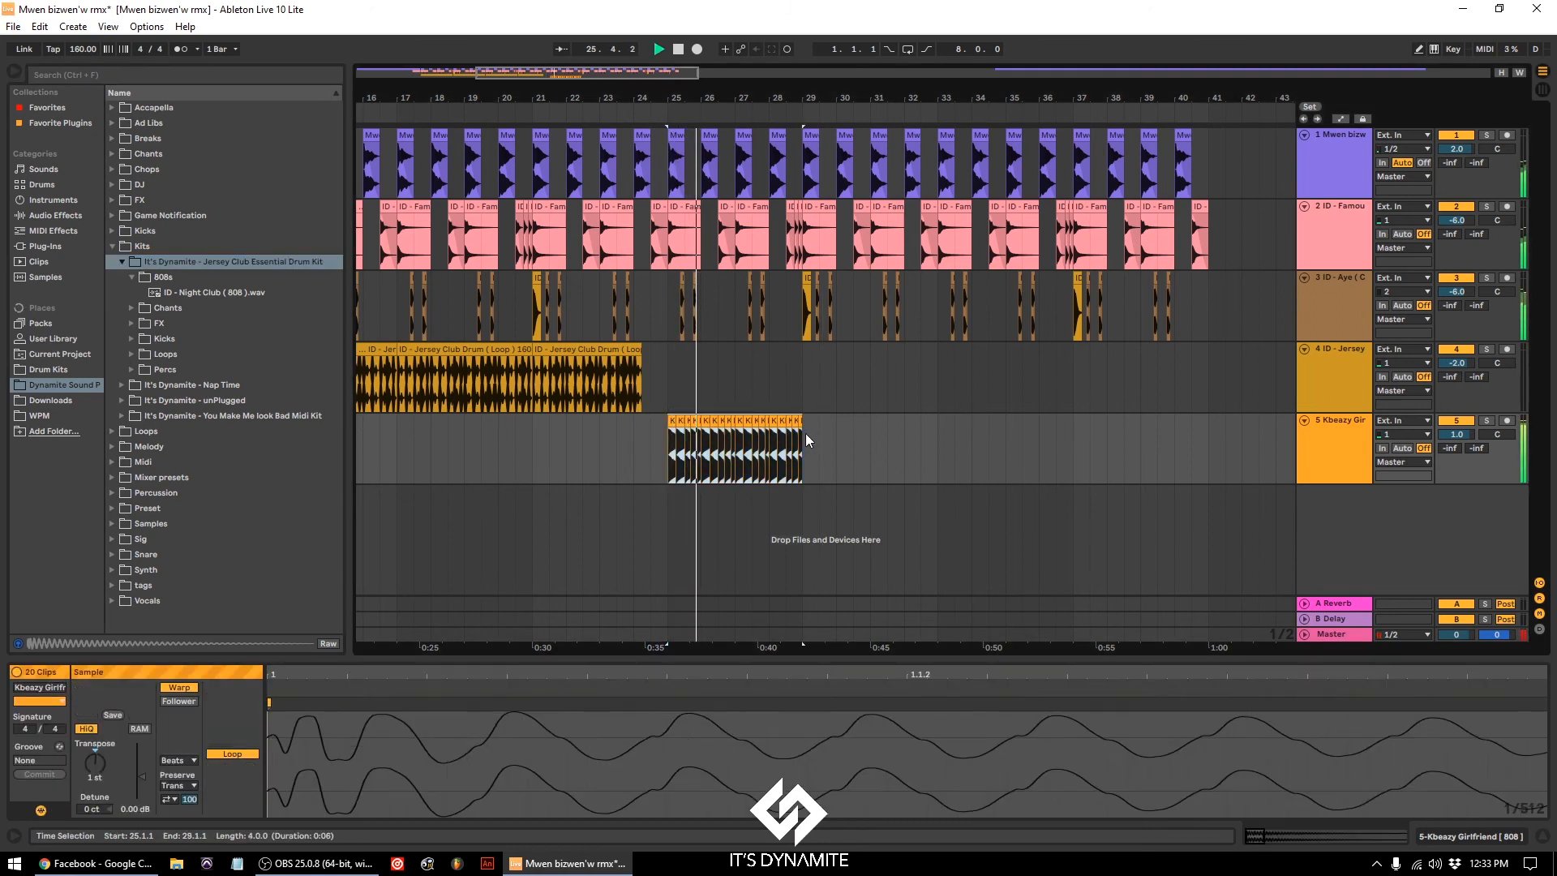
{"action": "key", "text": "ctrl+d"}
{"action": "key", "text": "ctrl+d"}
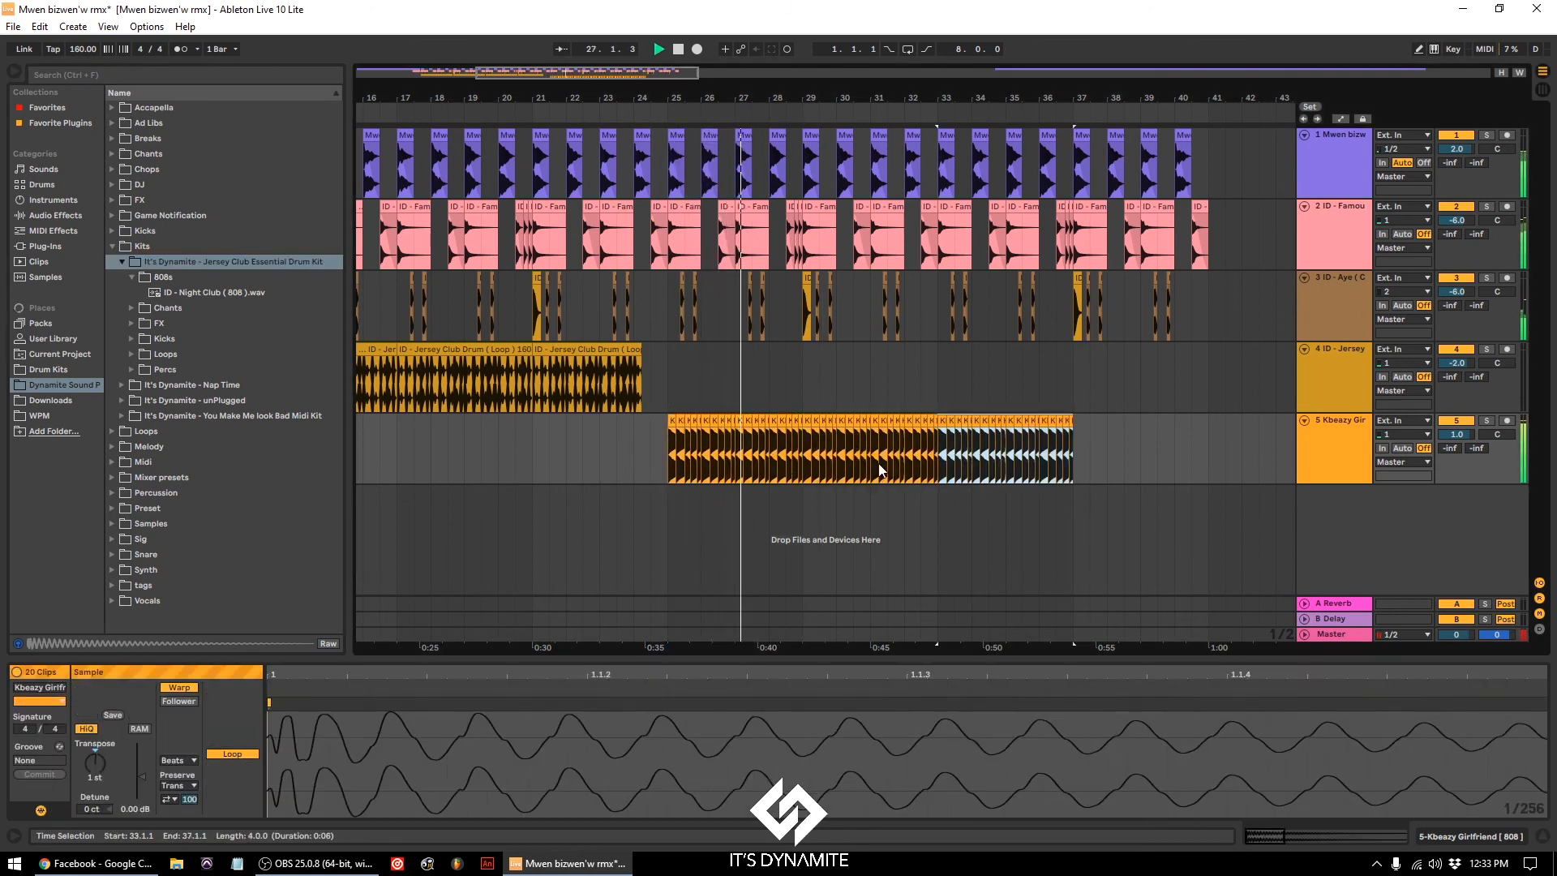
Step: Delete the 808 hits in the second half of bar 28 and place the playback position before the section
{"action": "left_click", "coordinate": [797, 495]}
{"action": "key", "text": "space"}
{"action": "left_click_drag", "start_coordinate": [803, 487], "coordinate": [781, 468]}
{"action": "key", "text": "Delete"}
{"action": "left_click", "coordinate": [582, 430]}
Step: Place the ID - Madness Hi Hat (Loop) 90BPM sample at bar 29 on track 4 and duplicate it three times to bar 37
{"action": "left_click", "coordinate": [131, 354]}
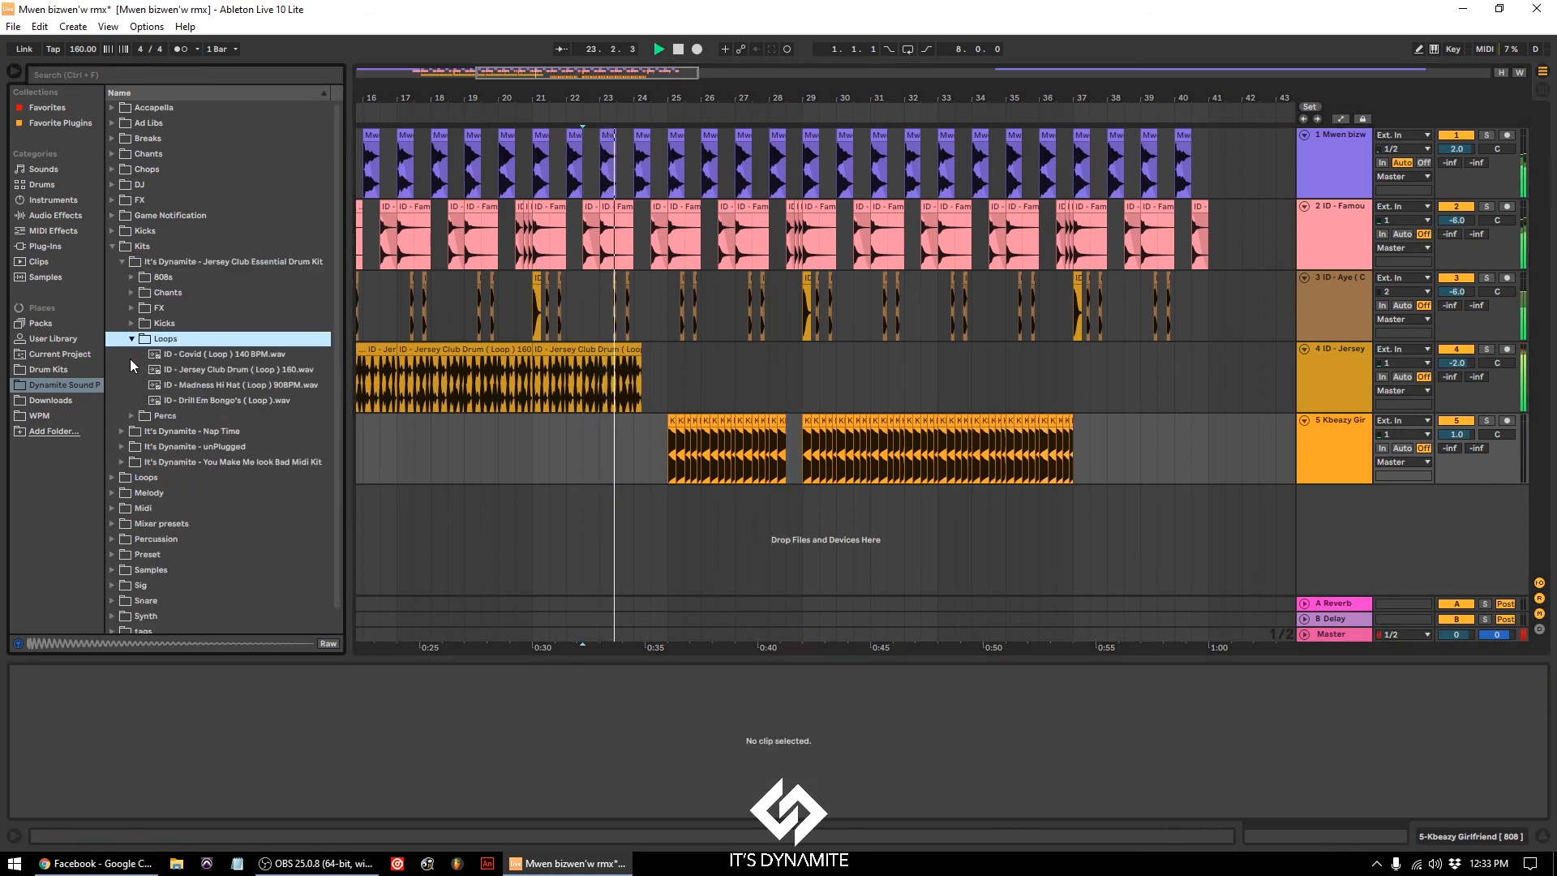
{"action": "left_click_drag", "start_coordinate": [179, 385], "coordinate": [802, 363]}
{"action": "key", "text": "ctrl+d"}
{"action": "key", "text": "ctrl+d"}
{"action": "key", "text": "ctrl+d"}
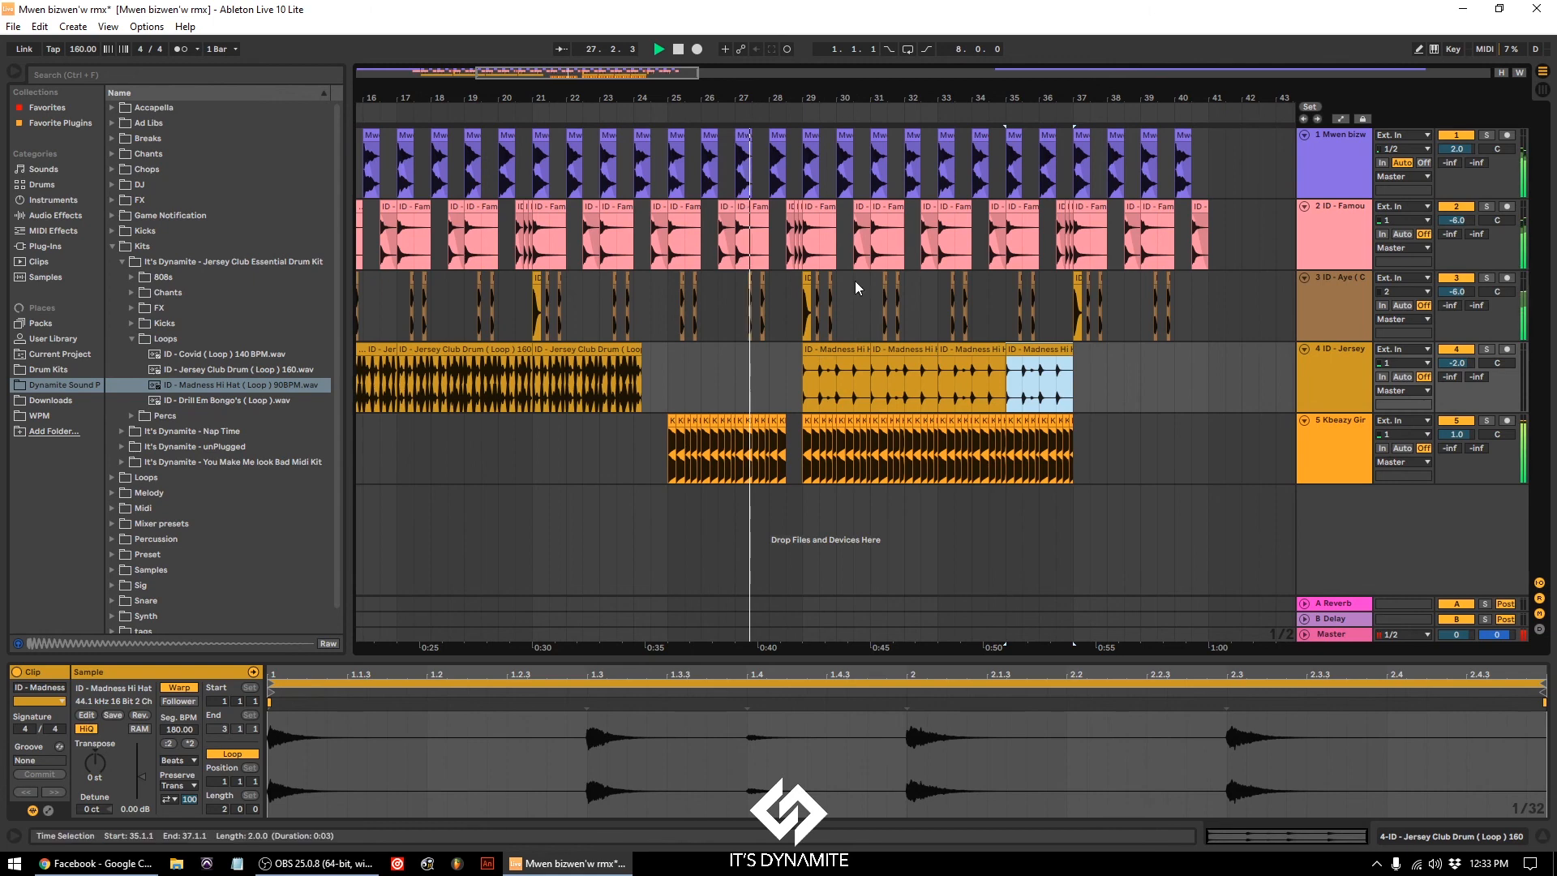
Step: Set the Seg. BPM of the Madness Hi Hat loop at bar 29 to 90 and play from before it
{"action": "left_click", "coordinate": [935, 485]}
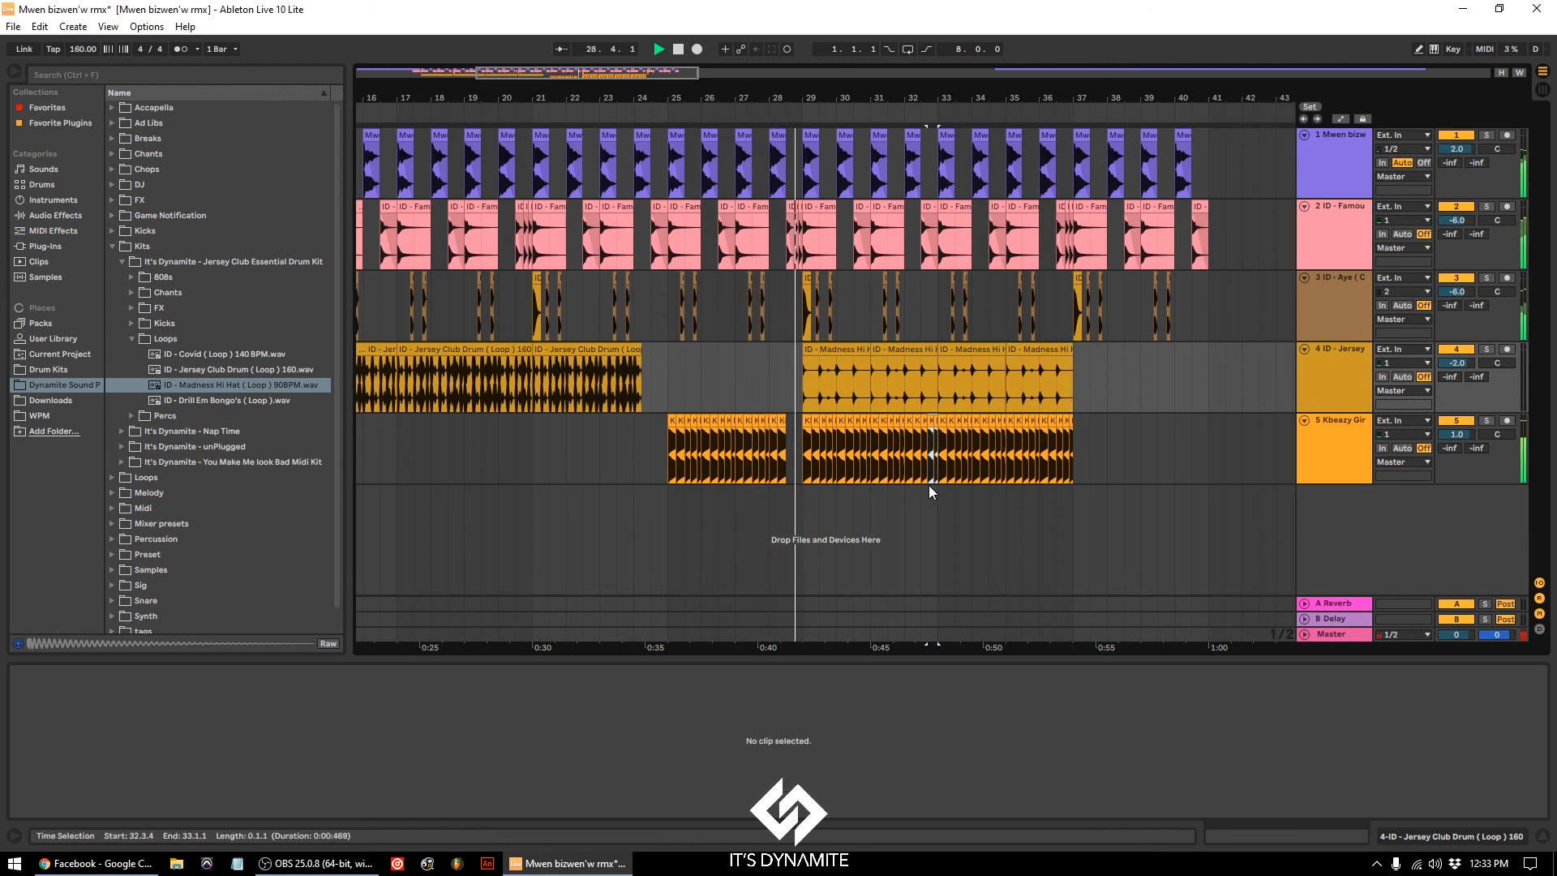
{"action": "left_click", "coordinate": [856, 357]}
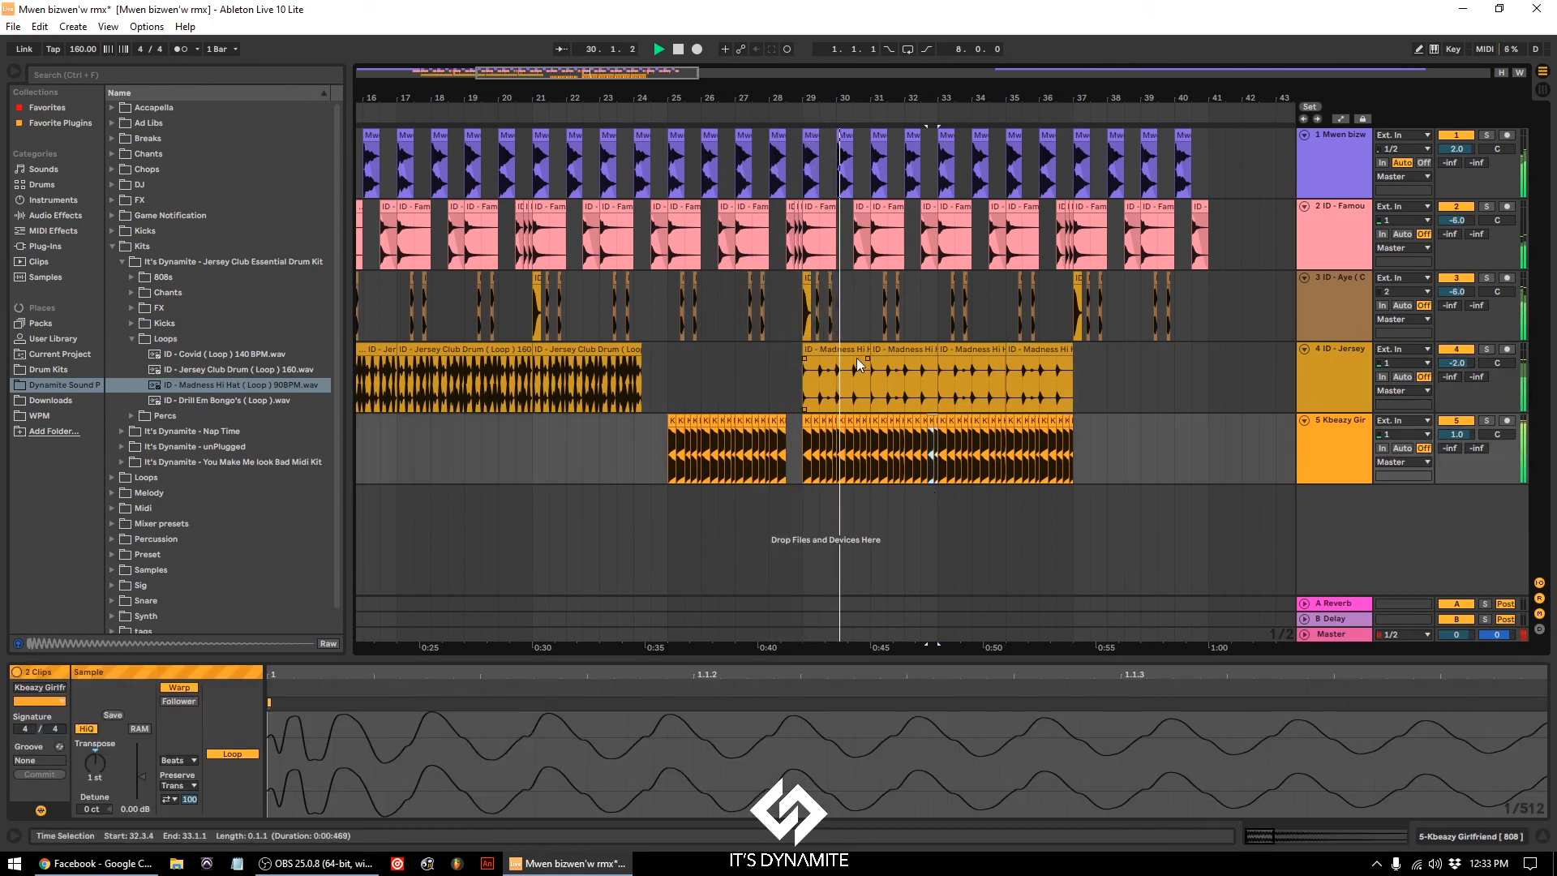
{"action": "key", "text": "space"}
{"action": "left_click", "coordinate": [168, 744]}
{"action": "left_click", "coordinate": [752, 469]}
{"action": "key", "text": "space"}
Step: Duplicate the 90 BPM hi-hat loop from bar 29 to bar 31 and play the section from bar 25
{"action": "left_click", "coordinate": [824, 348]}
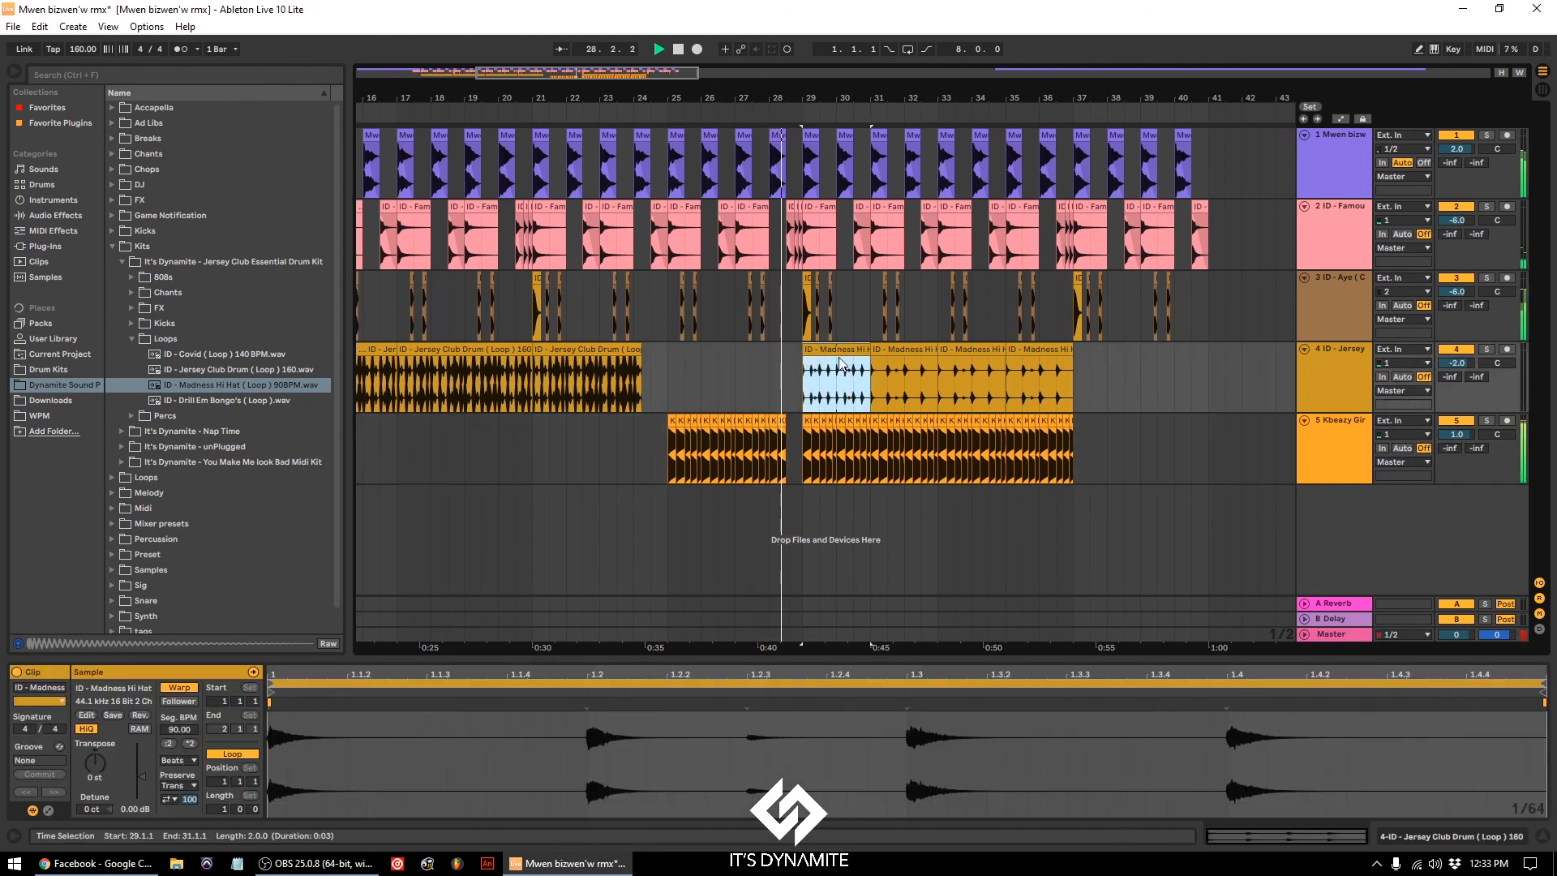
{"action": "key", "text": "ctrl+d"}
{"action": "left_click_drag", "start_coordinate": [909, 98], "coordinate": [911, 157]}
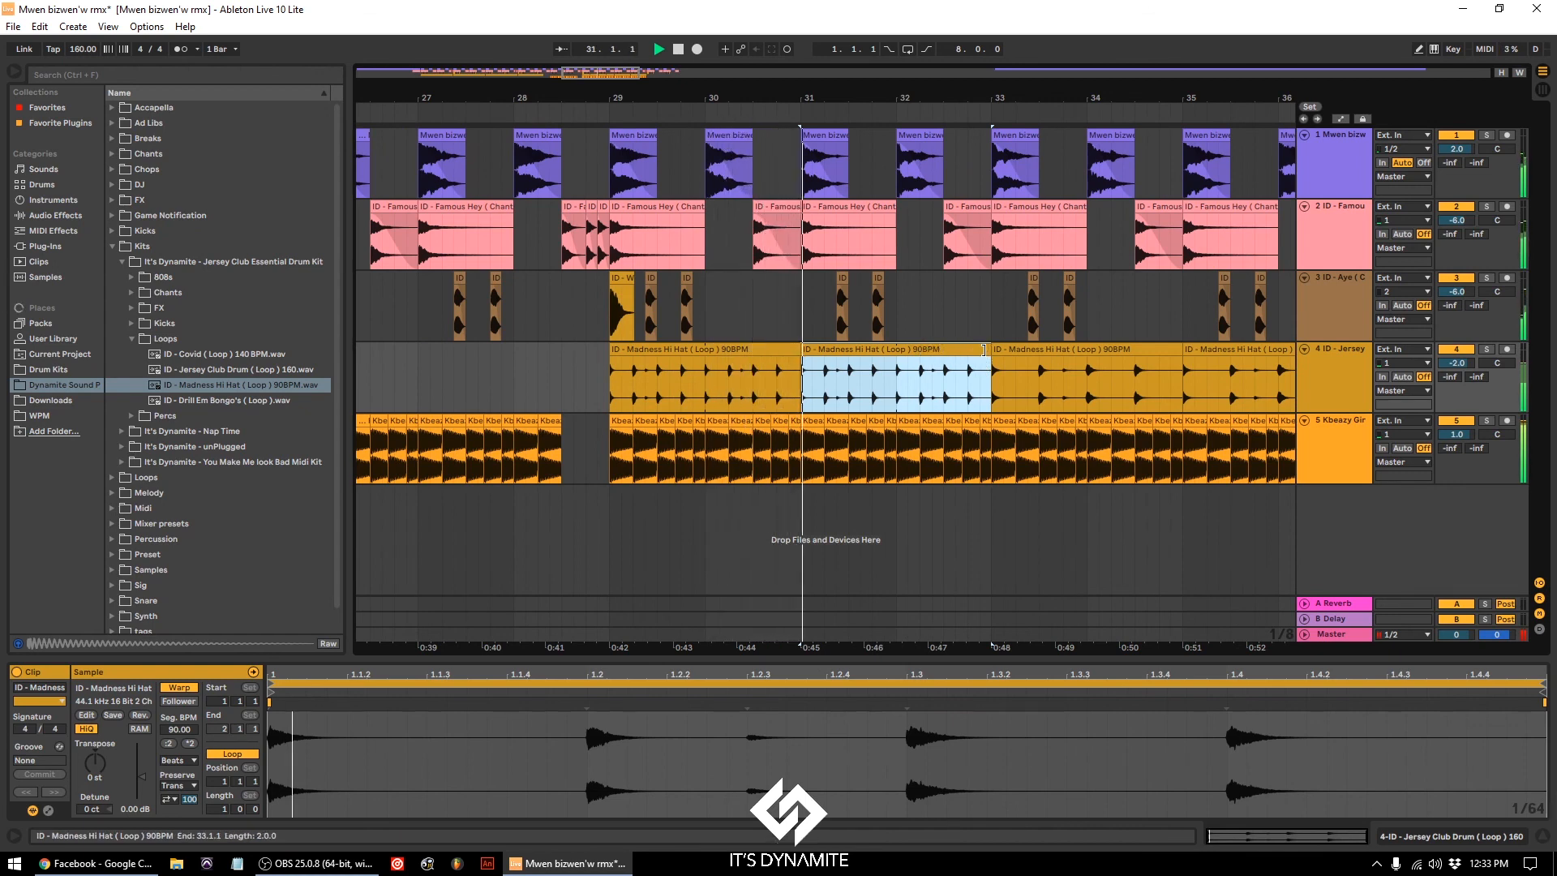
{"action": "left_click_drag", "start_coordinate": [961, 93], "coordinate": [961, 21]}
{"action": "key", "text": "space"}
{"action": "left_click", "coordinate": [824, 367]}
{"action": "left_click", "coordinate": [743, 369]}
{"action": "key", "text": "space"}
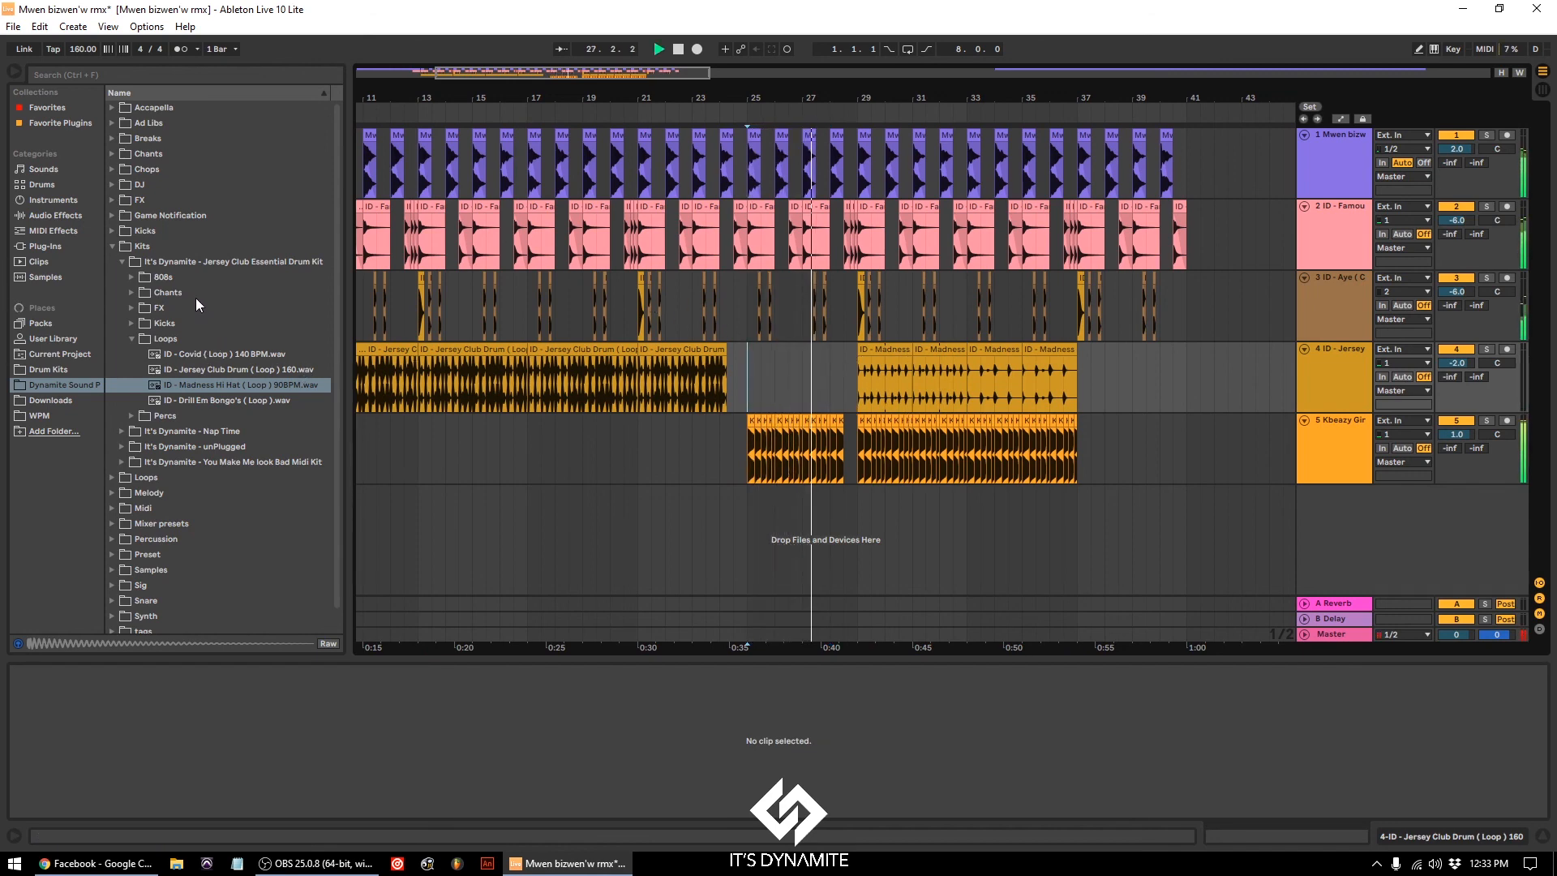
Step: Delete the hi-hat and 808 clips on tracks 4 and 5 from bar 33 onward
{"action": "left_click_drag", "start_coordinate": [1122, 477], "coordinate": [966, 358]}
{"action": "key", "text": "Delete"}
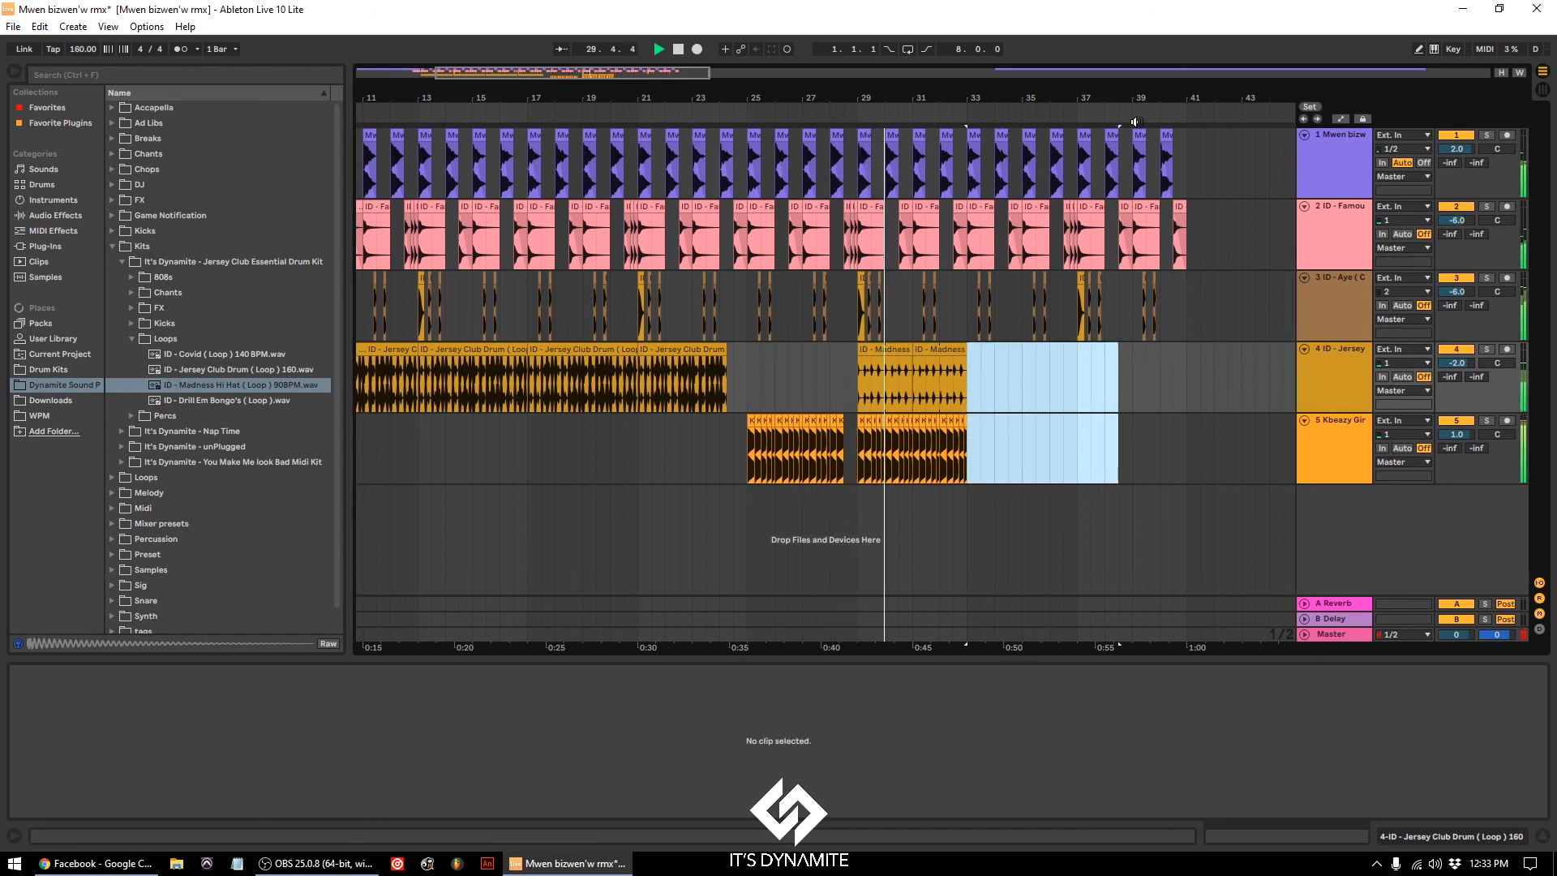
{"action": "mouse_move", "coordinate": [1038, 97]}
{"action": "left_mouse_down"}
{"action": "mouse_move", "coordinate": [1051, 183]}
{"action": "mouse_move", "coordinate": [1032, 112]}
{"action": "left_mouse_up"}
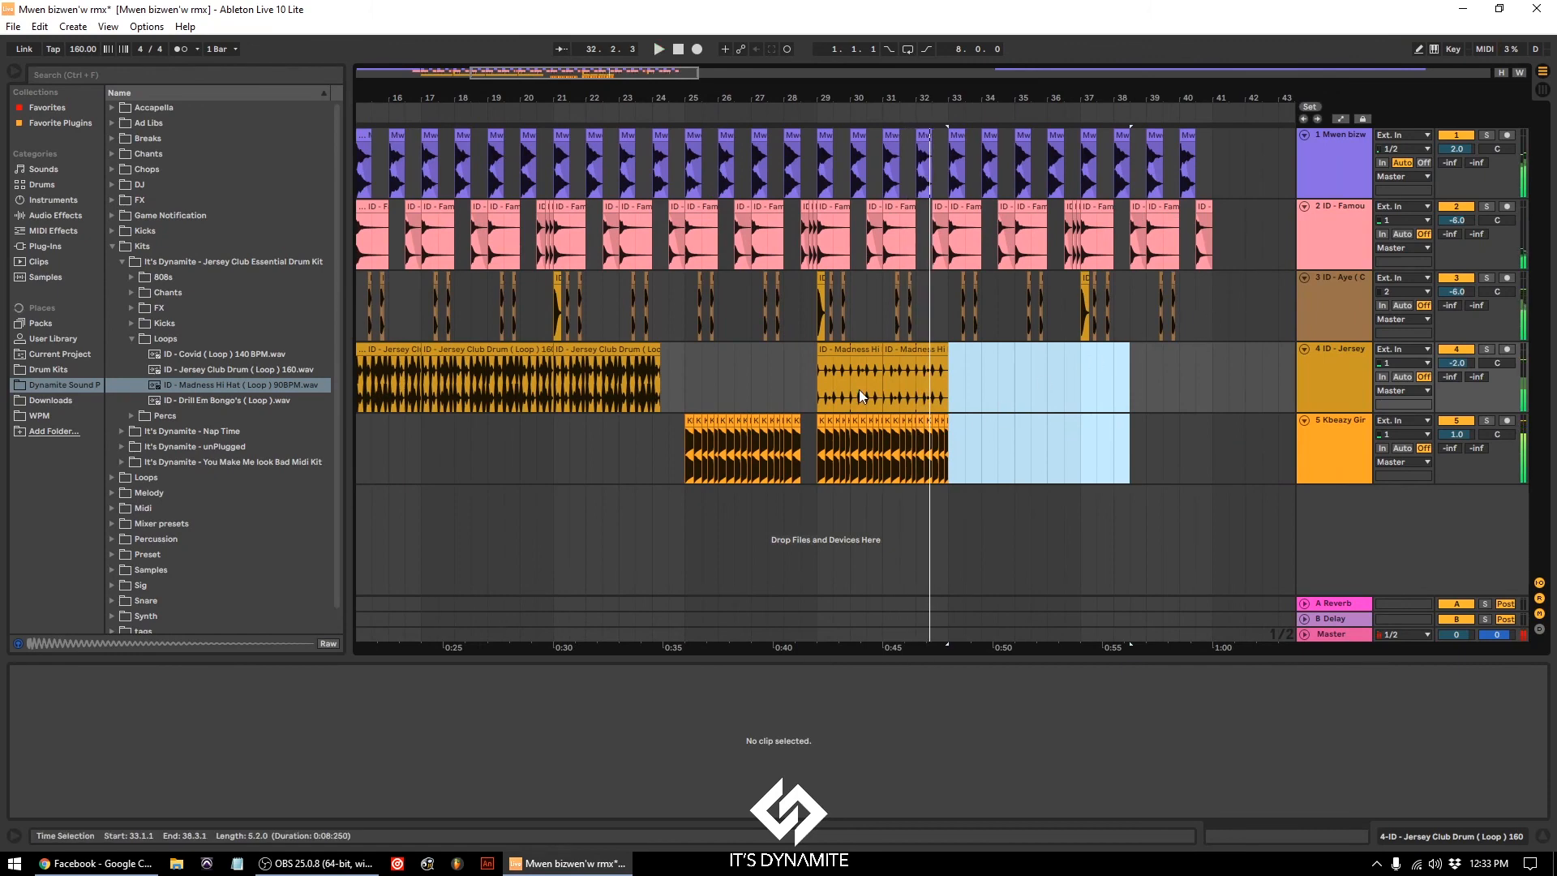
Step: Try deleting the 808, hi-hat and Aye chant clips between 31.2 and 33.3 and play the result
{"action": "left_click", "coordinate": [859, 397]}
{"action": "left_click_drag", "start_coordinate": [892, 102], "coordinate": [919, 204]}
{"action": "left_click_drag", "start_coordinate": [1096, 486], "coordinate": [899, 443]}
{"action": "key", "text": "Delete"}
{"action": "left_click_drag", "start_coordinate": [1092, 454], "coordinate": [886, 314]}
{"action": "key", "text": "Delete"}
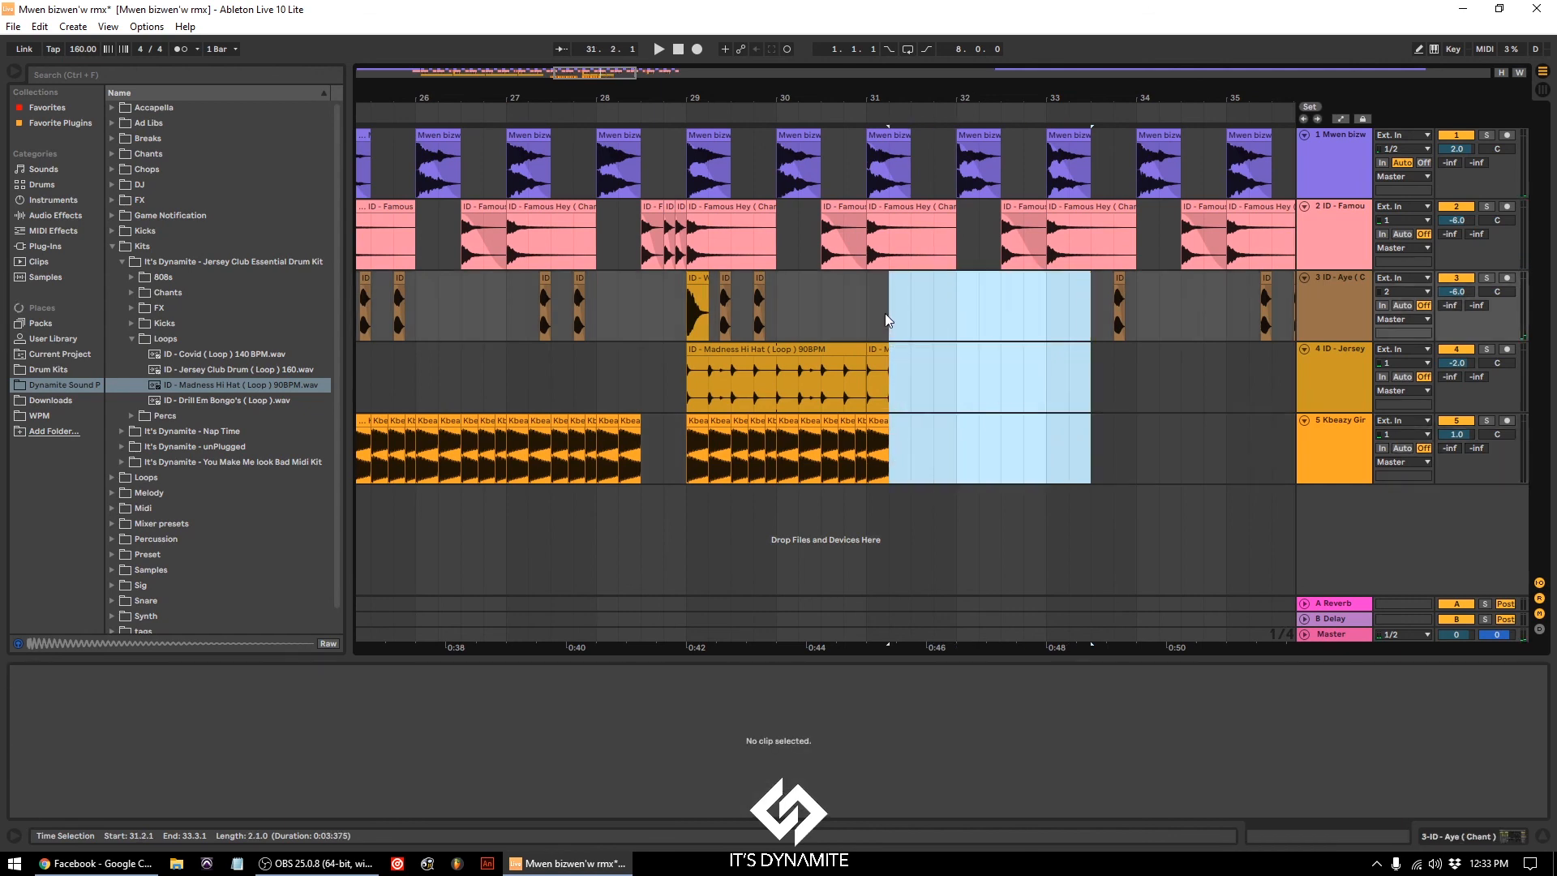
{"action": "left_click", "coordinate": [758, 306]}
{"action": "key", "text": "space"}
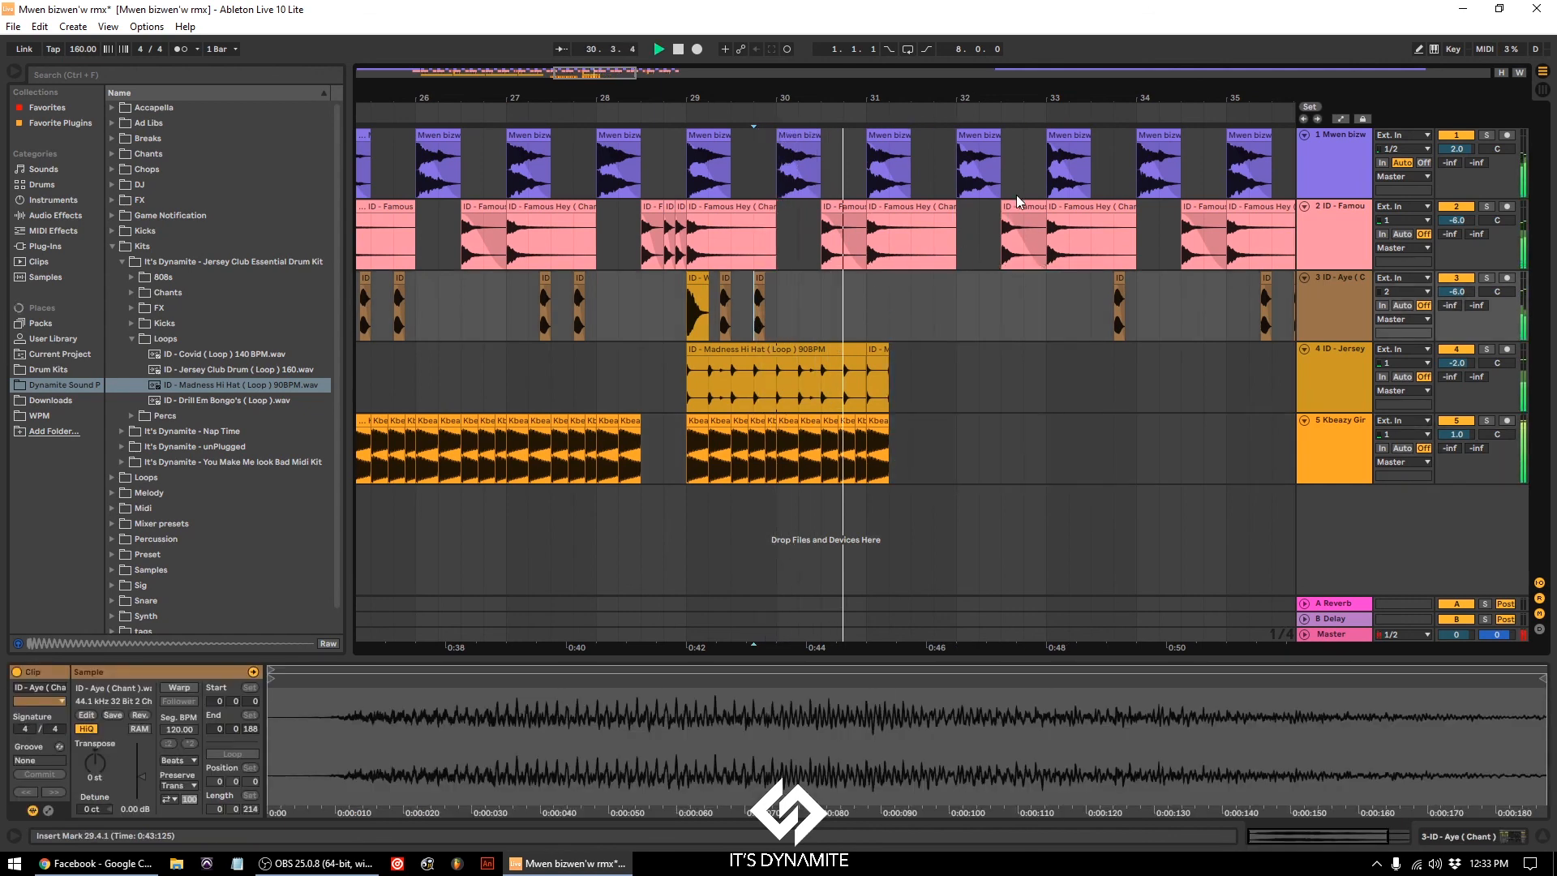
Step: Undo the last two deletions of the 808, hi-hat and Aye chant clips and stop playback
{"action": "key", "text": "space"}
{"action": "left_click", "coordinate": [605, 307]}
{"action": "key", "text": "ctrl+z"}
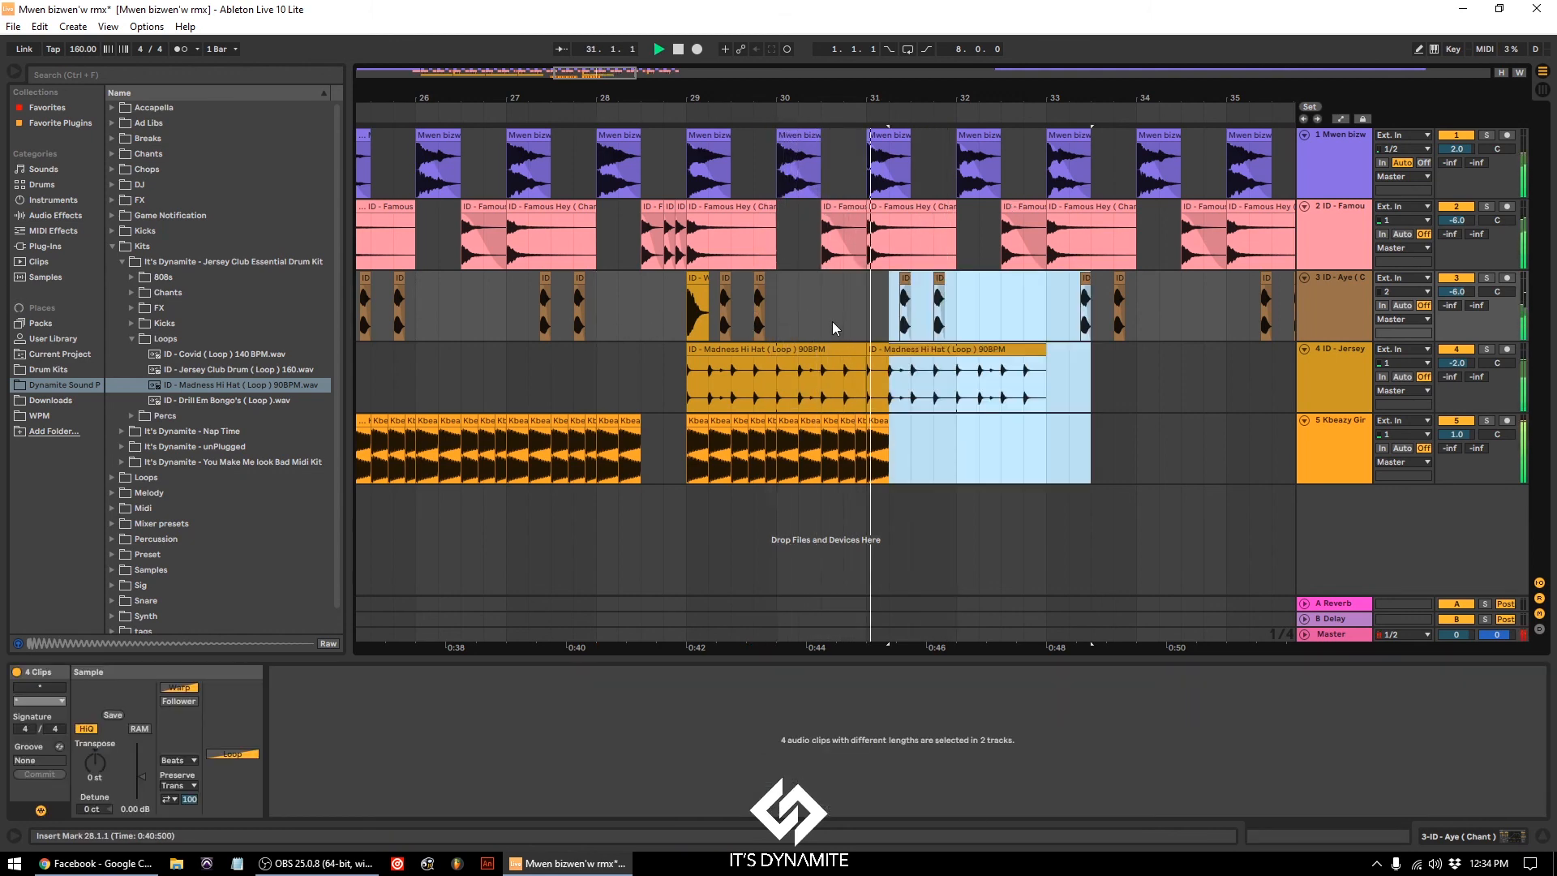
{"action": "key", "text": "ctrl+z"}
{"action": "key", "text": "space"}
Step: Delete the hi-hat and 808 clips from beat 32.2 onward and play back the ending from bar 31
{"action": "left_click_drag", "start_coordinate": [1073, 468], "coordinate": [973, 389]}
{"action": "key", "text": "Delete"}
{"action": "left_click", "coordinate": [888, 362]}
{"action": "key", "text": "space"}
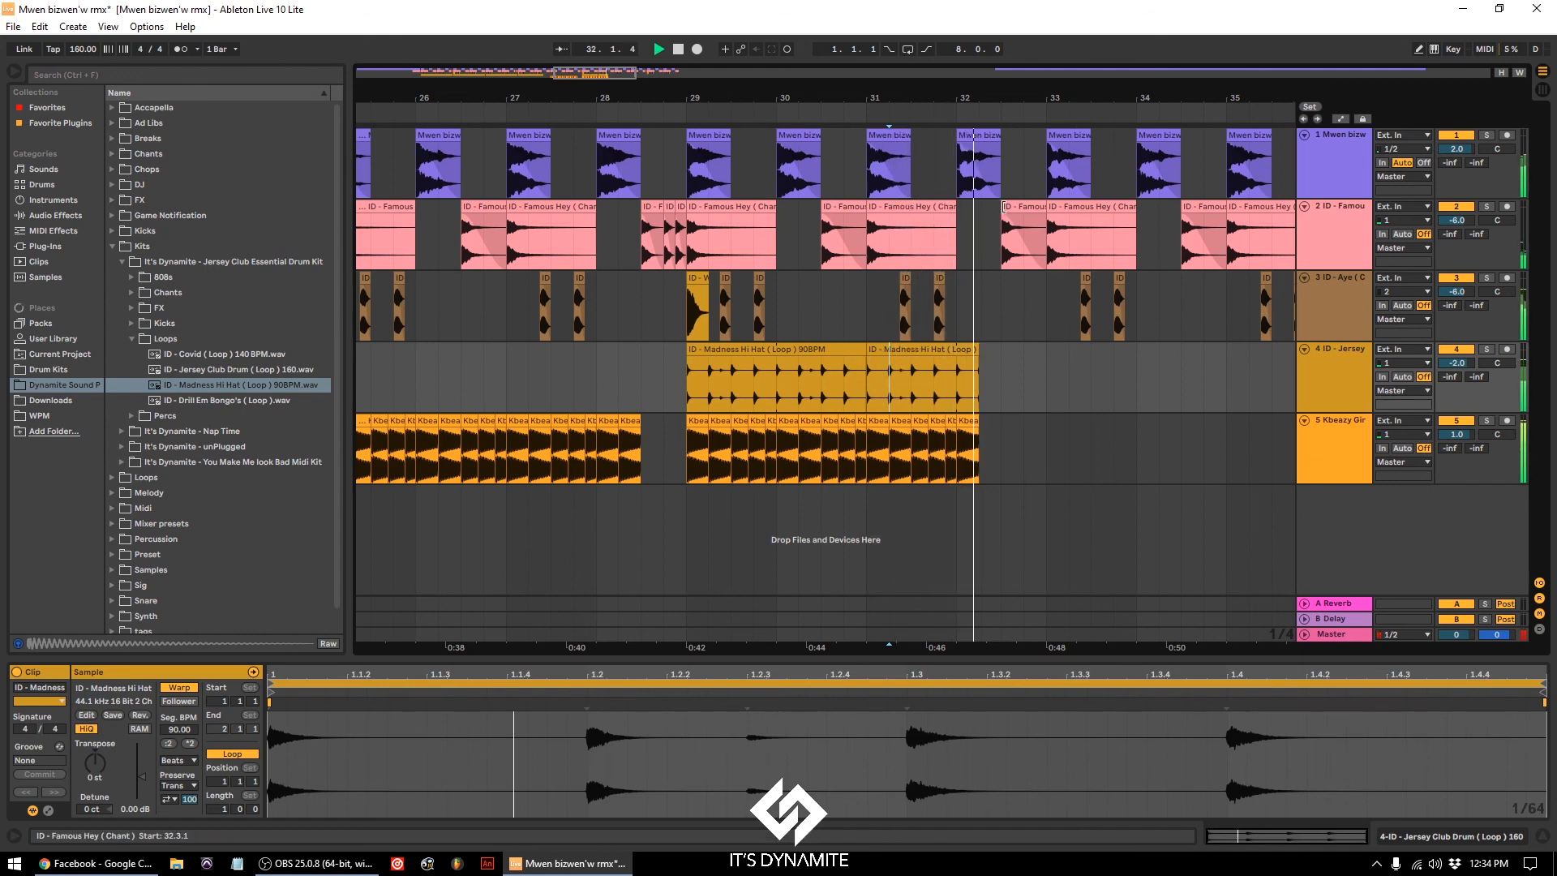
{"action": "key", "text": "space"}
Step: Delete the chant clips on tracks 2 and 3 from bar 33 and the vocal chops on track 1 from 33.4 to bar 41
{"action": "mouse_move", "coordinate": [1047, 98]}
{"action": "left_mouse_down"}
{"action": "mouse_move", "coordinate": [975, 48]}
{"action": "mouse_move", "coordinate": [761, 63]}
{"action": "mouse_move", "coordinate": [761, 85]}
{"action": "left_mouse_up"}
{"action": "left_click", "coordinate": [1222, 356]}
{"action": "left_click_drag", "start_coordinate": [1201, 339], "coordinate": [762, 214]}
{"action": "key", "text": "Delete"}
{"action": "left_click_drag", "start_coordinate": [801, 162], "coordinate": [1166, 154]}
{"action": "key", "text": "Delete"}
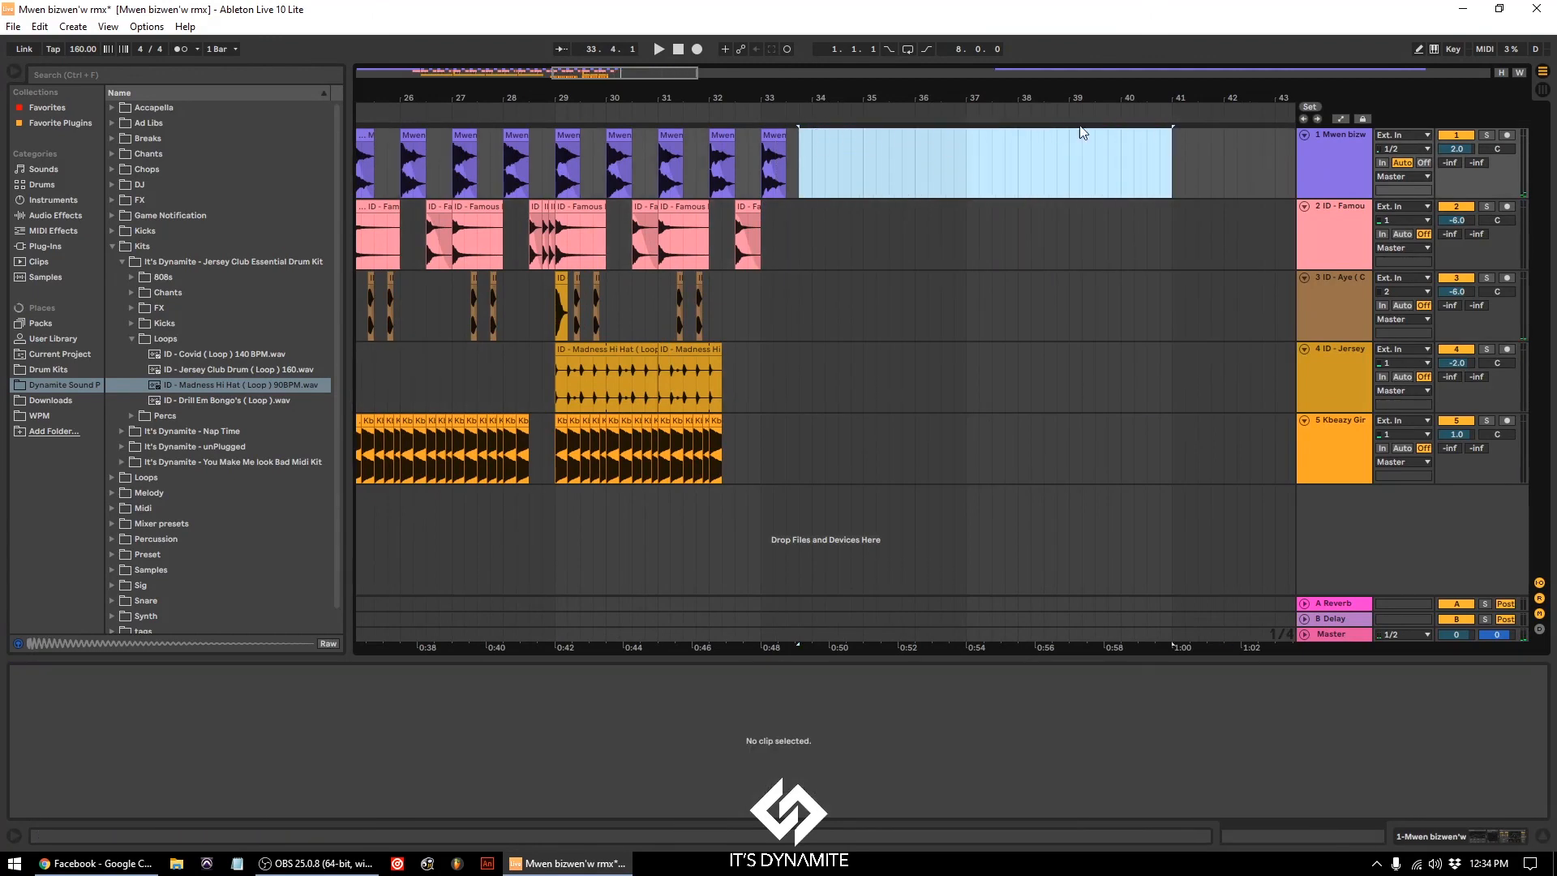
Step: Show automation and switch the vocal track's Delay Device On automation off from bar 33
{"action": "left_click", "coordinate": [1341, 119]}
{"action": "left_click", "coordinate": [1351, 149]}
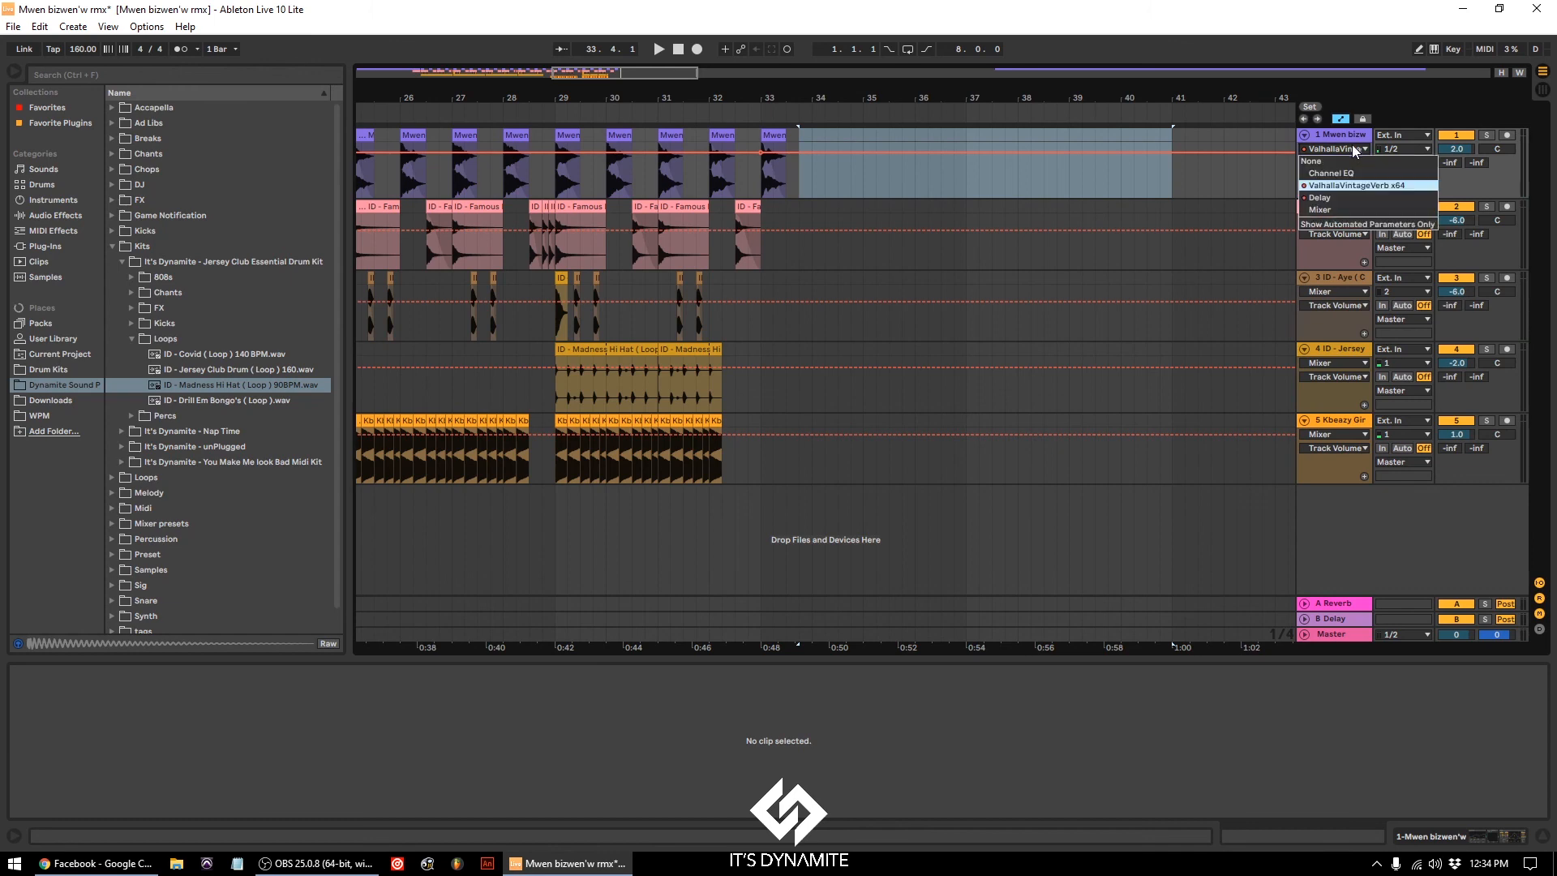
{"action": "left_click", "coordinate": [1330, 198]}
{"action": "left_click_drag", "start_coordinate": [773, 157], "coordinate": [773, 183]}
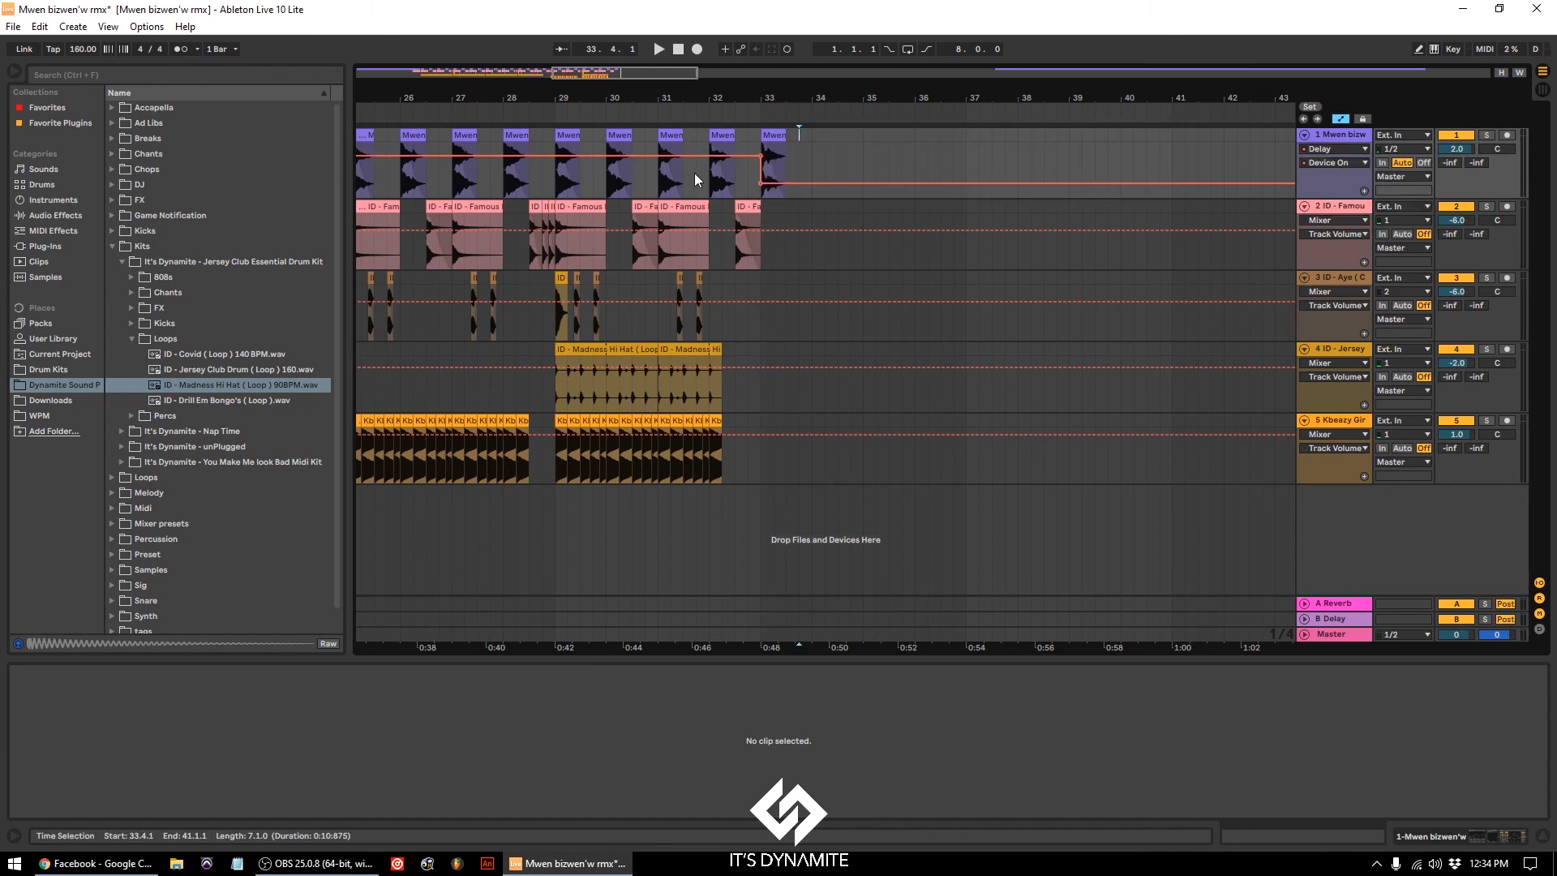
Step: Extend the vocal clip at bar 33 to bar 41 and start playback from 28.3
{"action": "left_click", "coordinate": [631, 172]}
{"action": "left_click_drag", "start_coordinate": [781, 134], "coordinate": [1172, 130]}
{"action": "left_click", "coordinate": [535, 172]}
{"action": "key", "text": "space"}
Step: Automate the vocal's ValhallaVintageVerb Mix to ramp down to zero from bar 33 to bar 41, play it back and hide automation
{"action": "left_click", "coordinate": [1349, 148]}
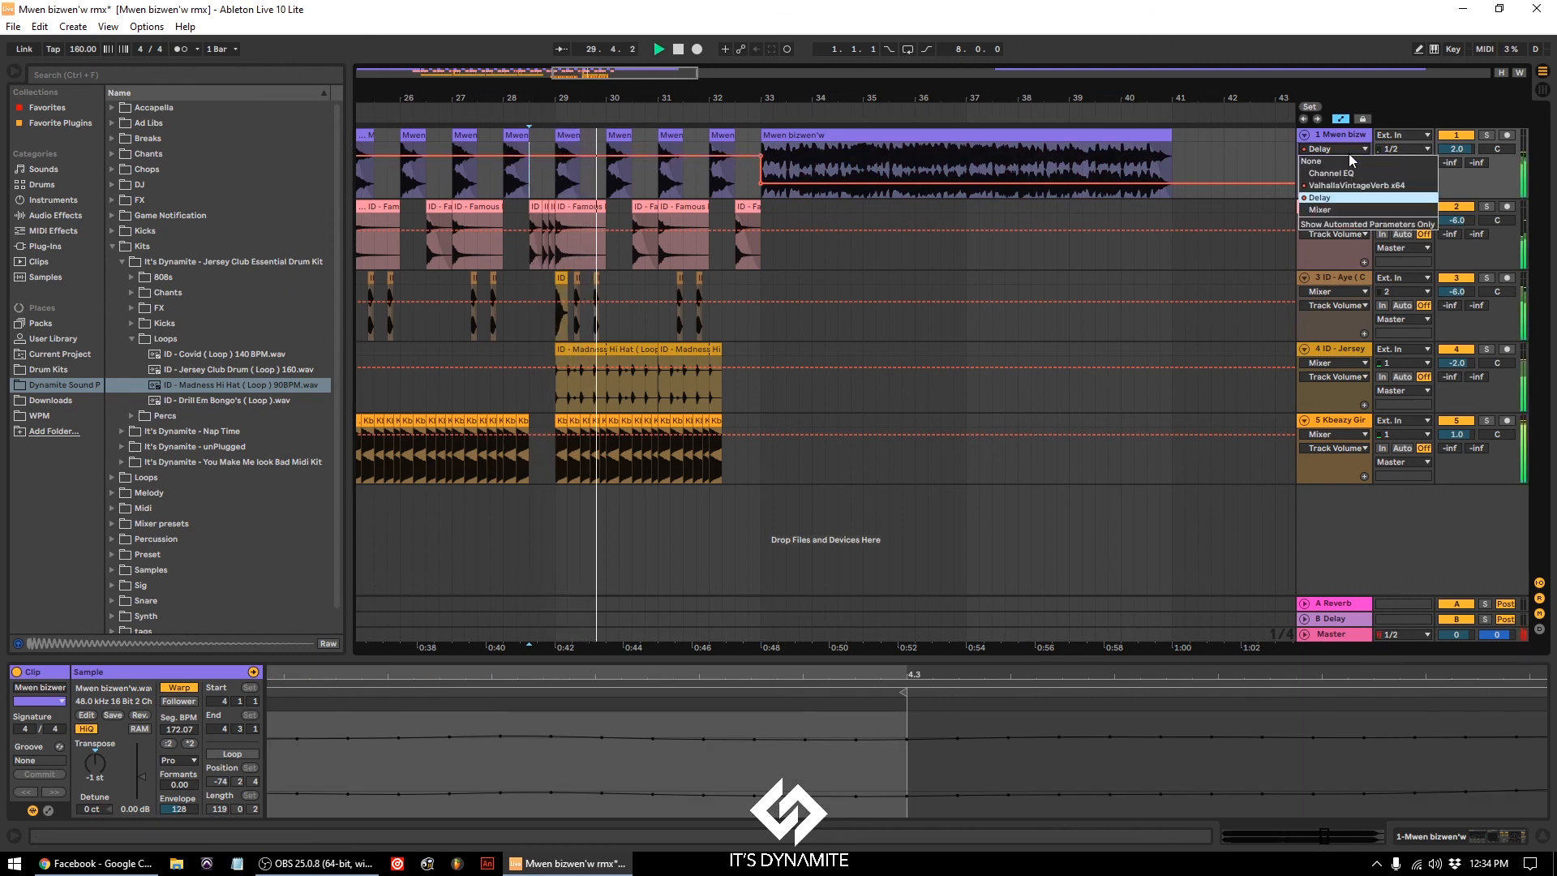
{"action": "left_click", "coordinate": [1353, 183]}
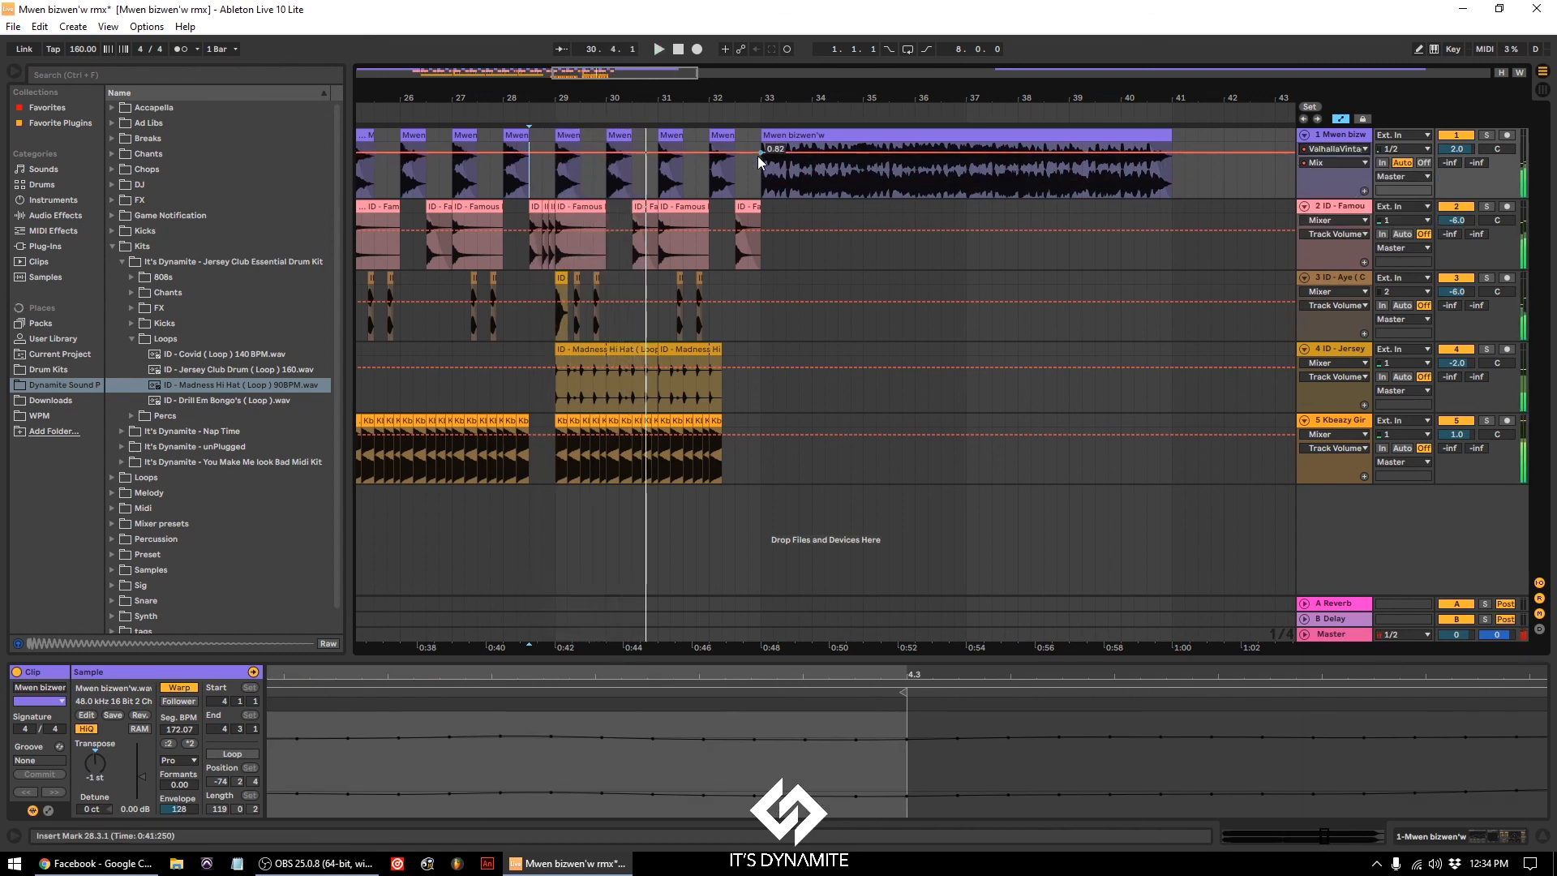
{"action": "left_click_drag", "start_coordinate": [1173, 153], "coordinate": [1173, 197]}
{"action": "key", "text": "space"}
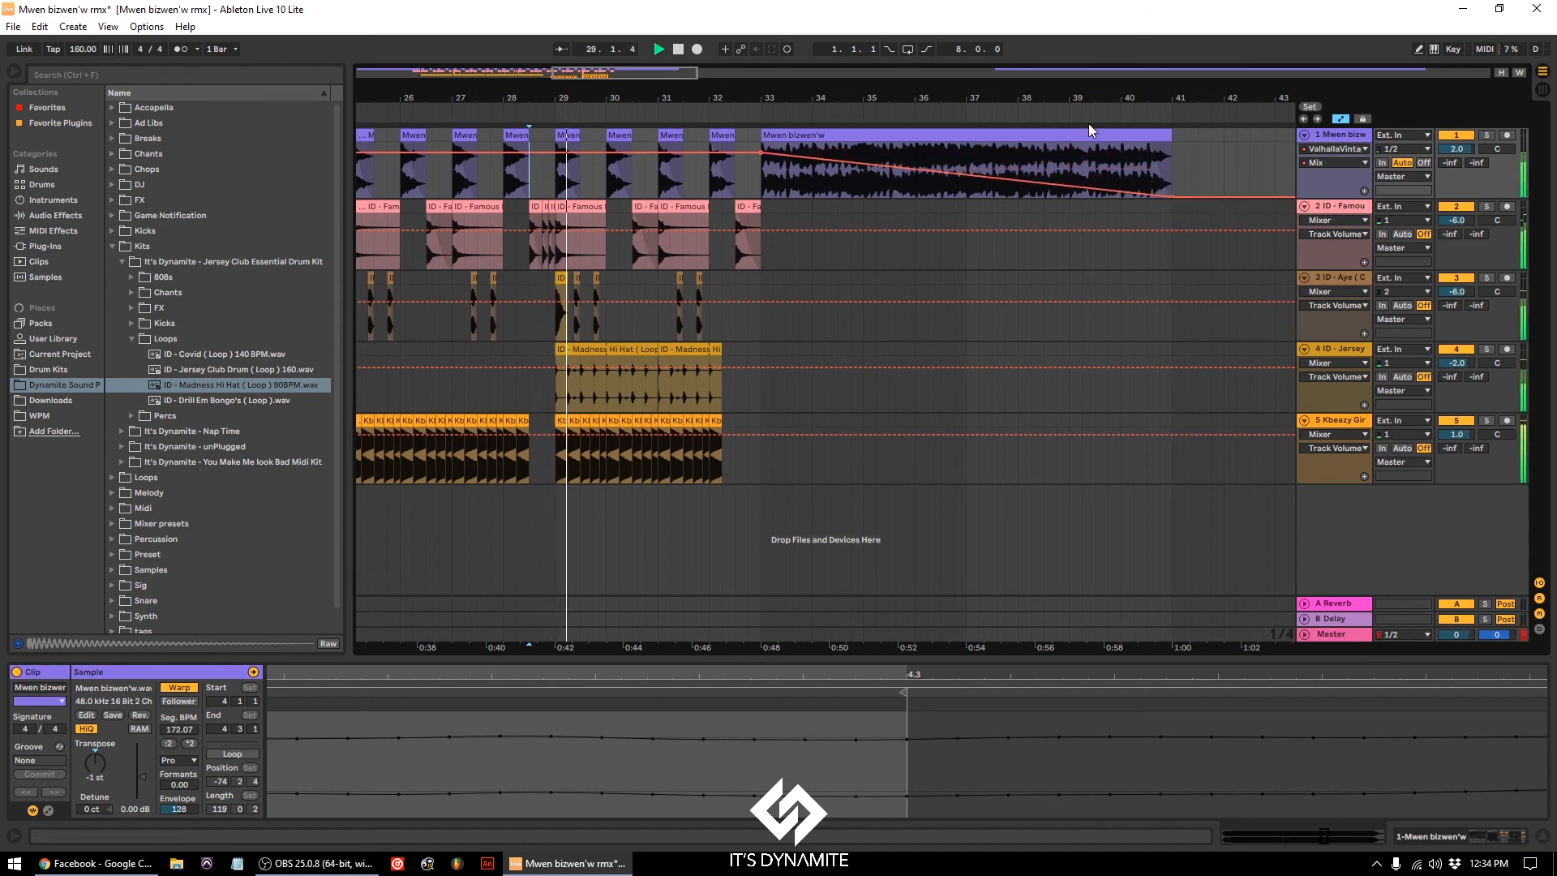
{"action": "left_click_drag", "start_coordinate": [1014, 96], "coordinate": [791, 92]}
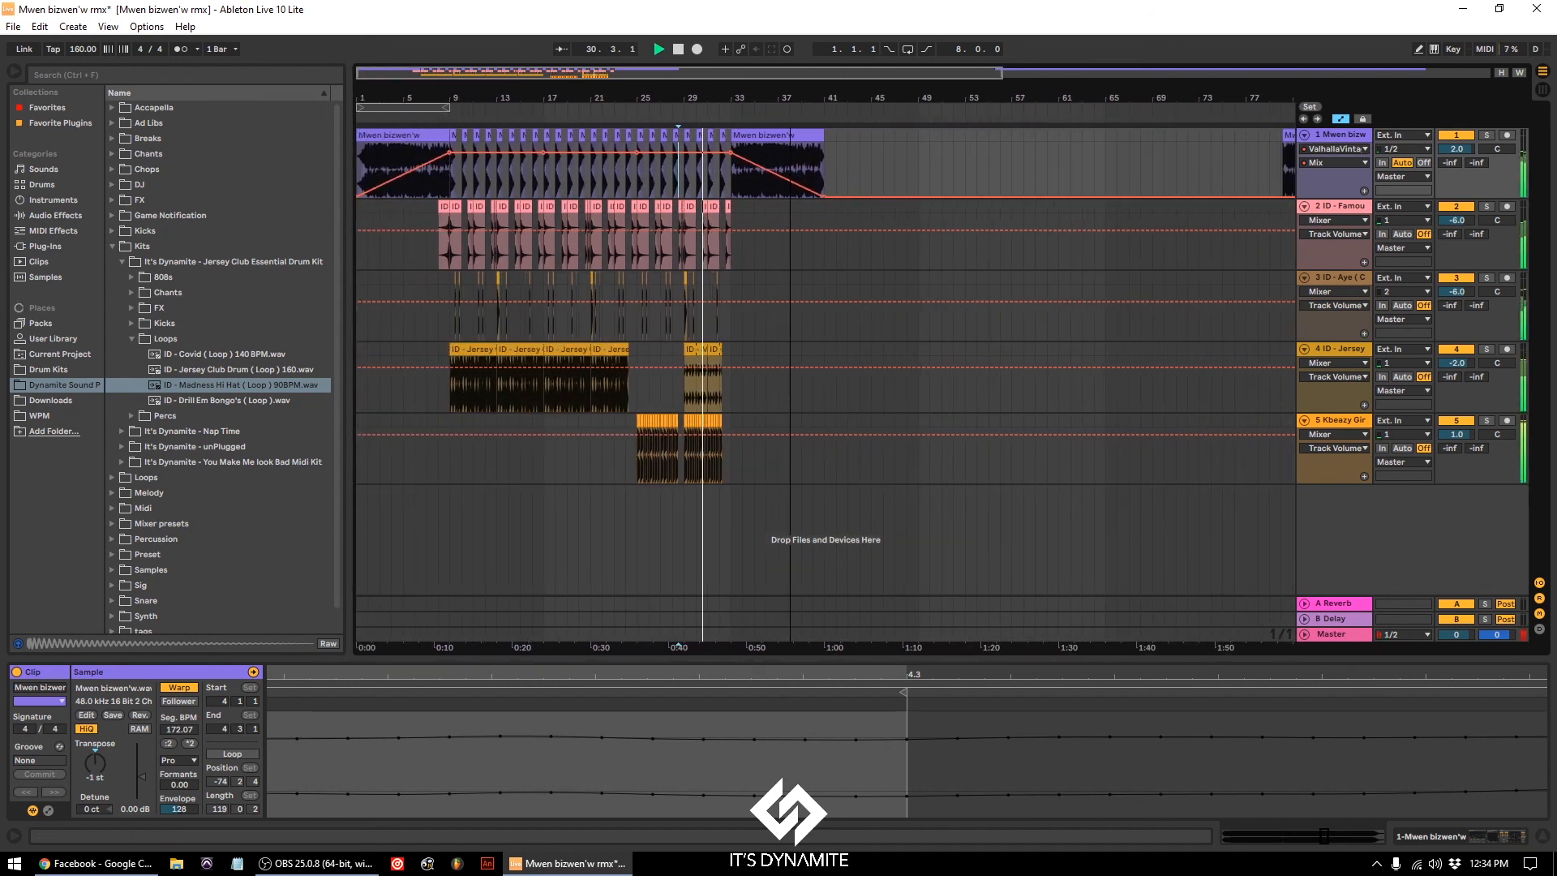
{"action": "left_click", "coordinate": [1341, 119]}
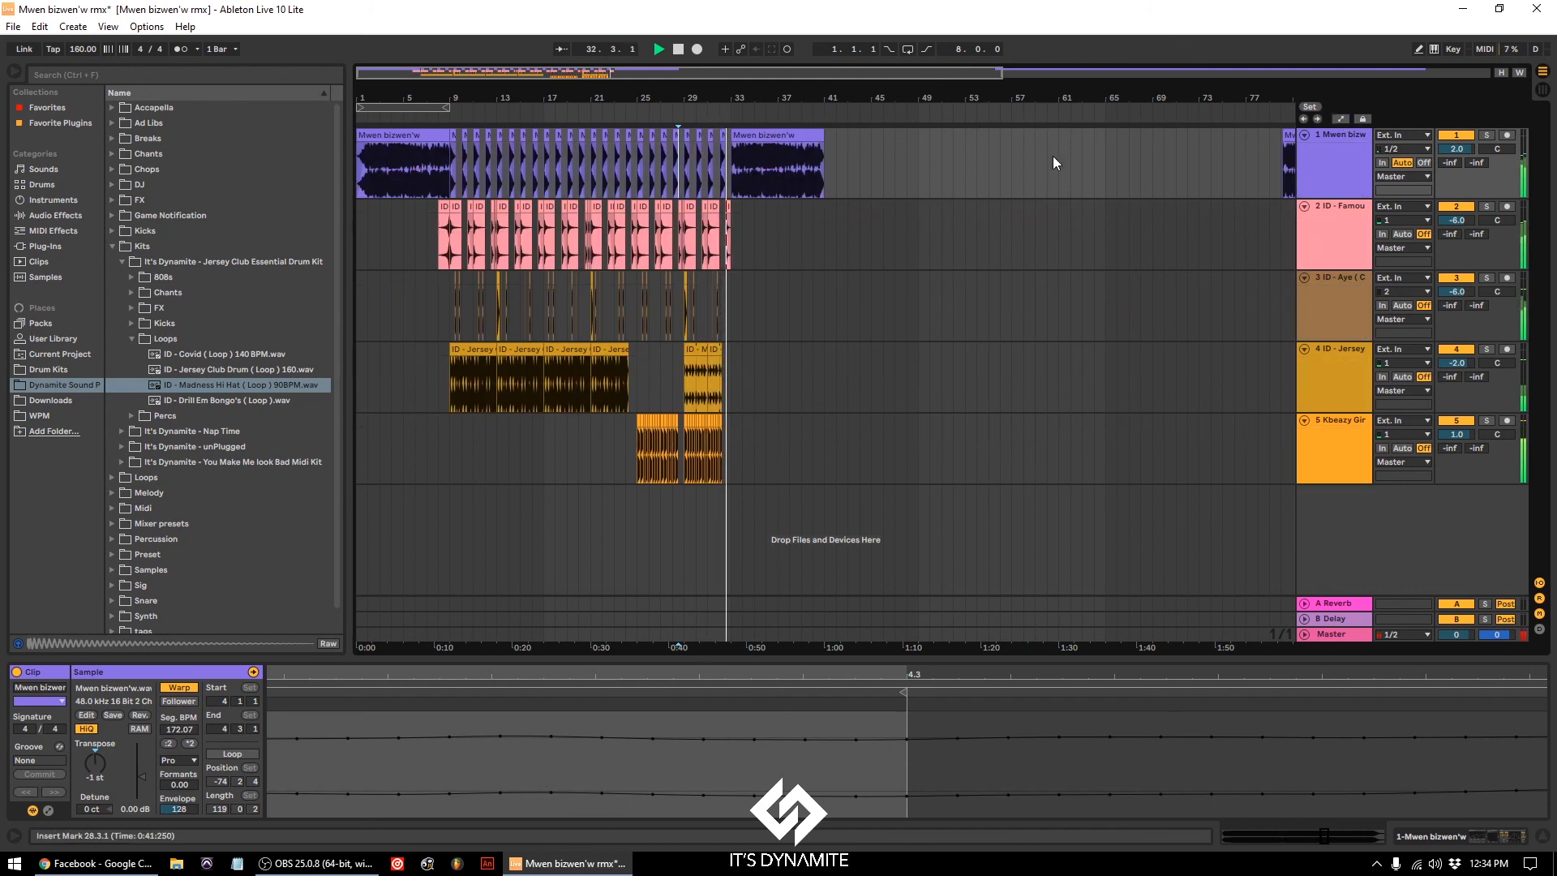
Step: Extend the closing vocal clip to bar 49 and add a fade-out across it from bar 33
{"action": "left_click", "coordinate": [817, 143]}
{"action": "left_click_drag", "start_coordinate": [824, 132], "coordinate": [735, 144]}
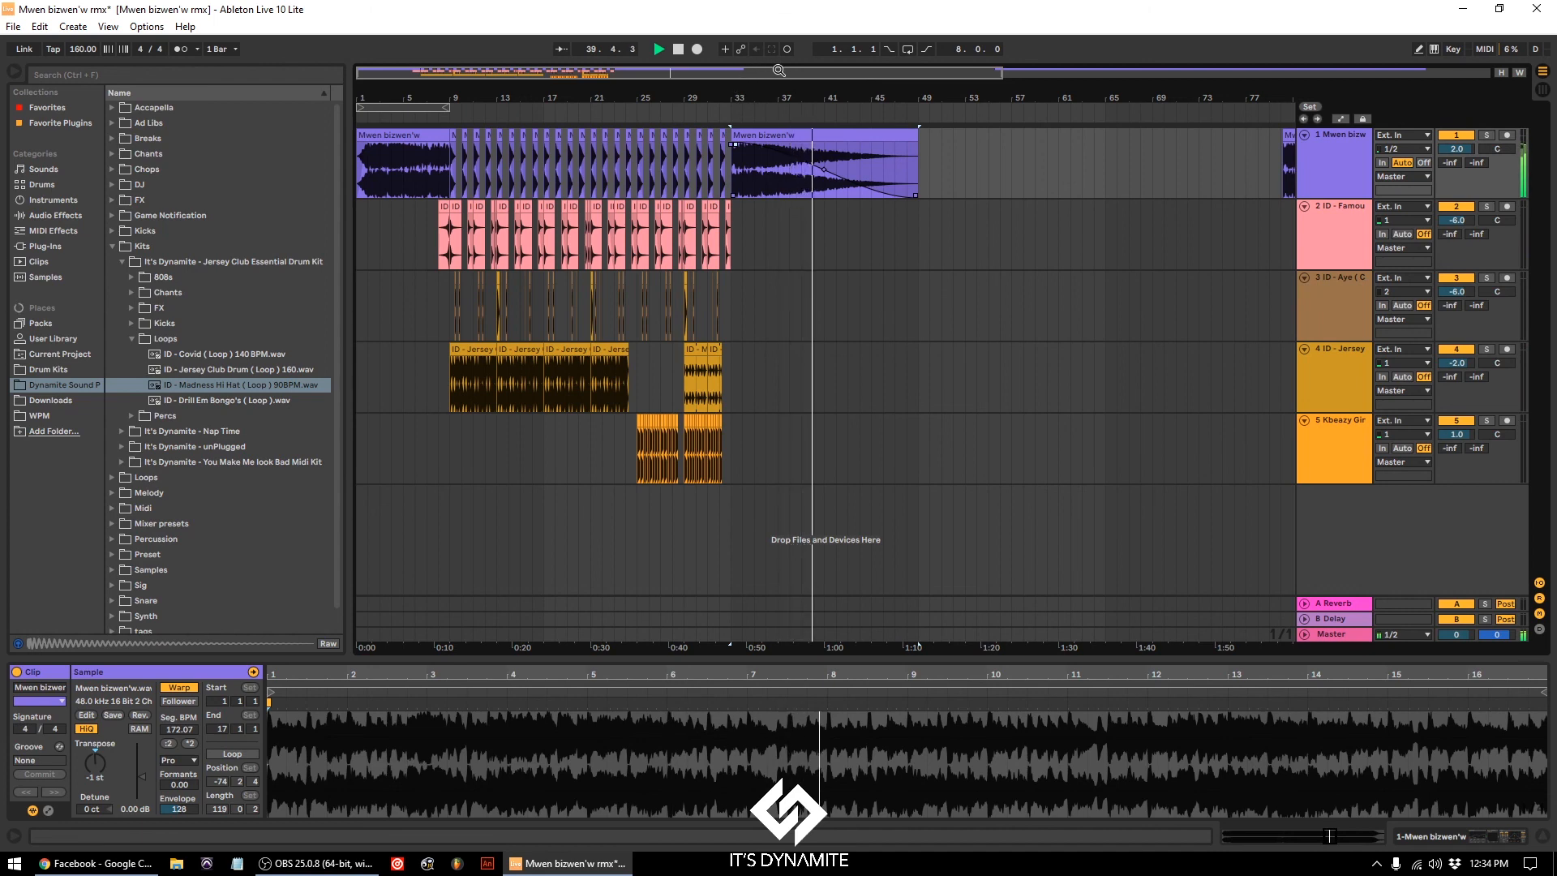
{"action": "left_click_drag", "start_coordinate": [739, 81], "coordinate": [789, 73]}
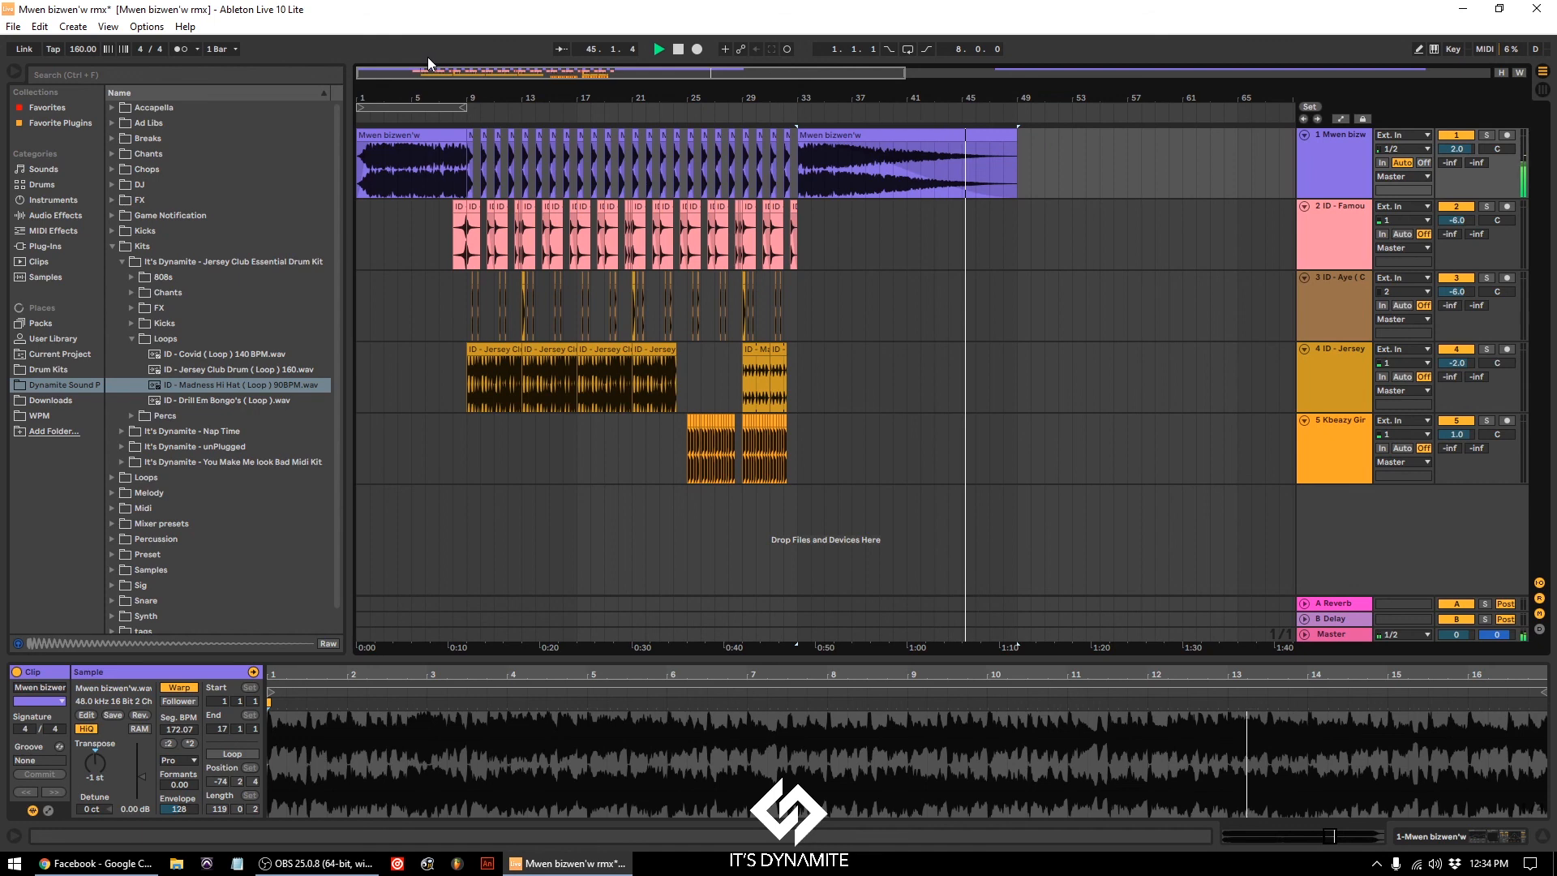
{"action": "left_click_drag", "start_coordinate": [433, 95], "coordinate": [433, 110]}
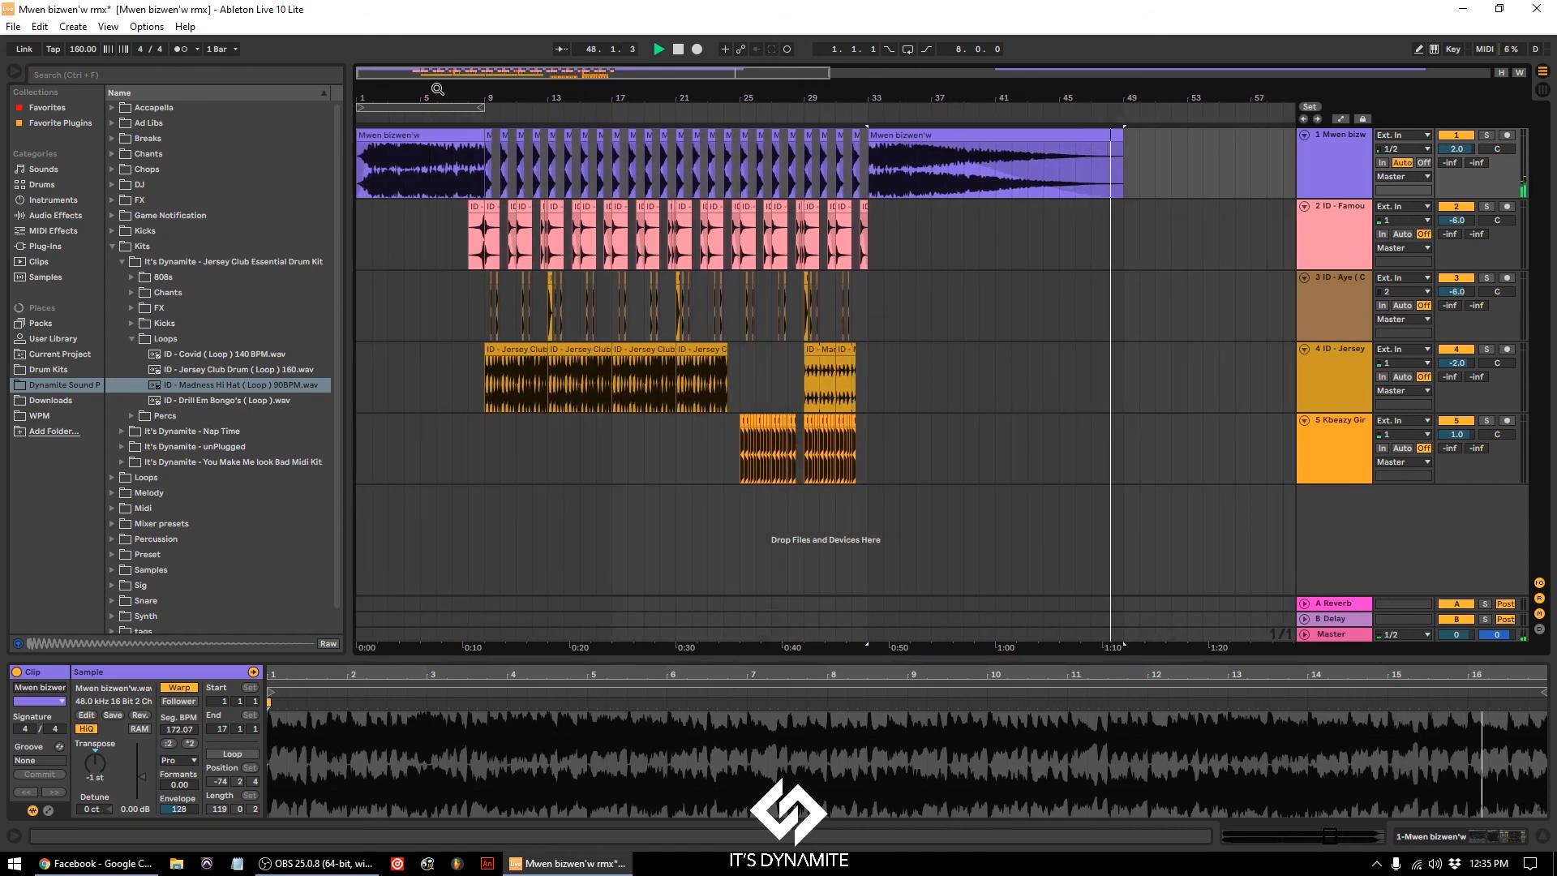